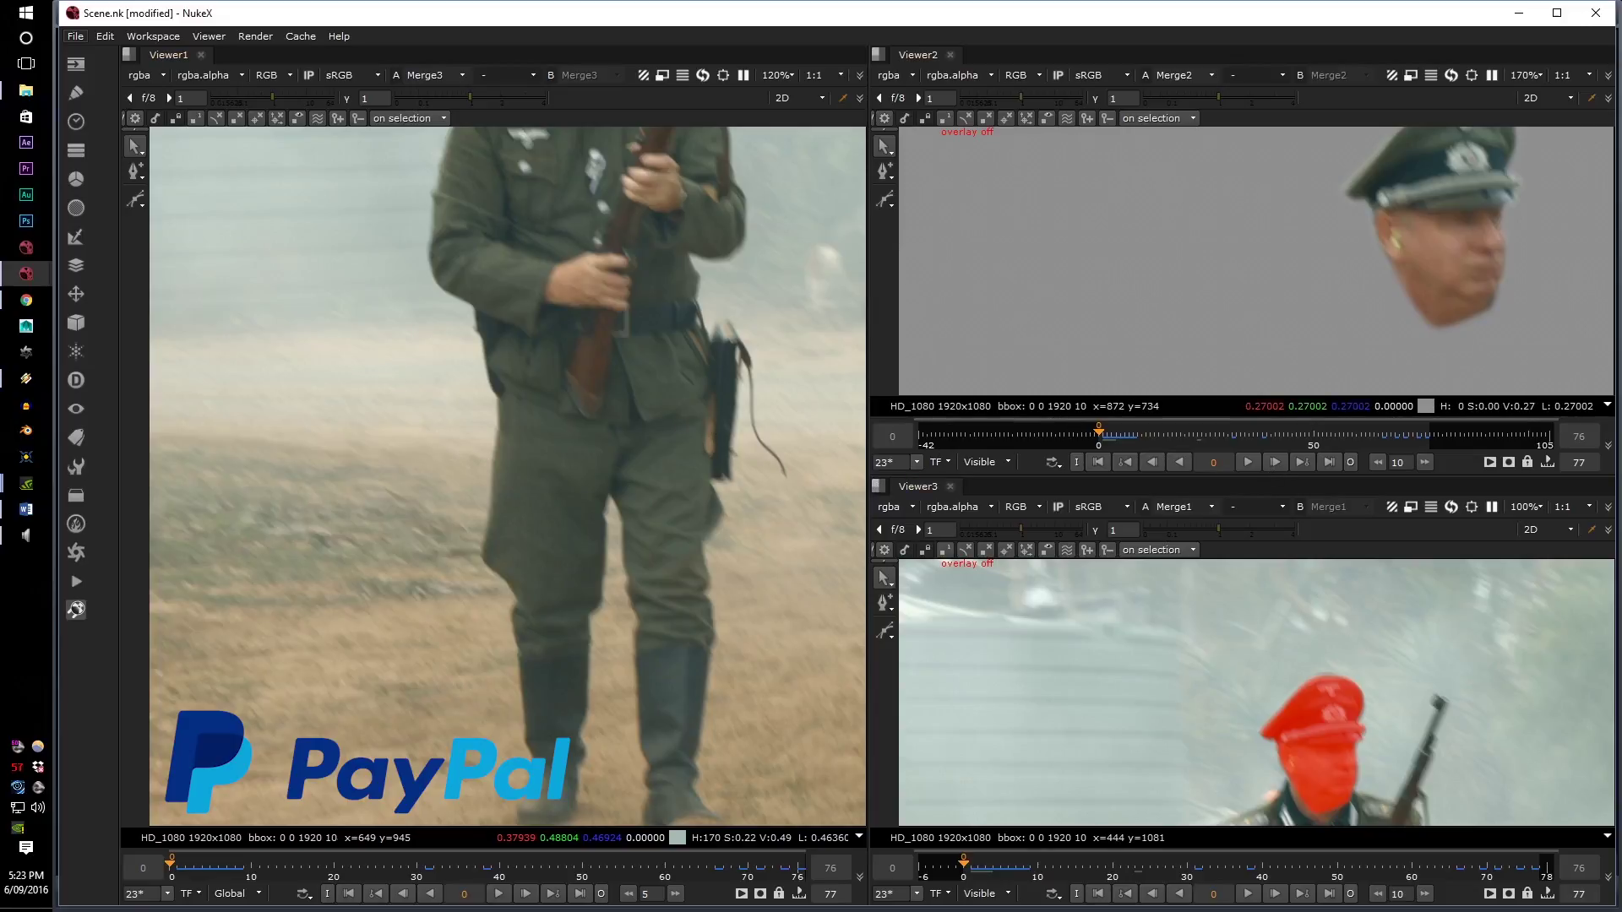
- Bring up the floating node graph window and examine the Head roto chain from the Head node down to FilterErode1
{"action": "key", "text": "alt+Tab"}
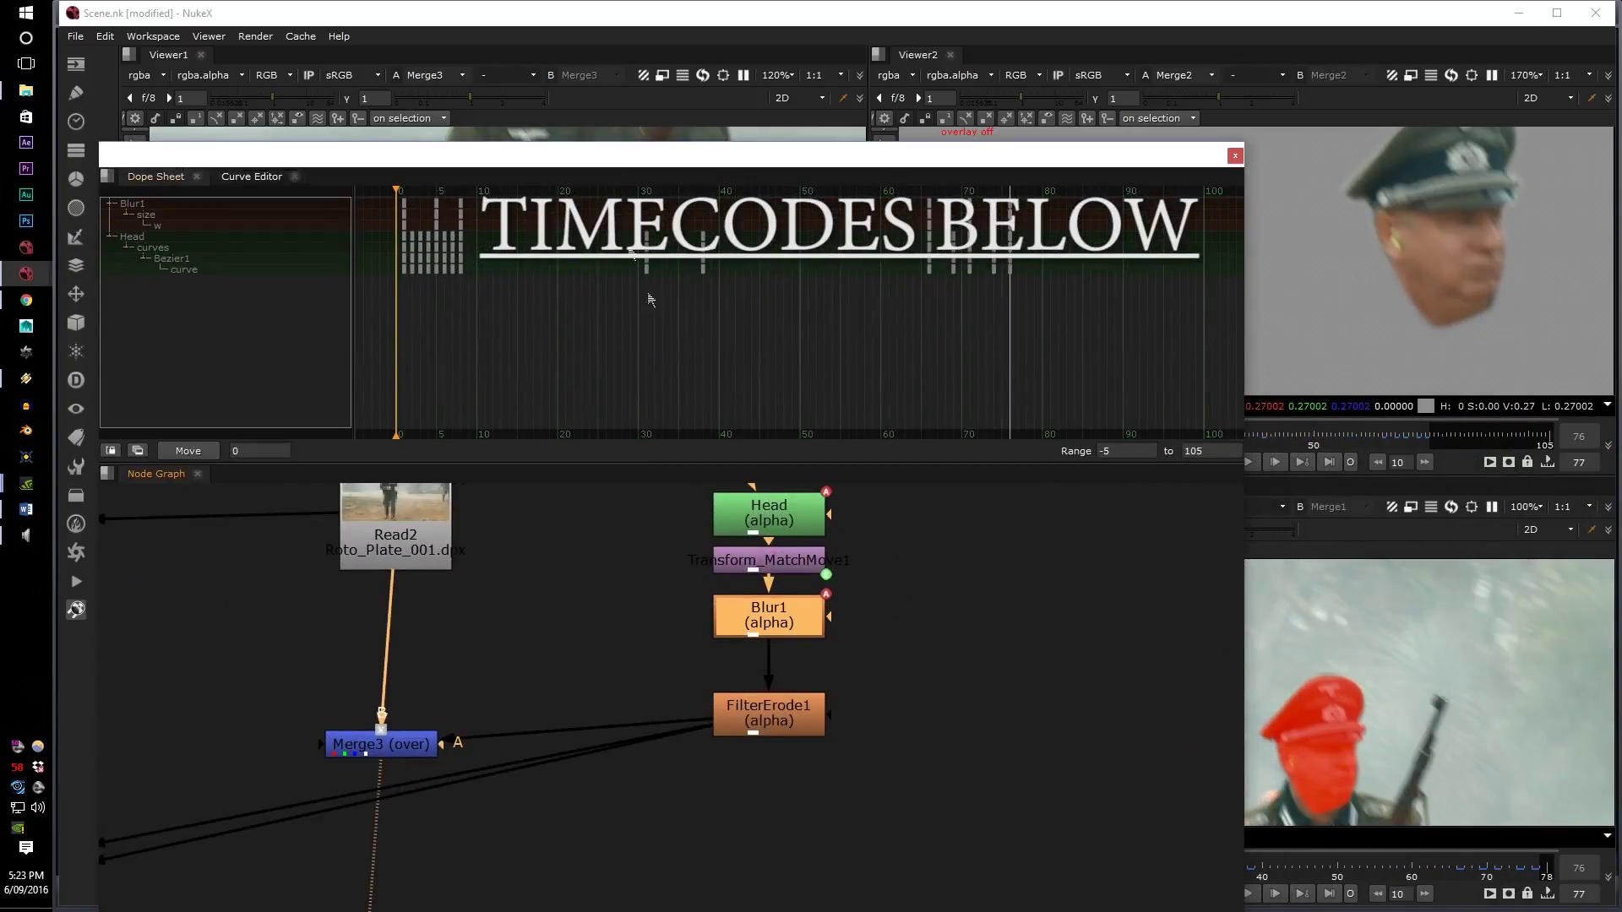
{"action": "scroll", "coordinate": [755, 598], "scroll_direction": "up", "scroll_amount": 3}
{"action": "left_click_drag", "start_coordinate": [712, 586], "coordinate": [726, 554]}
{"action": "scroll", "coordinate": [834, 568], "scroll_direction": "down", "scroll_amount": 4}
{"action": "scroll", "coordinate": [835, 568], "scroll_direction": "up", "scroll_amount": 3}
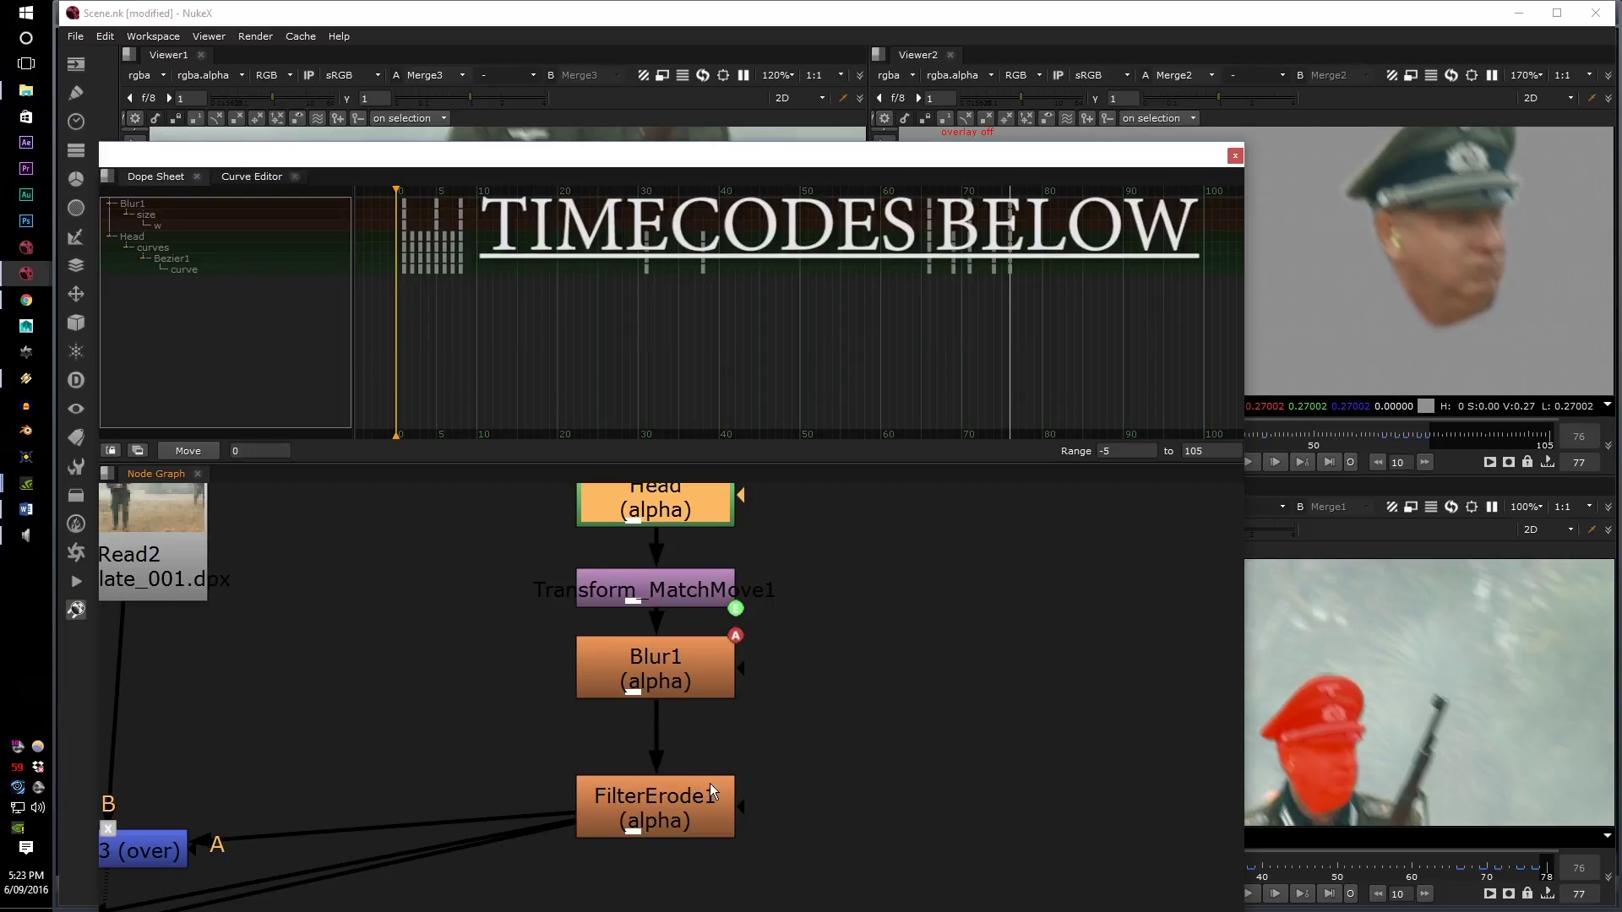
{"action": "scroll", "coordinate": [710, 783], "scroll_direction": "down", "scroll_amount": 2}
{"action": "left_click_drag", "start_coordinate": [646, 160], "coordinate": [641, 123]}
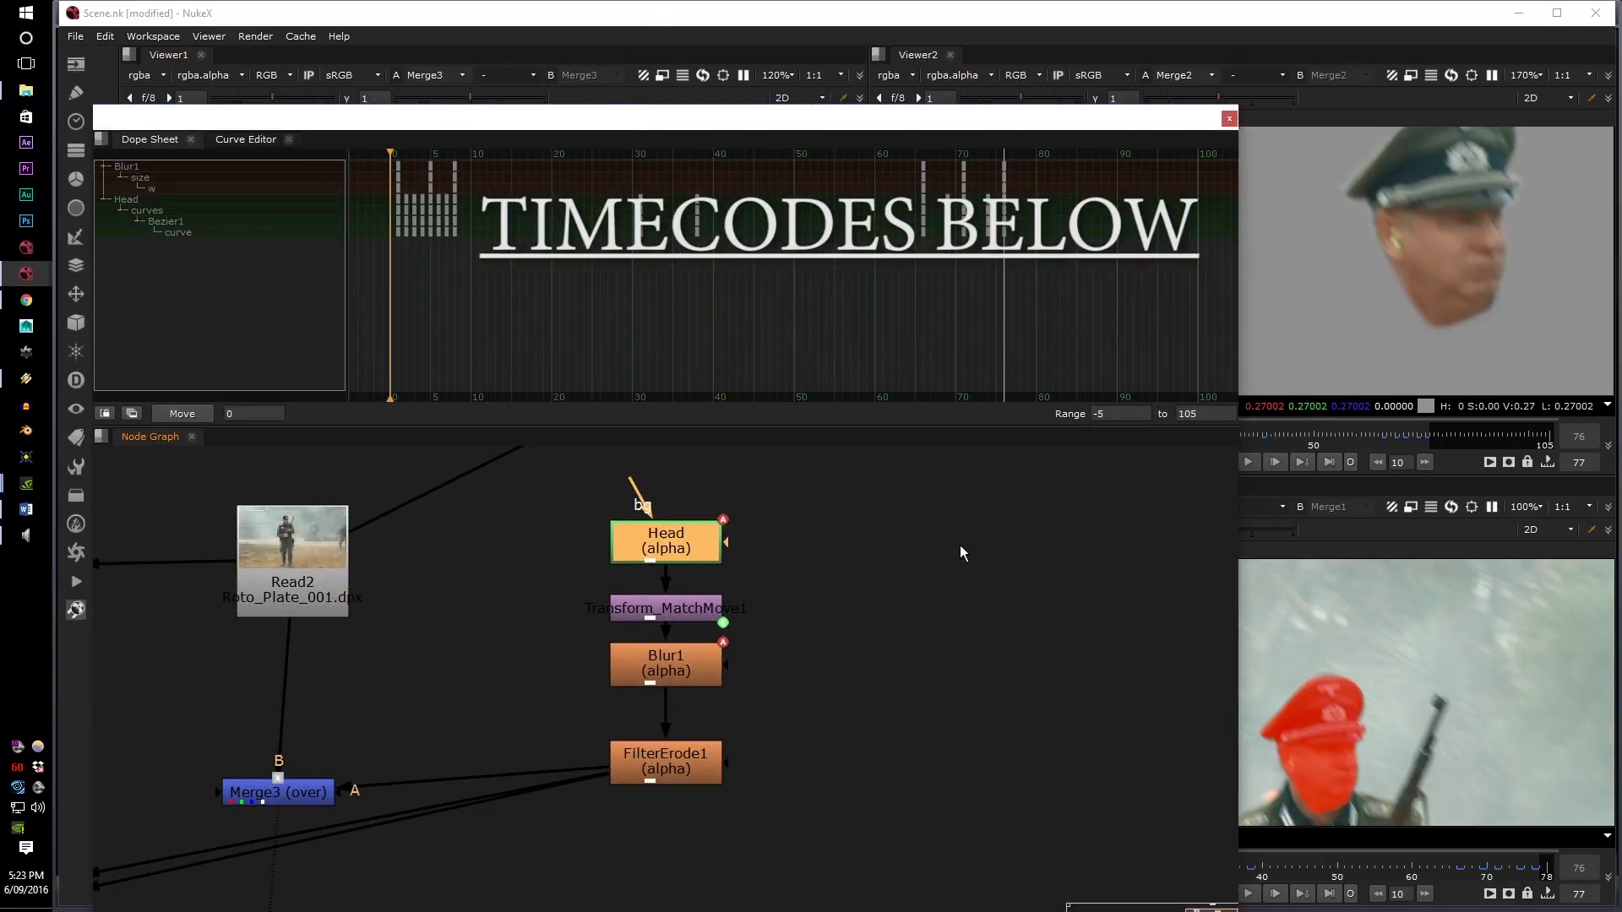
- Add a Roto node named LEG beside the Head roto node in the node graph
{"action": "middle_click_drag", "start_coordinate": [961, 548], "coordinate": [863, 565]}
{"action": "left_click", "coordinate": [749, 553]}
{"action": "key", "text": "o"}
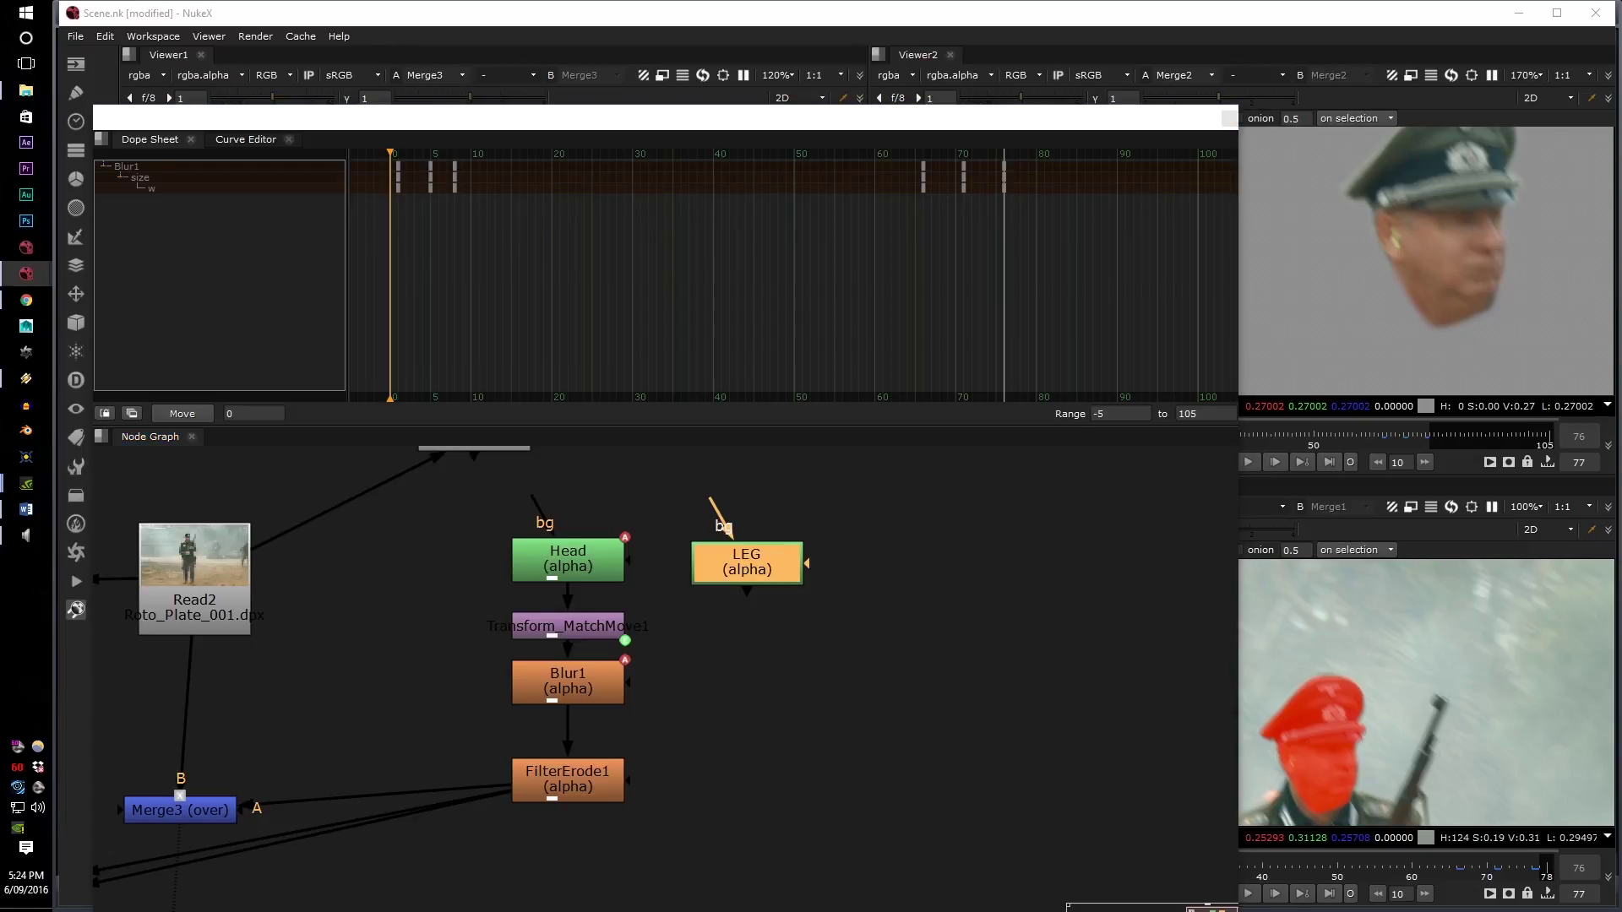
- Add a Blur node and an Erode (filter) node in sequence below the LEG roto
{"action": "left_click", "coordinate": [754, 559]}
{"action": "key", "text": "b"}
{"action": "key", "text": "Tab"}
{"action": "type", "text": "er"}
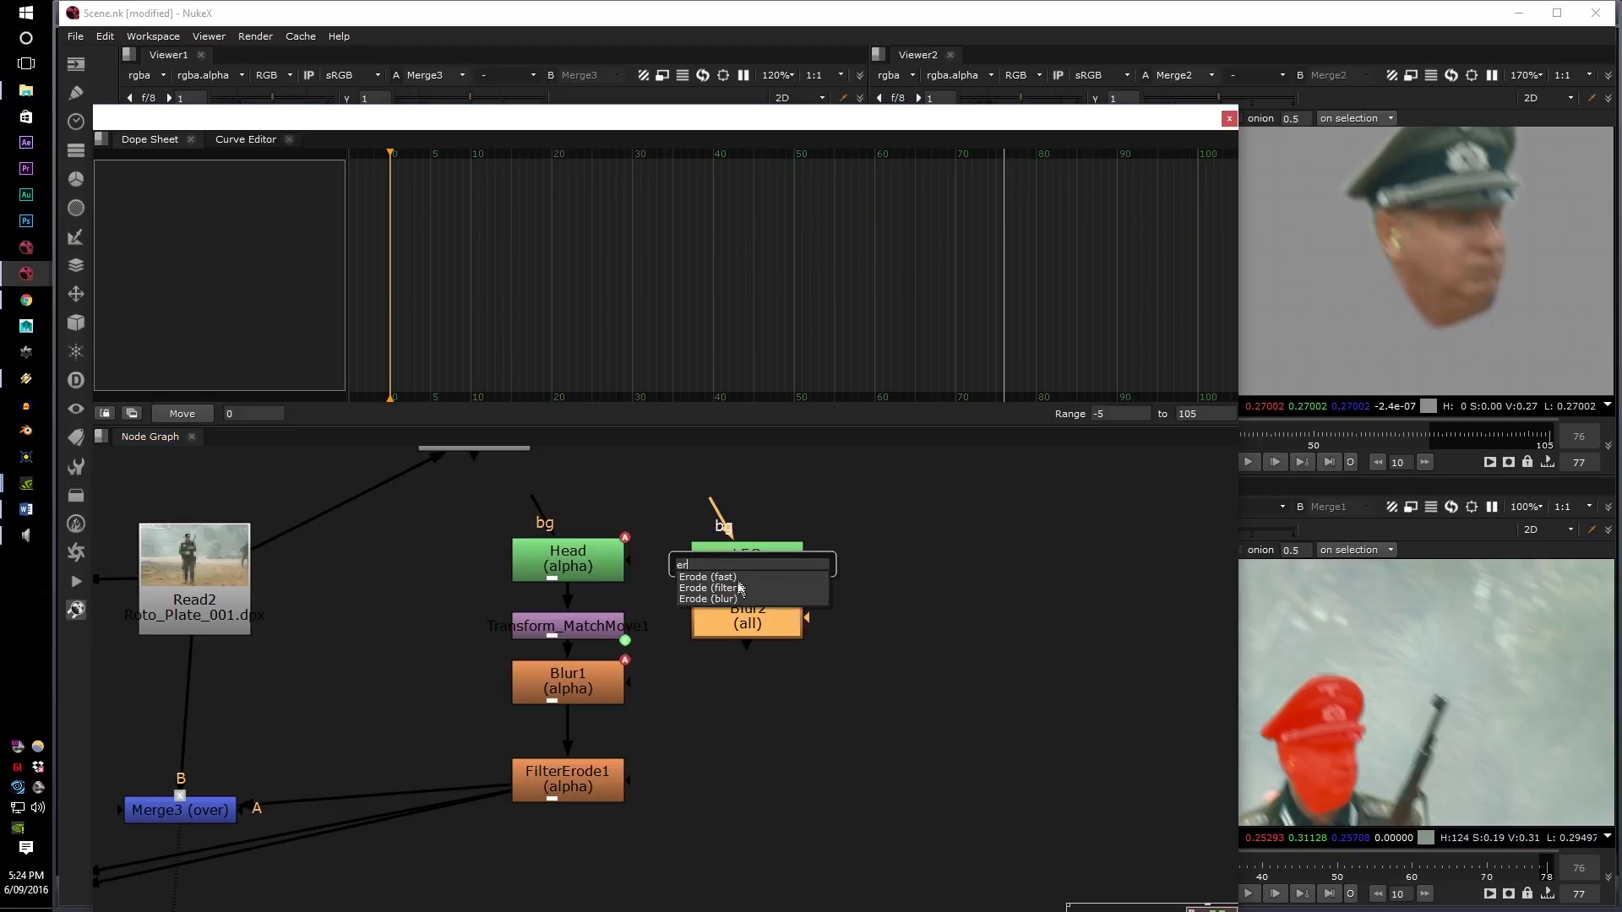
{"action": "left_click", "coordinate": [730, 591]}
- Add a ChannelMerge node below both roto chains, connecting the Head chain's FilterErode1 and the LEG chain's FilterErode2 as its inputs
{"action": "key", "text": "Tab"}
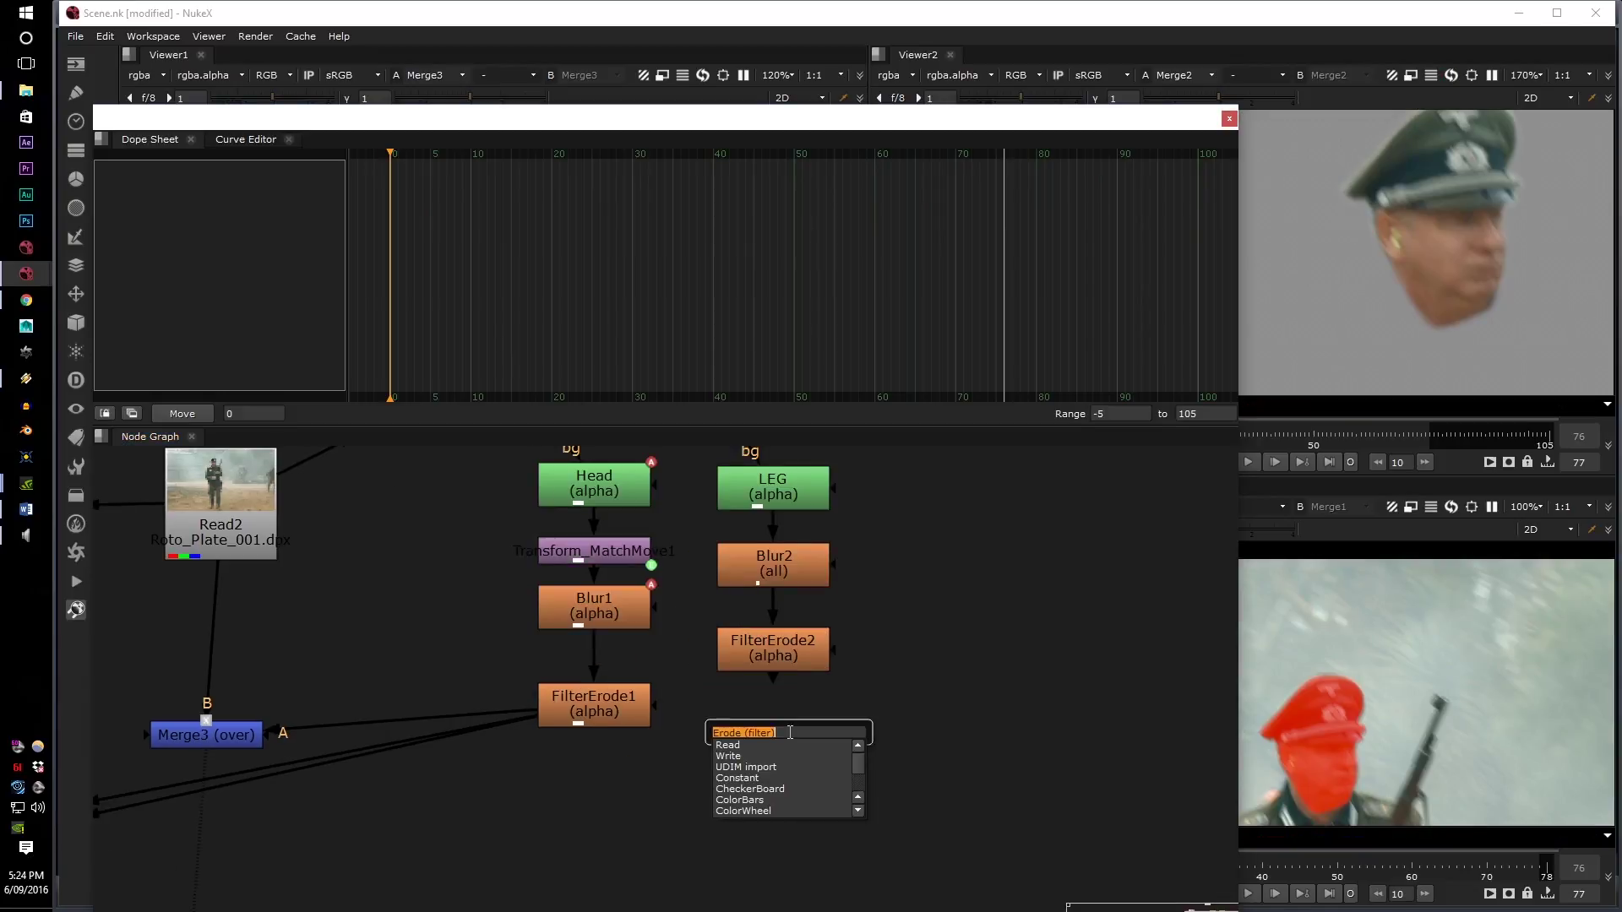
{"action": "type", "text": "cha"}
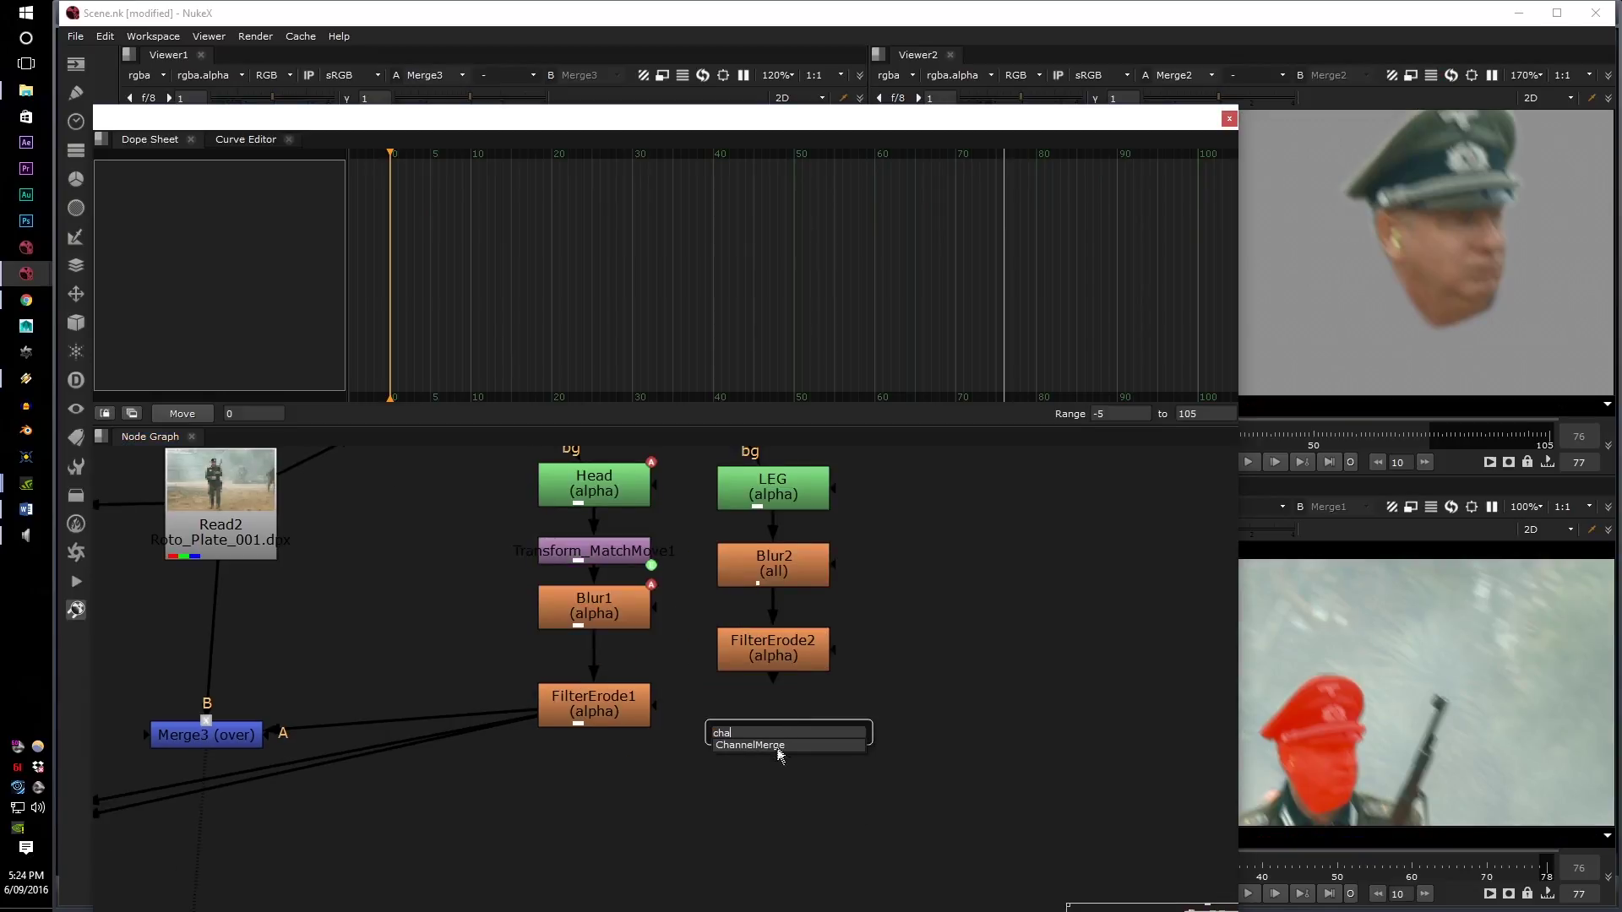
{"action": "left_click", "coordinate": [779, 746]}
{"action": "left_click_drag", "start_coordinate": [786, 756], "coordinate": [652, 832]}
{"action": "left_click_drag", "start_coordinate": [607, 764], "coordinate": [594, 708]}
{"action": "left_click_drag", "start_coordinate": [693, 756], "coordinate": [771, 655]}
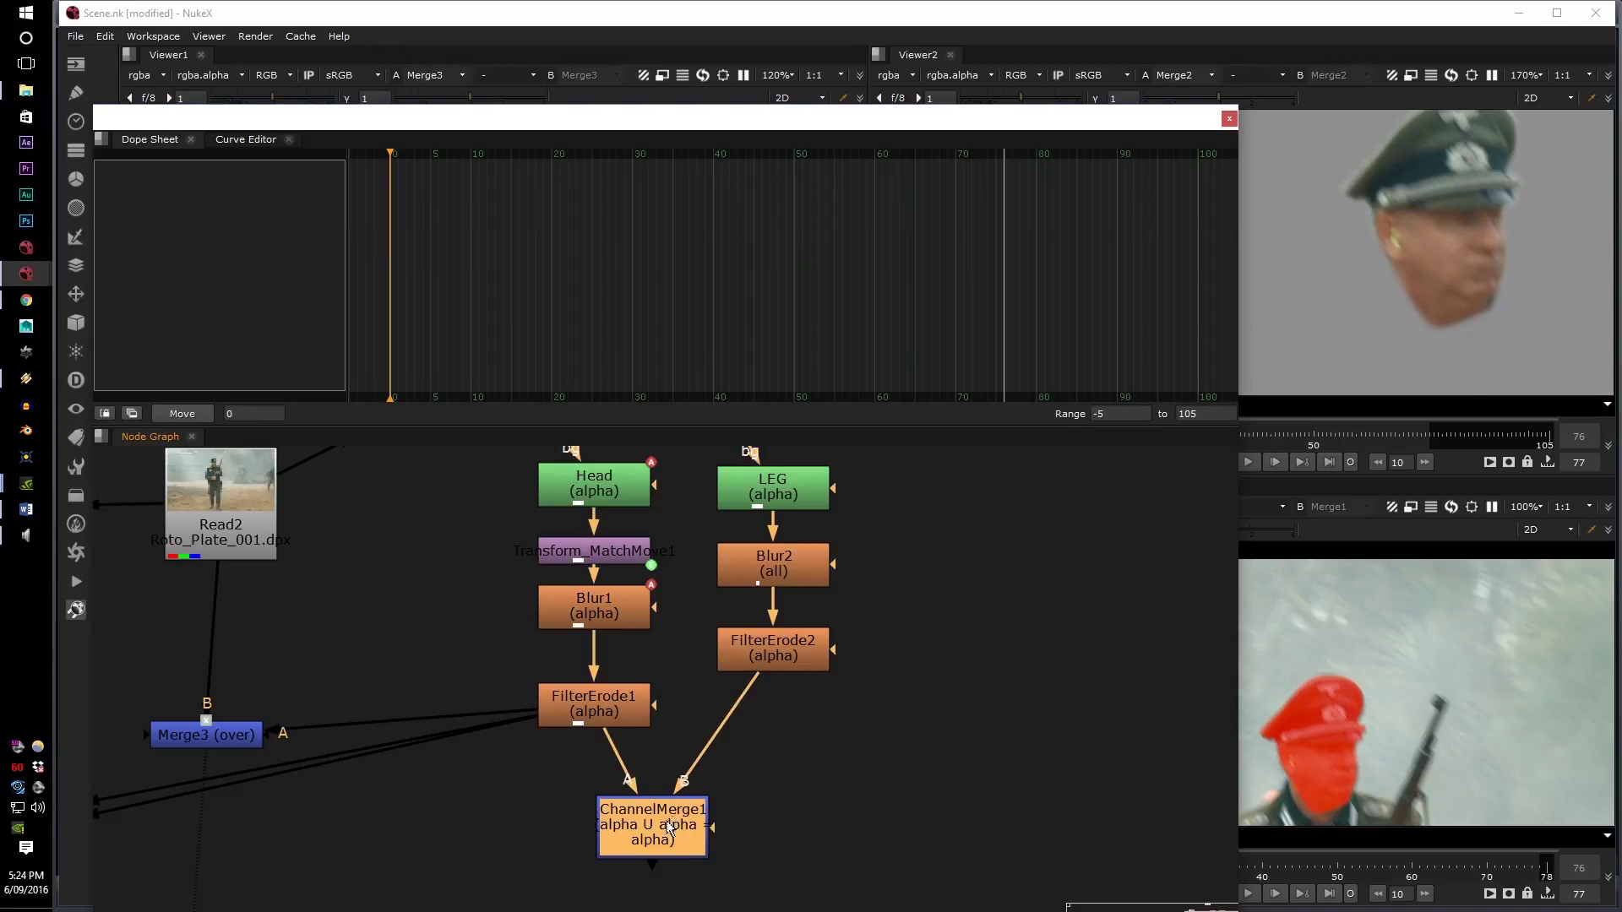
- Tidy the merge area and route the ChannelMerge output through a Dot that feeds the existing Merge connections
{"action": "left_click_drag", "start_coordinate": [639, 800], "coordinate": [636, 761]}
{"action": "mouse_move", "coordinate": [579, 714]}
{"action": "left_mouse_down"}
{"action": "mouse_move", "coordinate": [549, 695]}
{"action": "mouse_move", "coordinate": [573, 686]}
{"action": "mouse_move", "coordinate": [590, 728]}
{"action": "left_mouse_up"}
{"action": "key", "text": "period"}
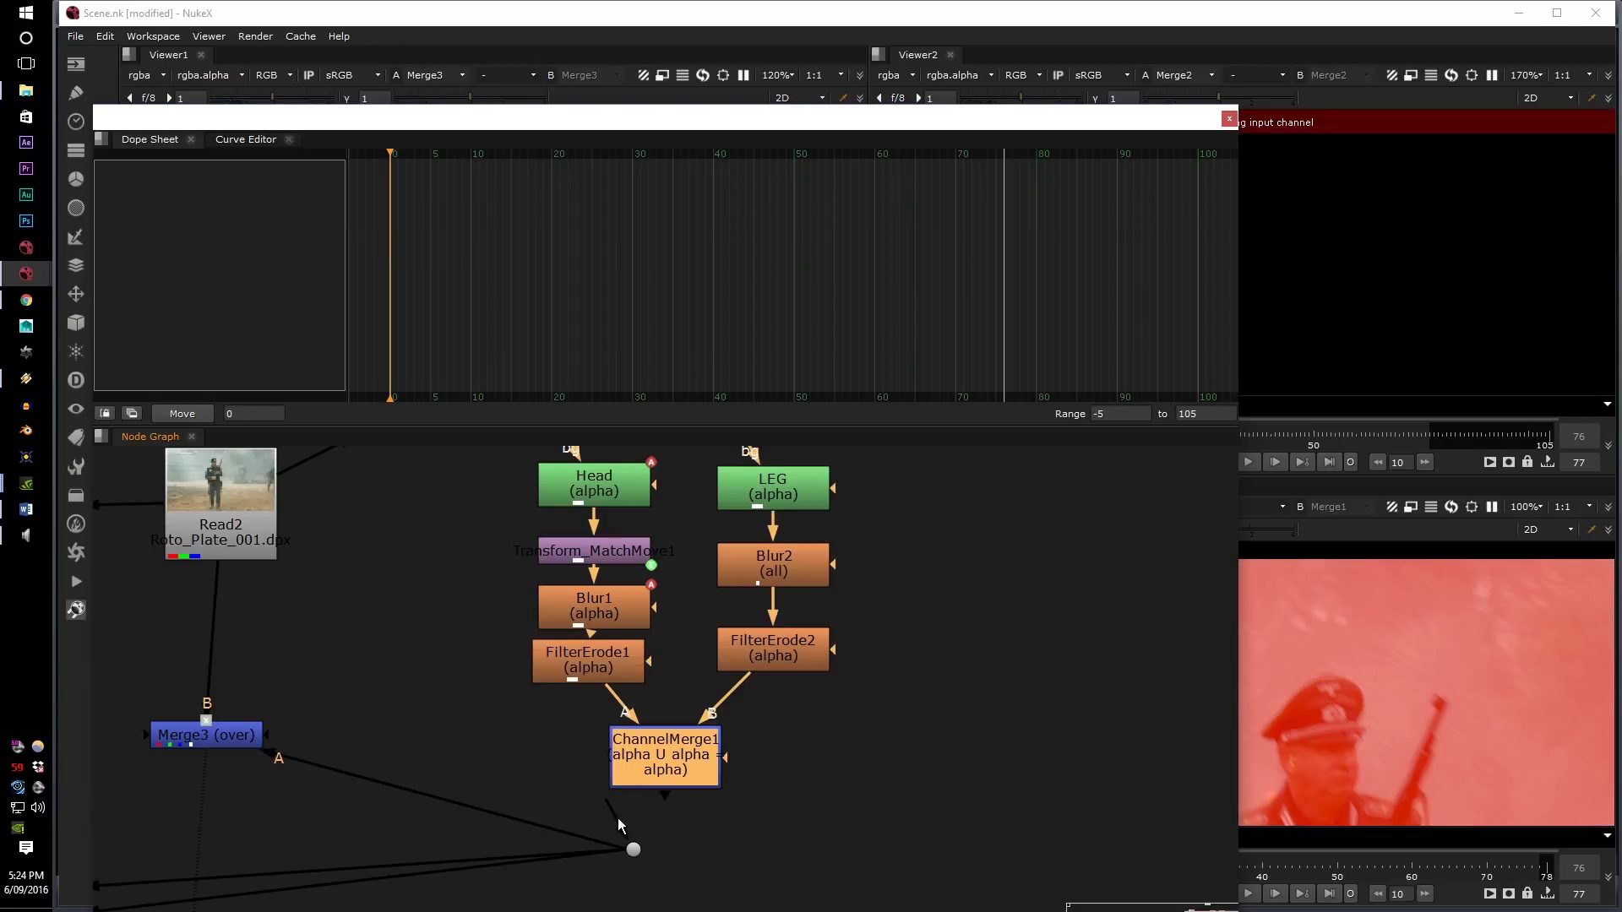
{"action": "left_click_drag", "start_coordinate": [623, 824], "coordinate": [698, 759]}
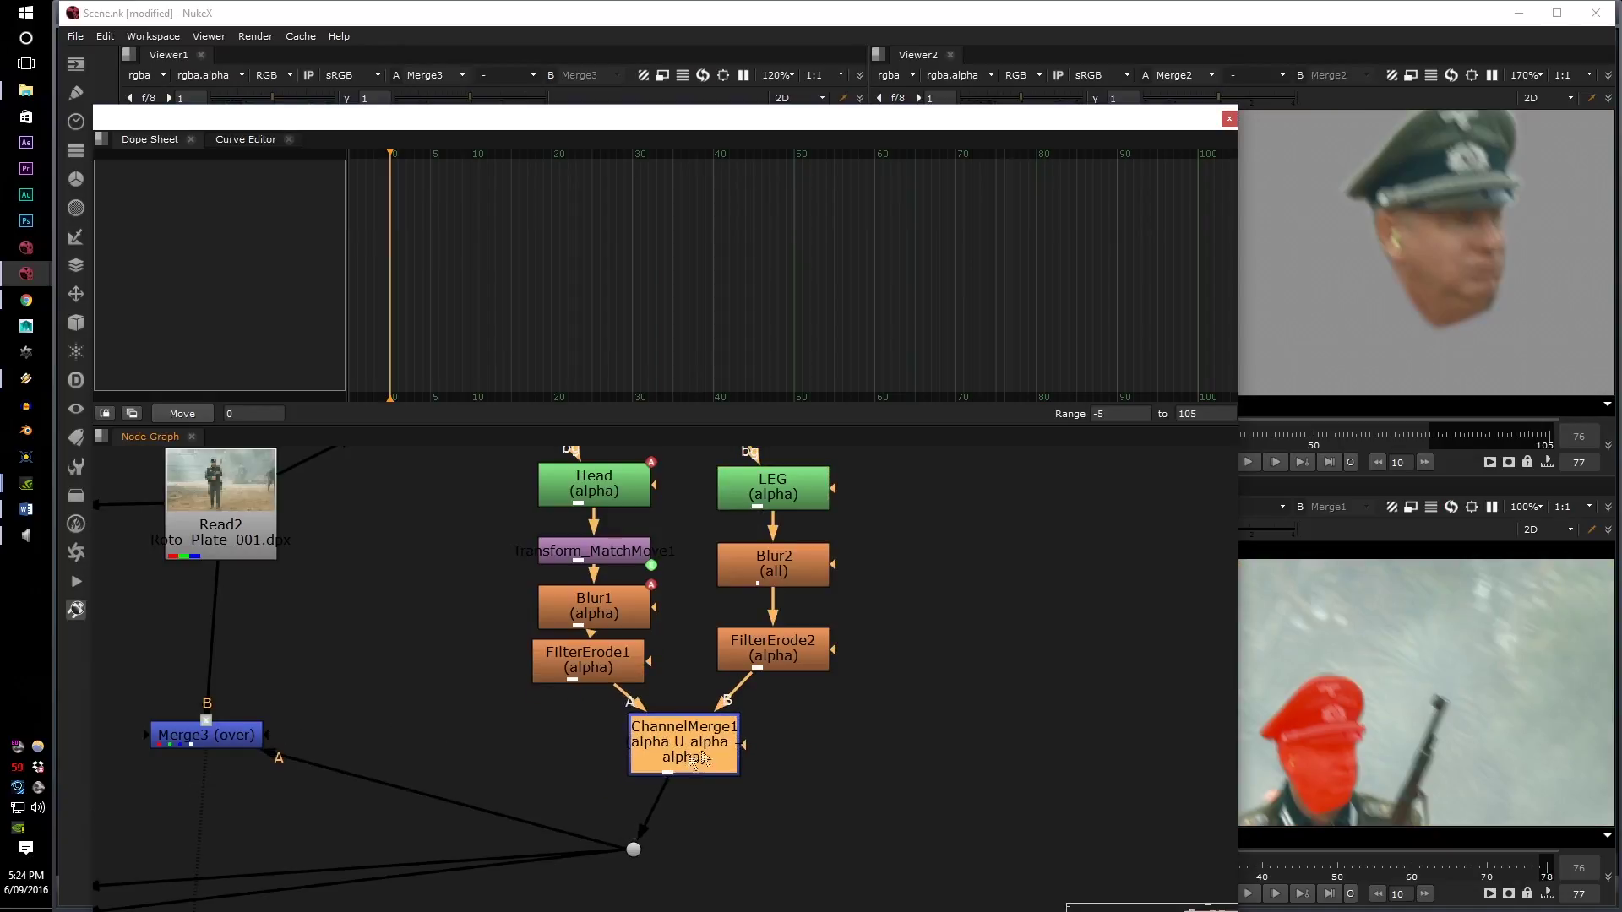
- View the ChannelMerge output in Viewer1, switching between RGB and alpha to examine the combined head and leg mattes
{"action": "scroll", "coordinate": [726, 775], "scroll_direction": "down", "scroll_amount": 3}
{"action": "key", "text": "a"}
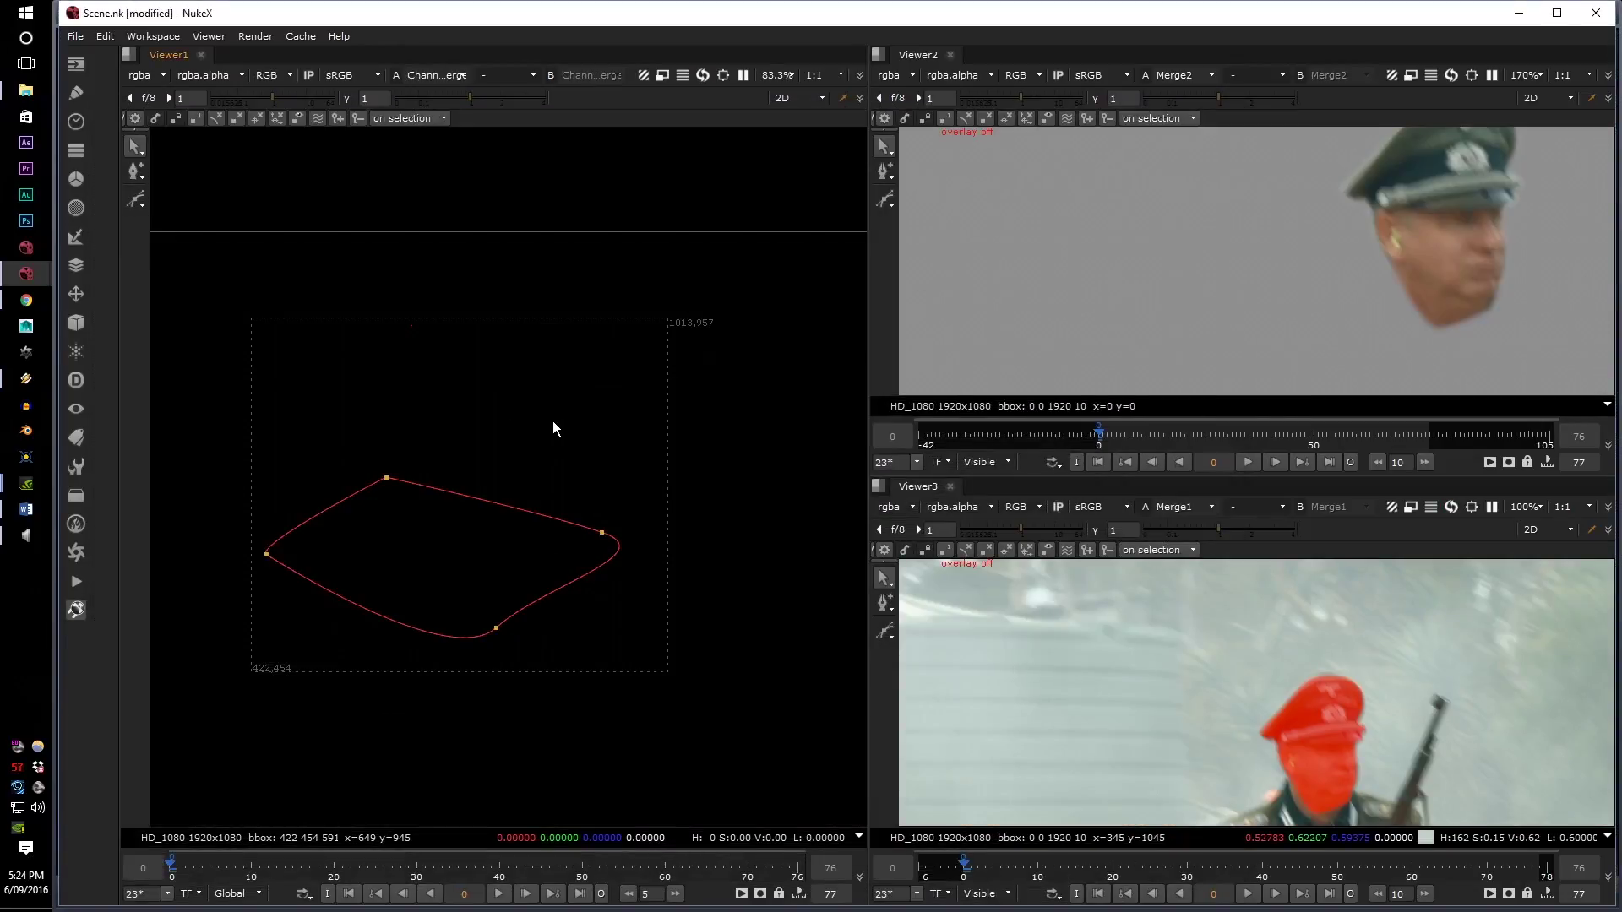
{"action": "key", "text": "a"}
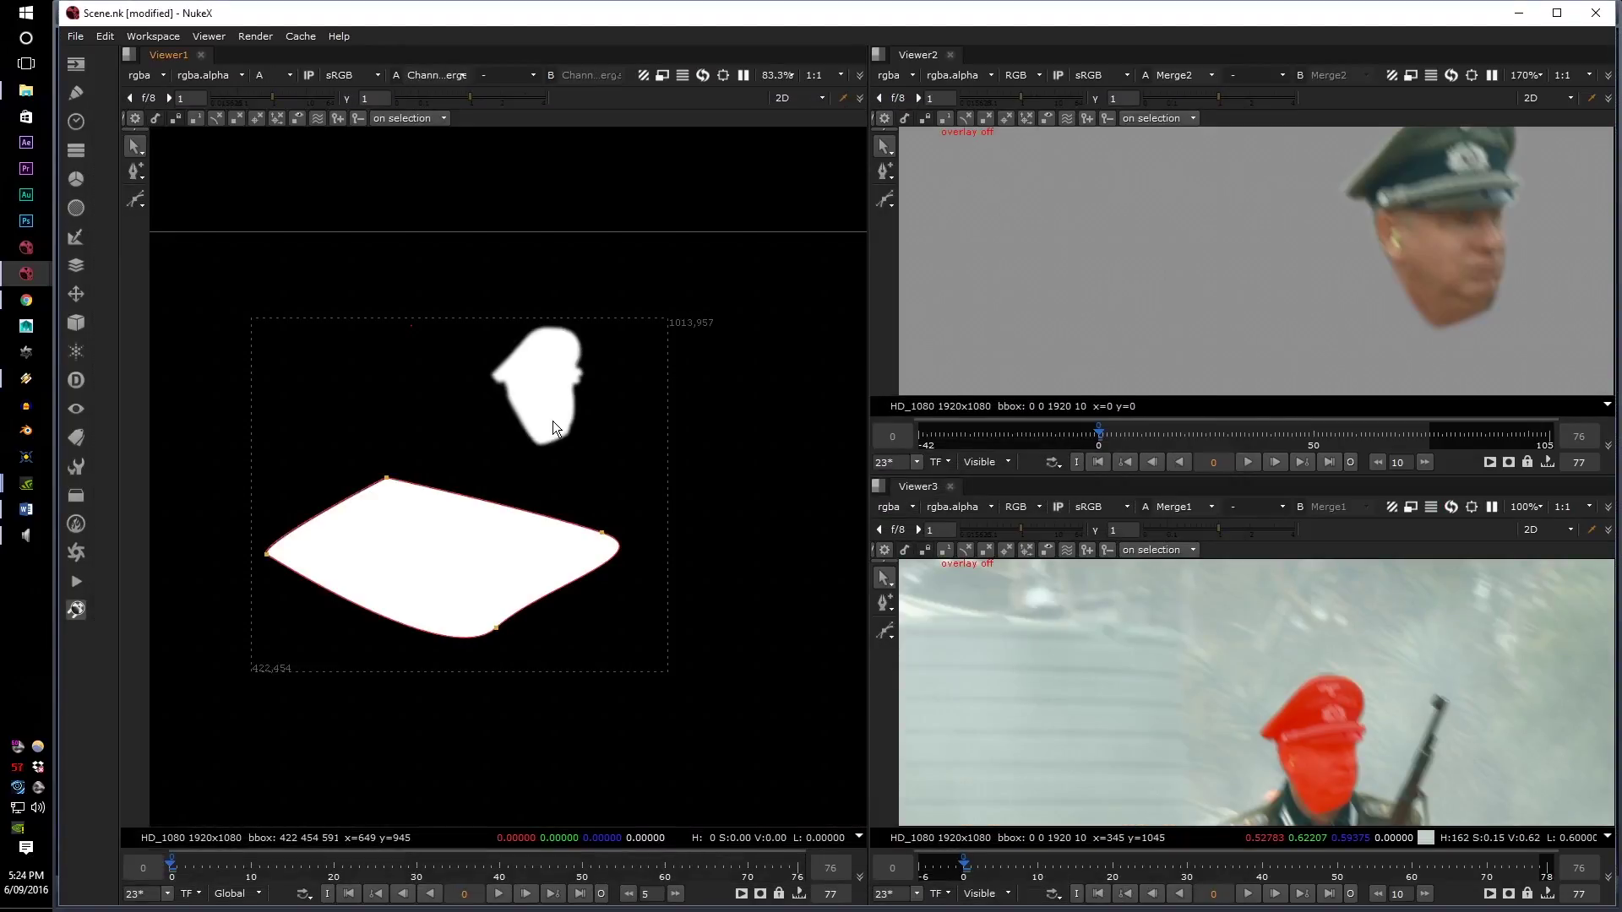
{"action": "key", "text": "a"}
{"action": "key", "text": "a"}
{"action": "key", "text": "a"}
{"action": "key", "text": "a"}
{"action": "scroll", "coordinate": [553, 421], "scroll_direction": "up", "scroll_amount": 4}
{"action": "scroll", "coordinate": [542, 424], "scroll_direction": "down", "scroll_amount": 7}
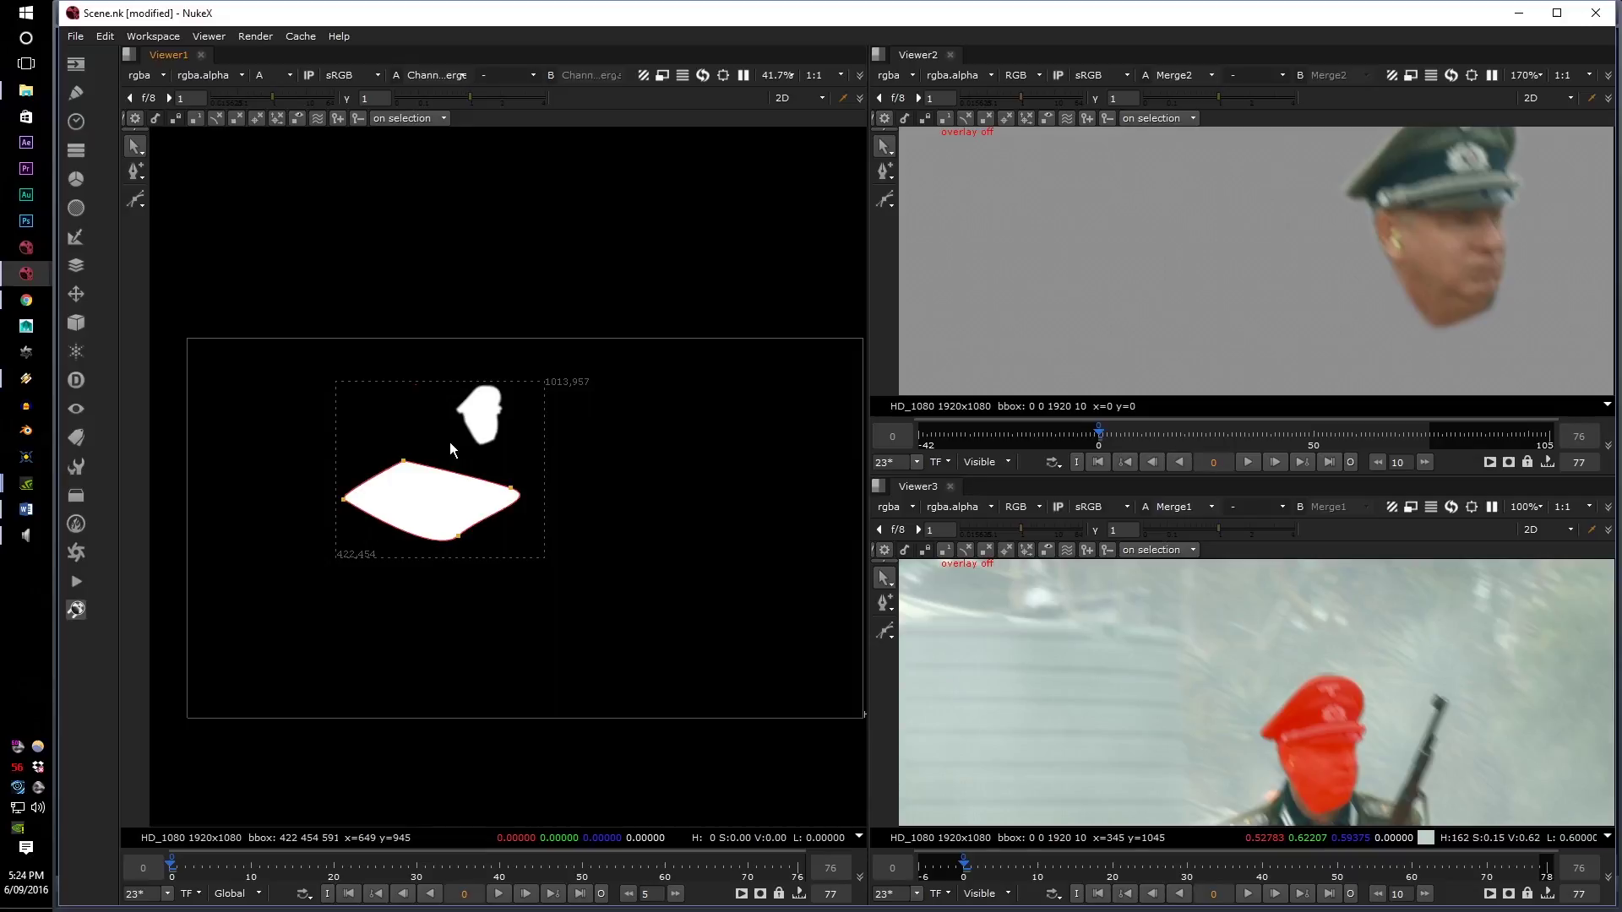
{"action": "scroll", "coordinate": [449, 443], "scroll_direction": "up", "scroll_amount": 3}
{"action": "scroll", "coordinate": [451, 444], "scroll_direction": "up", "scroll_amount": 2}
{"action": "key", "text": "a"}
{"action": "key", "text": "a"}
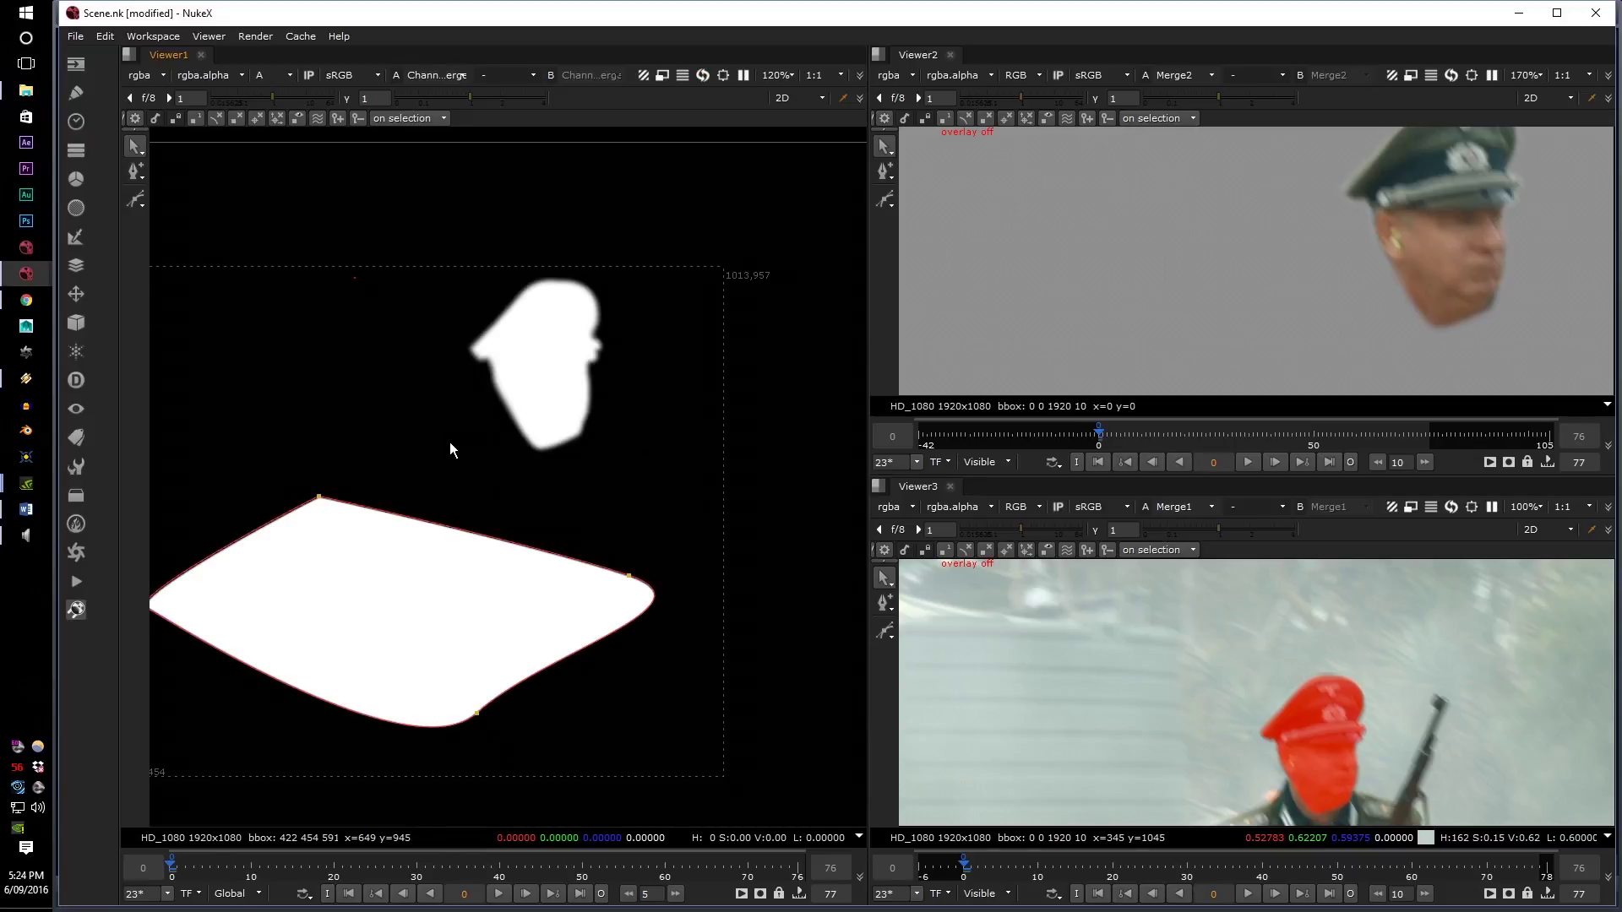
{"action": "scroll", "coordinate": [449, 442], "scroll_direction": "down", "scroll_amount": 5}
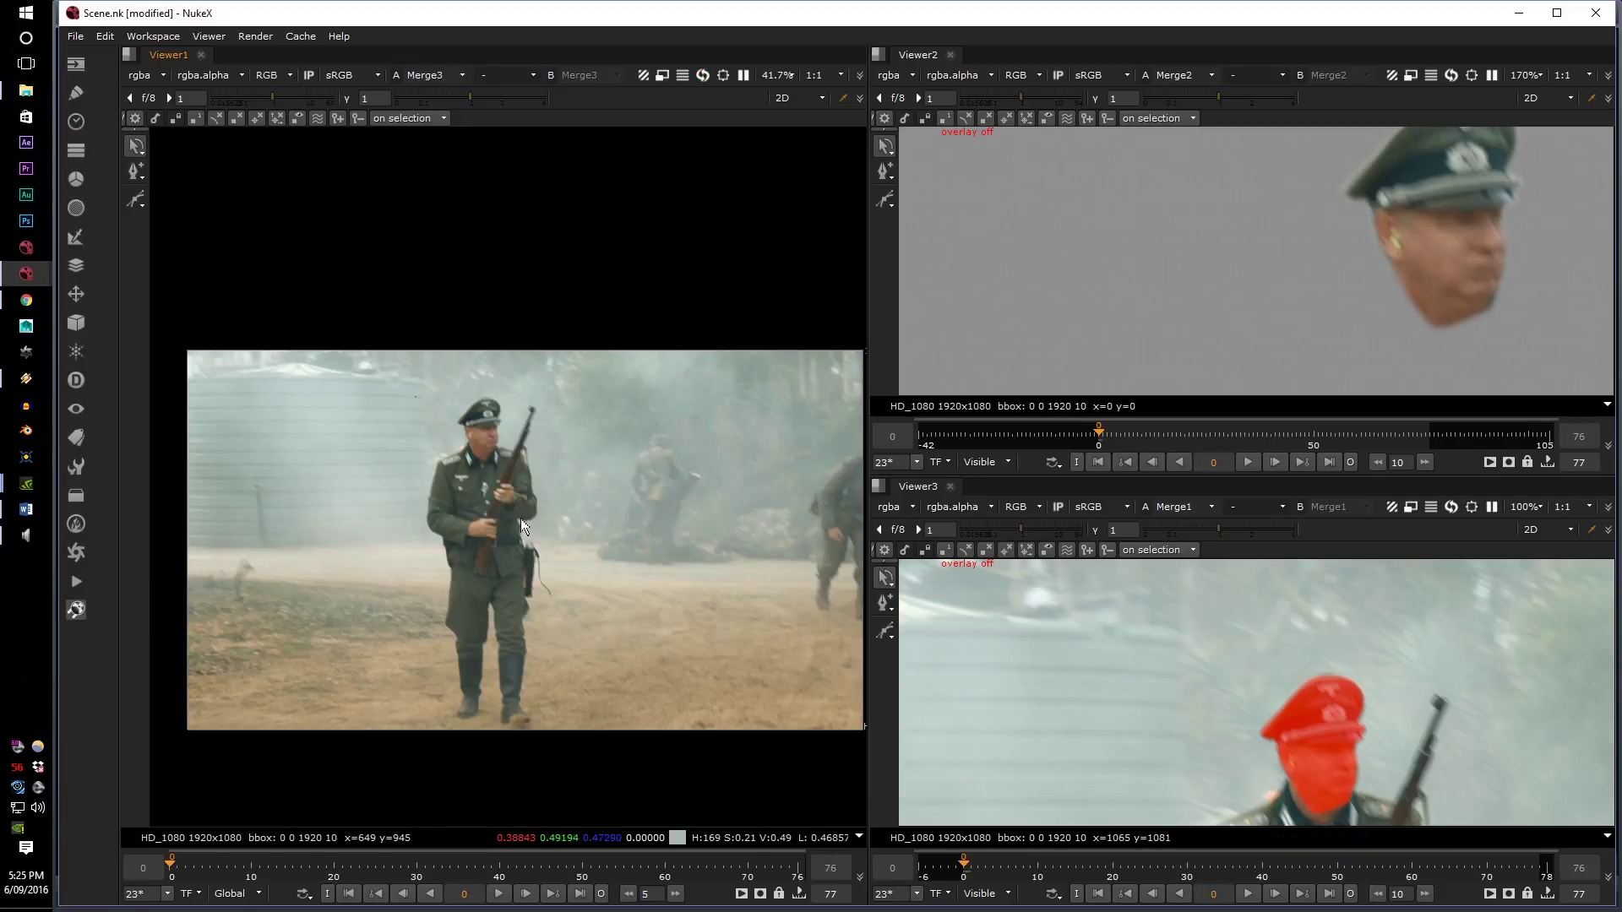
- Examine the soldier's legs in the plate, scrubbing to about frame 30 and back to the start of the shot
{"action": "scroll", "coordinate": [520, 518], "scroll_direction": "up", "scroll_amount": 7}
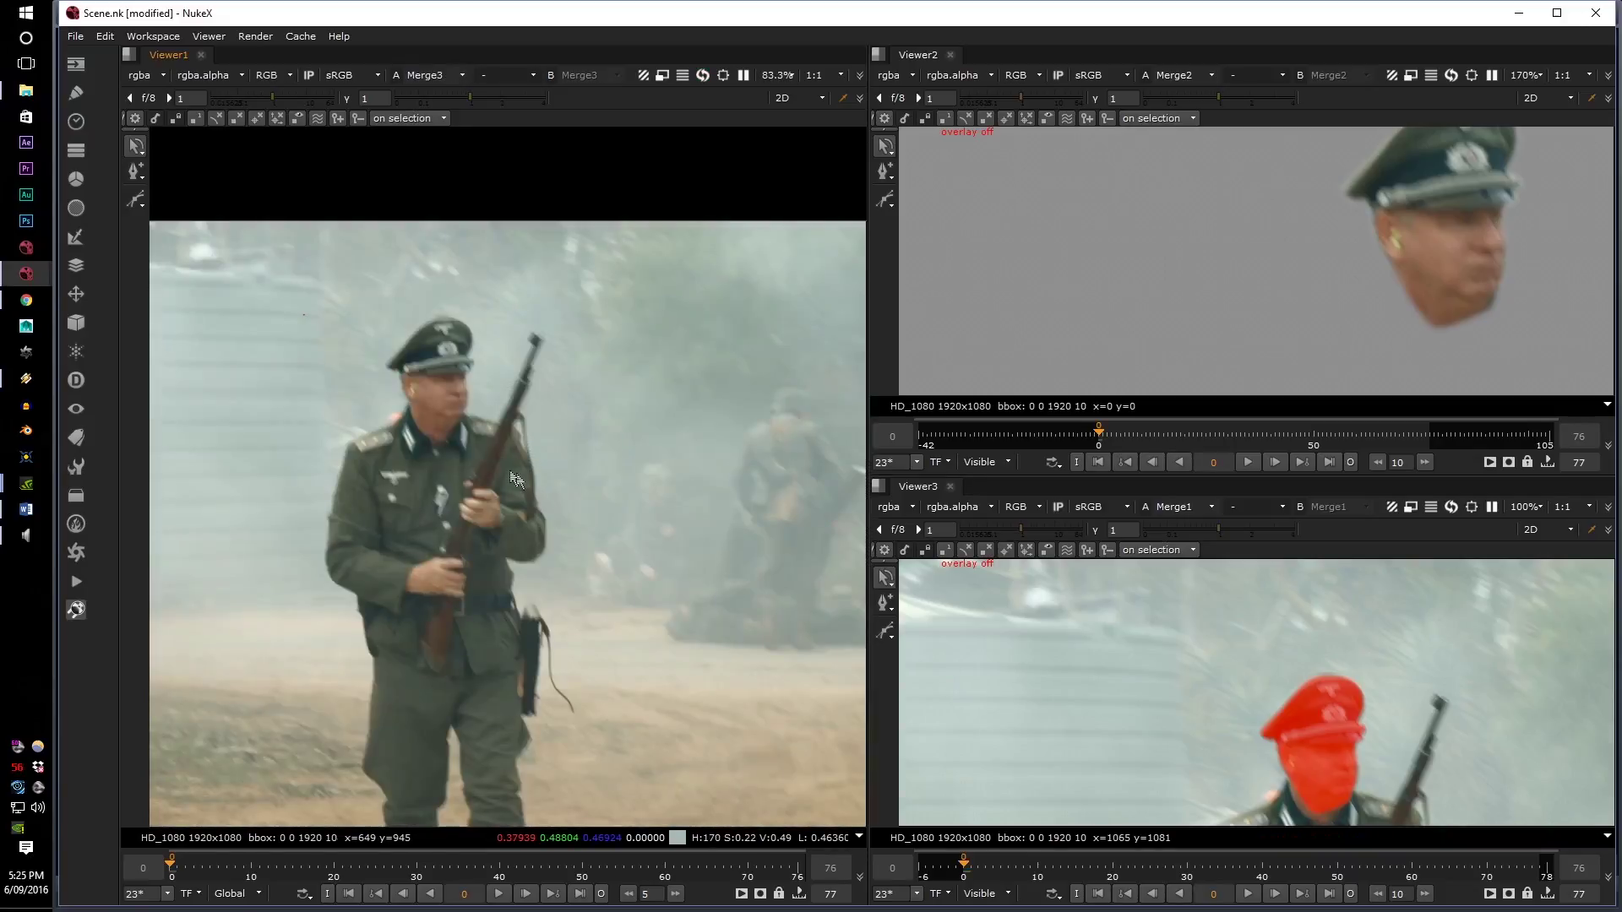
{"action": "middle_click_drag", "start_coordinate": [1234, 644], "coordinate": [1123, 406]}
{"action": "middle_click_drag", "start_coordinate": [1217, 773], "coordinate": [1202, 616]}
{"action": "scroll", "coordinate": [270, 449], "scroll_direction": "down", "scroll_amount": 3}
{"action": "scroll", "coordinate": [262, 784], "scroll_direction": "up", "scroll_amount": 3}
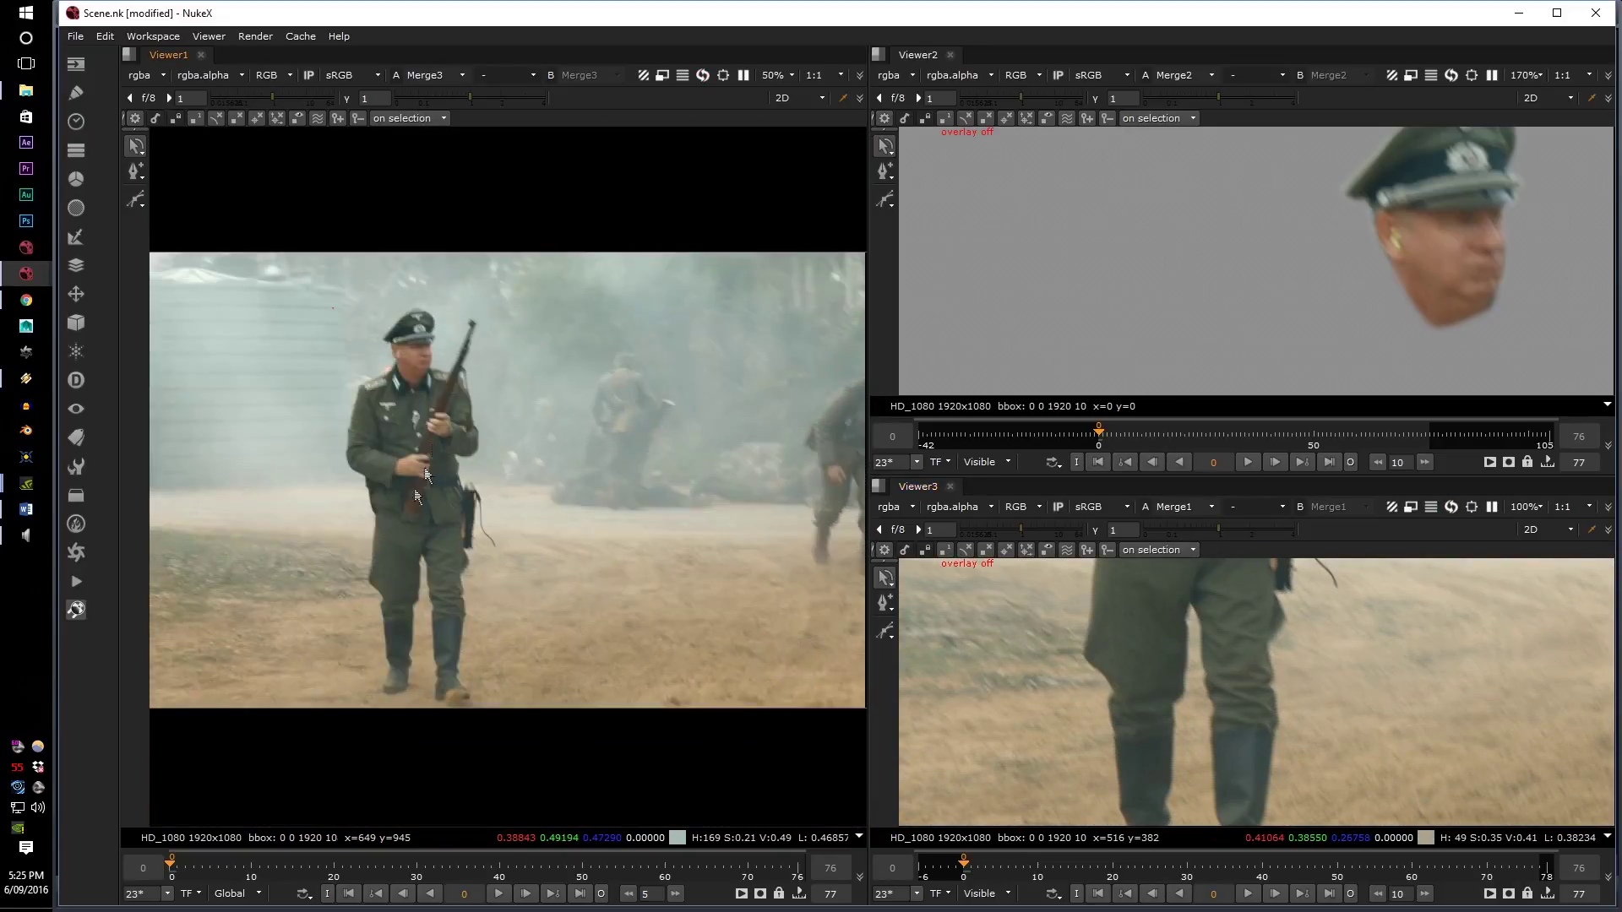
{"action": "left_click_drag", "start_coordinate": [211, 870], "coordinate": [417, 871]}
{"action": "middle_click_drag", "start_coordinate": [328, 648], "coordinate": [619, 562]}
{"action": "left_click_drag", "start_coordinate": [420, 881], "coordinate": [182, 889]}
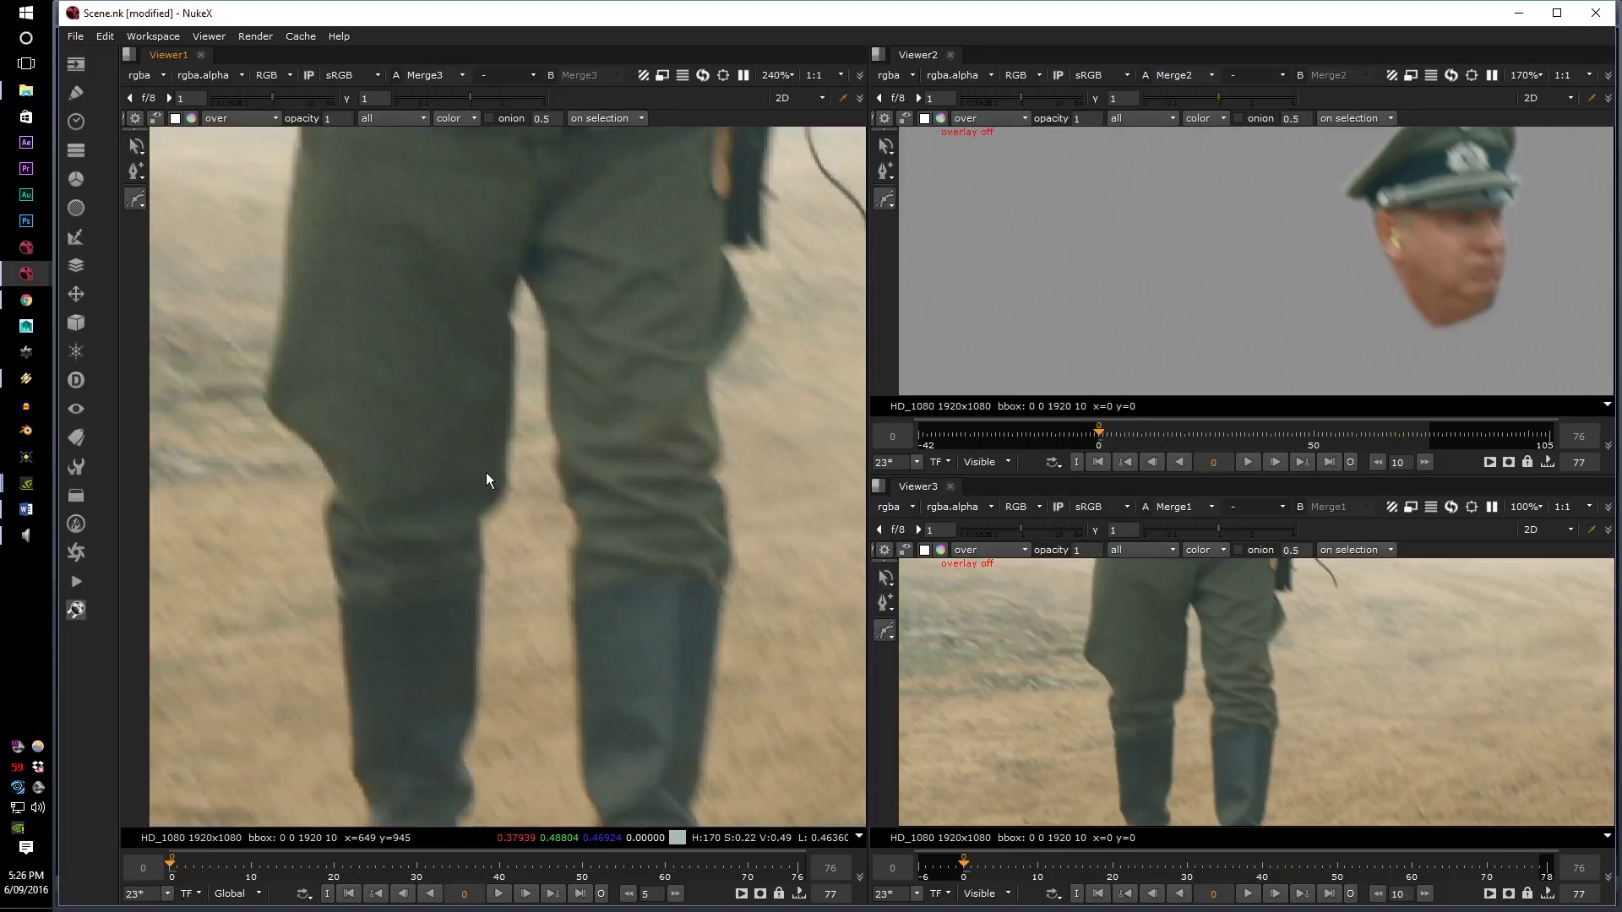
- Frame the soldier's legs and boots in Viewer1 and go to frame 5
{"action": "scroll", "coordinate": [545, 464], "scroll_direction": "down", "scroll_amount": 4}
{"action": "middle_click_drag", "start_coordinate": [485, 473], "coordinate": [515, 532]}
{"action": "scroll", "coordinate": [480, 519], "scroll_direction": "up", "scroll_amount": 3}
{"action": "middle_click_drag", "start_coordinate": [480, 518], "coordinate": [454, 424]}
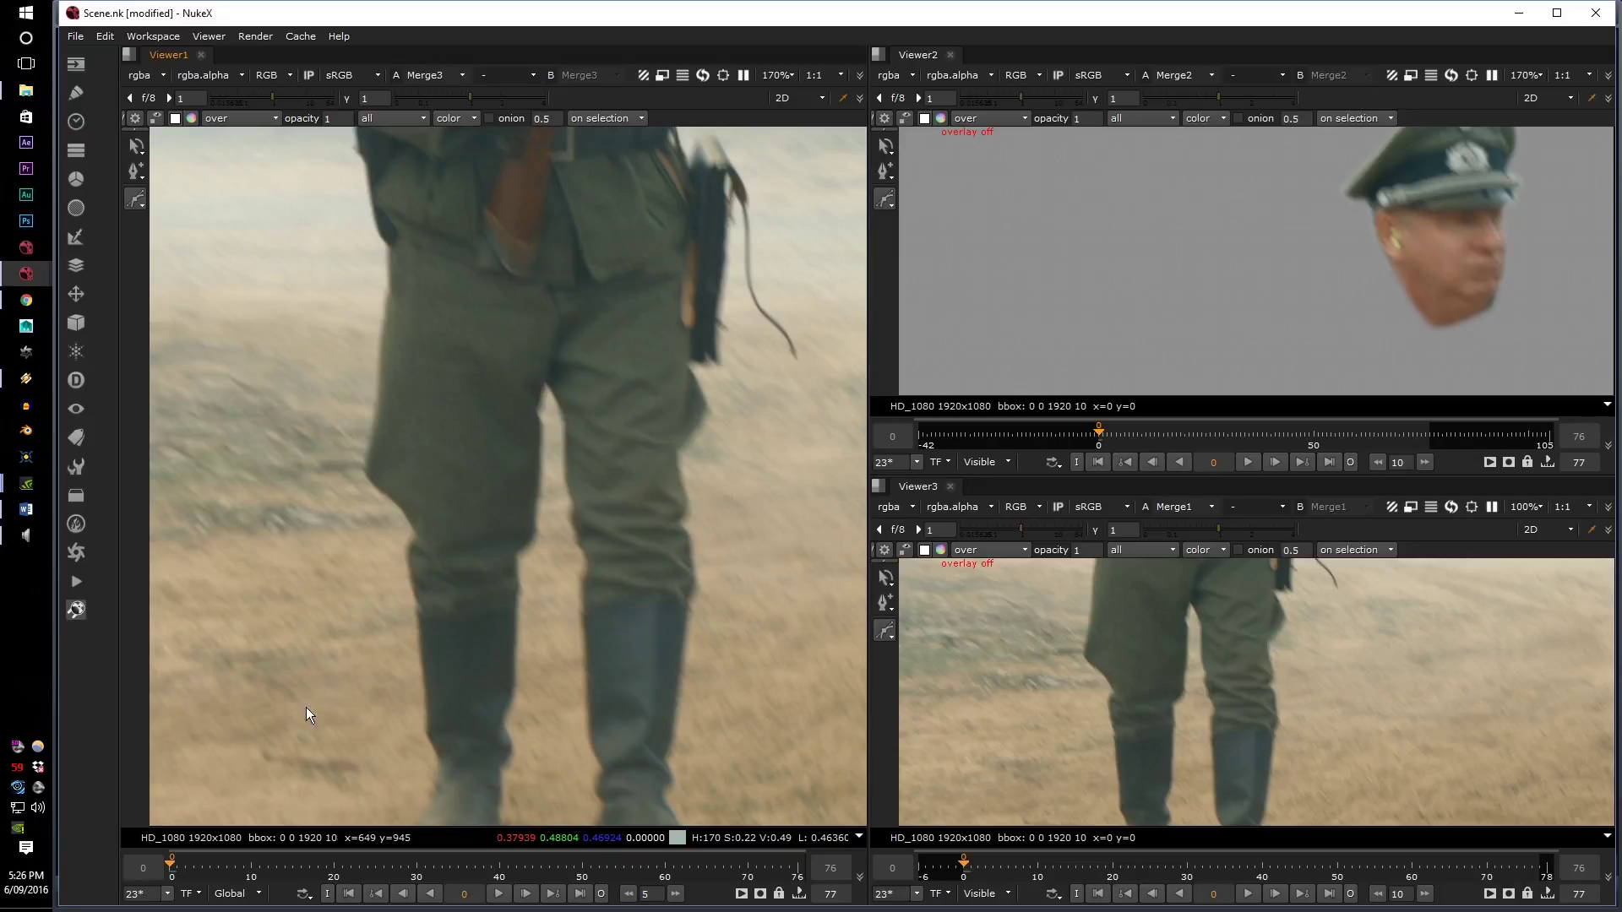
{"action": "middle_click_drag", "start_coordinate": [279, 798], "coordinate": [376, 632]}
{"action": "left_click_drag", "start_coordinate": [174, 872], "coordinate": [211, 870]}
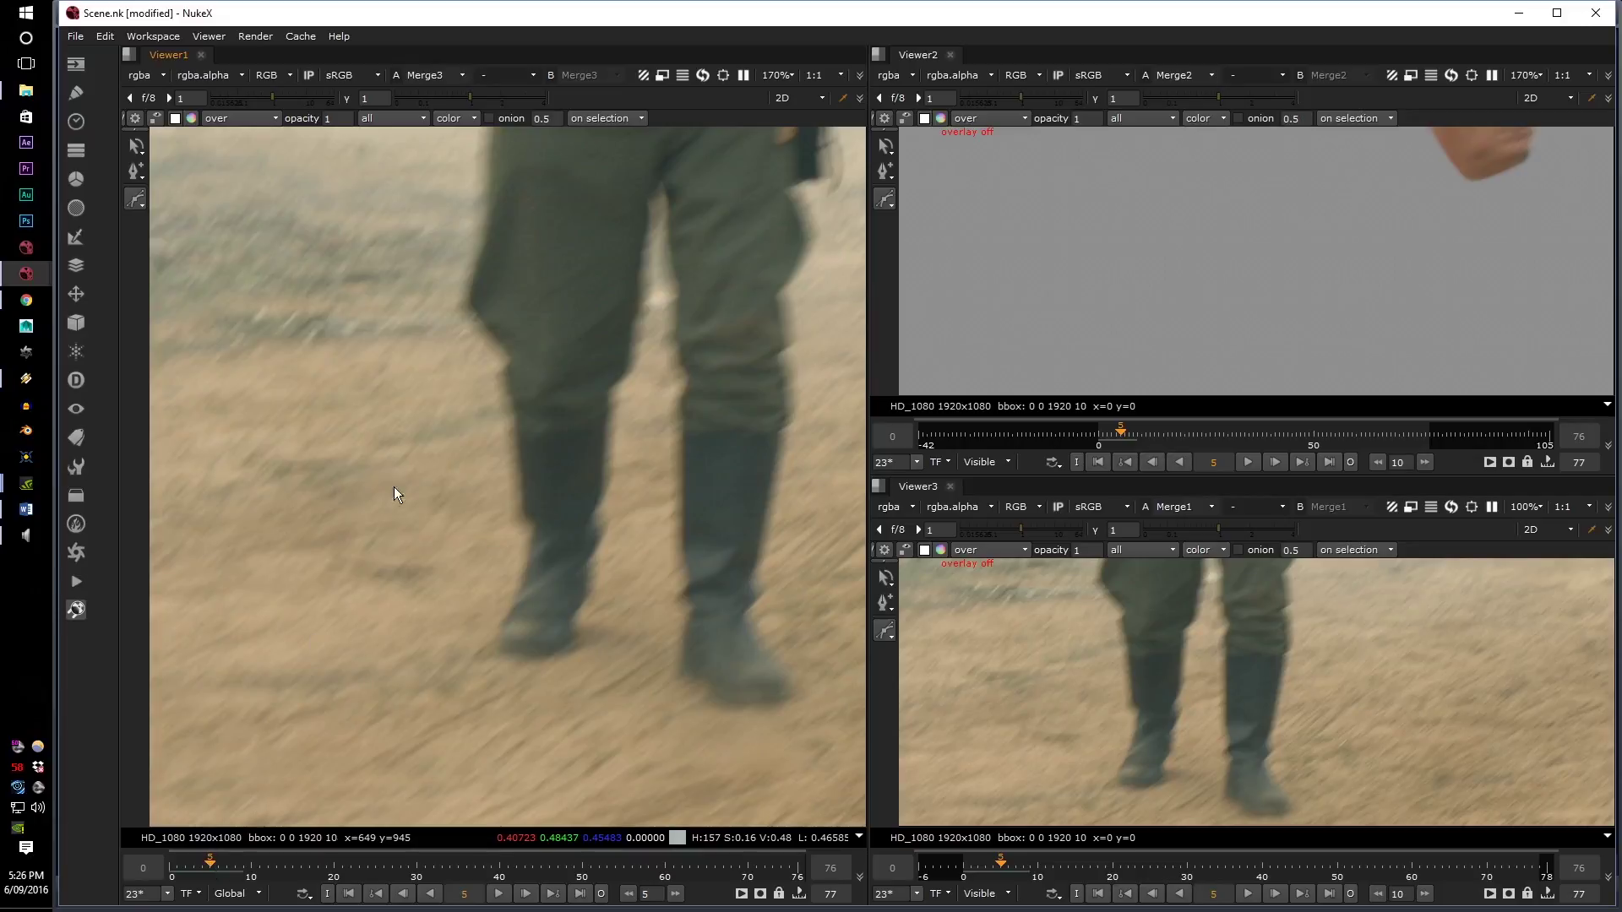
{"action": "middle_click_drag", "start_coordinate": [394, 487], "coordinate": [430, 621]}
- Step back and forth between frames 5 and 10 to study how the legs and boots move during the stride
{"action": "key", "text": "Right"}
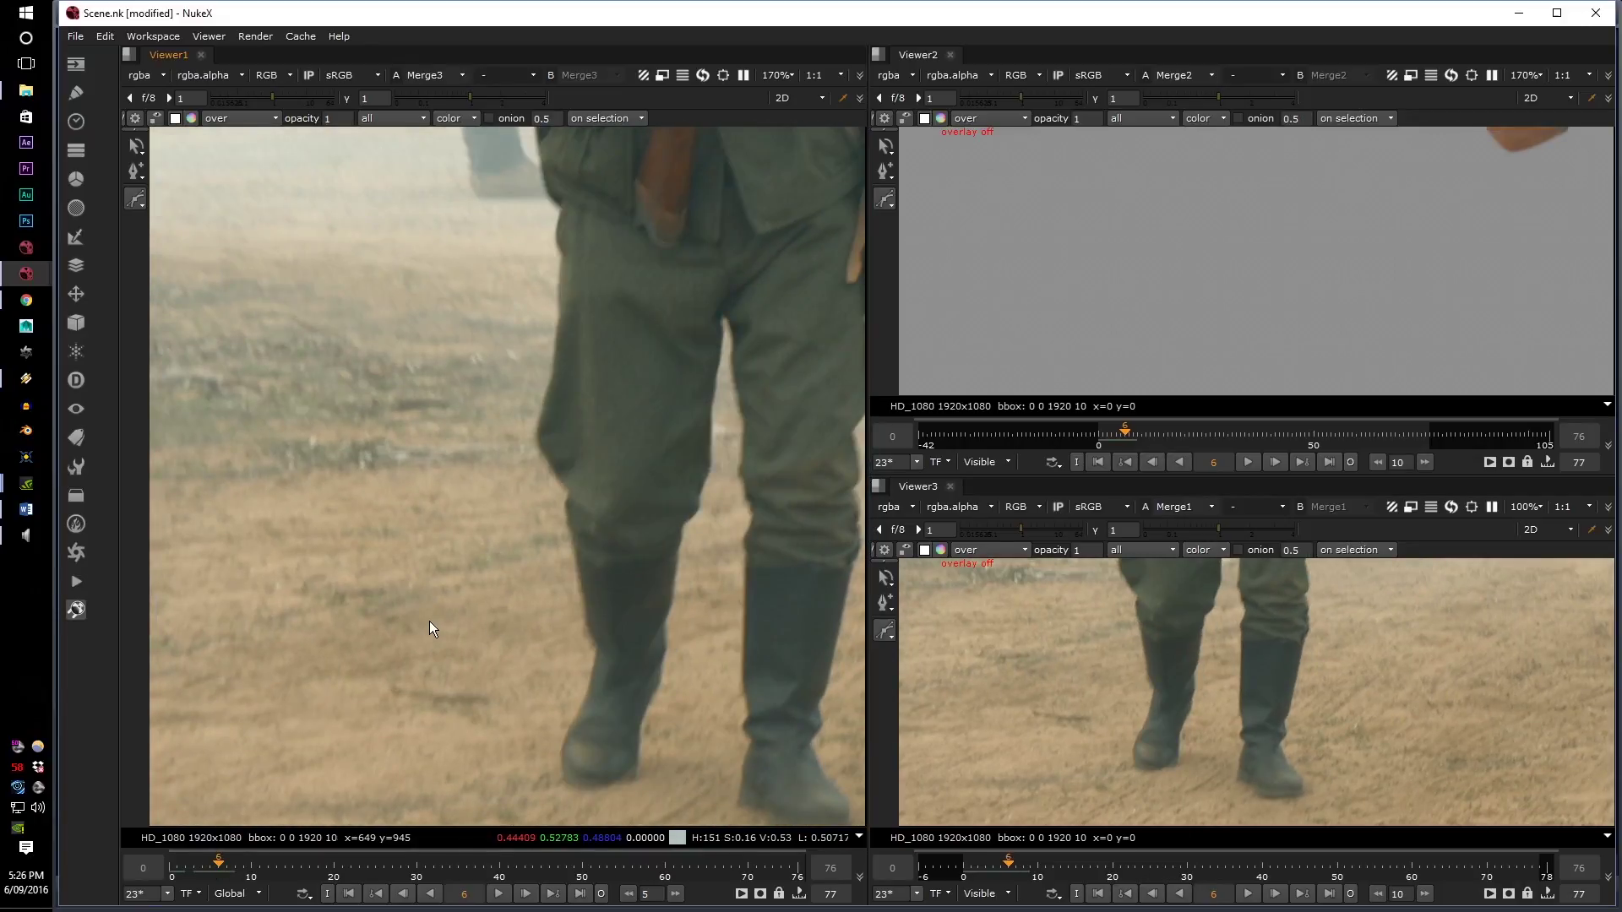
{"action": "key", "text": "Right"}
{"action": "key", "text": "Right"}
{"action": "key", "text": "Right"}
{"action": "key", "text": "Left"}
{"action": "key", "text": "Left"}
{"action": "key", "text": "Left"}
{"action": "key", "text": "Right"}
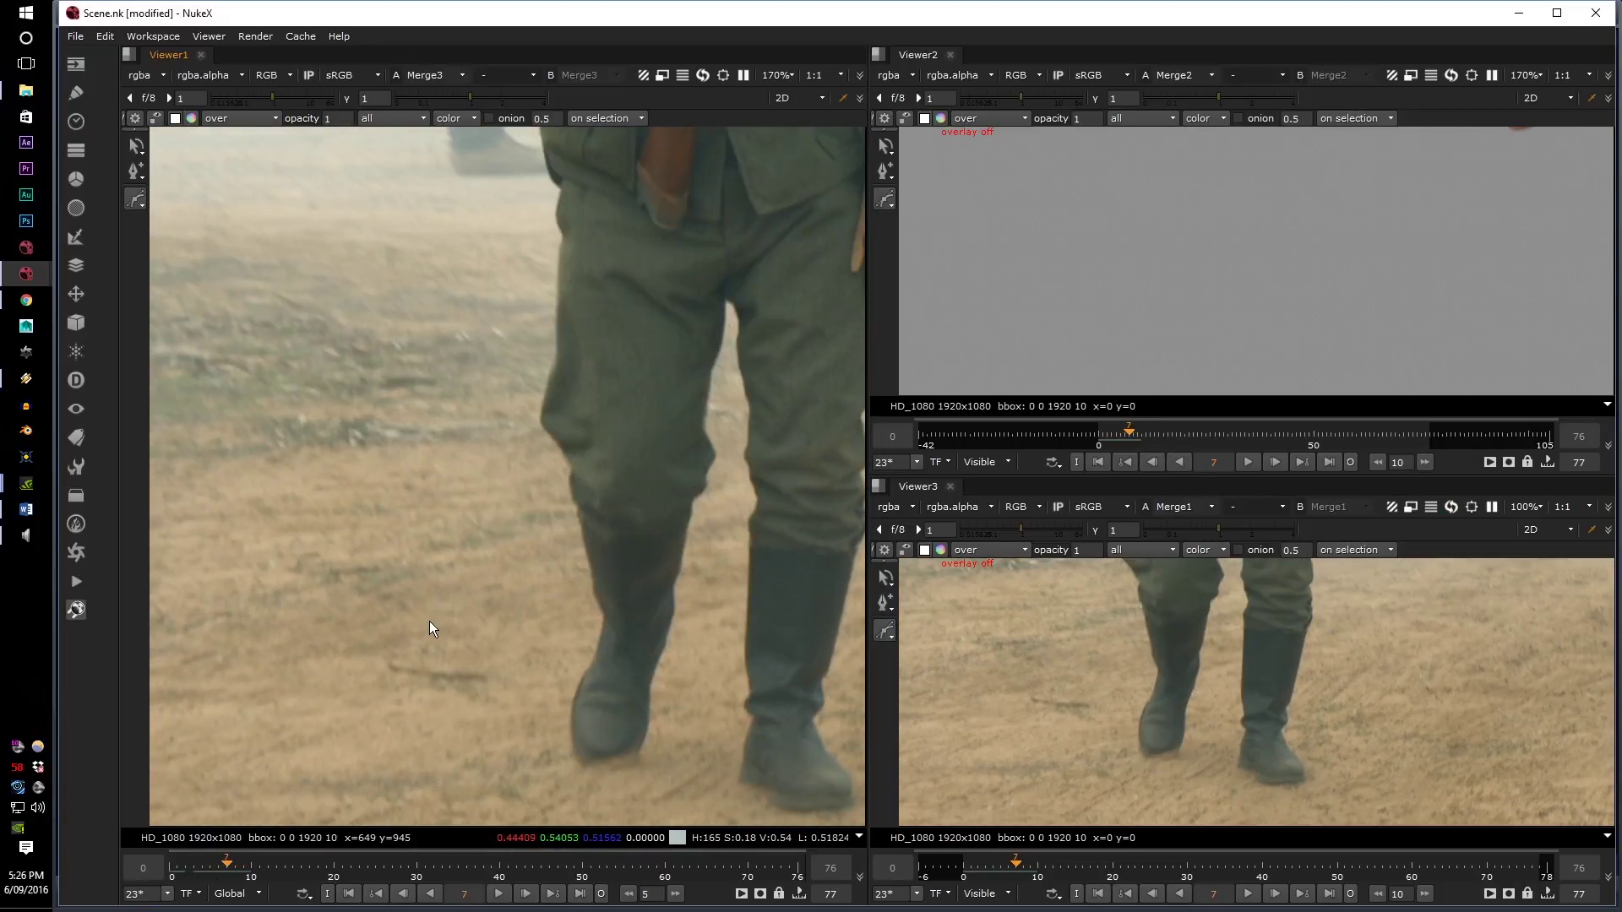
{"action": "key", "text": "Right"}
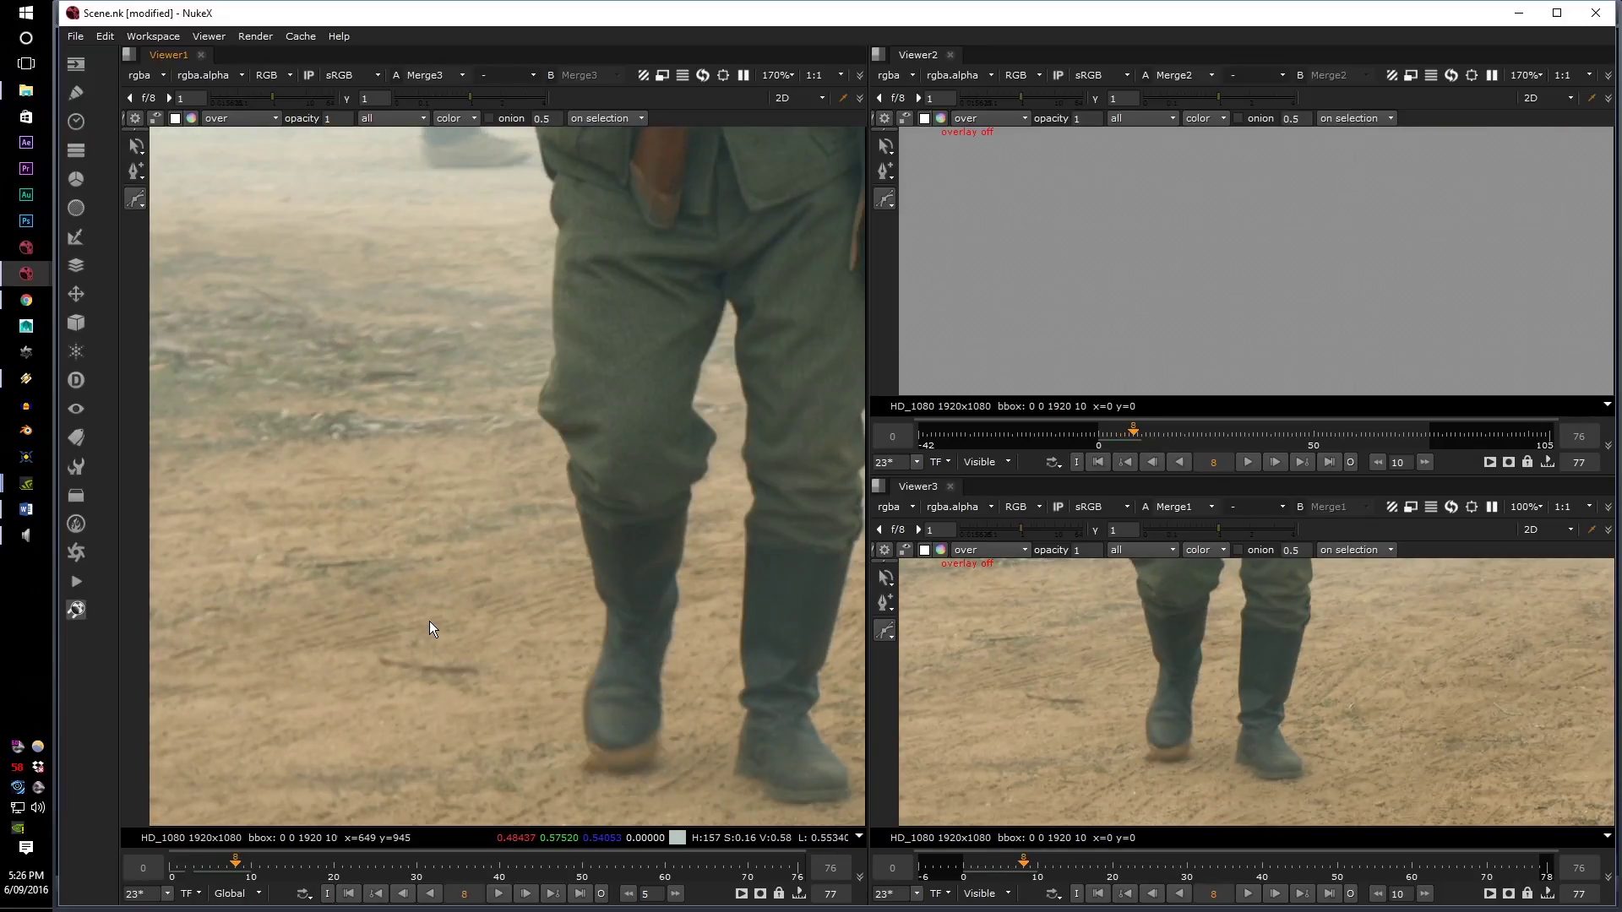
{"action": "key", "text": "Left"}
{"action": "key", "text": "Right"}
{"action": "key", "text": "Right"}
{"action": "key", "text": "Right"}
{"action": "key", "text": "Left"}
{"action": "key", "text": "Left"}
{"action": "key", "text": "Left"}
{"action": "key", "text": "Left"}
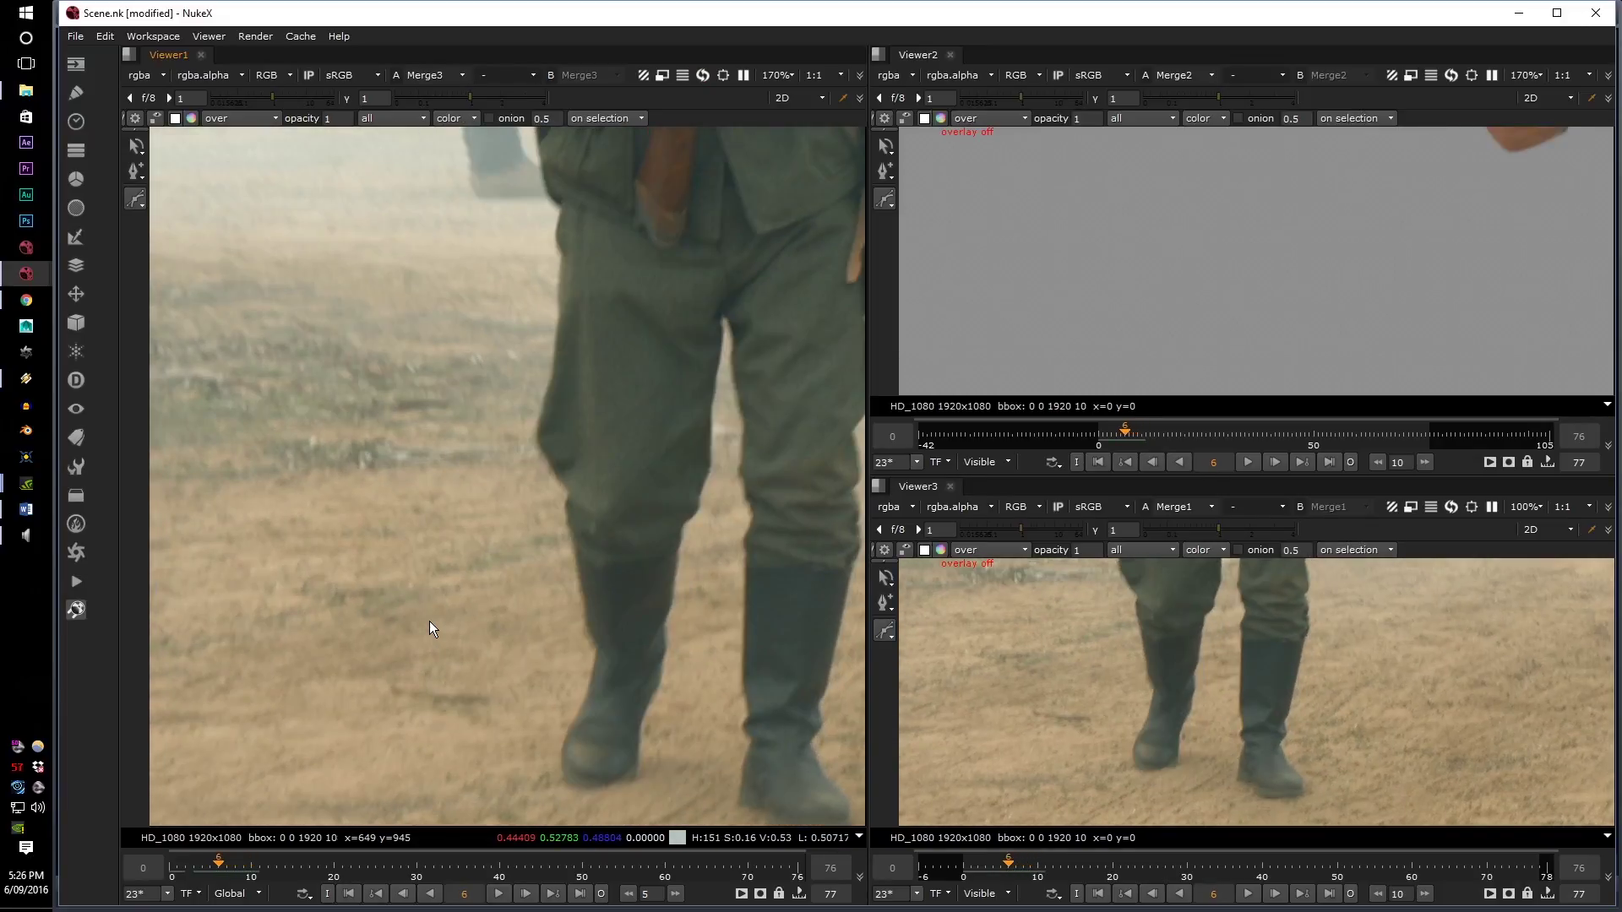
{"action": "key", "text": "Left"}
{"action": "key", "text": "Right"}
{"action": "key", "text": "Right"}
{"action": "key", "text": "Right"}
{"action": "key", "text": "Right"}
{"action": "key", "text": "Left"}
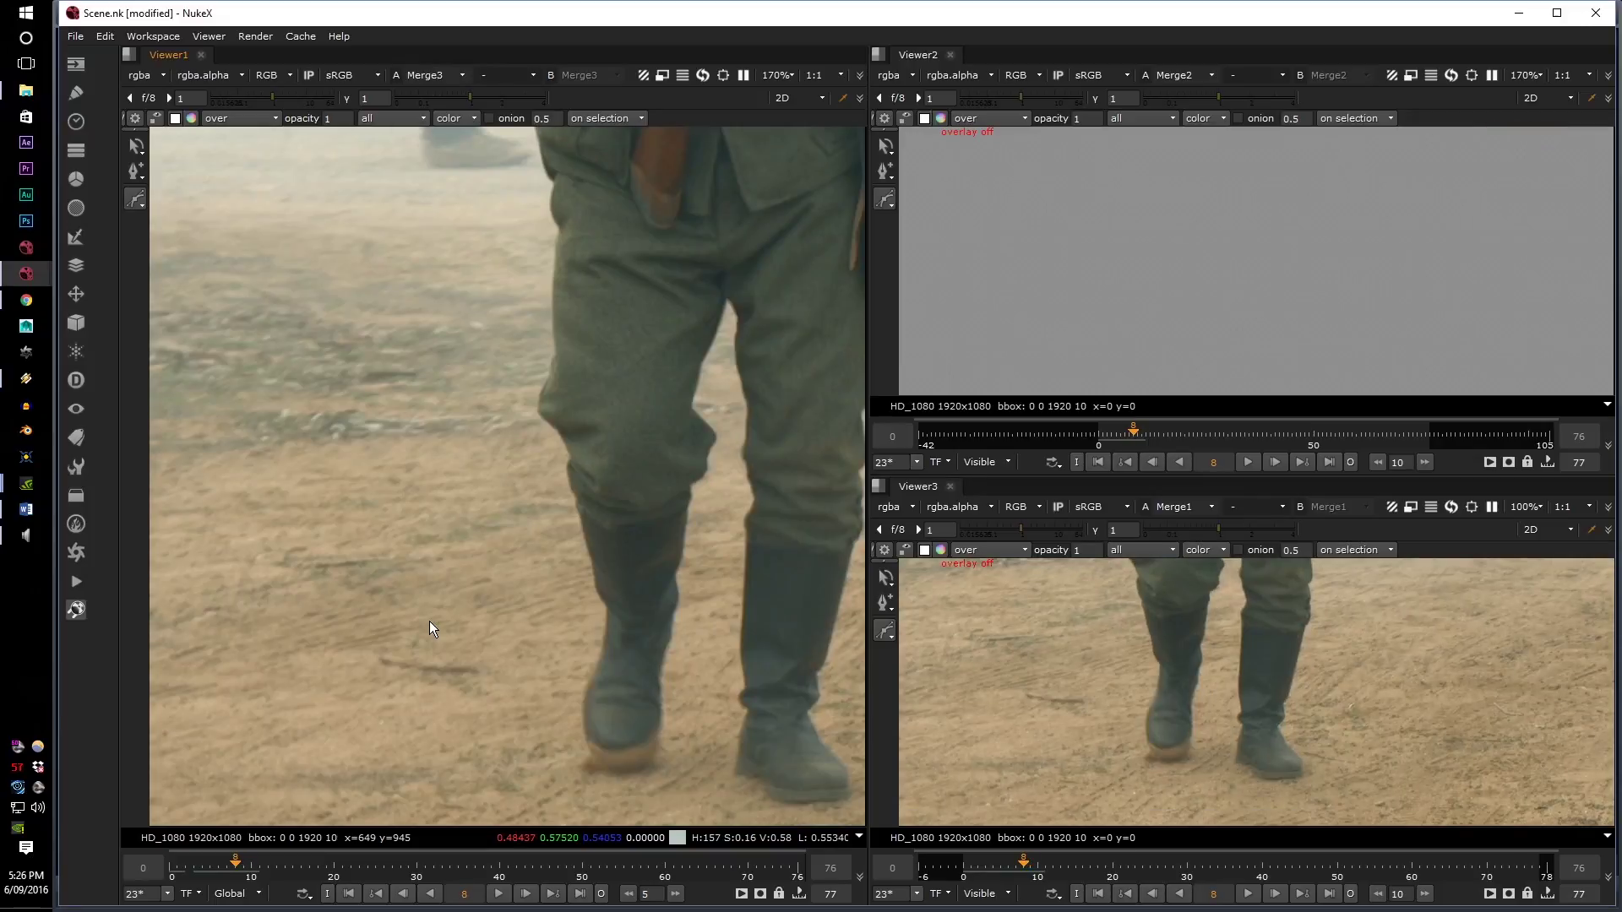
{"action": "key", "text": "Left"}
{"action": "key", "text": "Left"}
{"action": "key", "text": "Left"}
{"action": "key", "text": "Right"}
{"action": "key", "text": "Right"}
{"action": "key", "text": "Right"}
{"action": "key", "text": "Left"}
{"action": "key", "text": "Left"}
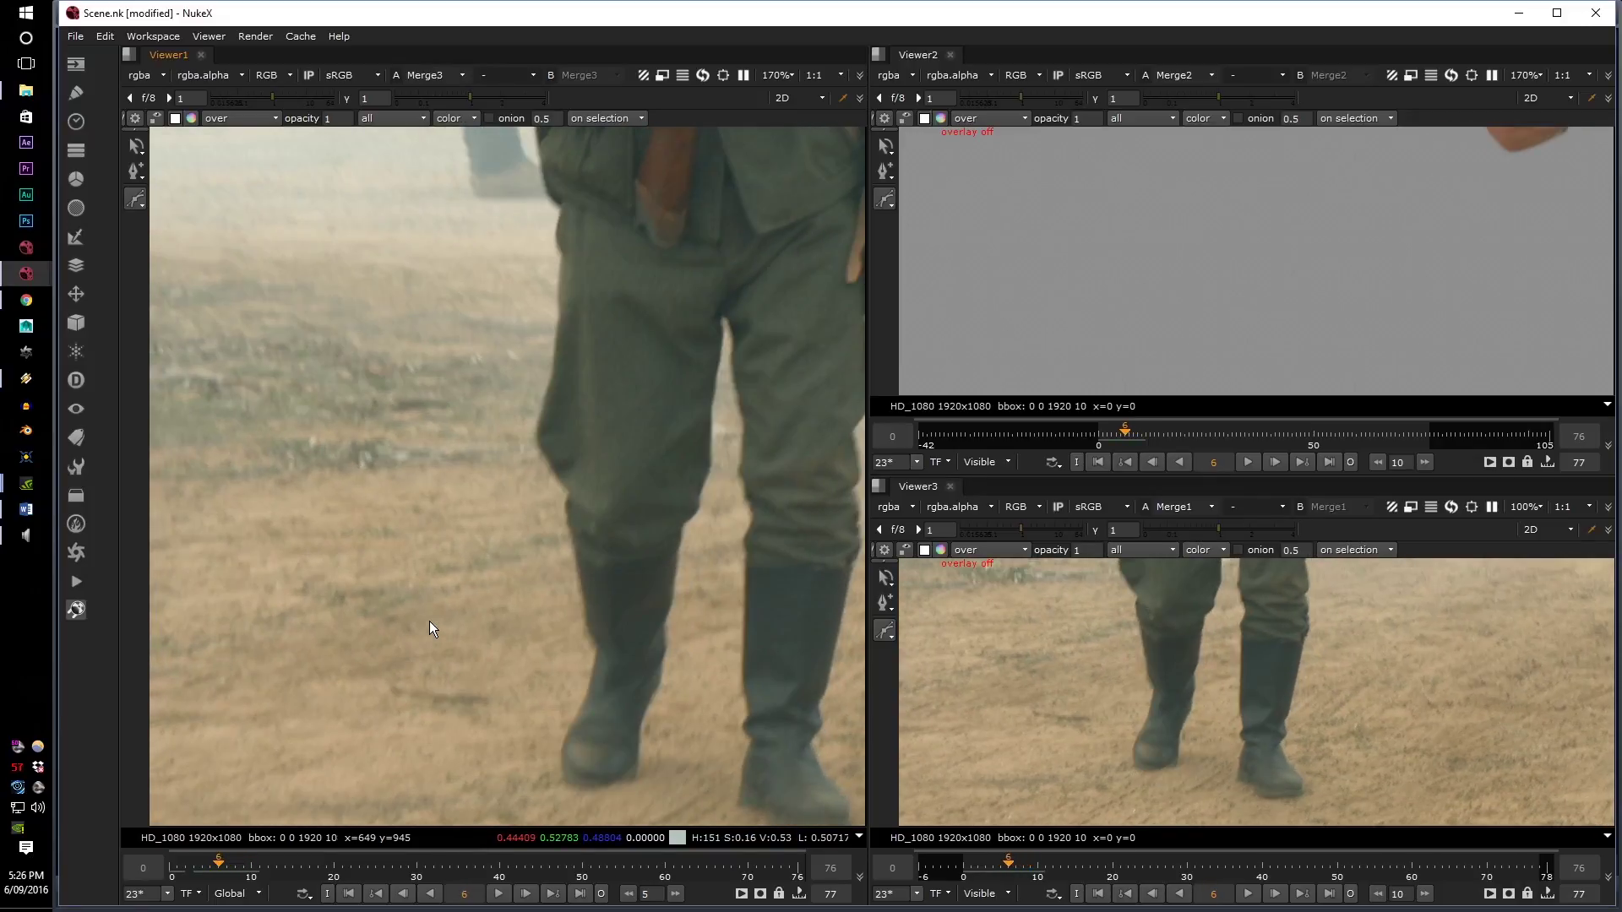
{"action": "key", "text": "Right"}
{"action": "key", "text": "Right"}
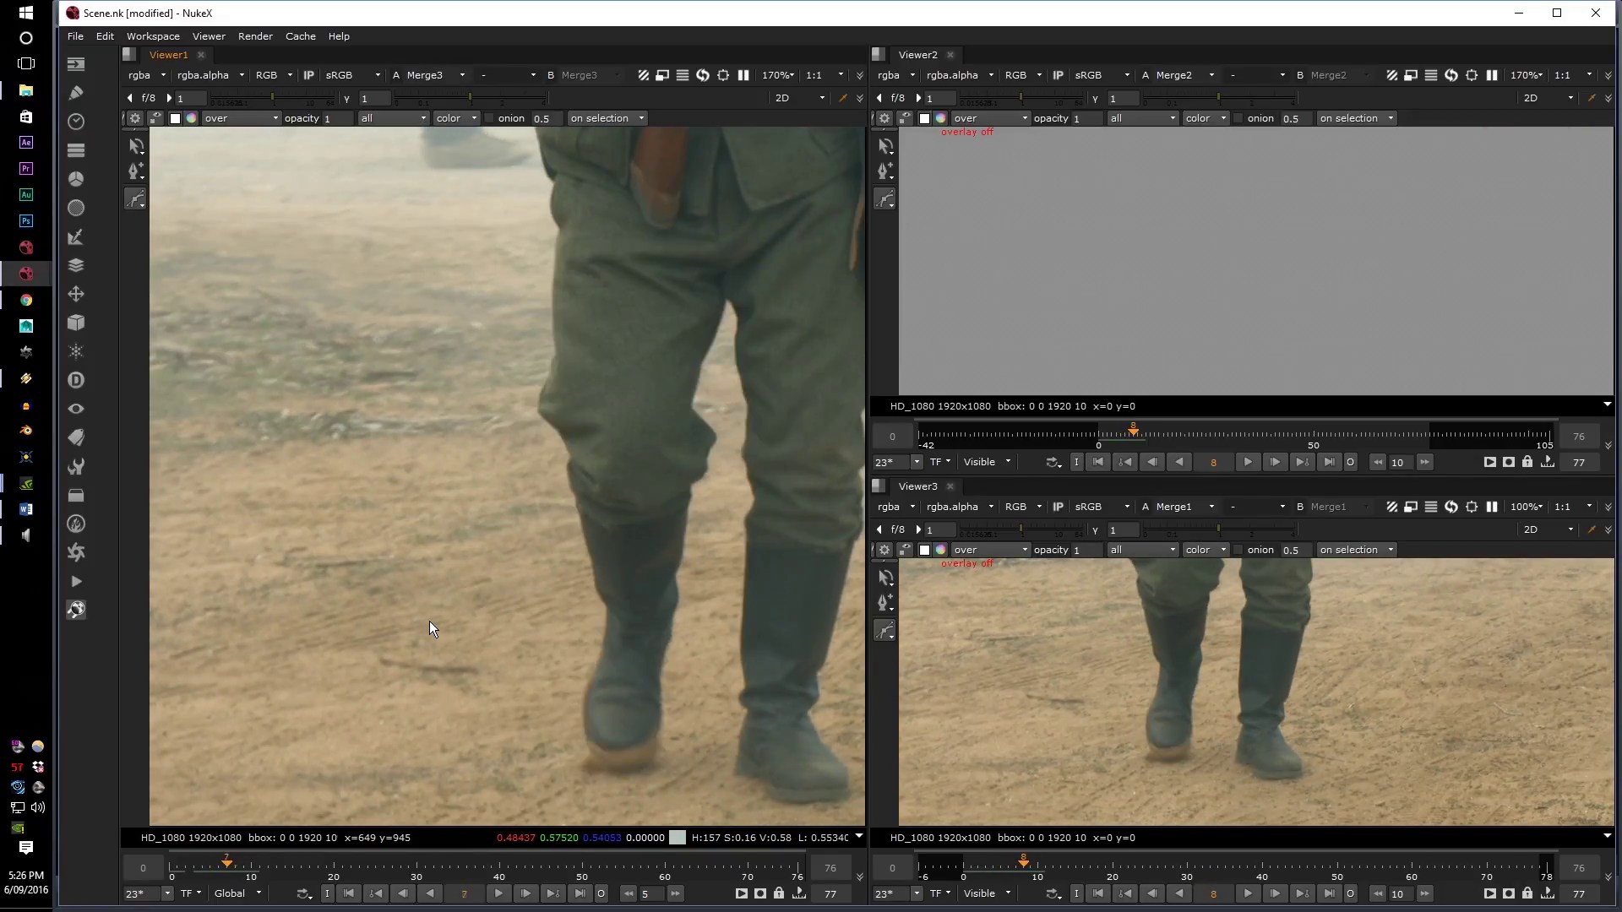
{"action": "key", "text": "Right"}
{"action": "key", "text": "Left"}
{"action": "key", "text": "Left"}
{"action": "key", "text": "Right"}
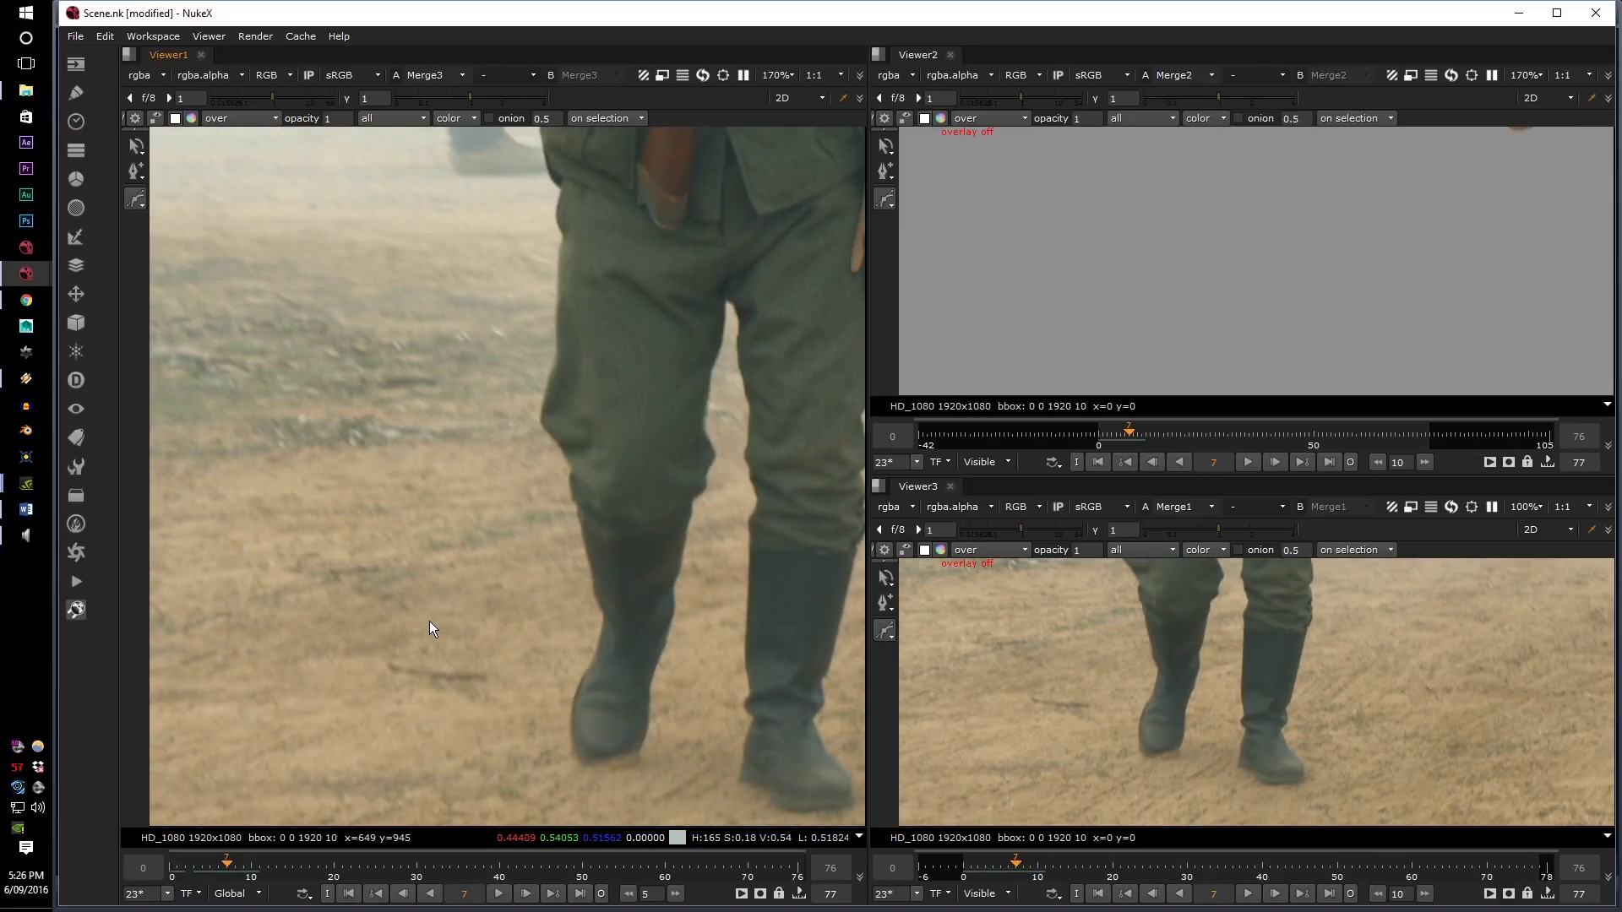
{"action": "key", "text": "Left"}
{"action": "key", "text": "Left"}
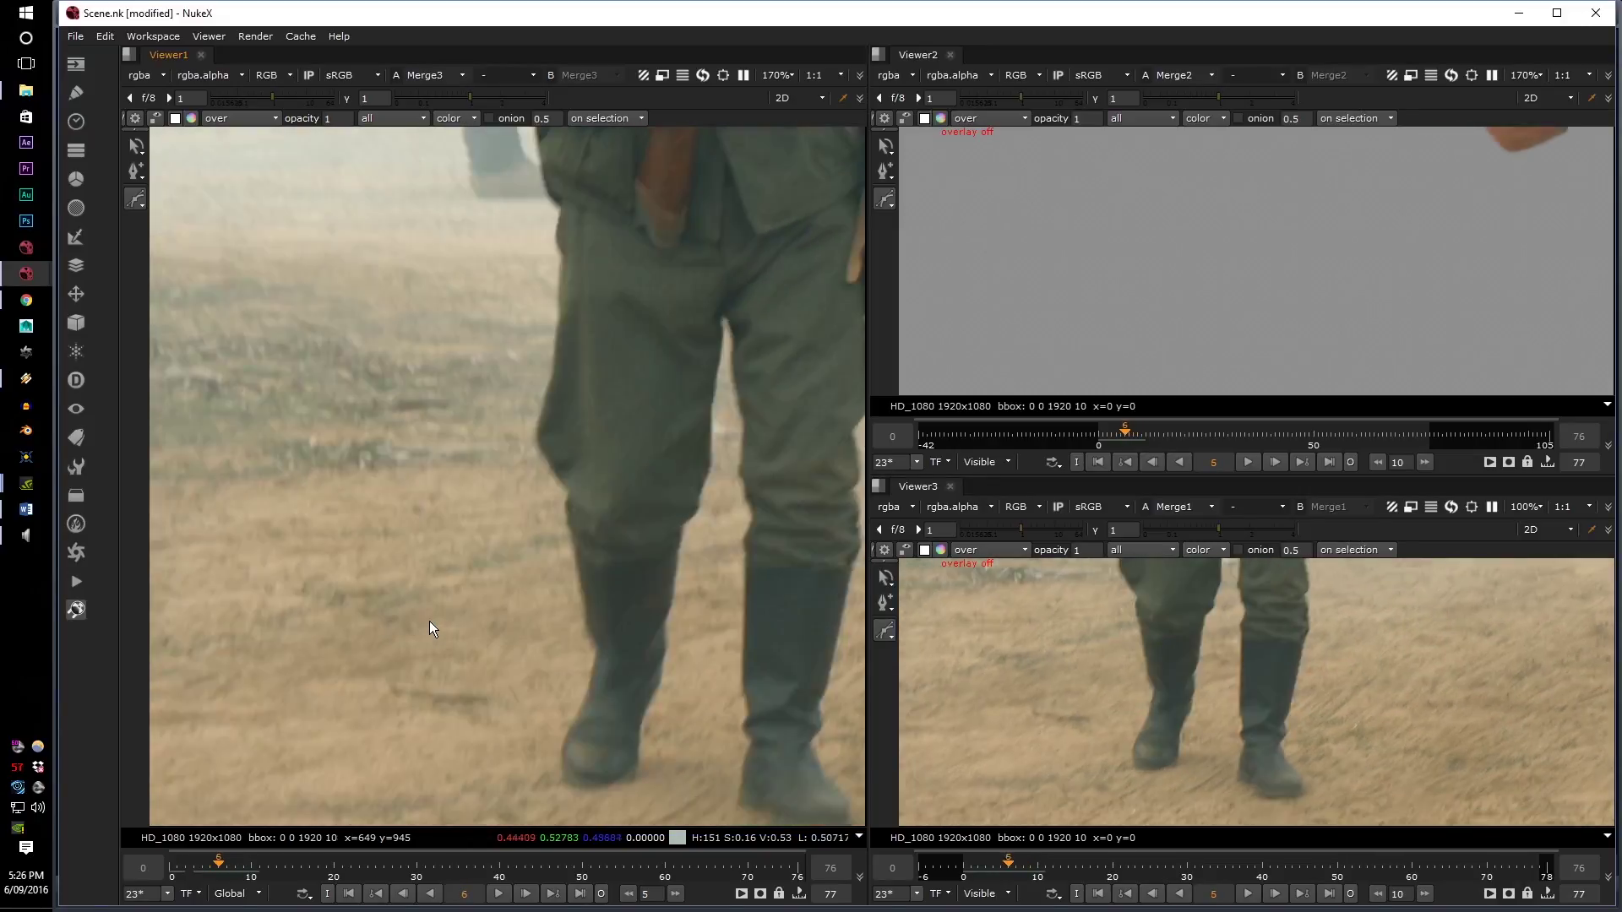
{"action": "key", "text": "Right"}
{"action": "key", "text": "Left"}
{"action": "key", "text": "Left"}
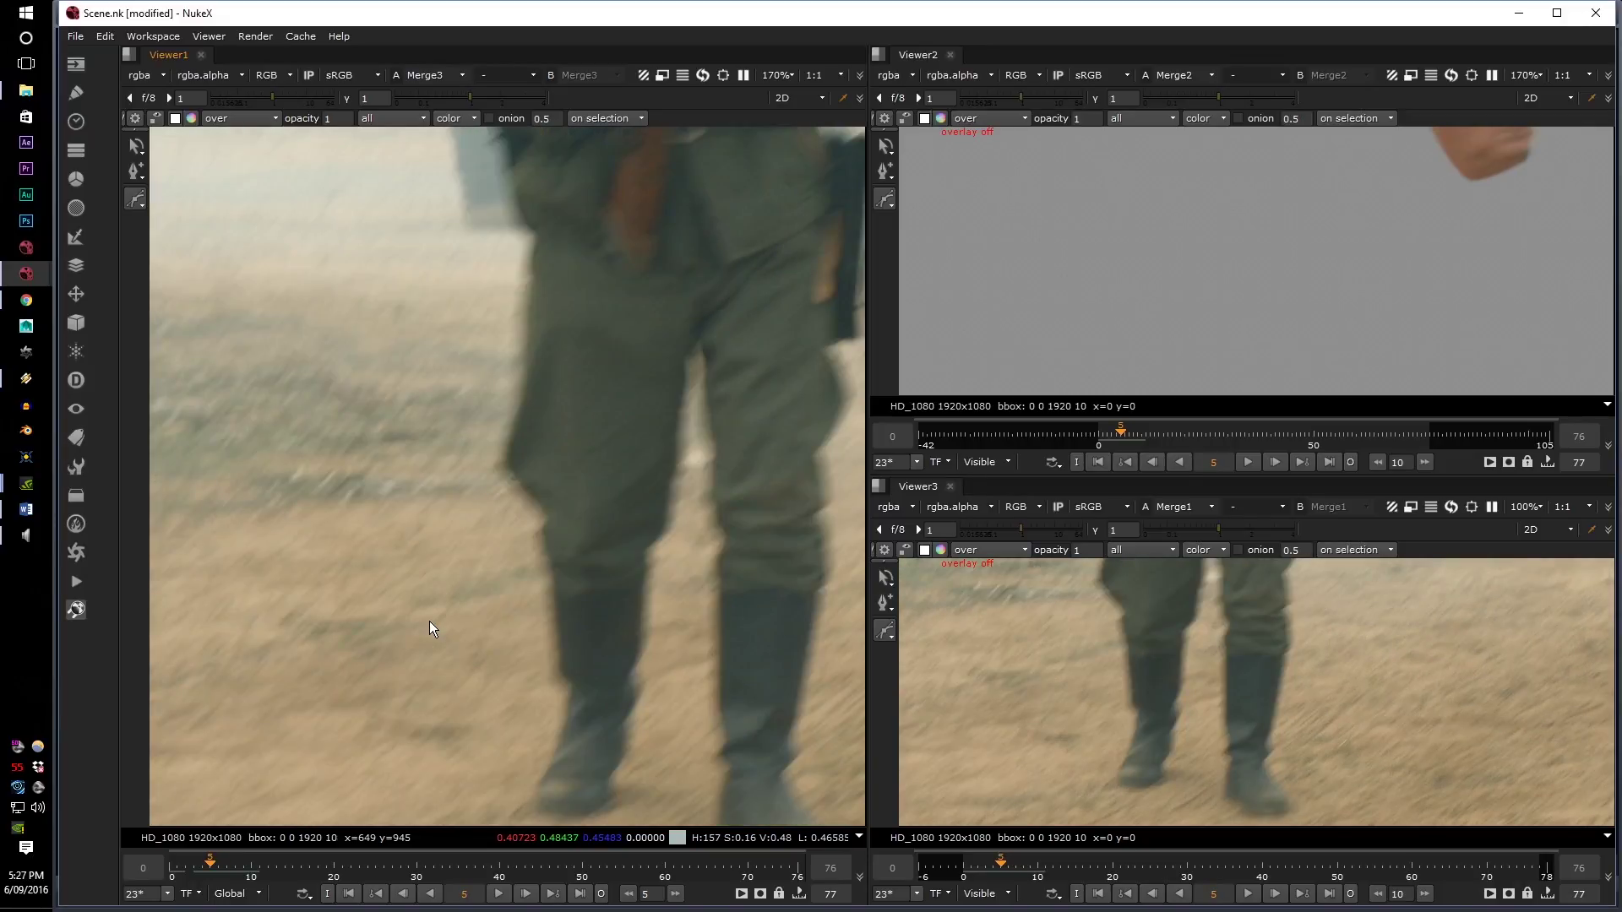
- Step back to the first frames and forward to frame 6 to study the leg motion early in the shot
{"action": "key", "text": "Left"}
{"action": "key", "text": "Left"}
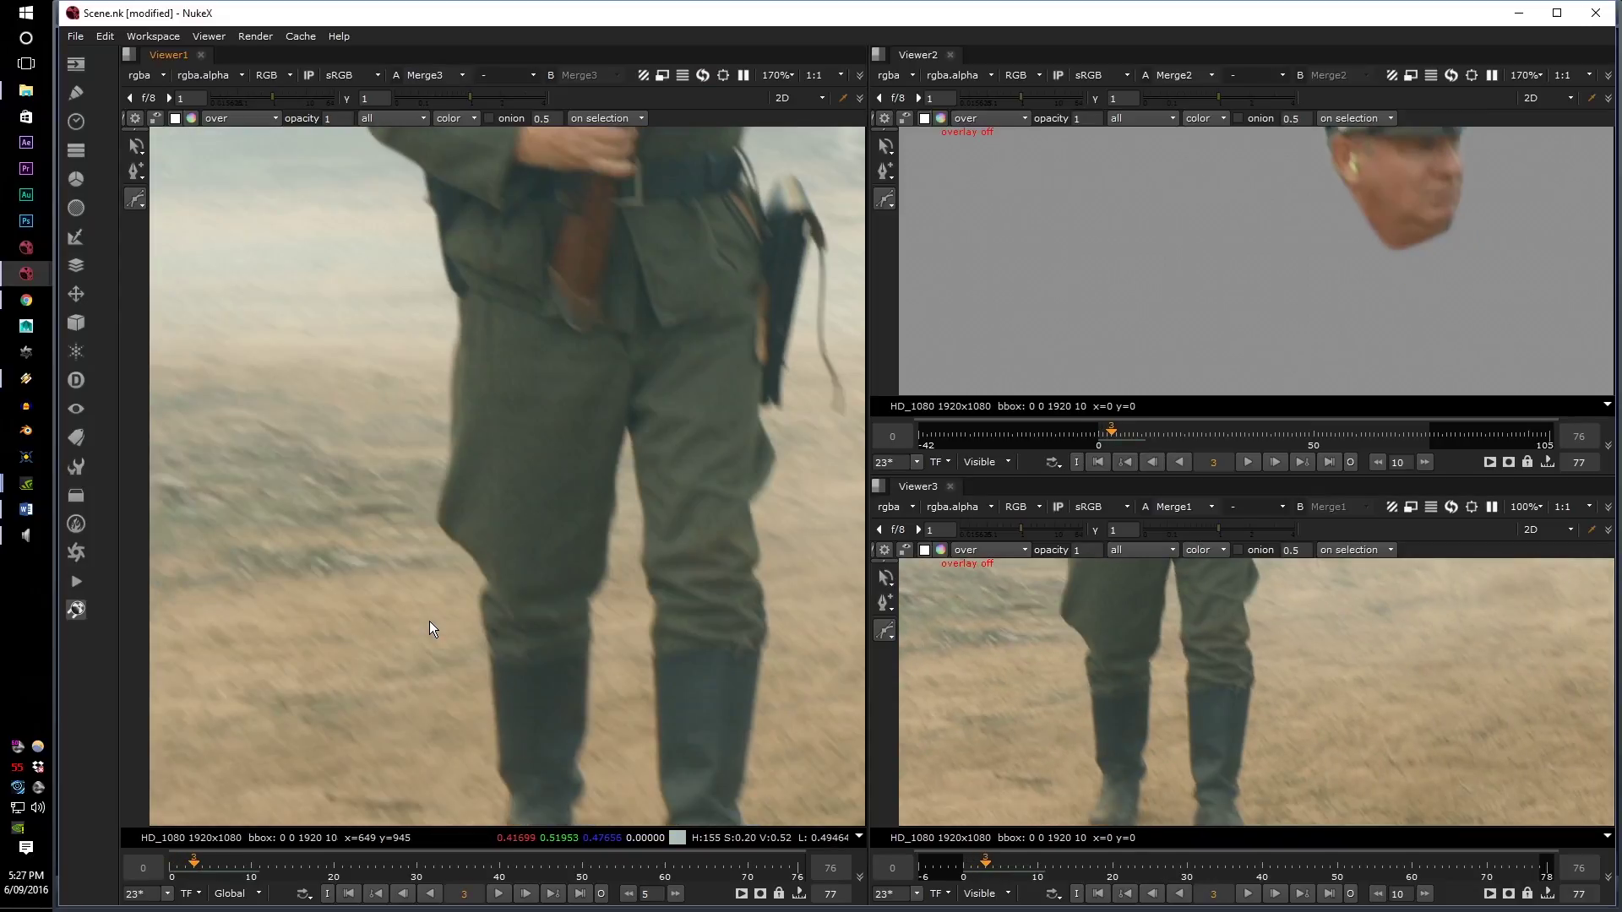
{"action": "key", "text": "Right"}
{"action": "key", "text": "Left"}
{"action": "key", "text": "Left"}
{"action": "key", "text": "Left"}
{"action": "key", "text": "Left"}
{"action": "key", "text": "Right"}
{"action": "key", "text": "Right"}
{"action": "key", "text": "Right"}
{"action": "key", "text": "Right"}
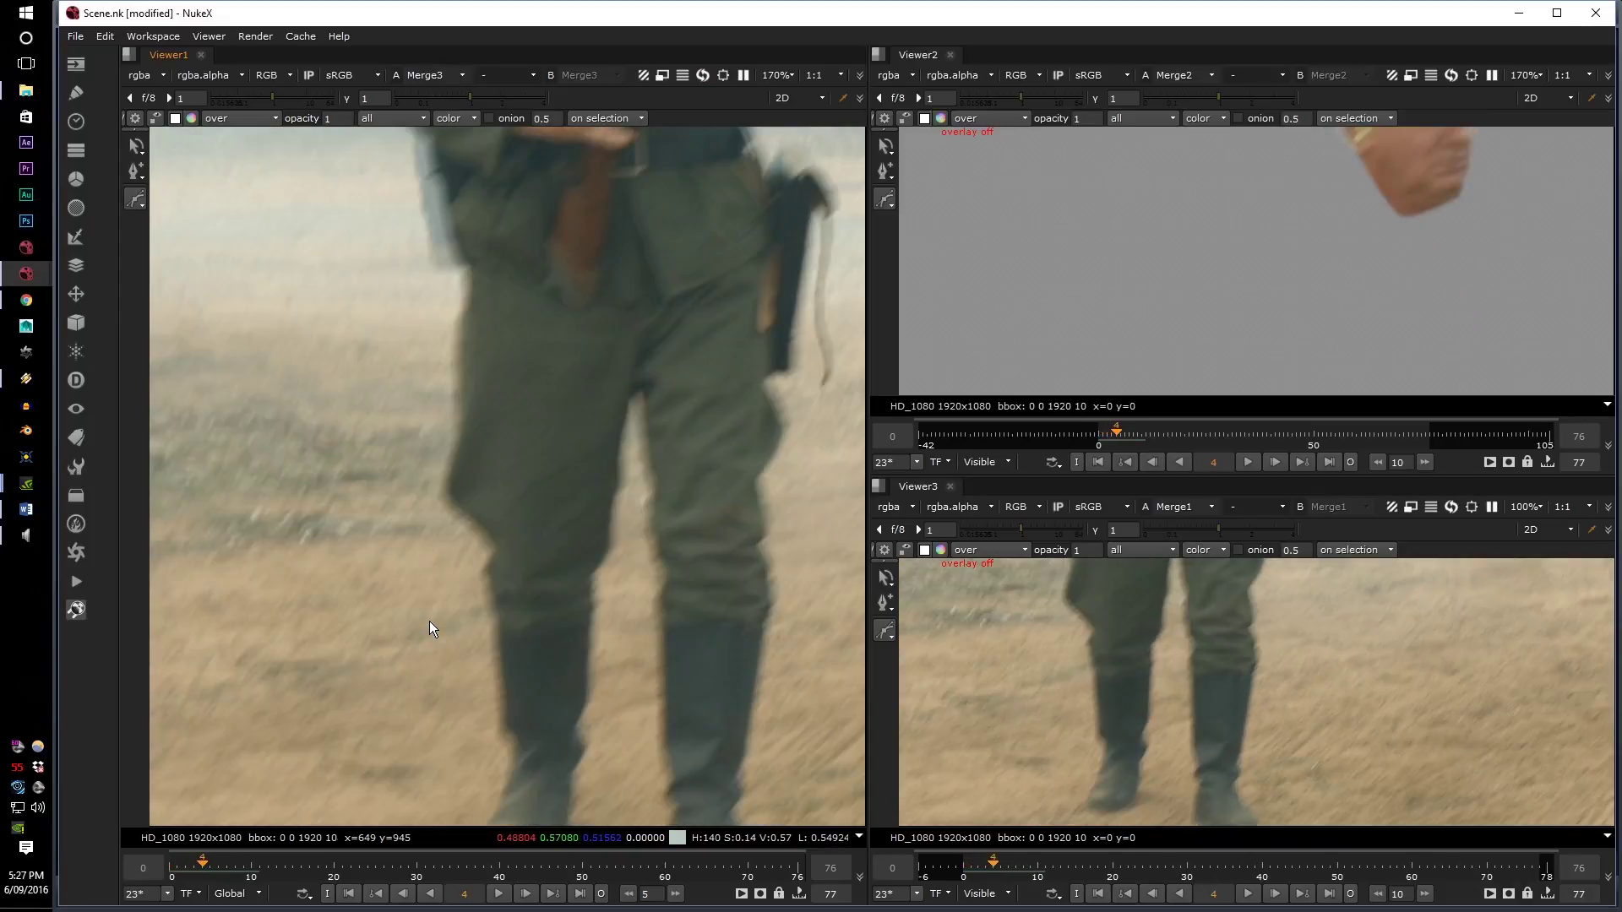
{"action": "key", "text": "Right"}
{"action": "key", "text": "Left"}
{"action": "key", "text": "Right"}
{"action": "key", "text": "Right"}
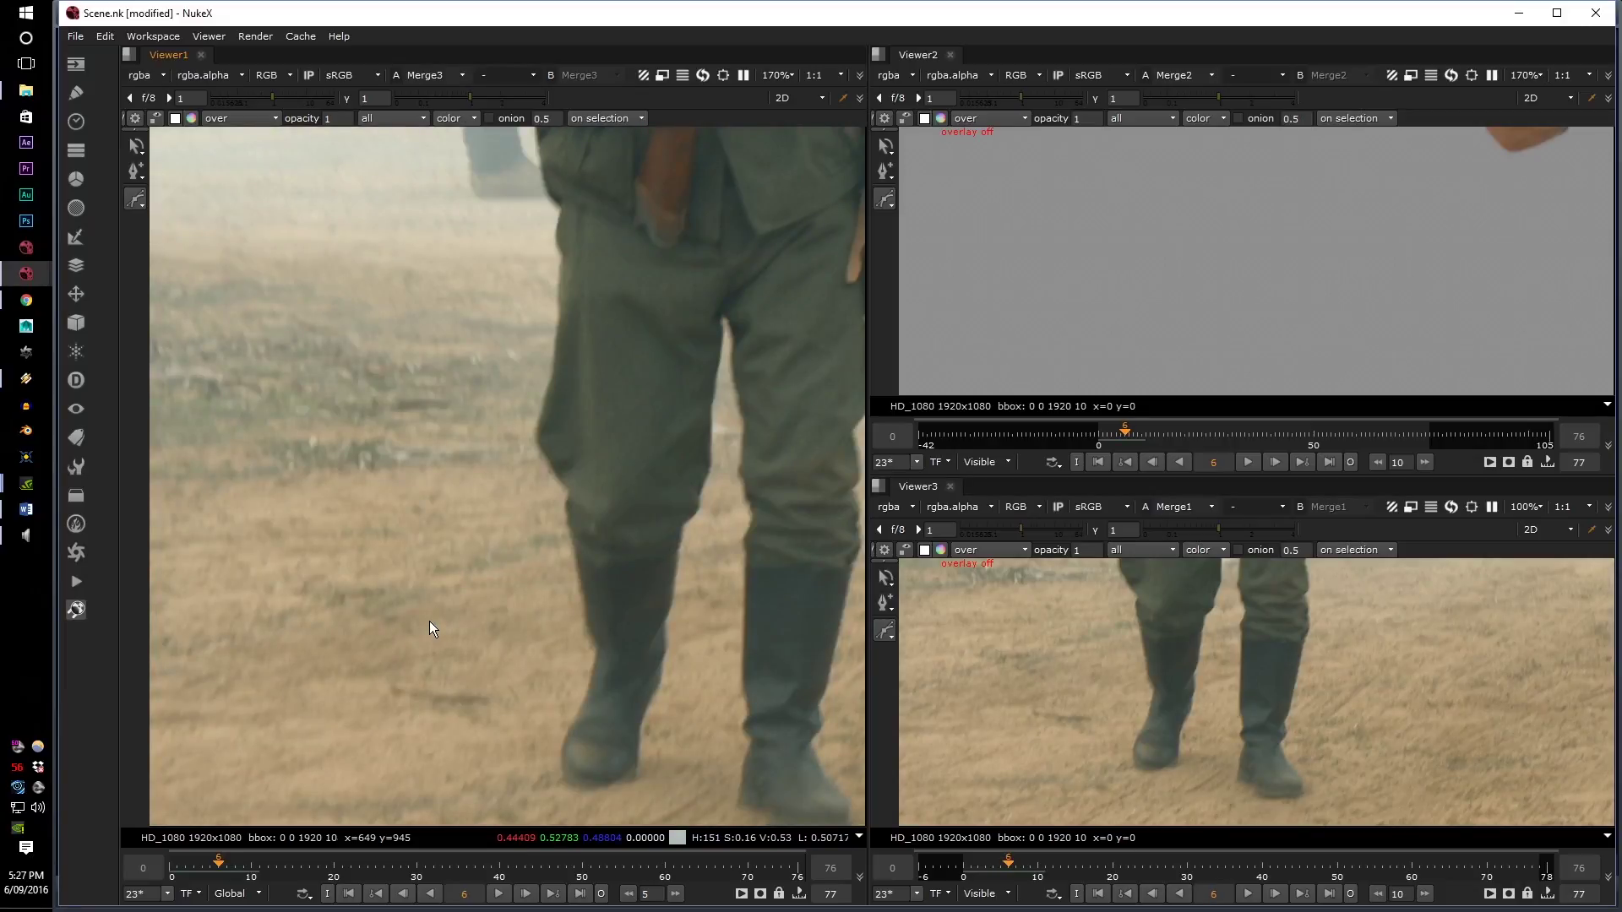
- Step forward to frame 11 and back to frame 10 to examine the change in the legs' motion
{"action": "key", "text": "Right"}
{"action": "key", "text": "Right"}
{"action": "key", "text": "Right"}
{"action": "key", "text": "Right"}
{"action": "key", "text": "Right"}
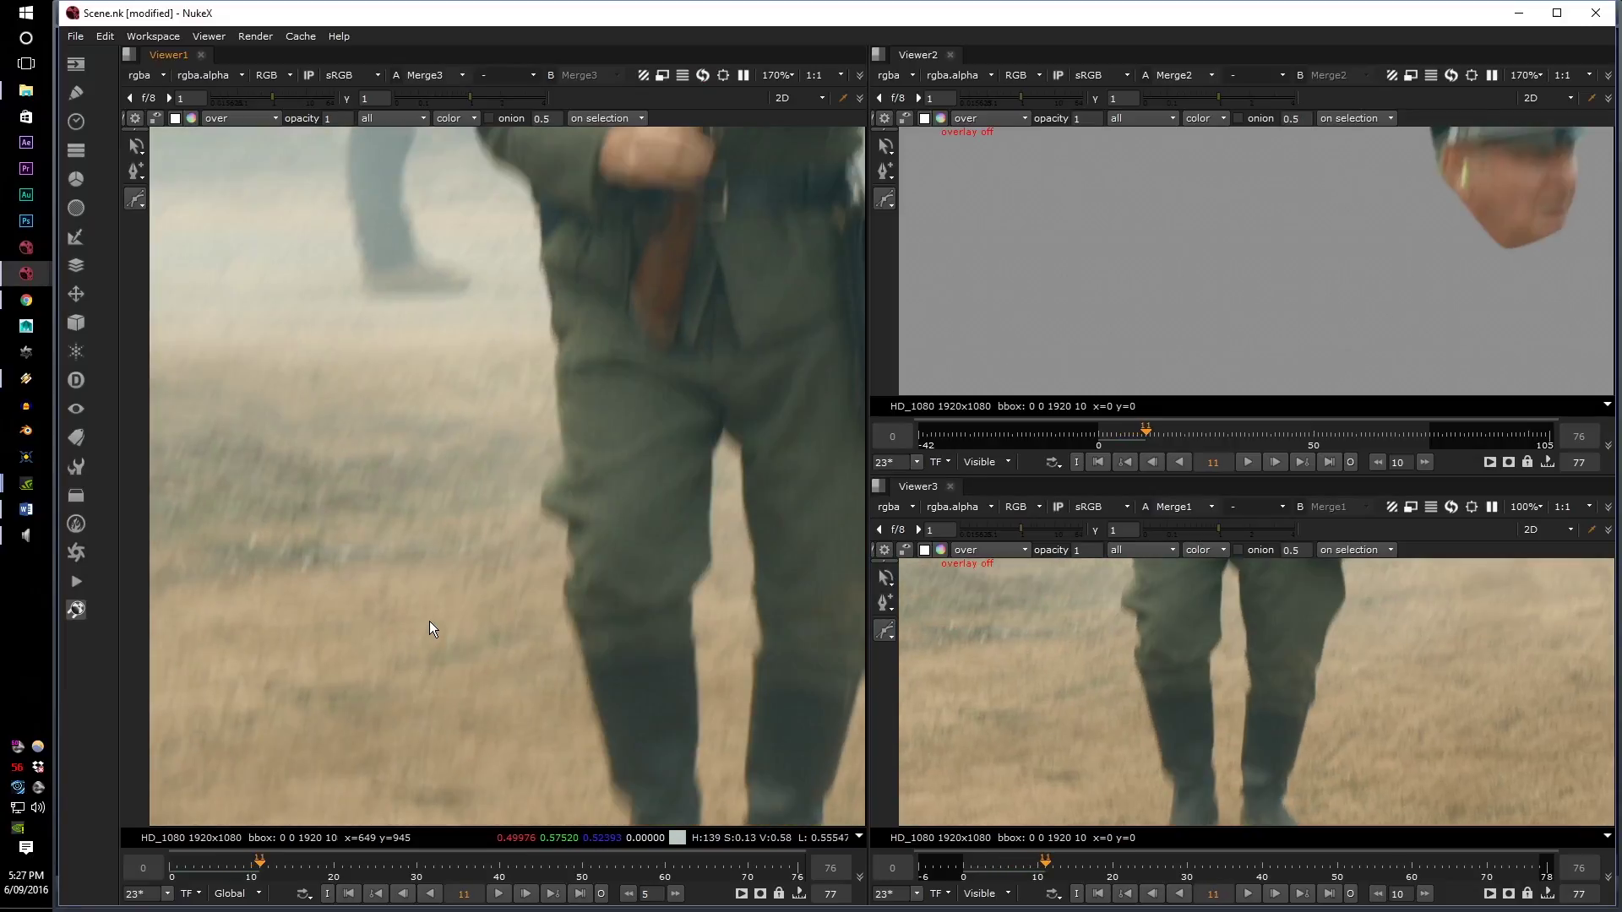
{"action": "key", "text": "Left"}
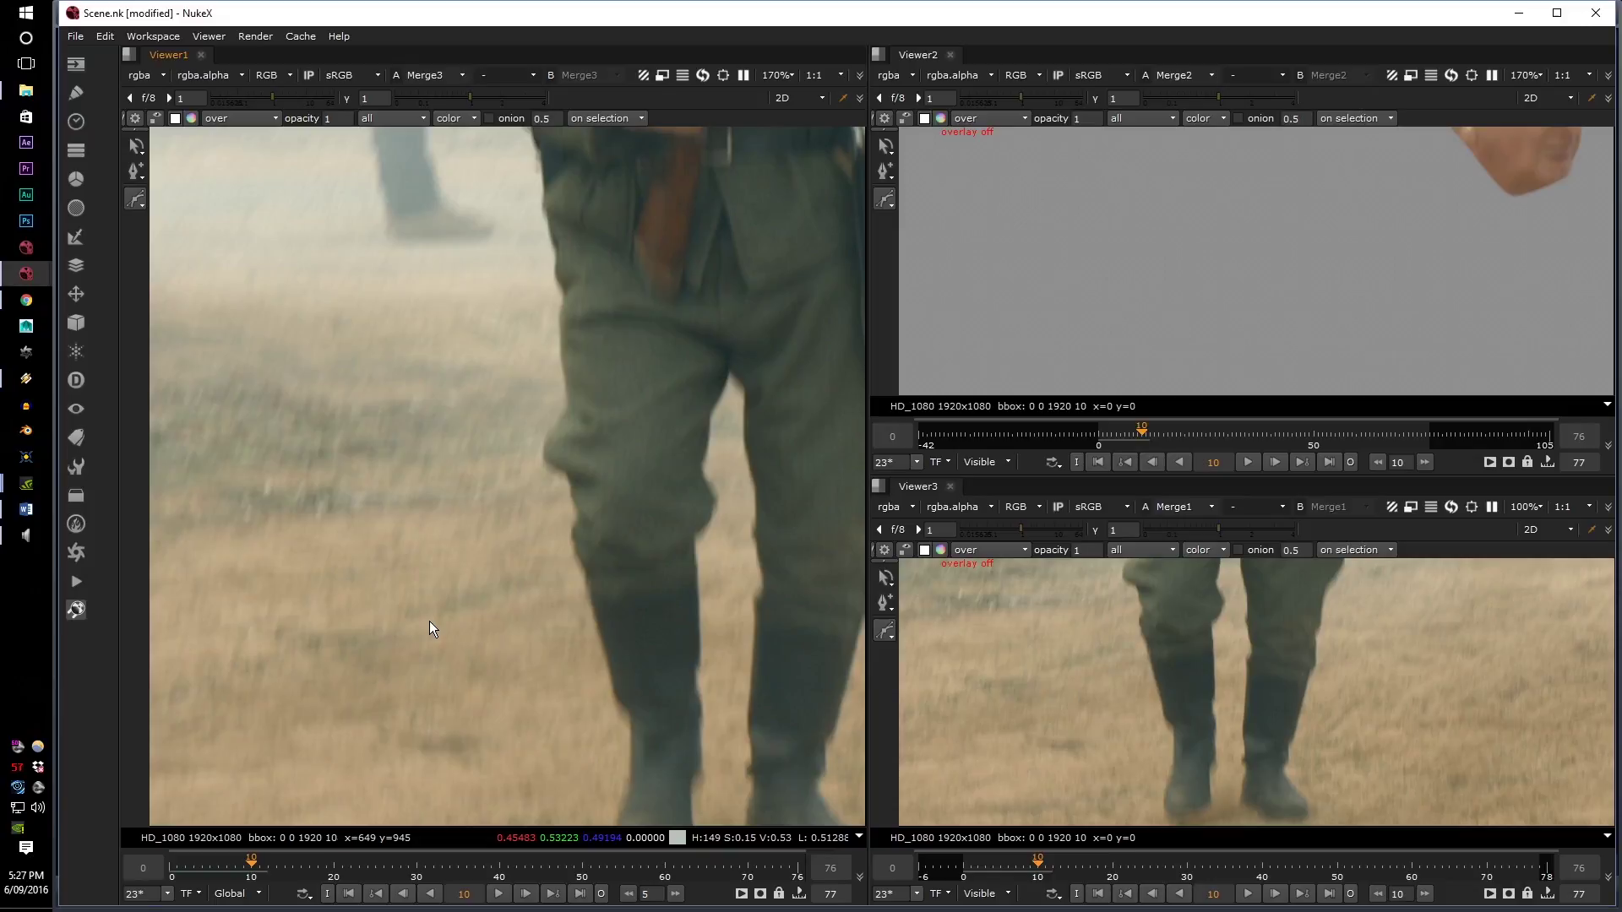
- Step back from frame 10 to frame 7 and frame the soldier's thighs and knees to study their motion
{"action": "key", "text": "Left"}
{"action": "key", "text": "Left"}
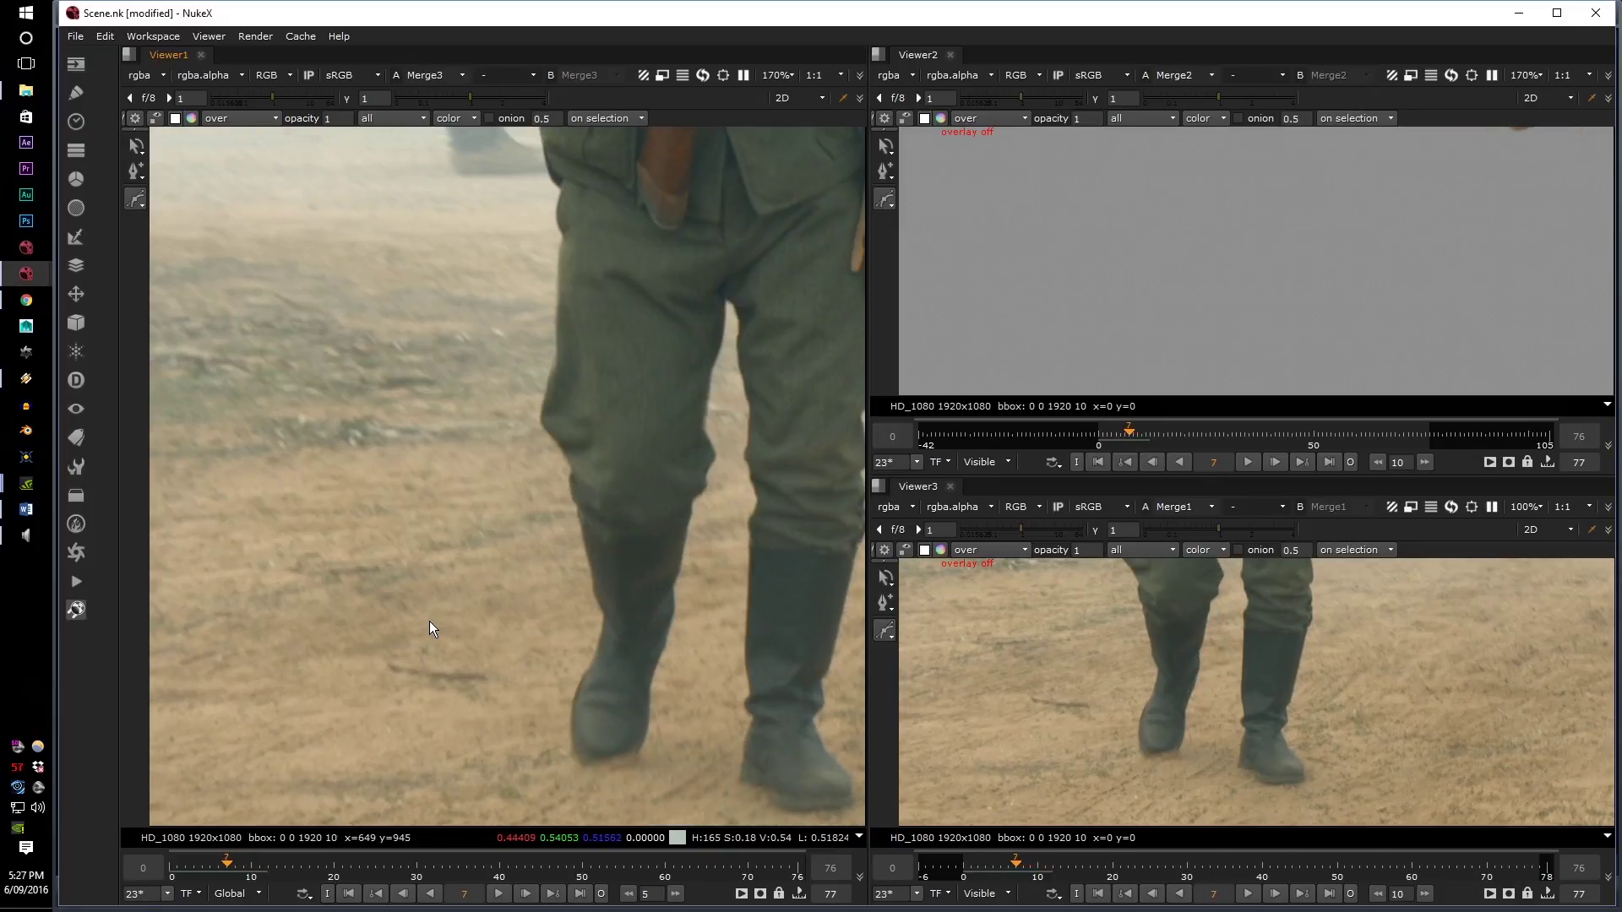
{"action": "key", "text": "Left"}
{"action": "key", "text": "Left"}
{"action": "key", "text": "Right"}
{"action": "middle_click_drag", "start_coordinate": [494, 517], "coordinate": [473, 550]}
{"action": "middle_click_drag", "start_coordinate": [512, 450], "coordinate": [439, 500]}
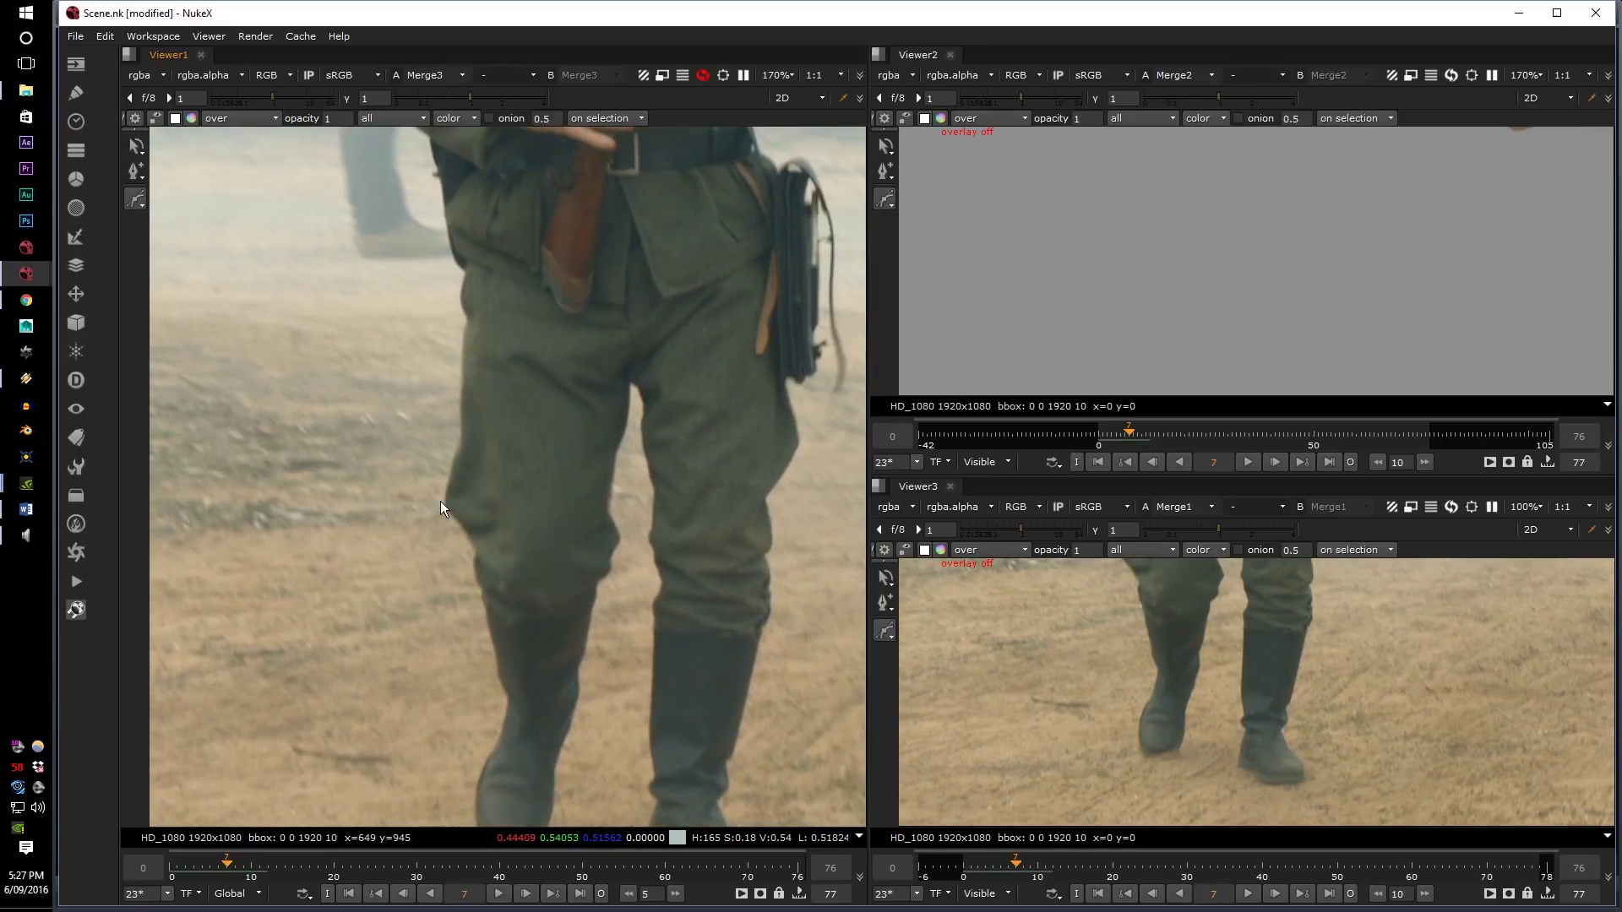
- Go to frame 5 and examine the outline of the soldier's right leg up close
{"action": "mouse_move", "coordinate": [221, 869]}
{"action": "left_mouse_down"}
{"action": "mouse_move", "coordinate": [196, 873]}
{"action": "mouse_move", "coordinate": [214, 877]}
{"action": "left_mouse_up"}
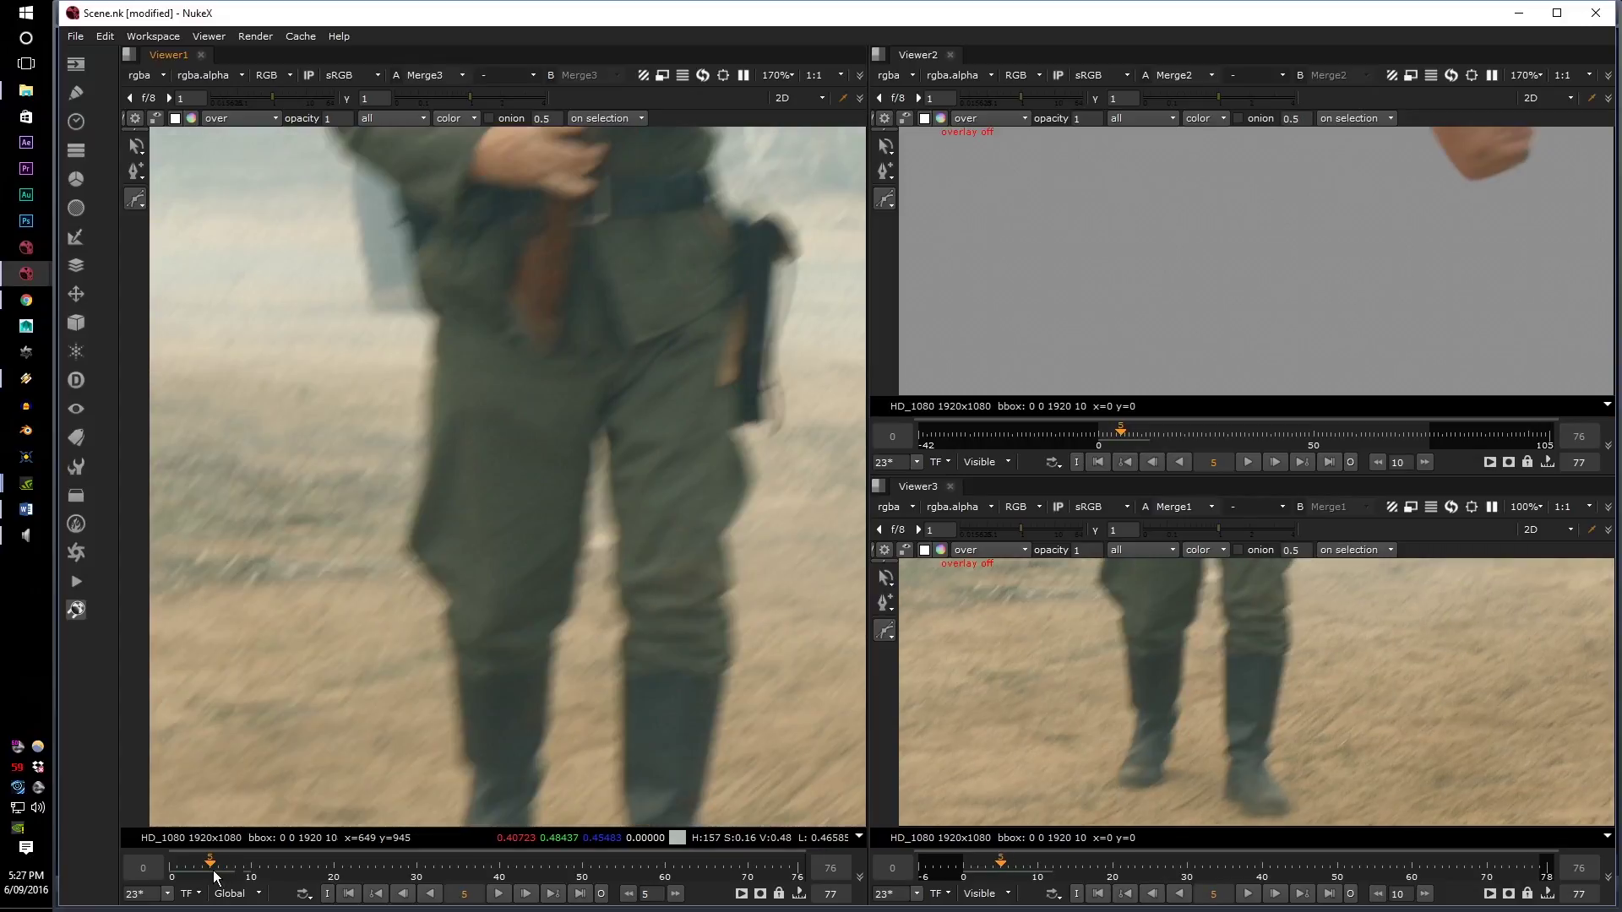
{"action": "middle_click_drag", "start_coordinate": [380, 671], "coordinate": [436, 631]}
{"action": "scroll", "coordinate": [436, 592], "scroll_direction": "up", "scroll_amount": 2}
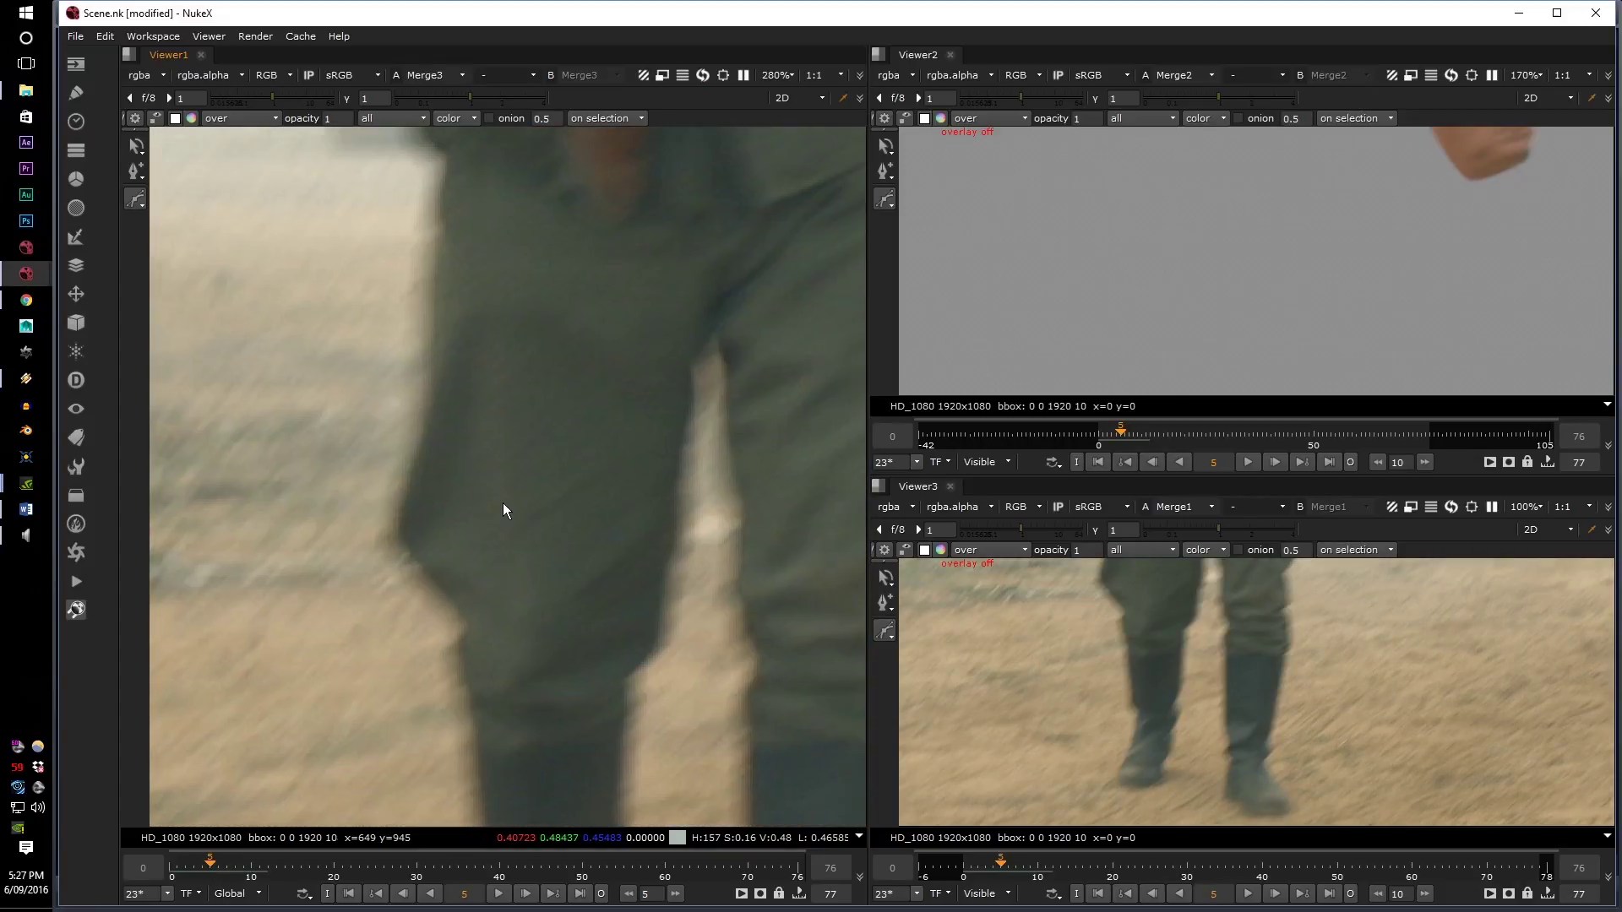
{"action": "scroll", "coordinate": [503, 504], "scroll_direction": "down", "scroll_amount": 2}
{"action": "middle_click_drag", "start_coordinate": [502, 504], "coordinate": [494, 521]}
- On frame 1, draw a Bezier roto outline down the outer edge of the soldier's right leg from hip to boot top
{"action": "left_click_drag", "start_coordinate": [206, 866], "coordinate": [180, 870]}
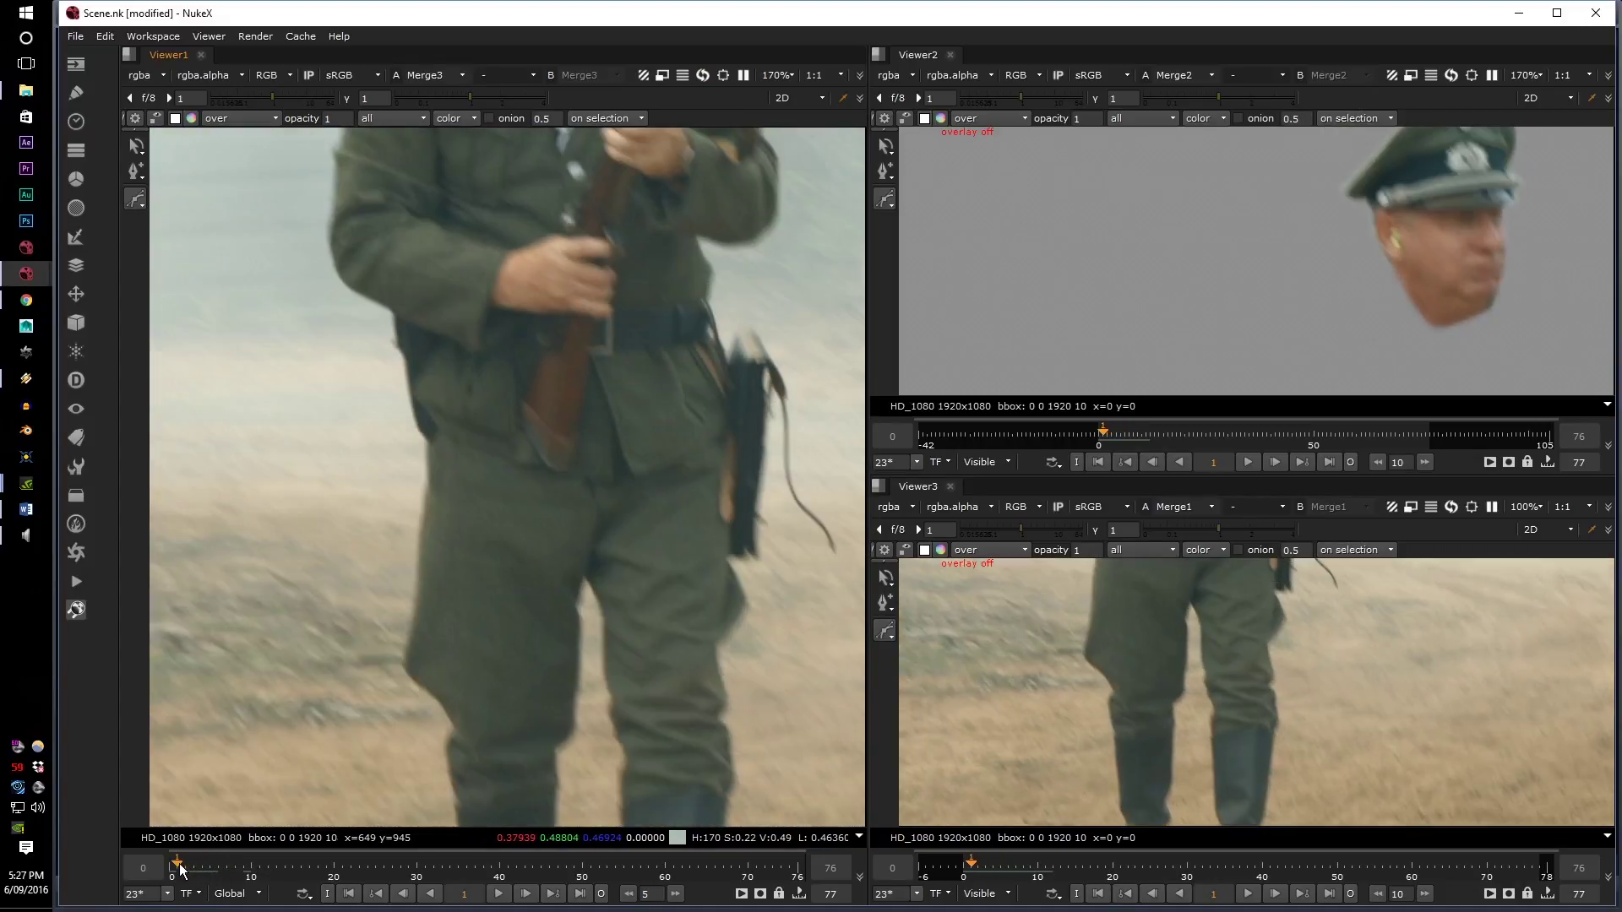
{"action": "scroll", "coordinate": [449, 474], "scroll_direction": "up", "scroll_amount": 5}
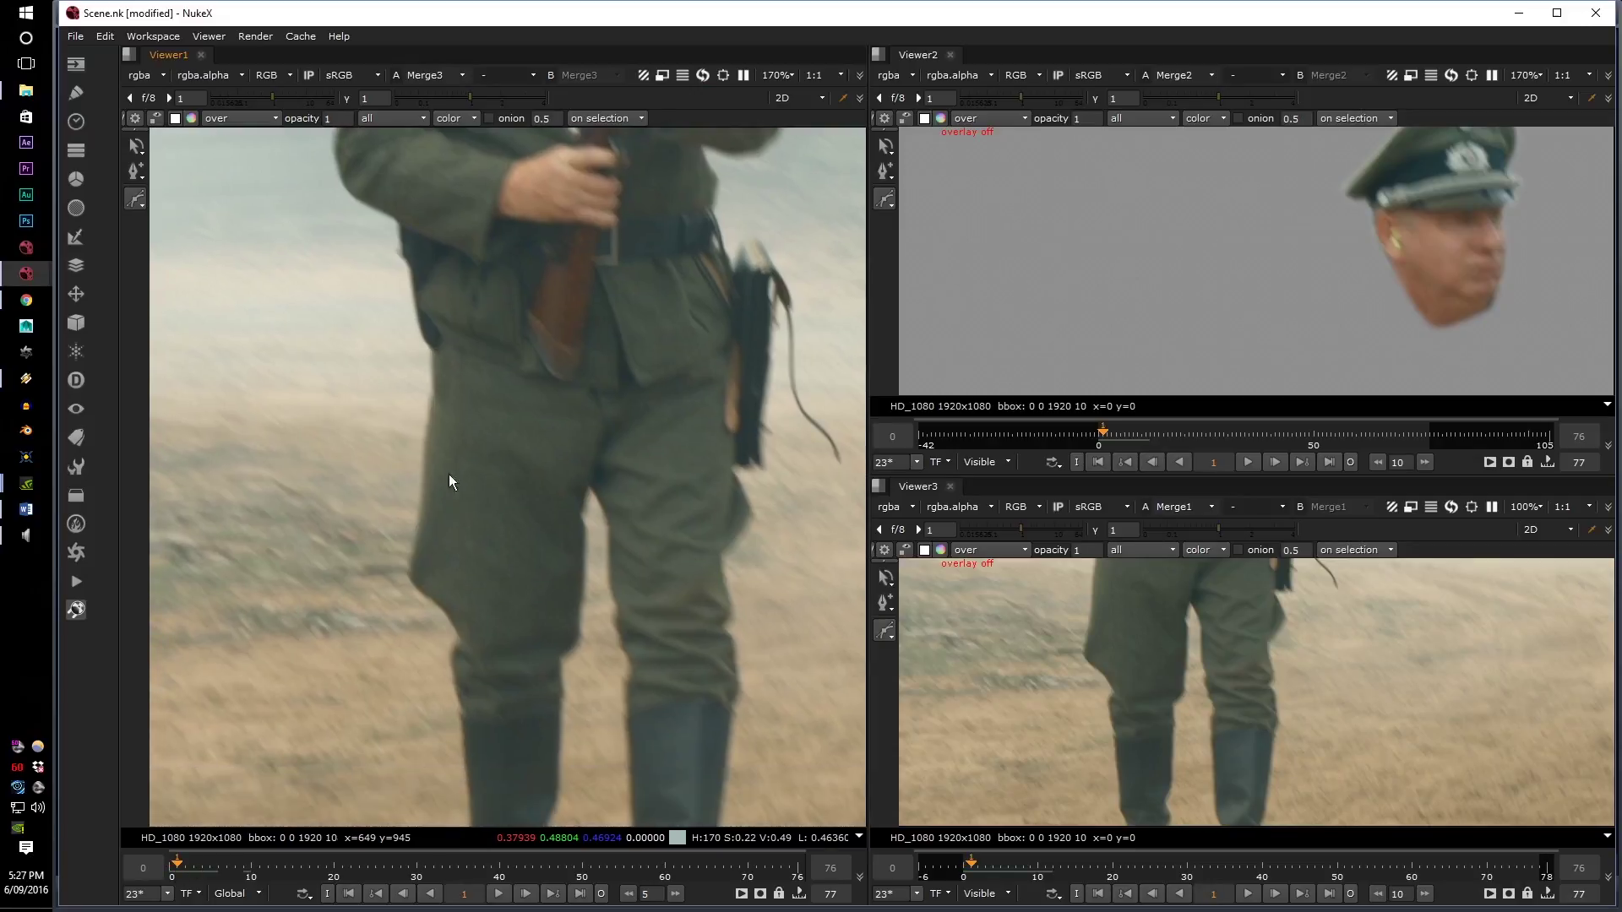
{"action": "left_click_drag", "start_coordinate": [427, 277], "coordinate": [425, 296]}
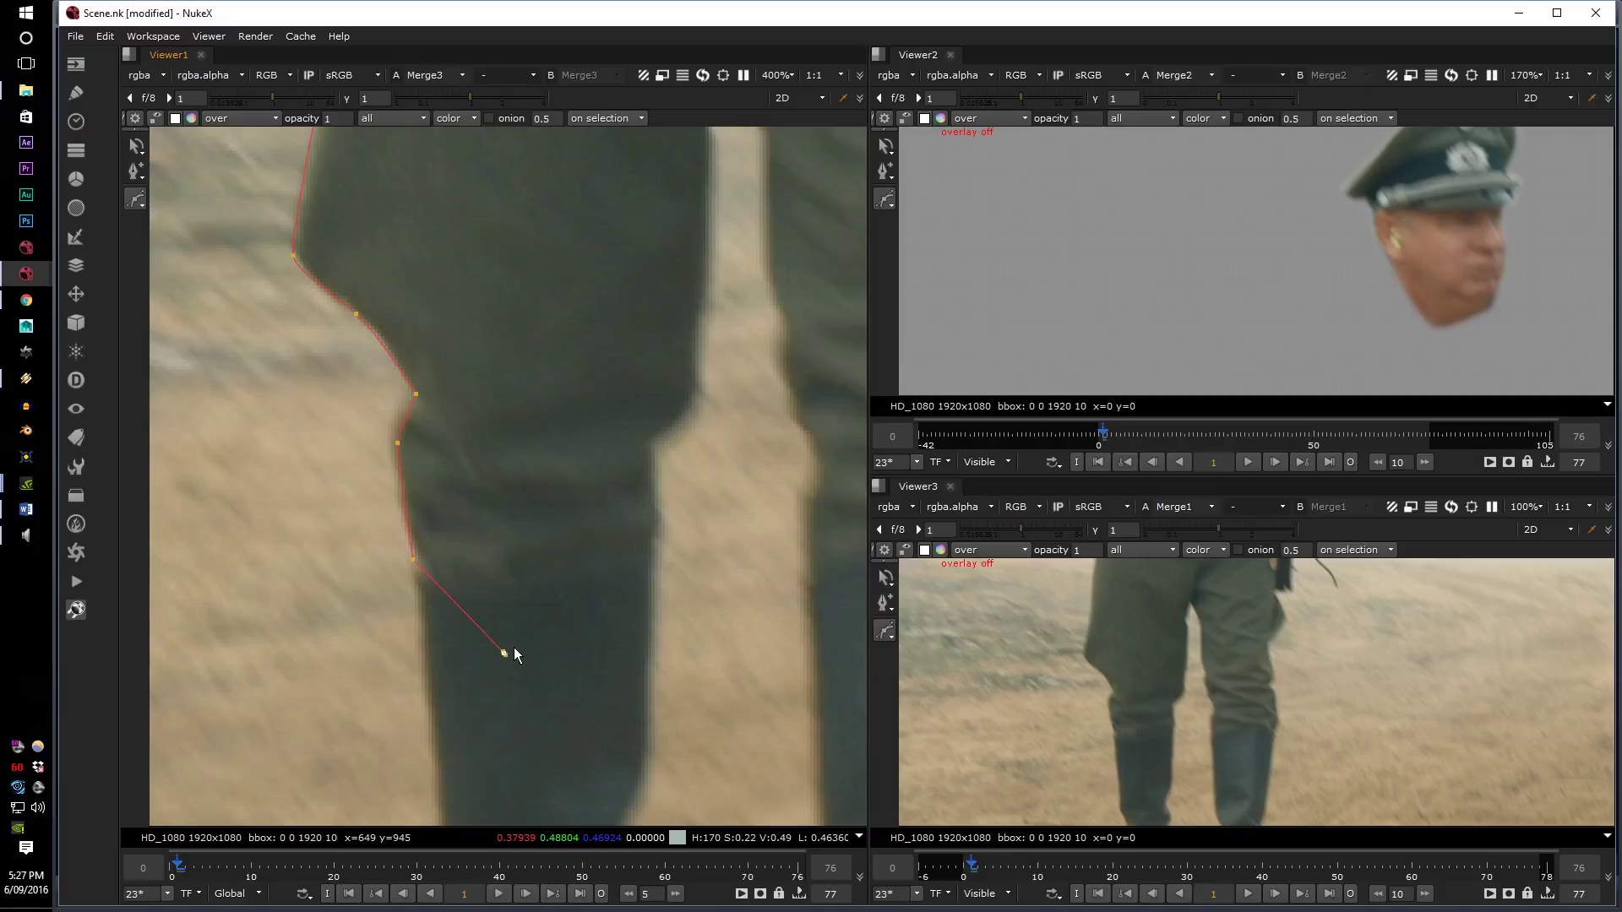
{"action": "scroll", "coordinate": [517, 647], "scroll_direction": "down", "scroll_amount": 5}
{"action": "middle_click_drag", "start_coordinate": [518, 646], "coordinate": [413, 377]}
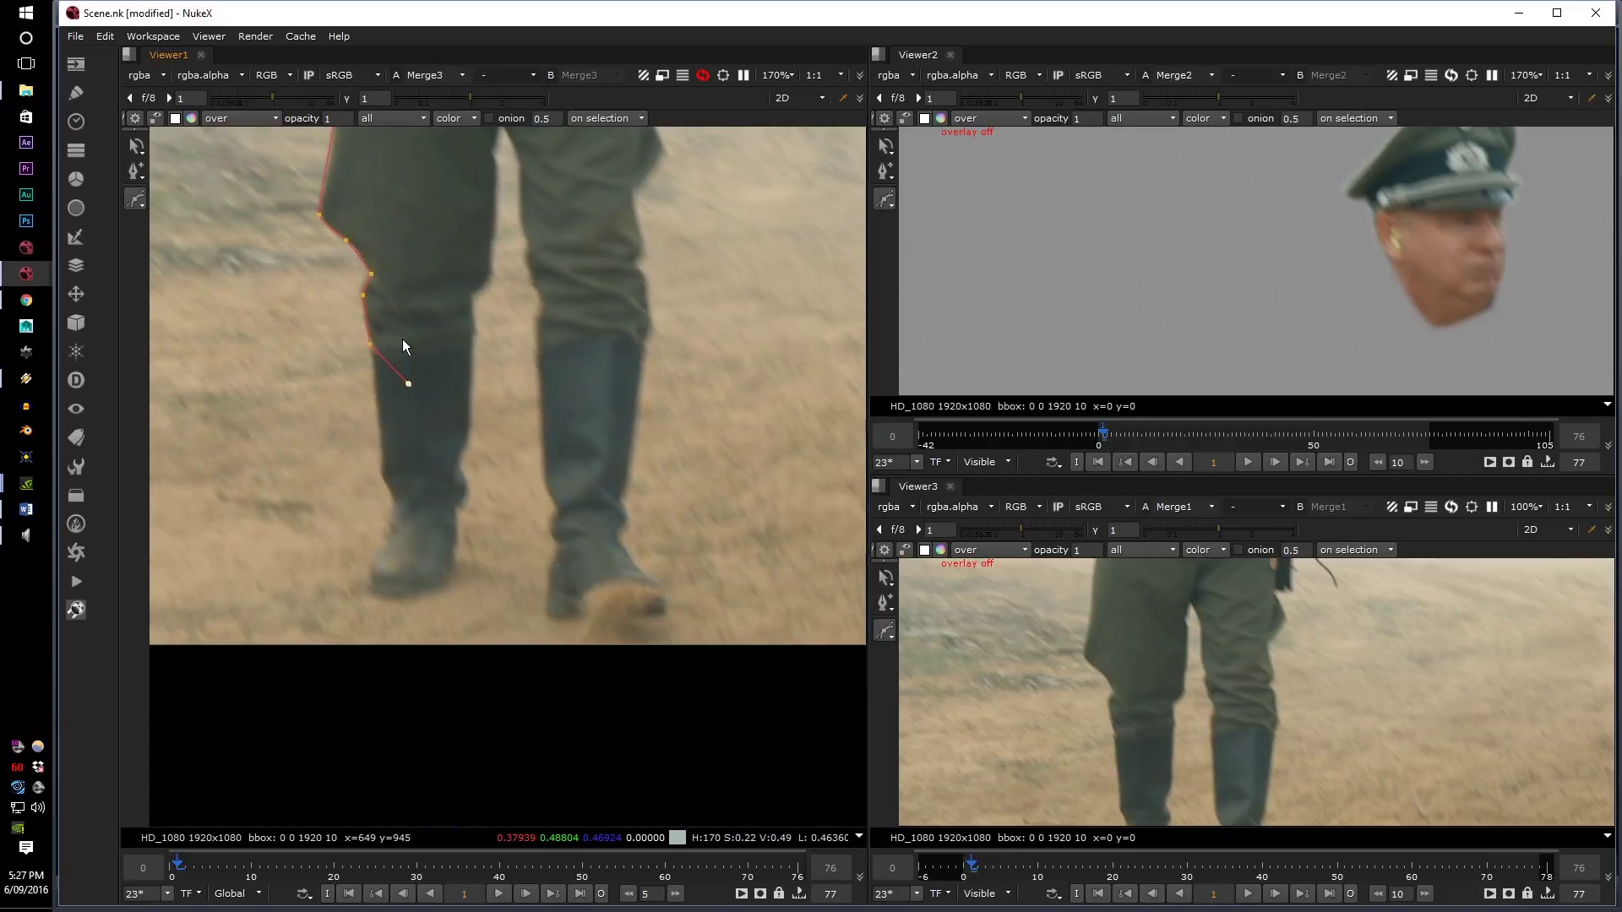
{"action": "middle_click_drag", "start_coordinate": [448, 458], "coordinate": [491, 630]}
{"action": "middle_click_drag", "start_coordinate": [397, 199], "coordinate": [418, 262]}
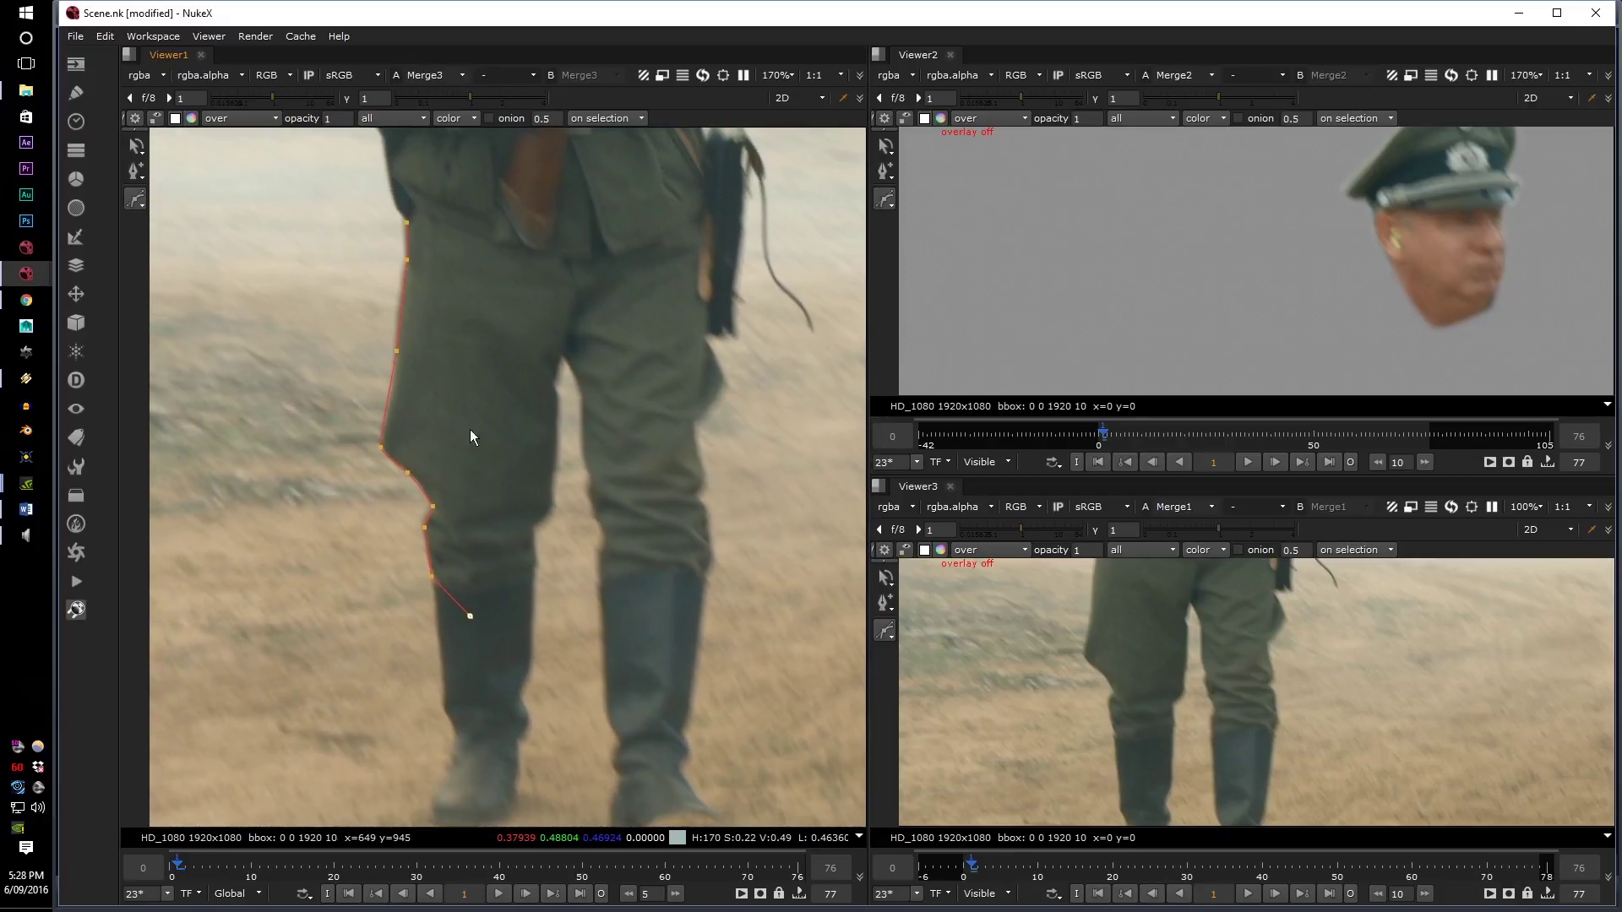
- Continue the outline up the inner edge of the right leg and close the Bezier shape across the hip
{"action": "scroll", "coordinate": [506, 624], "scroll_direction": "up", "scroll_amount": 4}
{"action": "left_click", "coordinate": [556, 525]}
{"action": "middle_click_drag", "start_coordinate": [490, 705], "coordinate": [505, 515]}
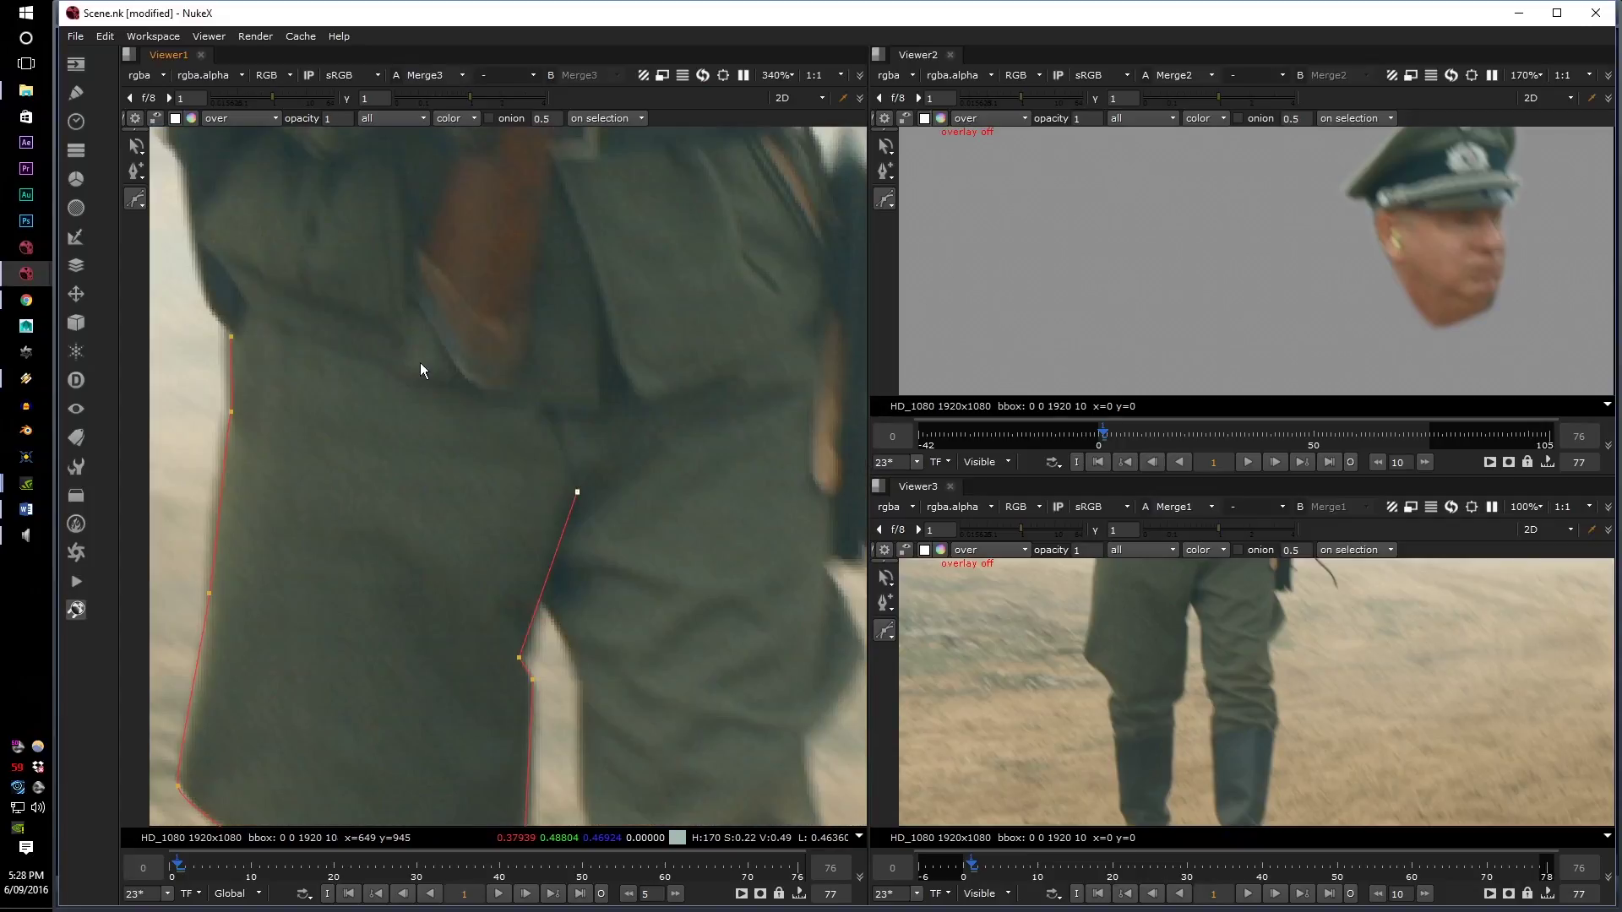
{"action": "left_click", "coordinate": [232, 335]}
{"action": "left_click_drag", "start_coordinate": [436, 318], "coordinate": [353, 260]}
{"action": "middle_click_drag", "start_coordinate": [1143, 572], "coordinate": [1123, 696]}
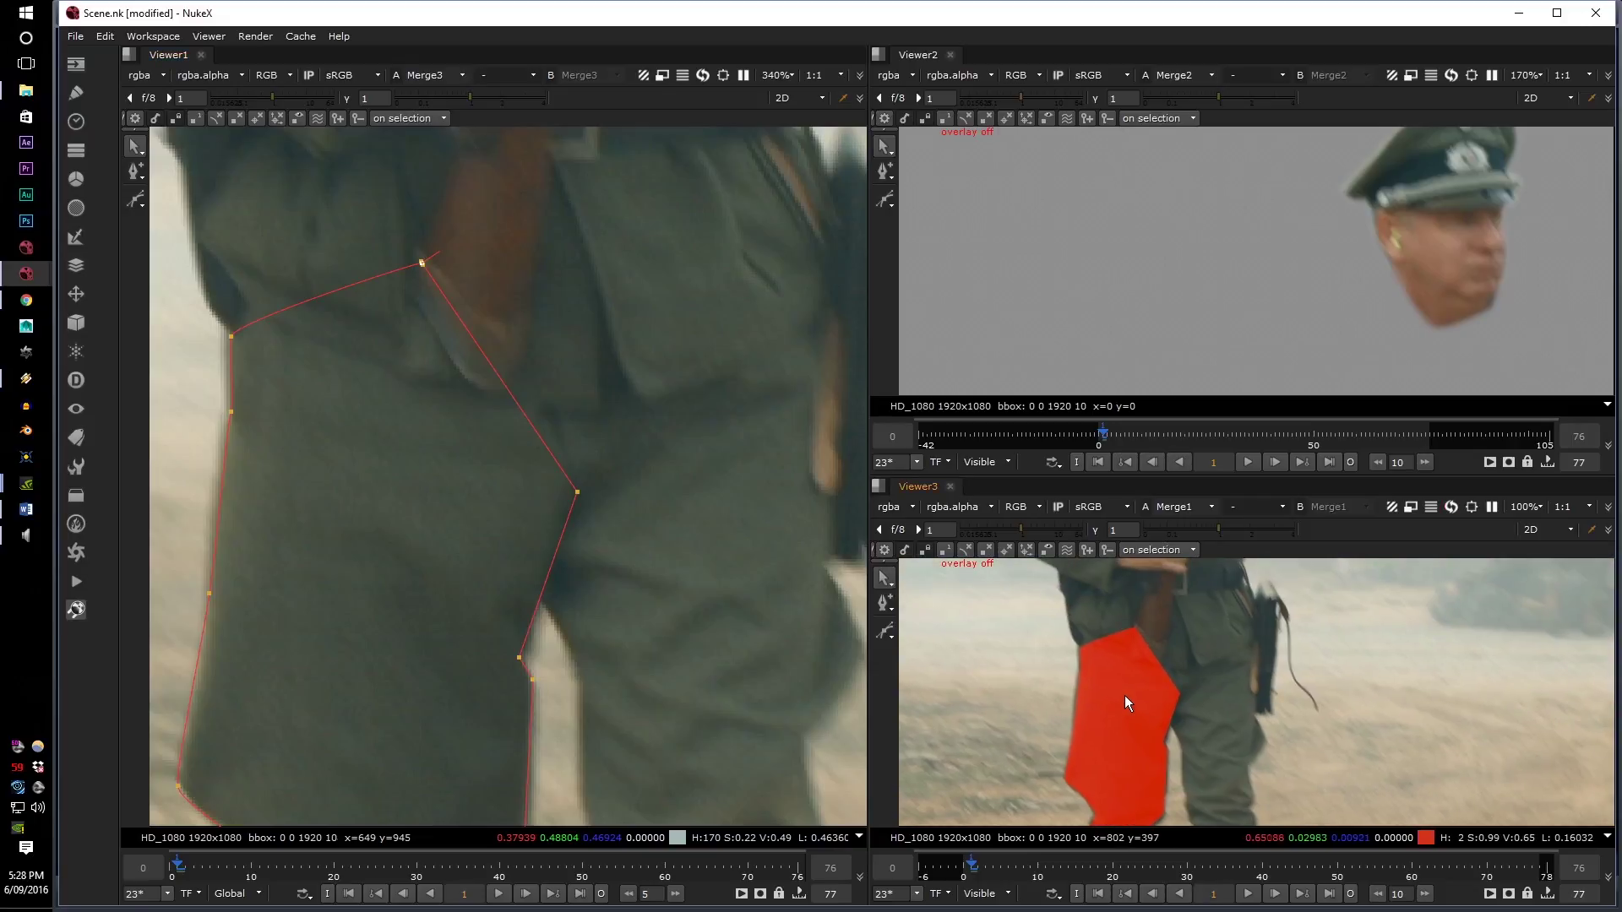
- Step through frames 1 to 6 and back to frame 5 to compare the leg's motion with the new shape
{"action": "scroll", "coordinate": [354, 490], "scroll_direction": "down", "scroll_amount": 3}
{"action": "middle_click_drag", "start_coordinate": [270, 596], "coordinate": [359, 546]}
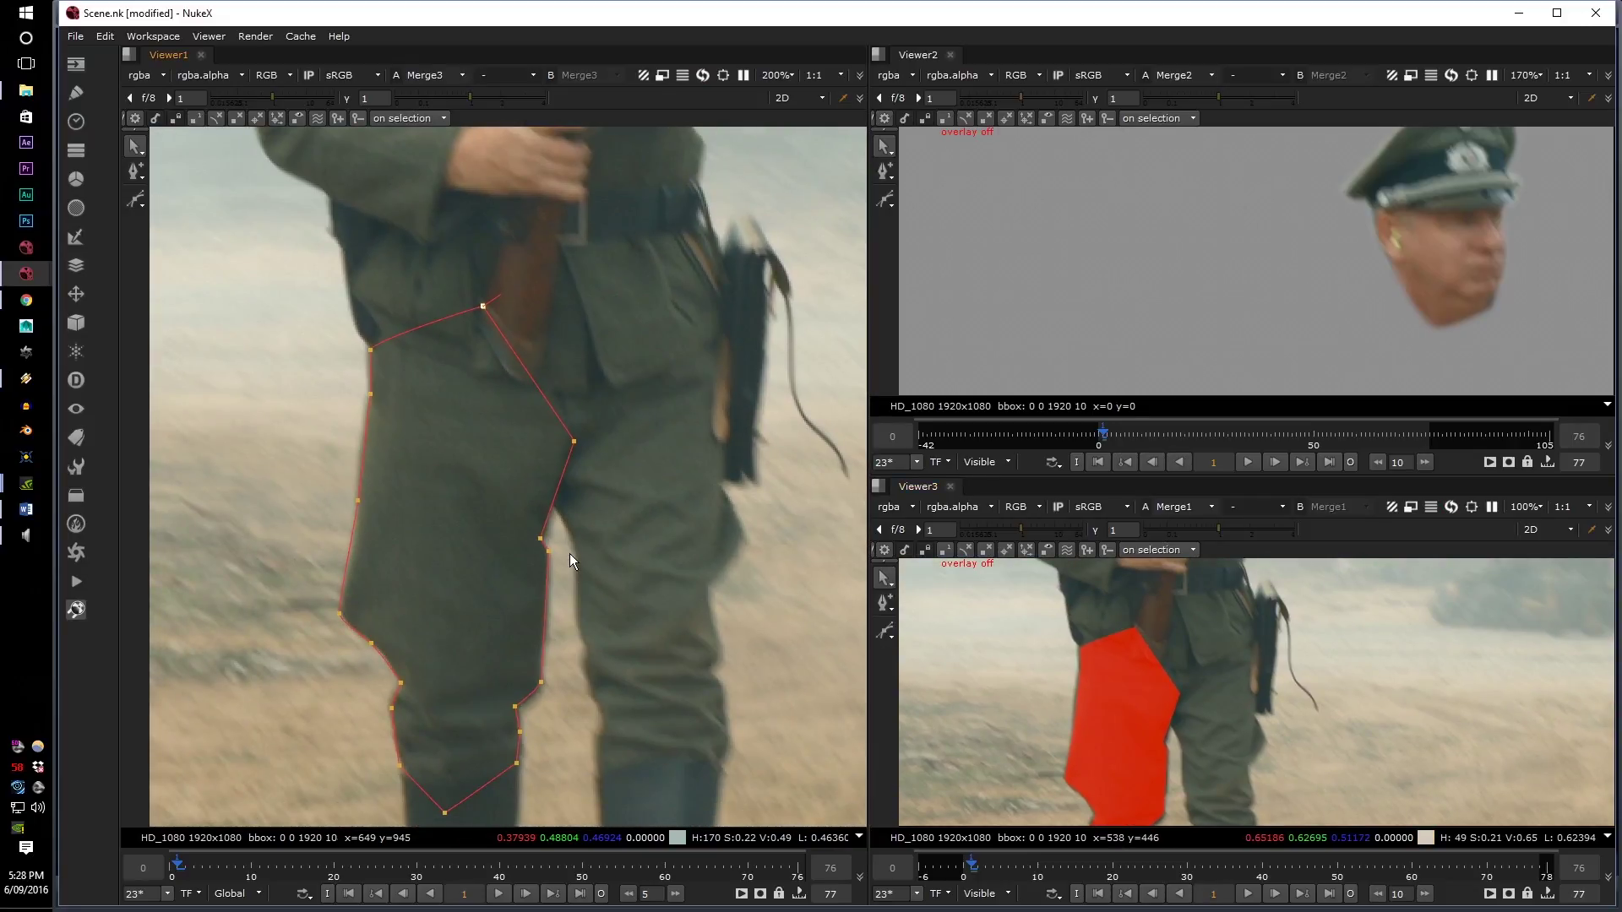
{"action": "key", "text": "Right"}
{"action": "key", "text": "Right"}
{"action": "key", "text": "Right"}
{"action": "key", "text": "Right"}
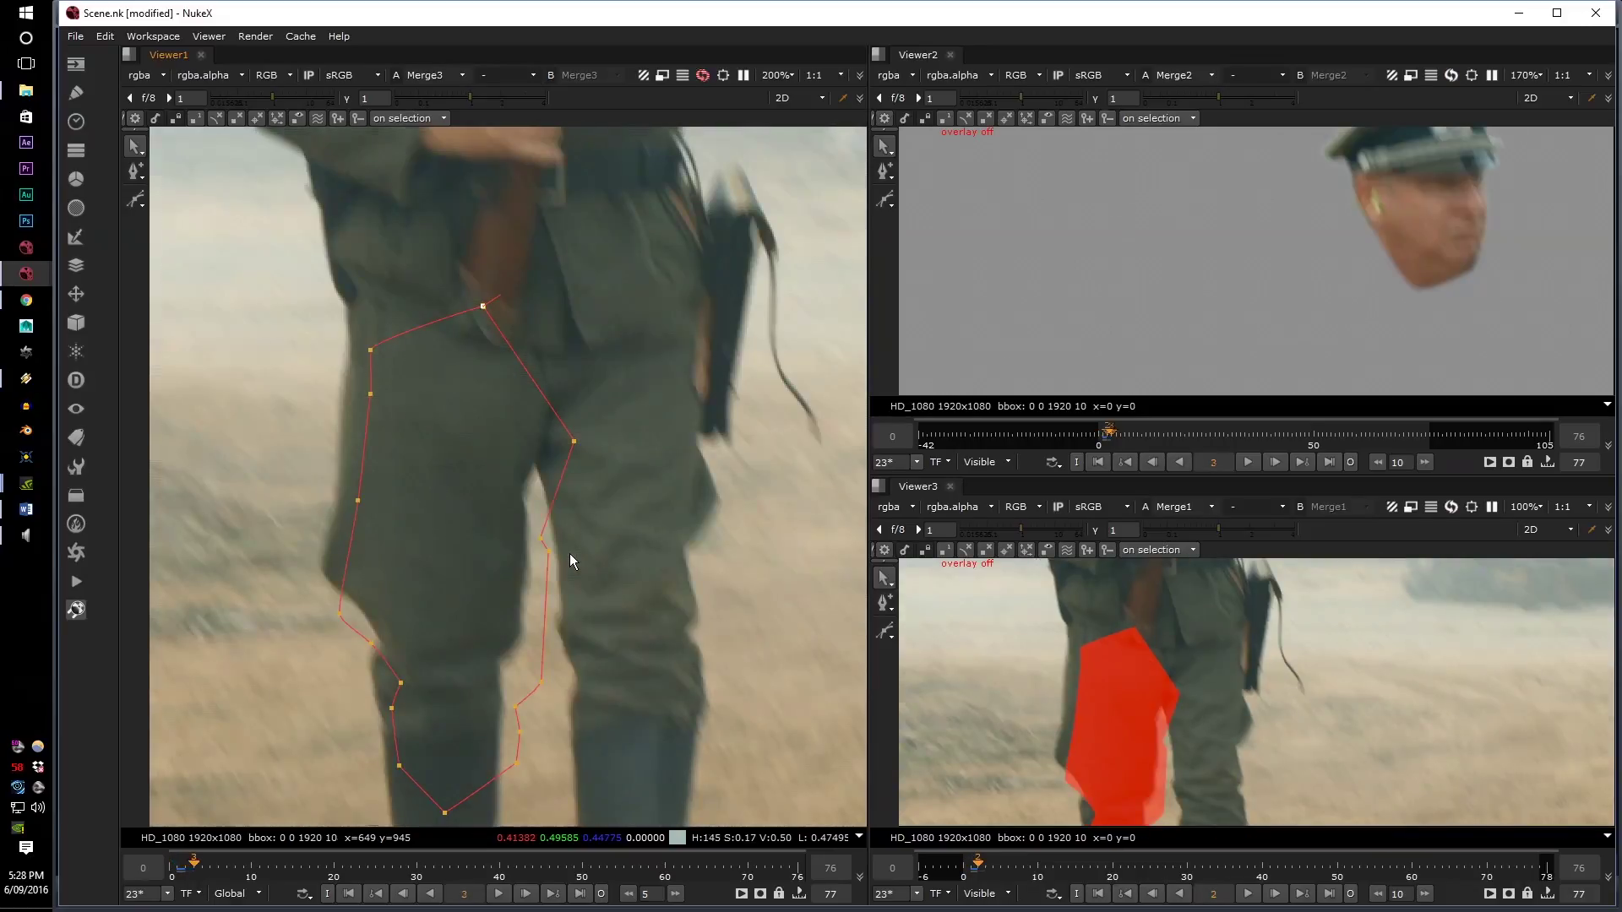
{"action": "key", "text": "Left"}
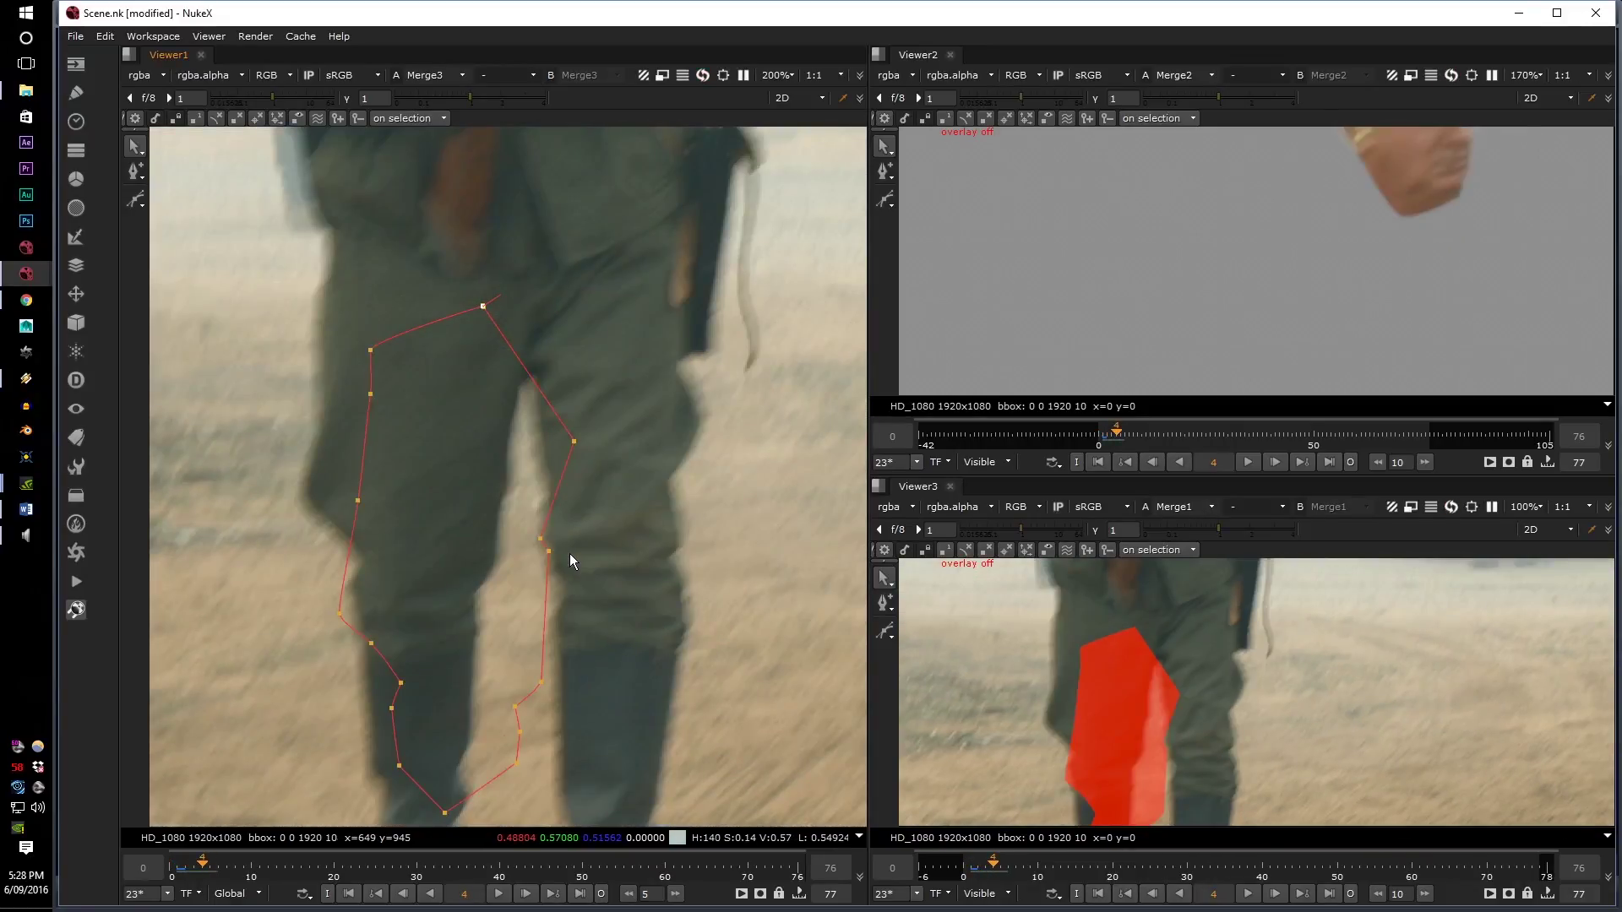
{"action": "key", "text": "Right"}
{"action": "key", "text": "Right"}
{"action": "key", "text": "Left"}
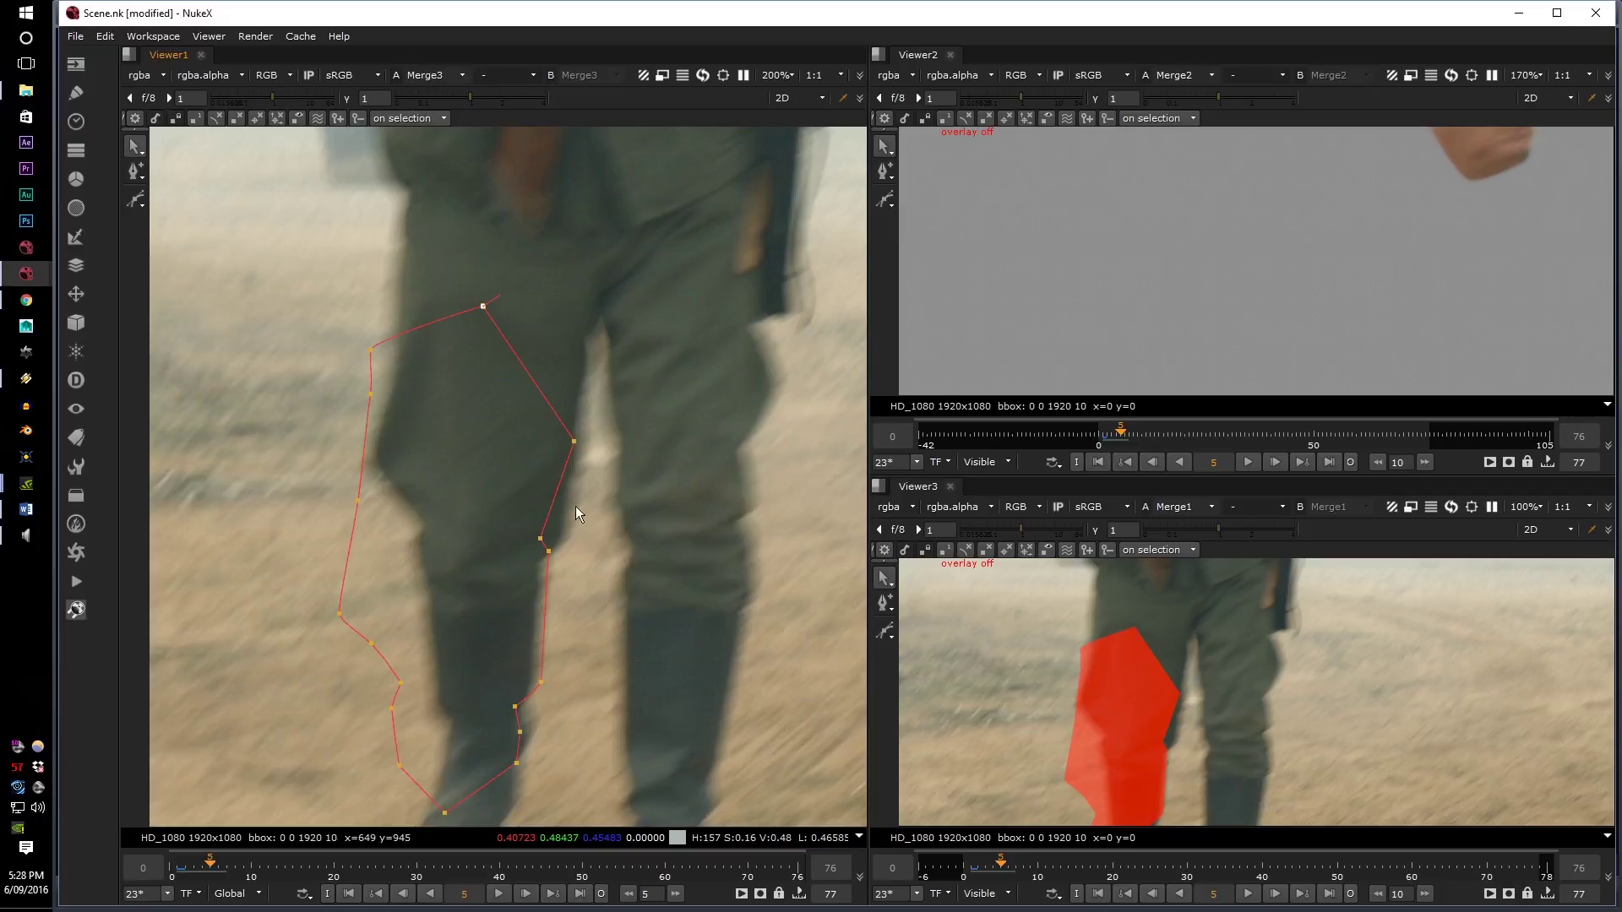
- On frame 5, select all points of the leg shape and move the shape to match the right leg
{"action": "scroll", "coordinate": [477, 512], "scroll_direction": "down", "scroll_amount": 4}
{"action": "scroll", "coordinate": [499, 385], "scroll_direction": "up", "scroll_amount": 5}
{"action": "key", "text": "ctrl+a"}
{"action": "left_click_drag", "start_coordinate": [424, 589], "coordinate": [453, 403]}
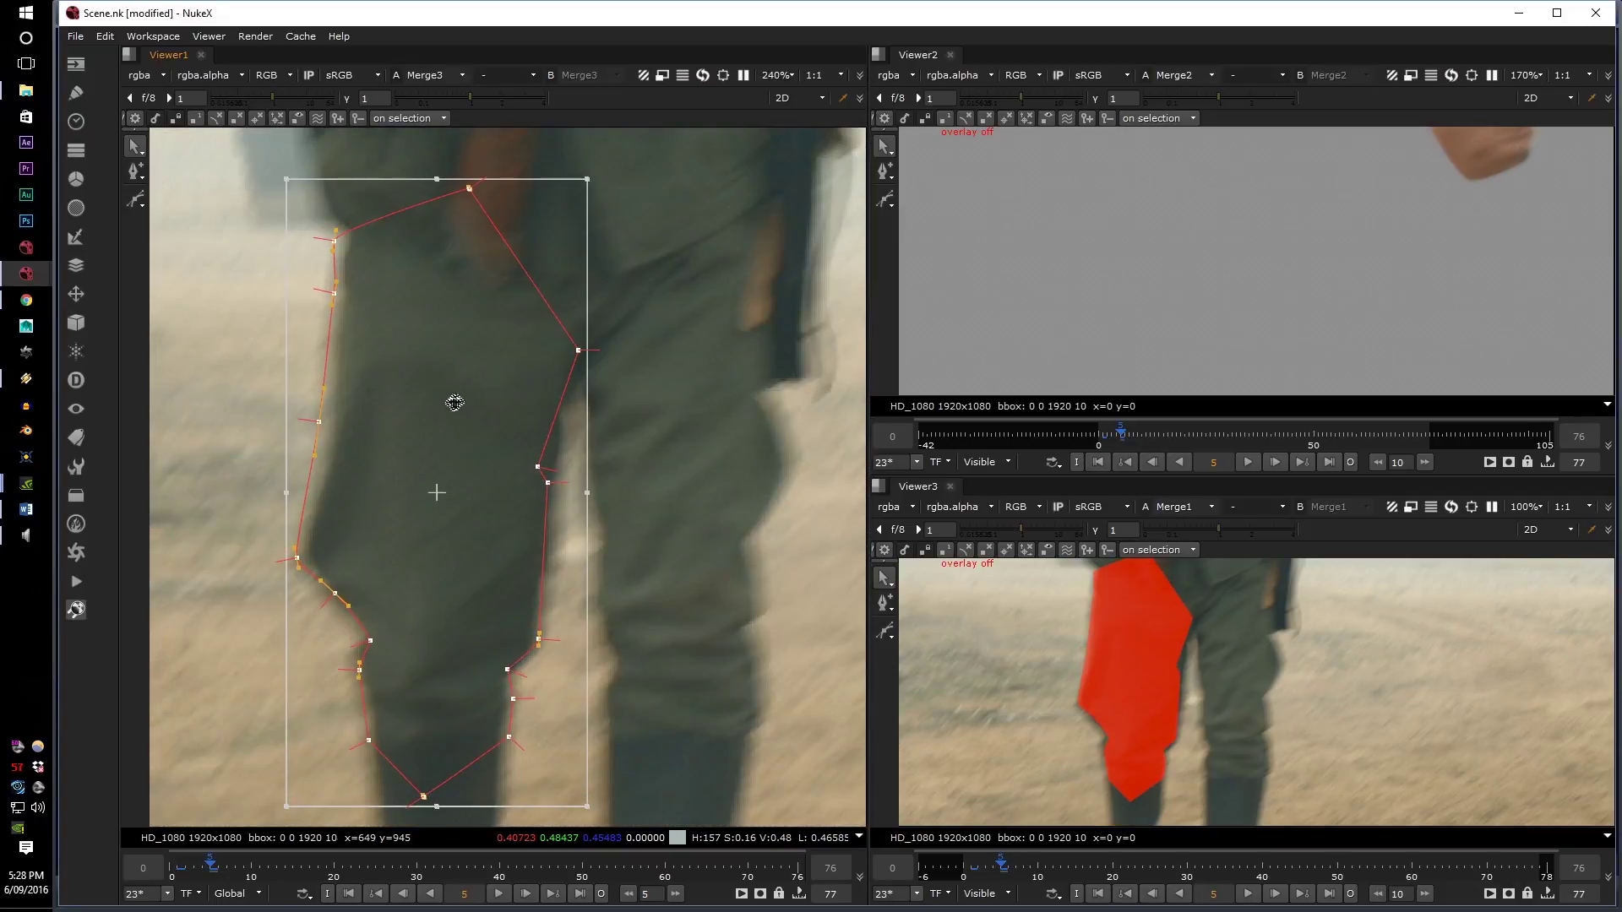
{"action": "middle_click_drag", "start_coordinate": [380, 287], "coordinate": [461, 318]}
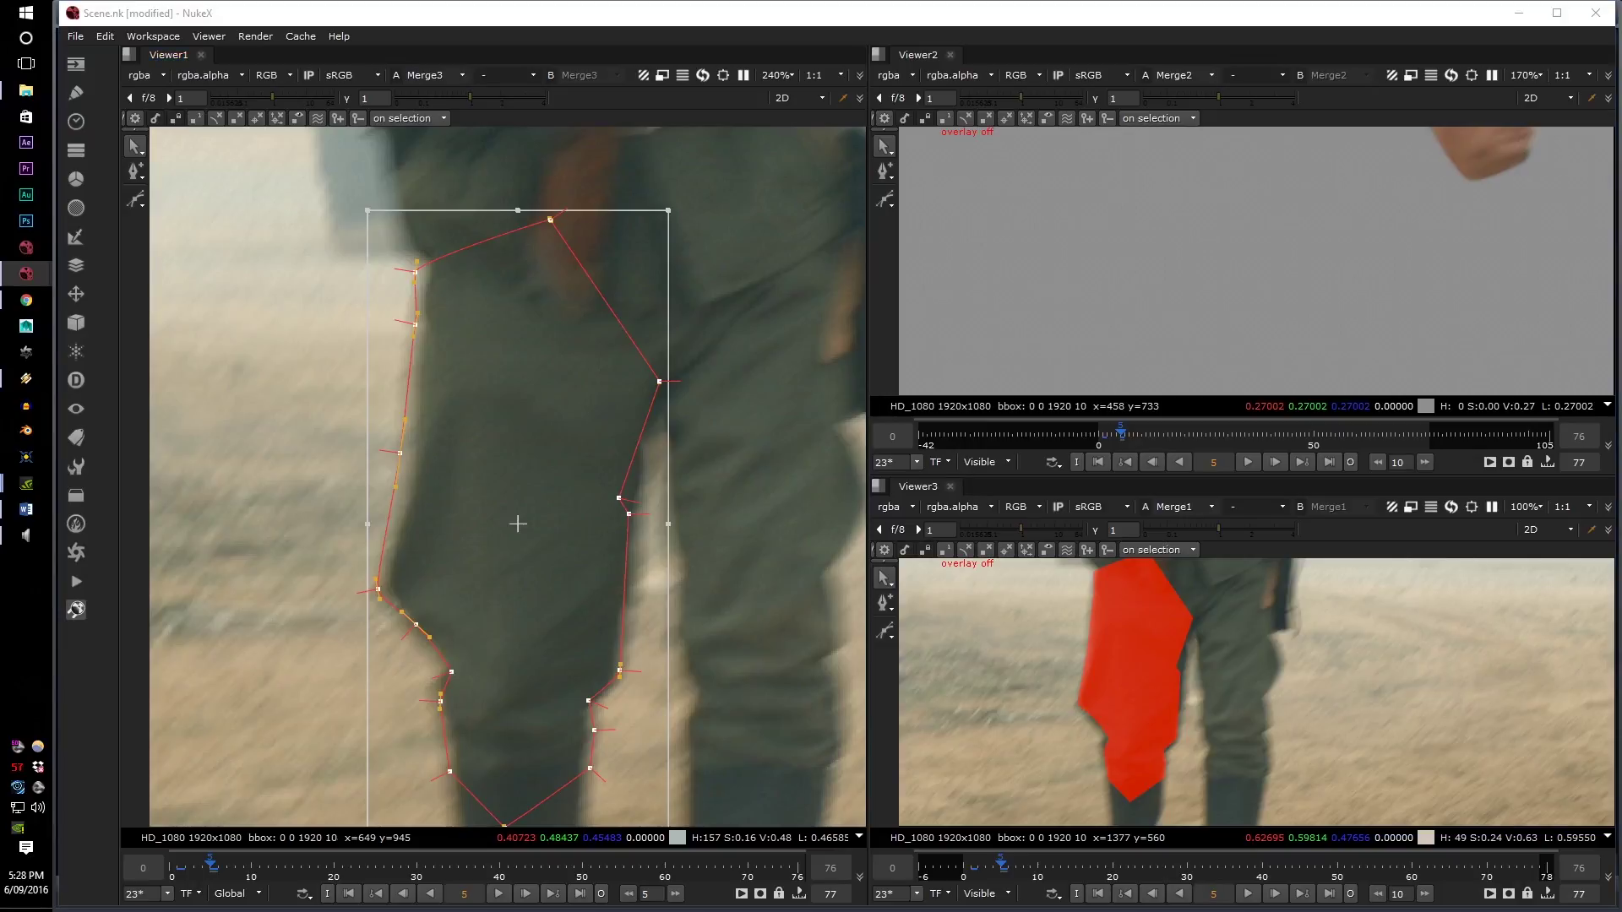
- In the LEG node's properties, limit the lifetime of Bezier1 to frame range 1 to 5
{"action": "left_click_drag", "start_coordinate": [1621, 174], "coordinate": [878, 142]}
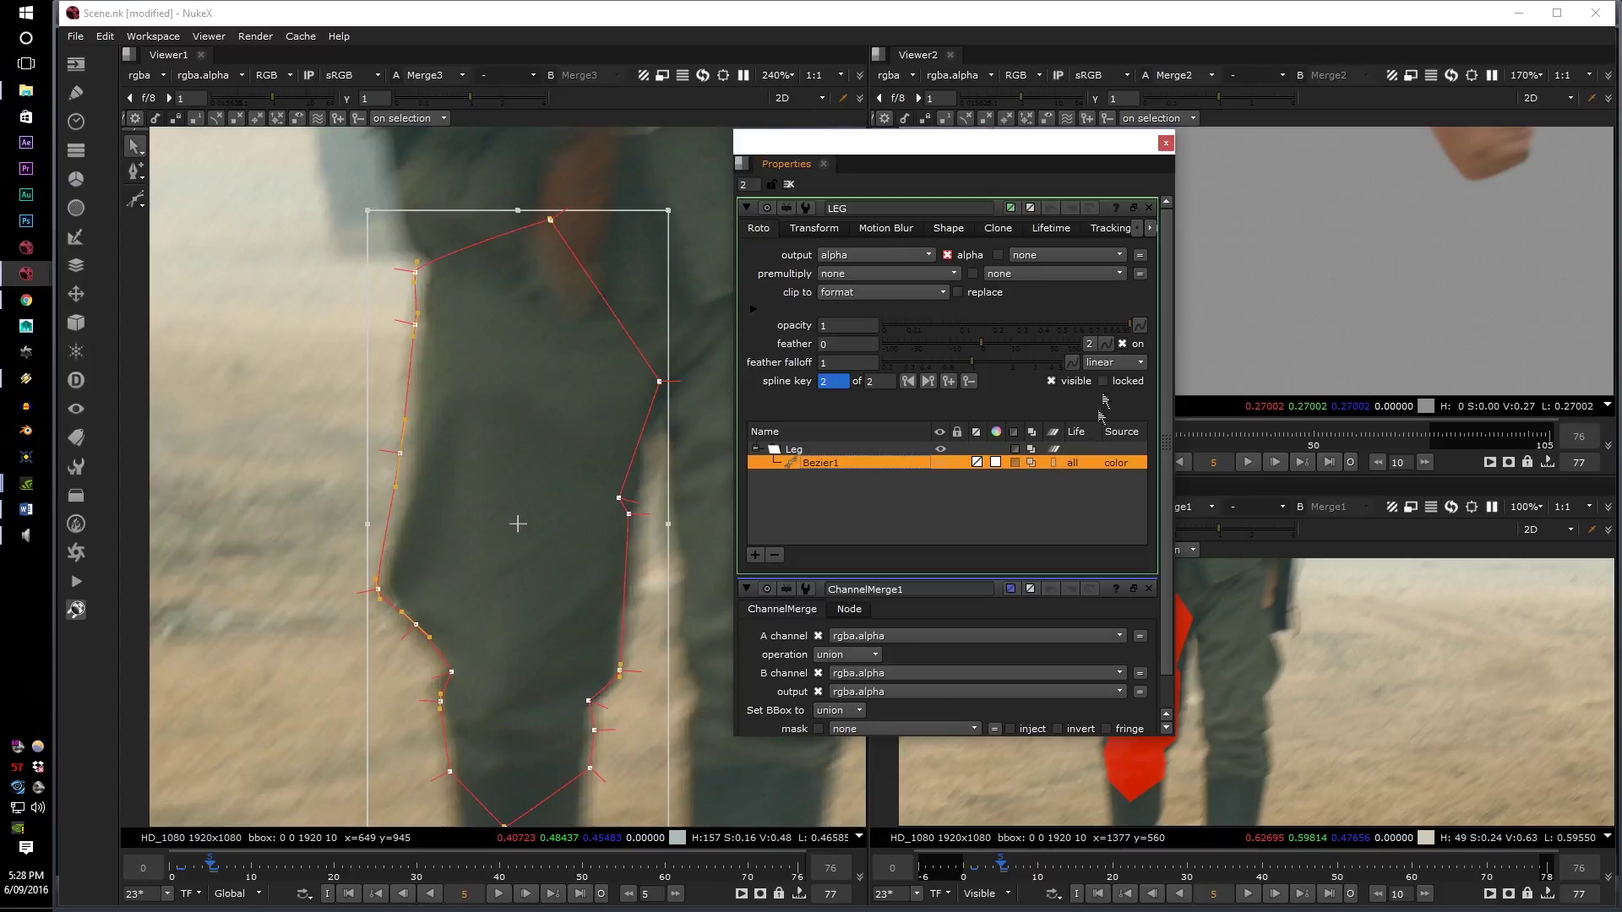
{"action": "left_click", "coordinate": [1077, 463]}
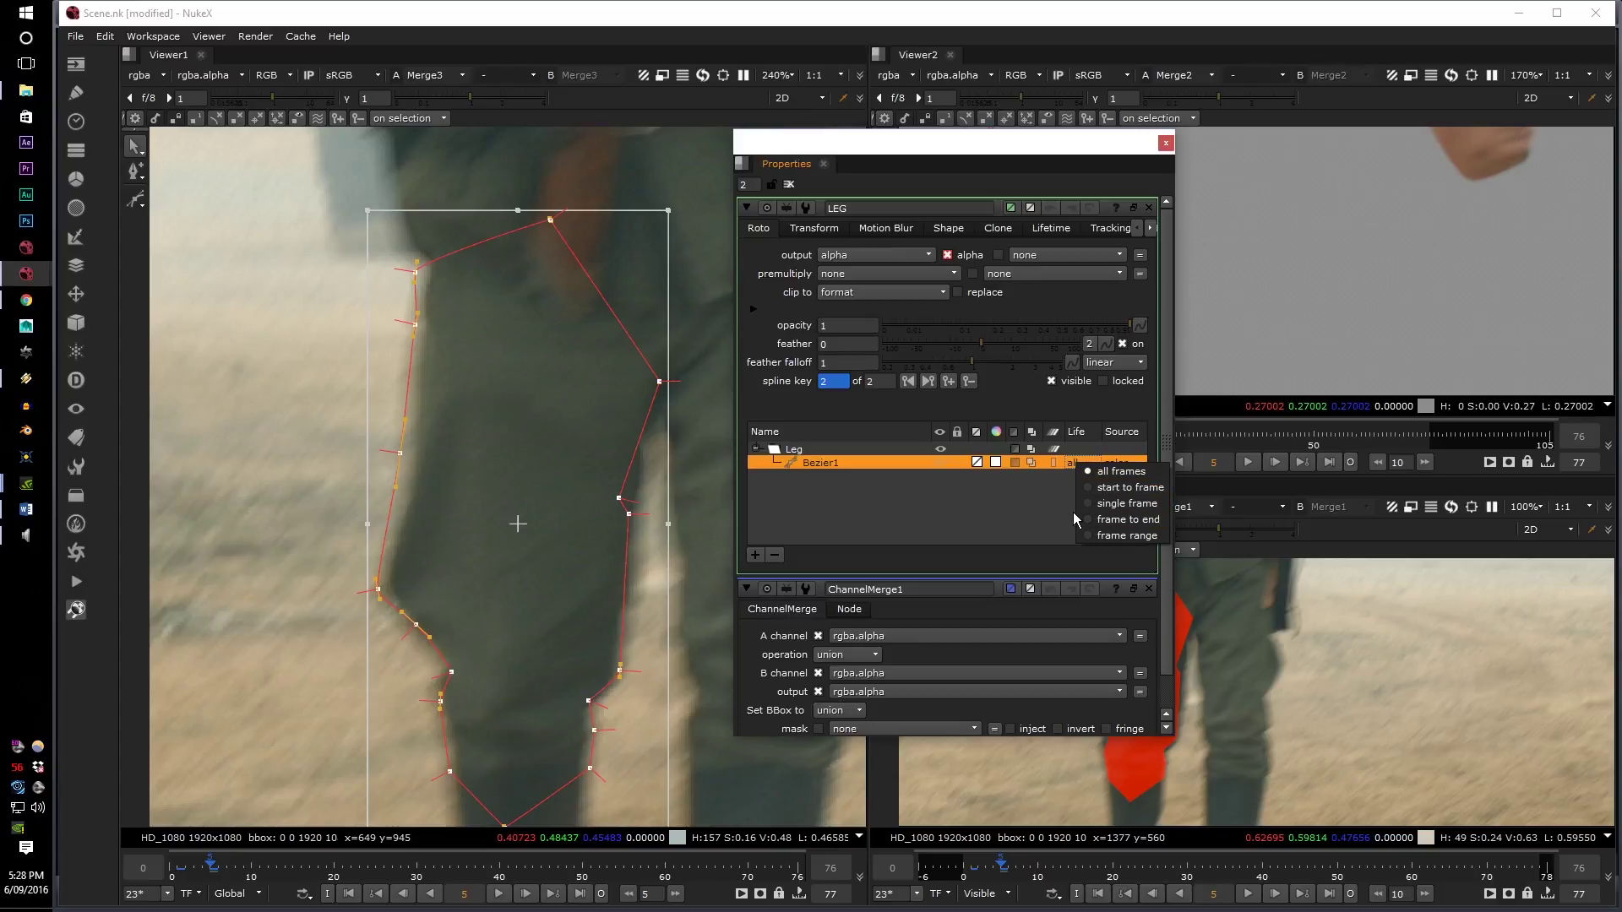
{"action": "left_click", "coordinate": [1086, 536]}
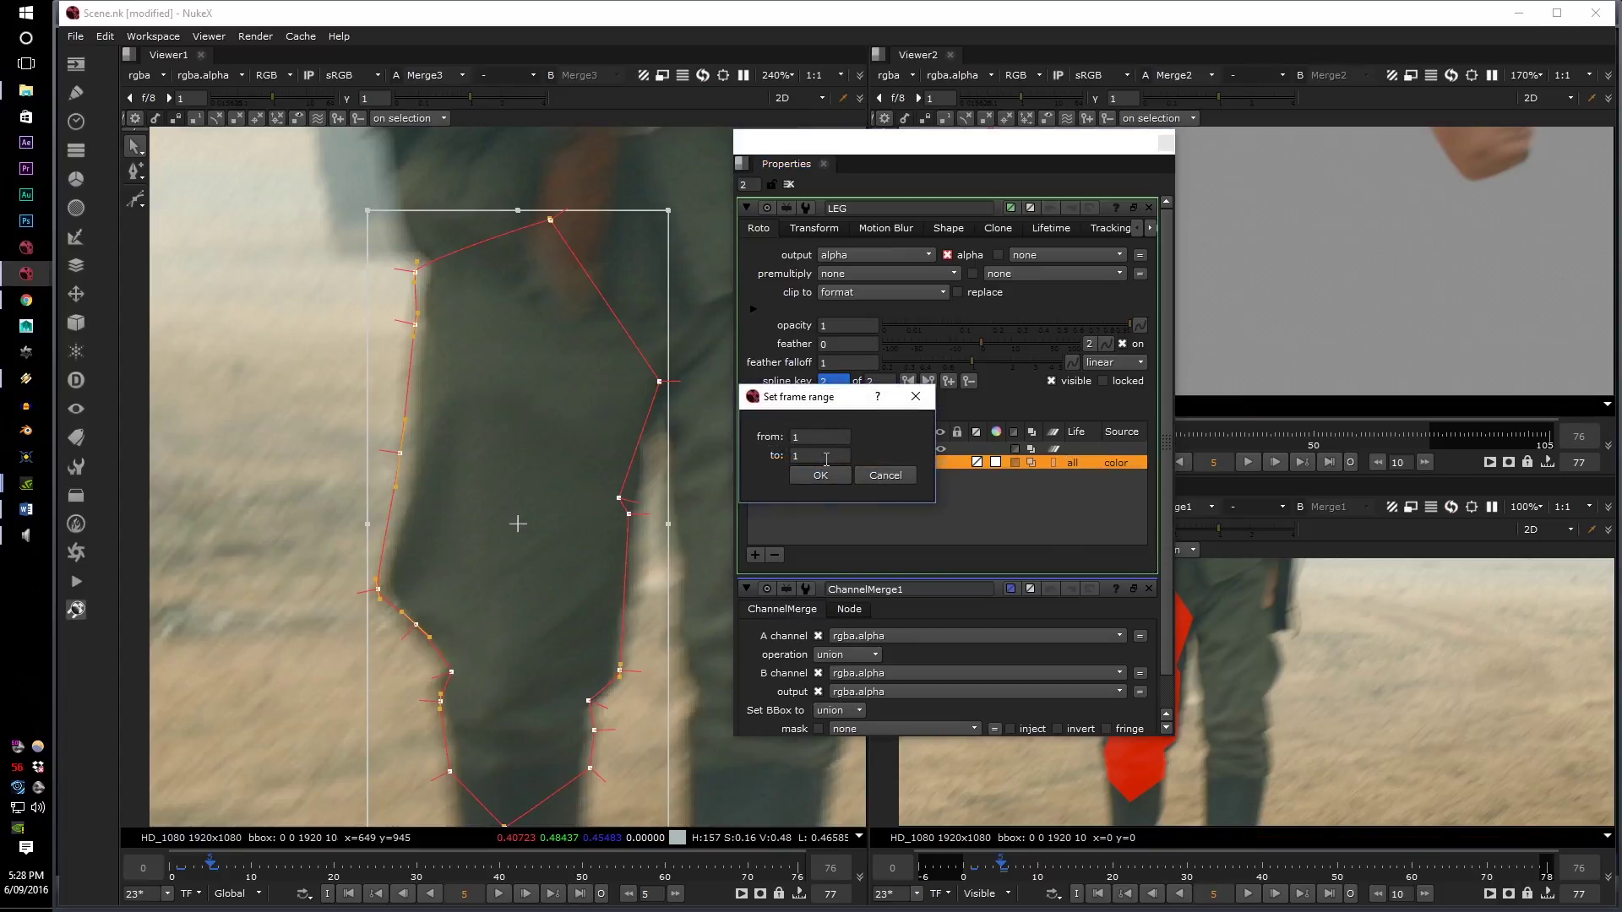
{"action": "key", "text": "Tab"}
{"action": "type", "text": "5"}
{"action": "left_click", "coordinate": [820, 475]}
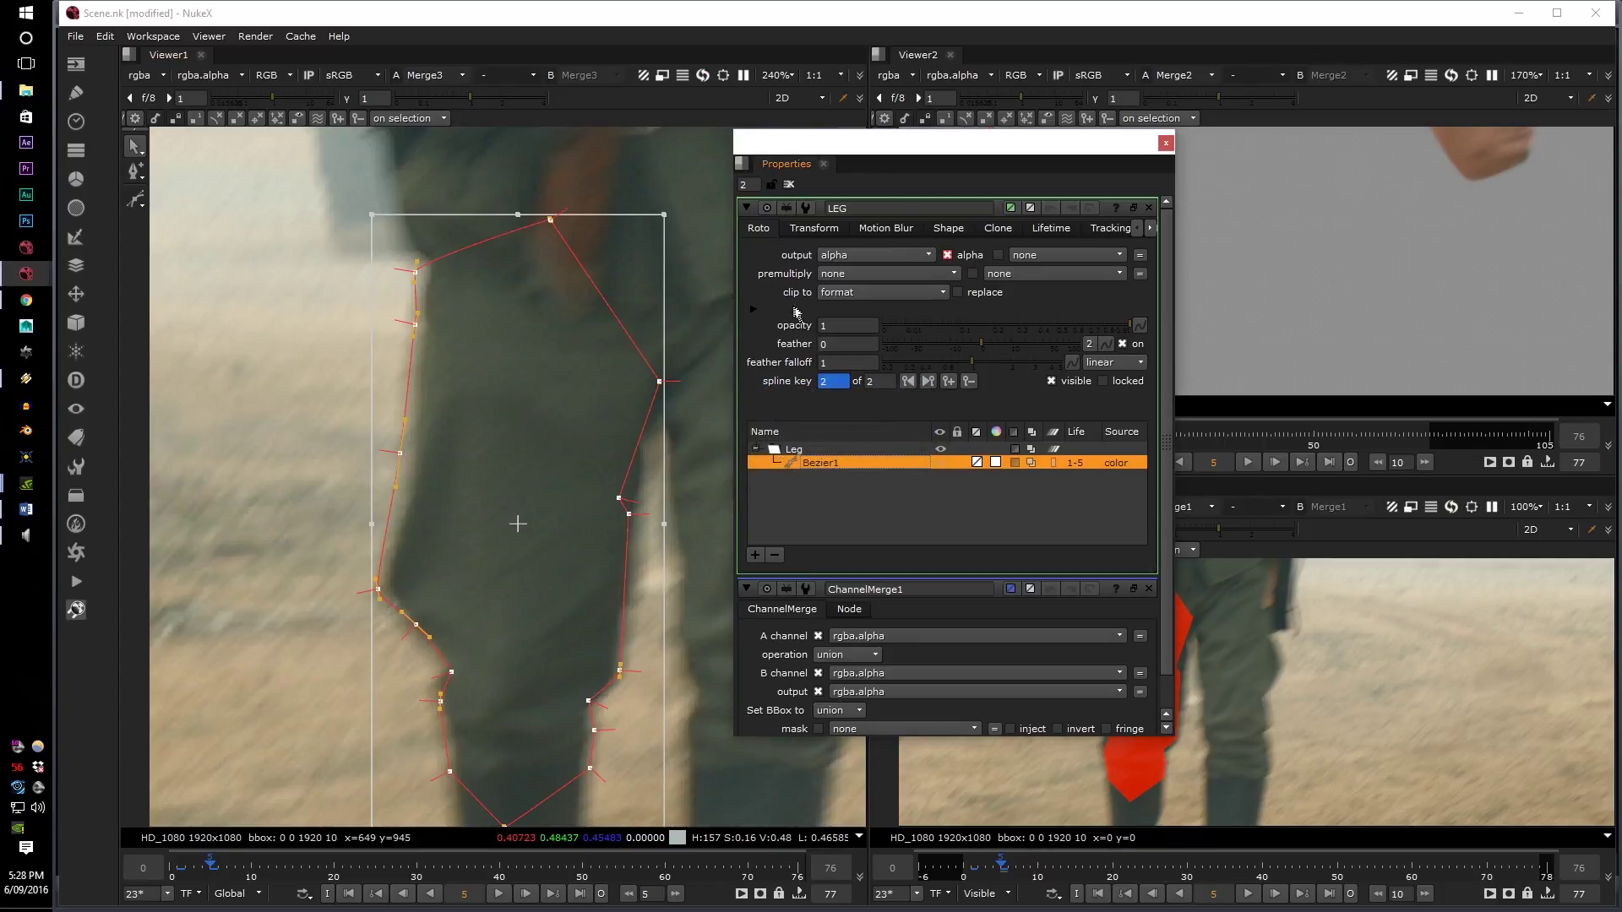
{"action": "left_click_drag", "start_coordinate": [816, 141], "coordinate": [1621, 338]}
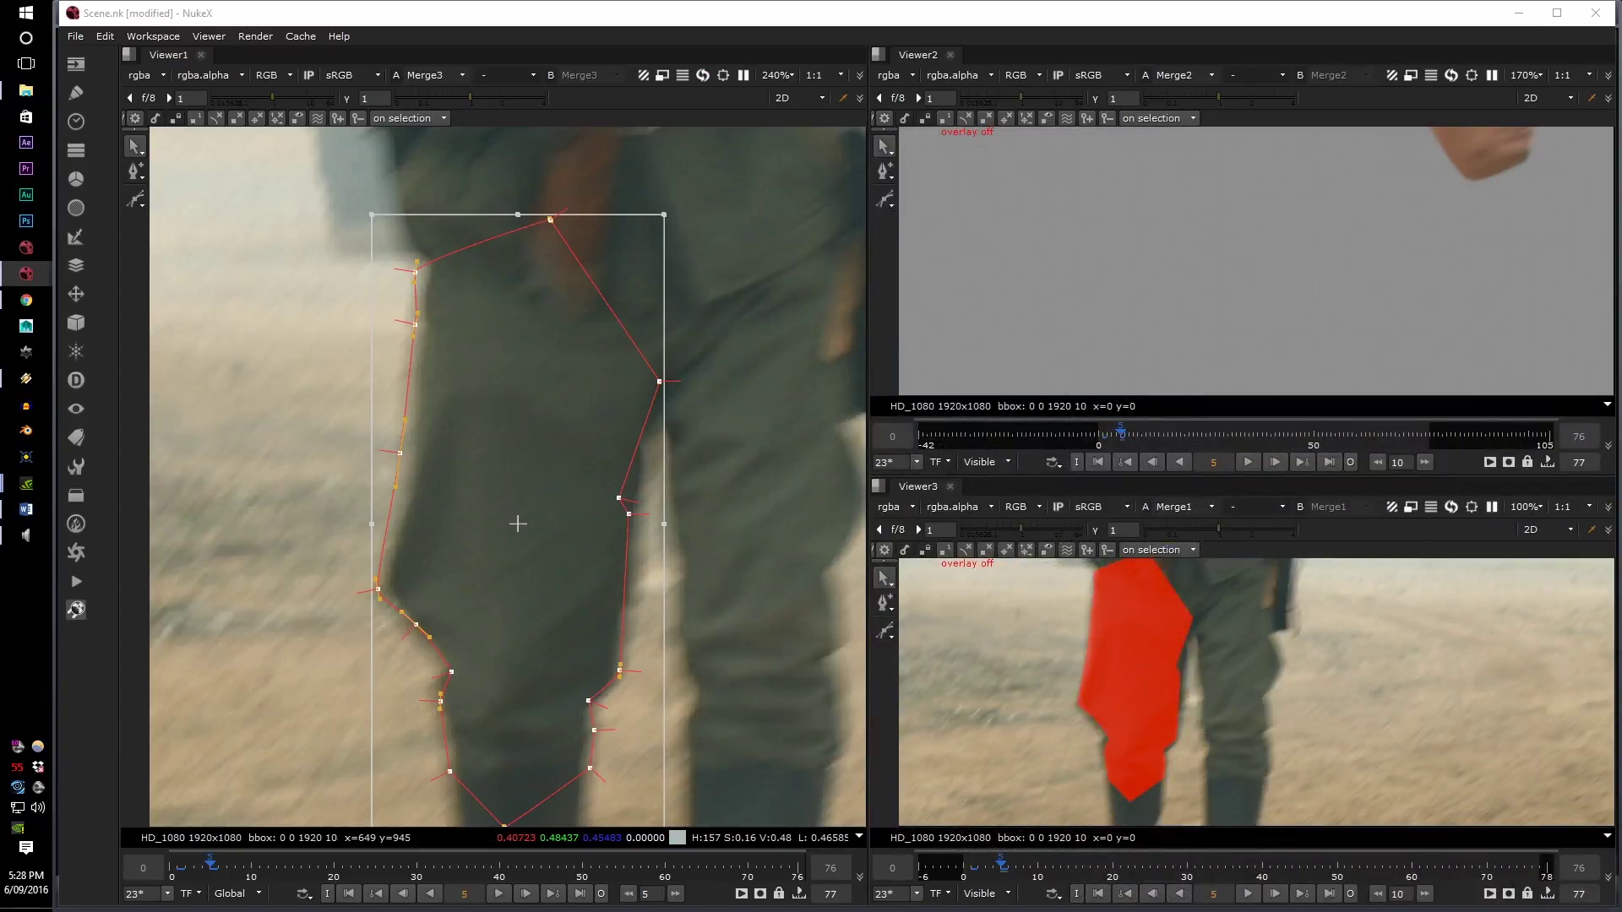
{"action": "left_click_drag", "start_coordinate": [1621, 228], "coordinate": [1621, 169]}
- Step to frame 6, back to frame 1 and forward to frame 5 to check the shape's lifetime and fit
{"action": "middle_click_drag", "start_coordinate": [458, 330], "coordinate": [444, 324]}
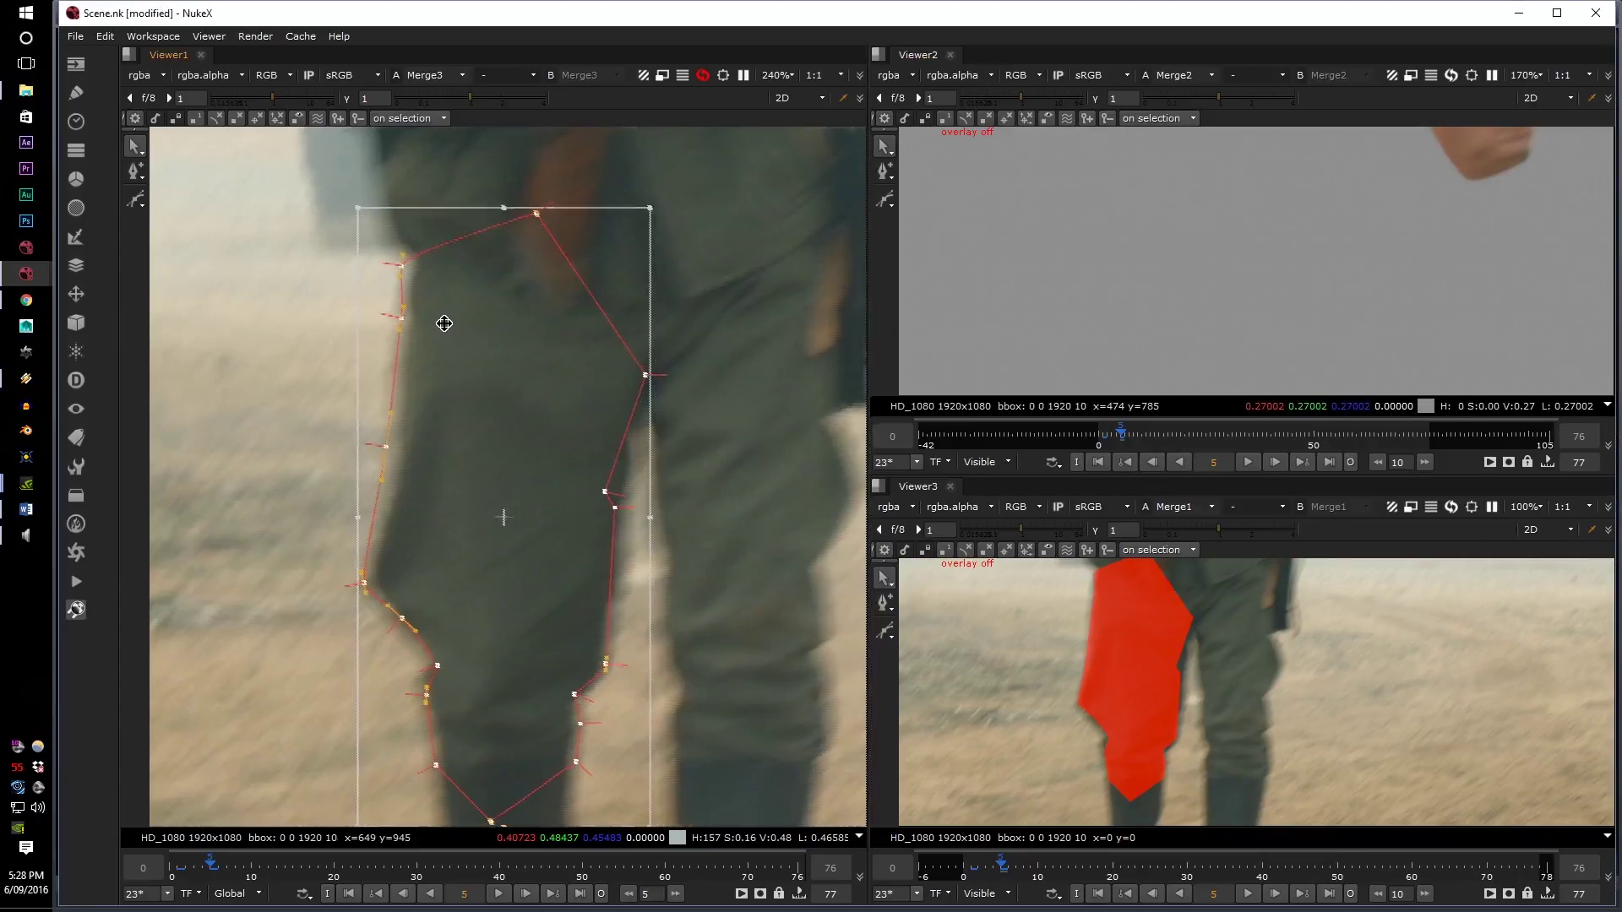
{"action": "key", "text": "Right"}
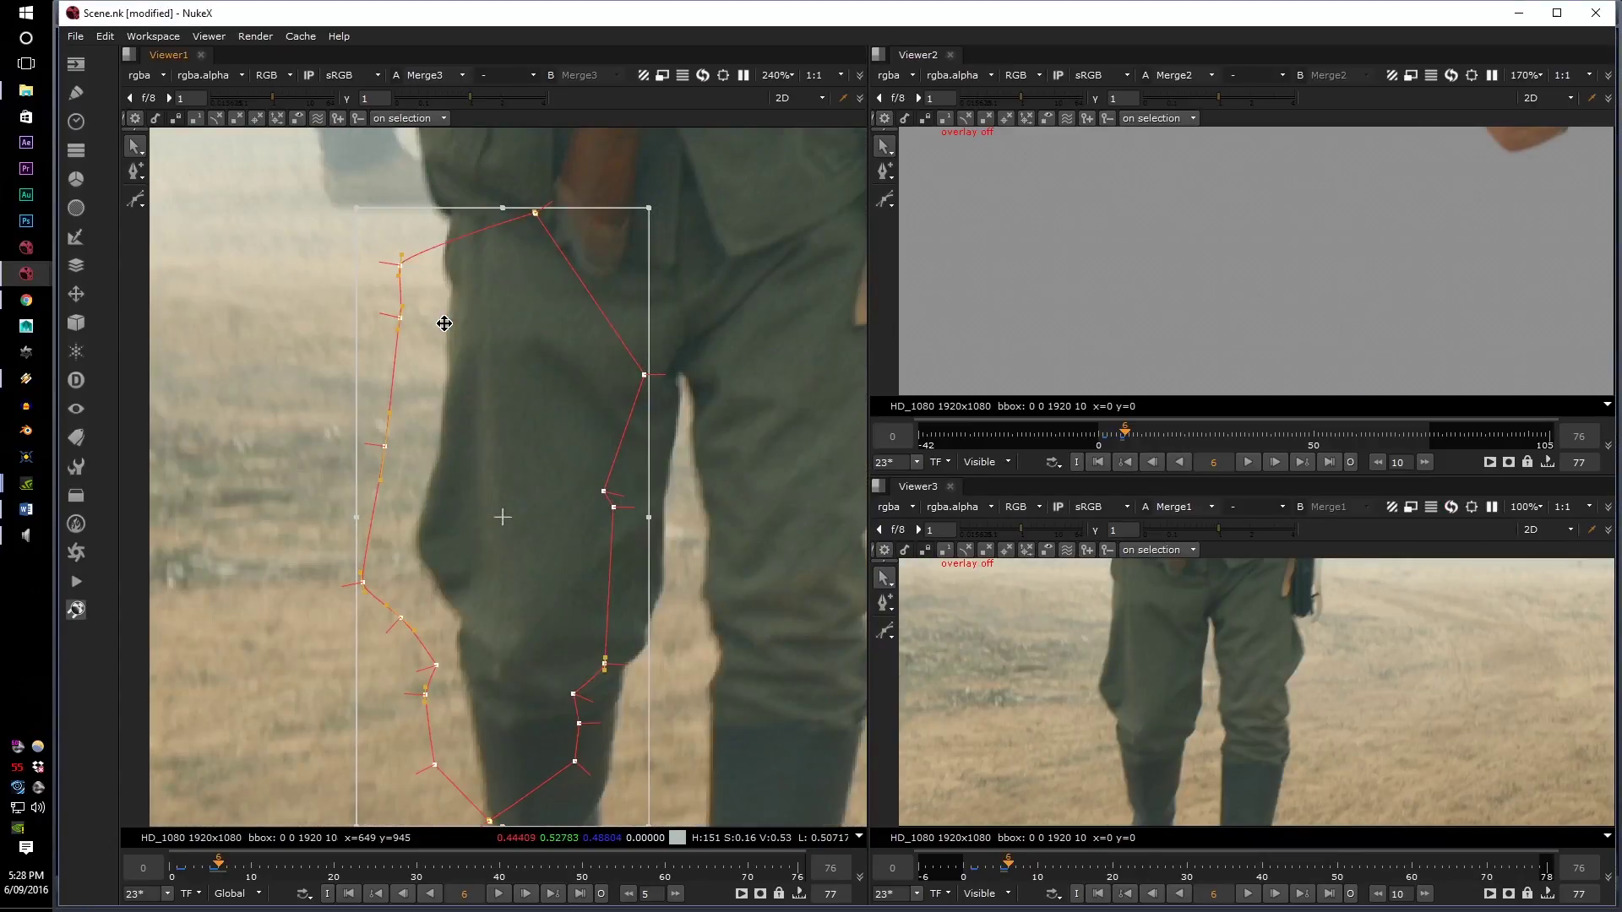
{"action": "key", "text": "Left"}
{"action": "key", "text": "Left"}
{"action": "key", "text": "Left"}
{"action": "key", "text": "Left"}
{"action": "key", "text": "Left"}
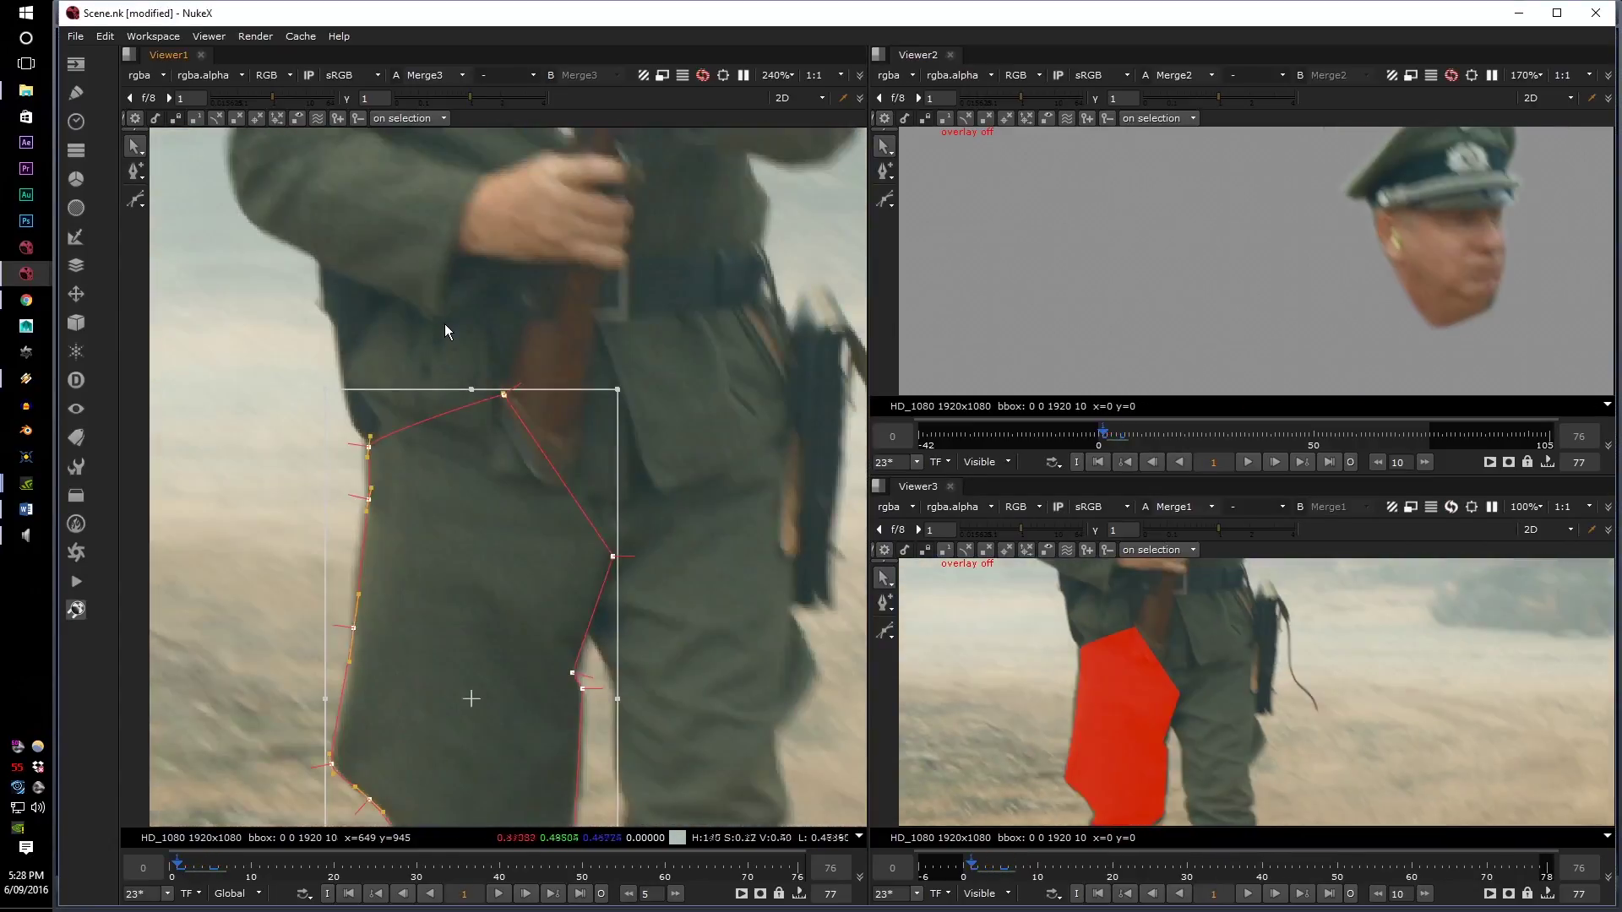
{"action": "key", "text": "Right"}
{"action": "key", "text": "Right"}
{"action": "key", "text": "Right"}
{"action": "key", "text": "Right"}
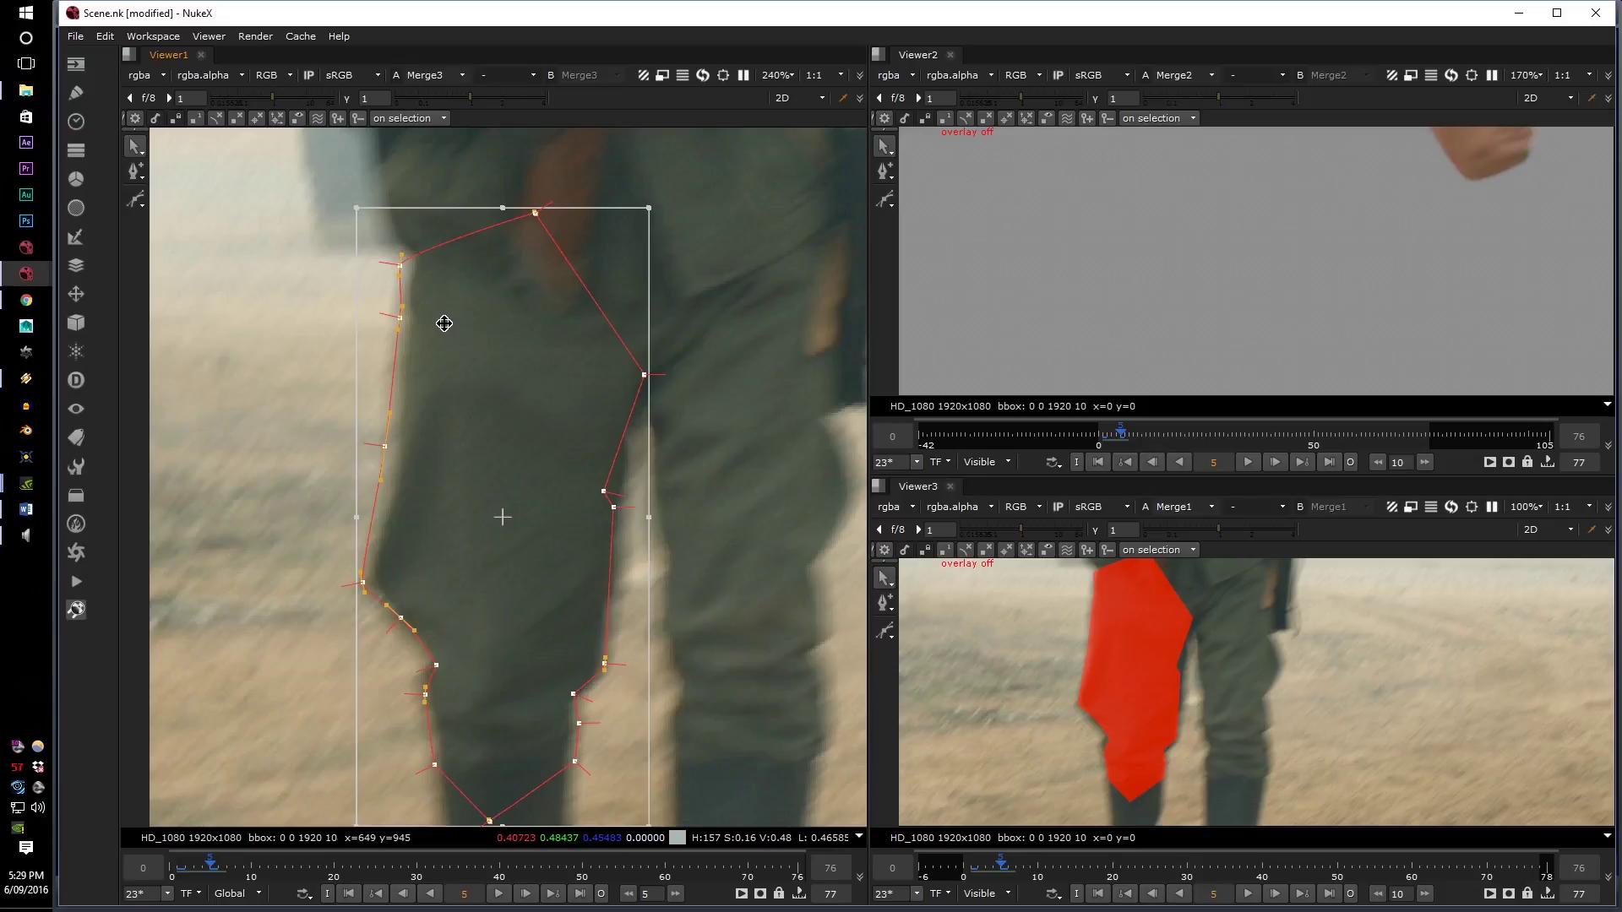
- Step back and forth between frames 3 and 6 to examine how the right leg's motion changes around frame 5
{"action": "key", "text": "Right"}
{"action": "key", "text": "Left"}
{"action": "key", "text": "Left"}
{"action": "key", "text": "Right"}
{"action": "key", "text": "Right"}
{"action": "key", "text": "Left"}
{"action": "key", "text": "Left"}
{"action": "key", "text": "Left"}
{"action": "key", "text": "Right"}
{"action": "key", "text": "Left"}
{"action": "key", "text": "Right"}
{"action": "key", "text": "Right"}
{"action": "key", "text": "Left"}
{"action": "key", "text": "Right"}
{"action": "key", "text": "Right"}
{"action": "key", "text": "Left"}
{"action": "key", "text": "Left"}
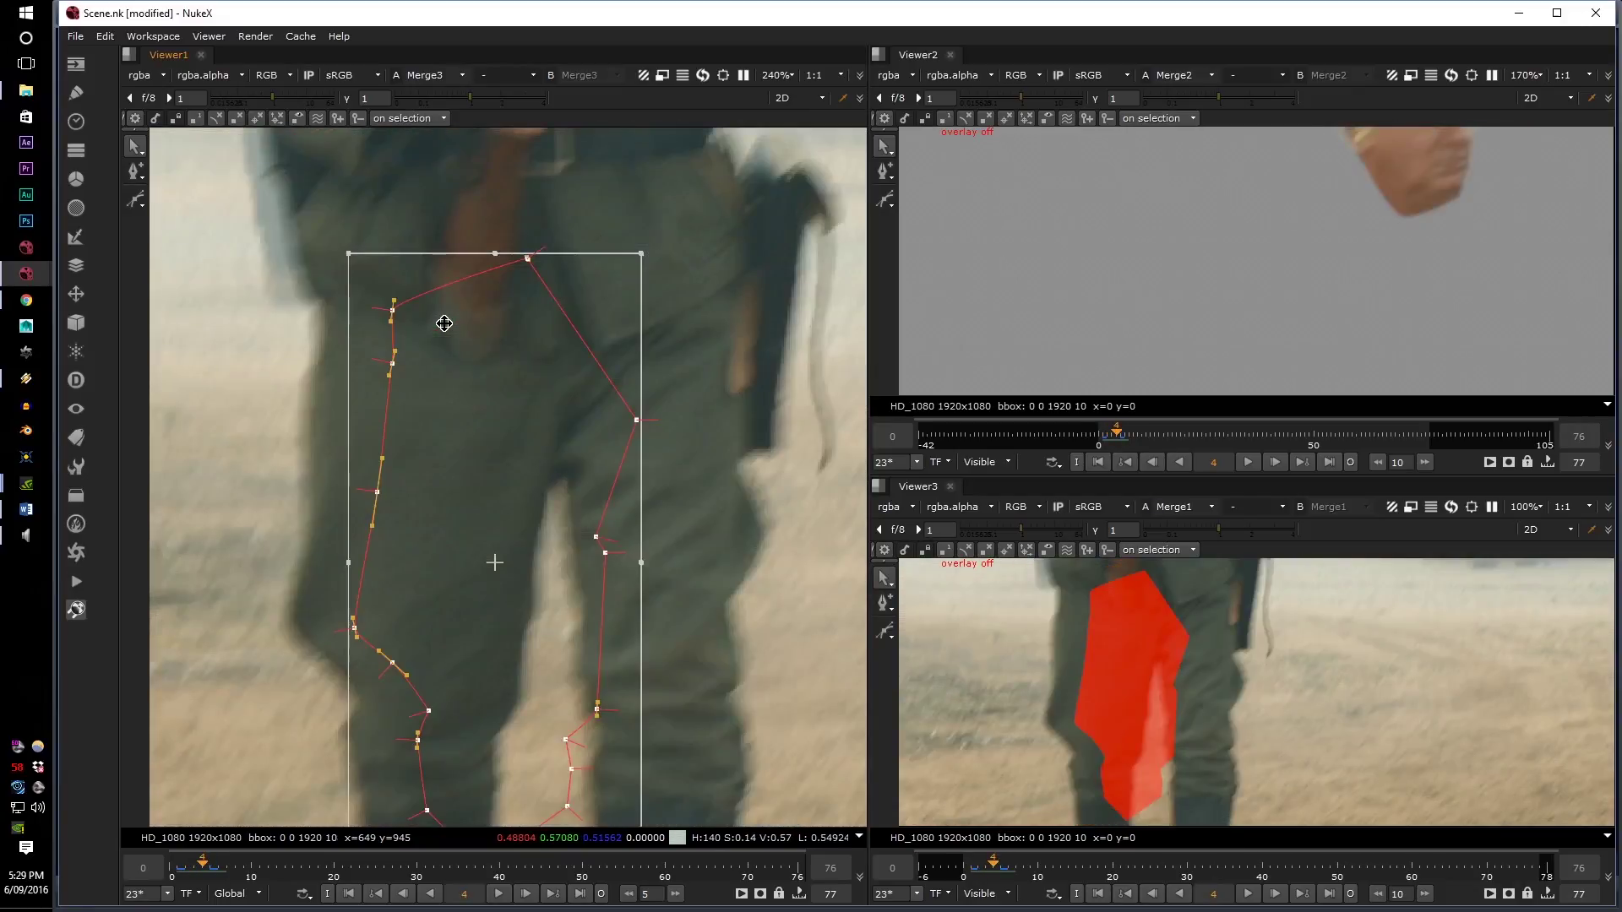
- Step repeatedly across frames 3 to 6 and on to frame 8 to compare the leg's position before and after frame 5
{"action": "key", "text": "Right"}
{"action": "key", "text": "Left"}
{"action": "key", "text": "Left"}
{"action": "key", "text": "Right"}
{"action": "key", "text": "Right"}
{"action": "key", "text": "Right"}
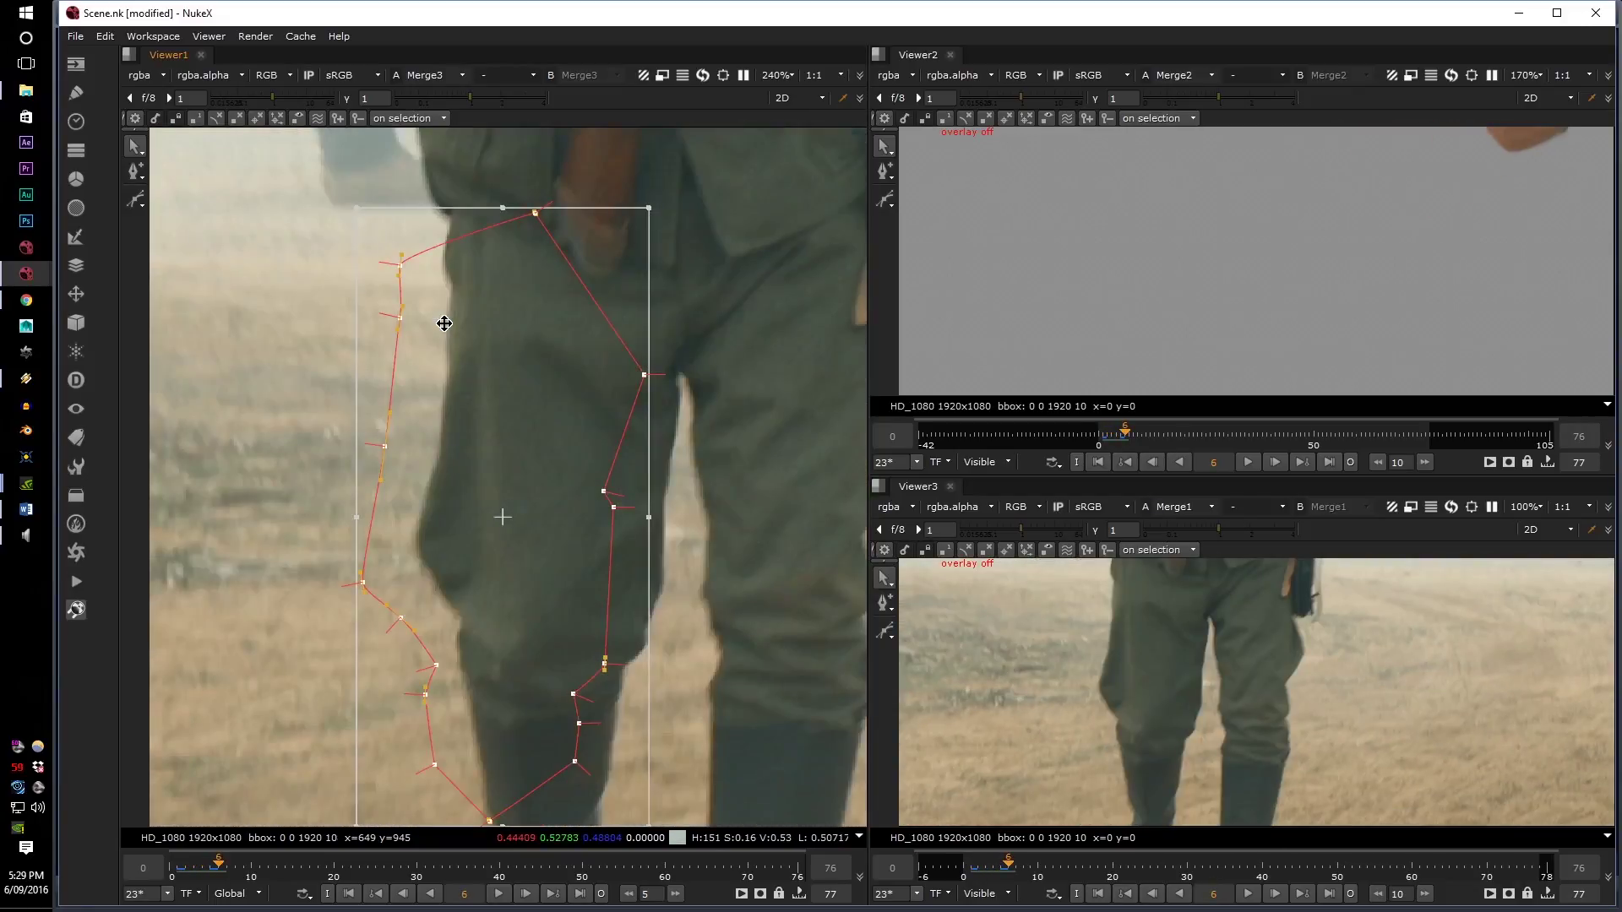
{"action": "key", "text": "Left"}
{"action": "key", "text": "Left"}
{"action": "key", "text": "Right"}
{"action": "key", "text": "Right"}
{"action": "key", "text": "Left"}
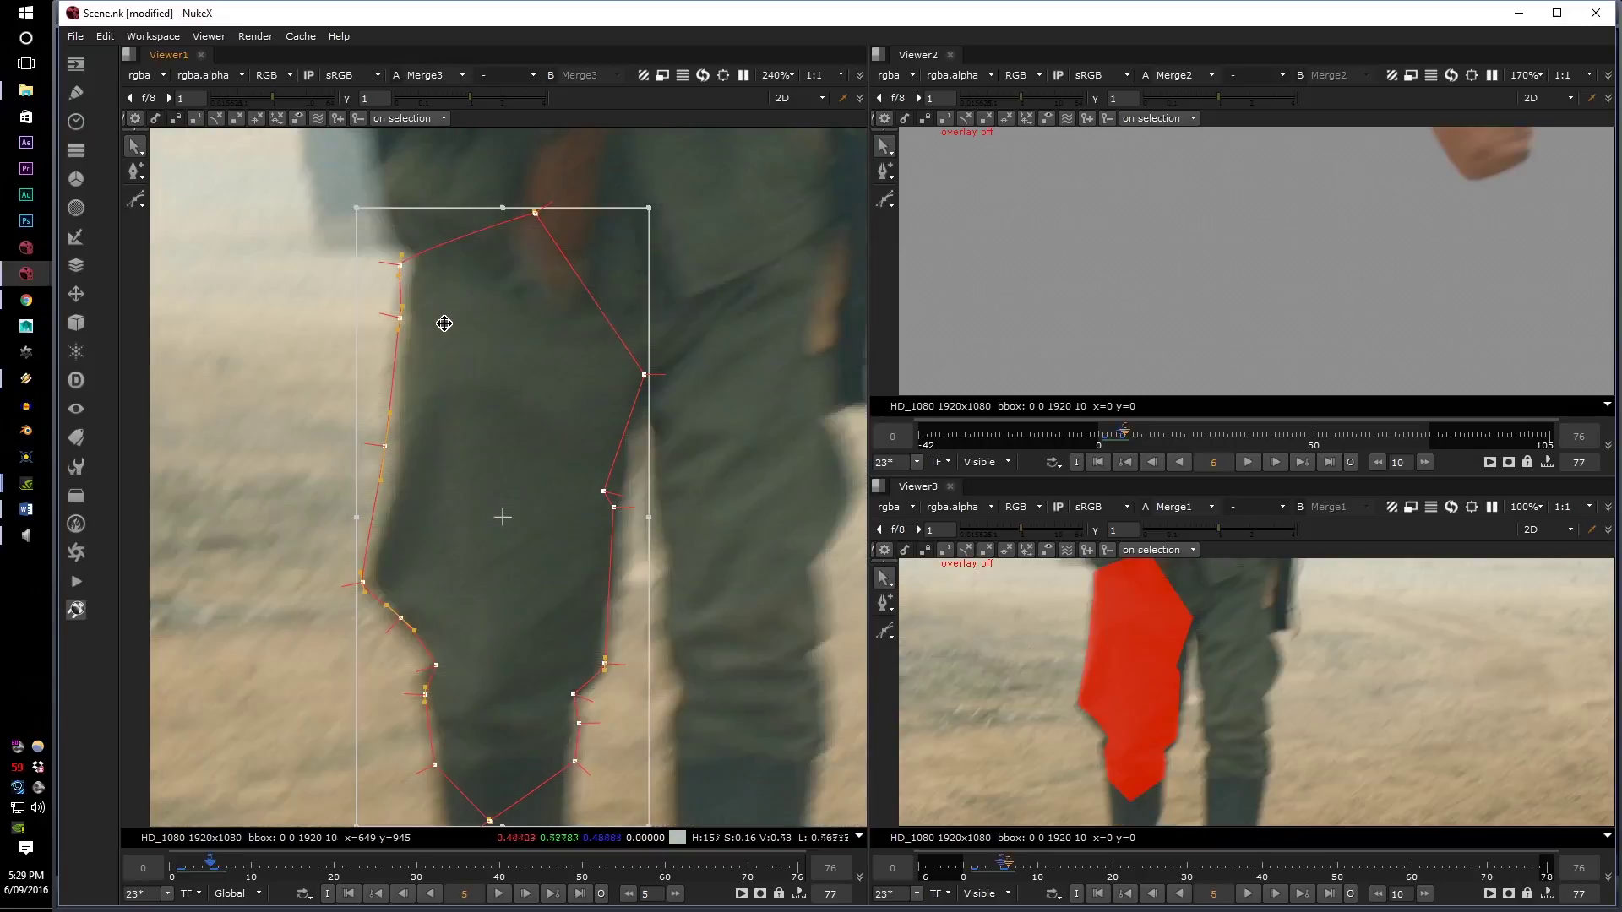
{"action": "key", "text": "Right"}
{"action": "key", "text": "Right"}
{"action": "key", "text": "Right"}
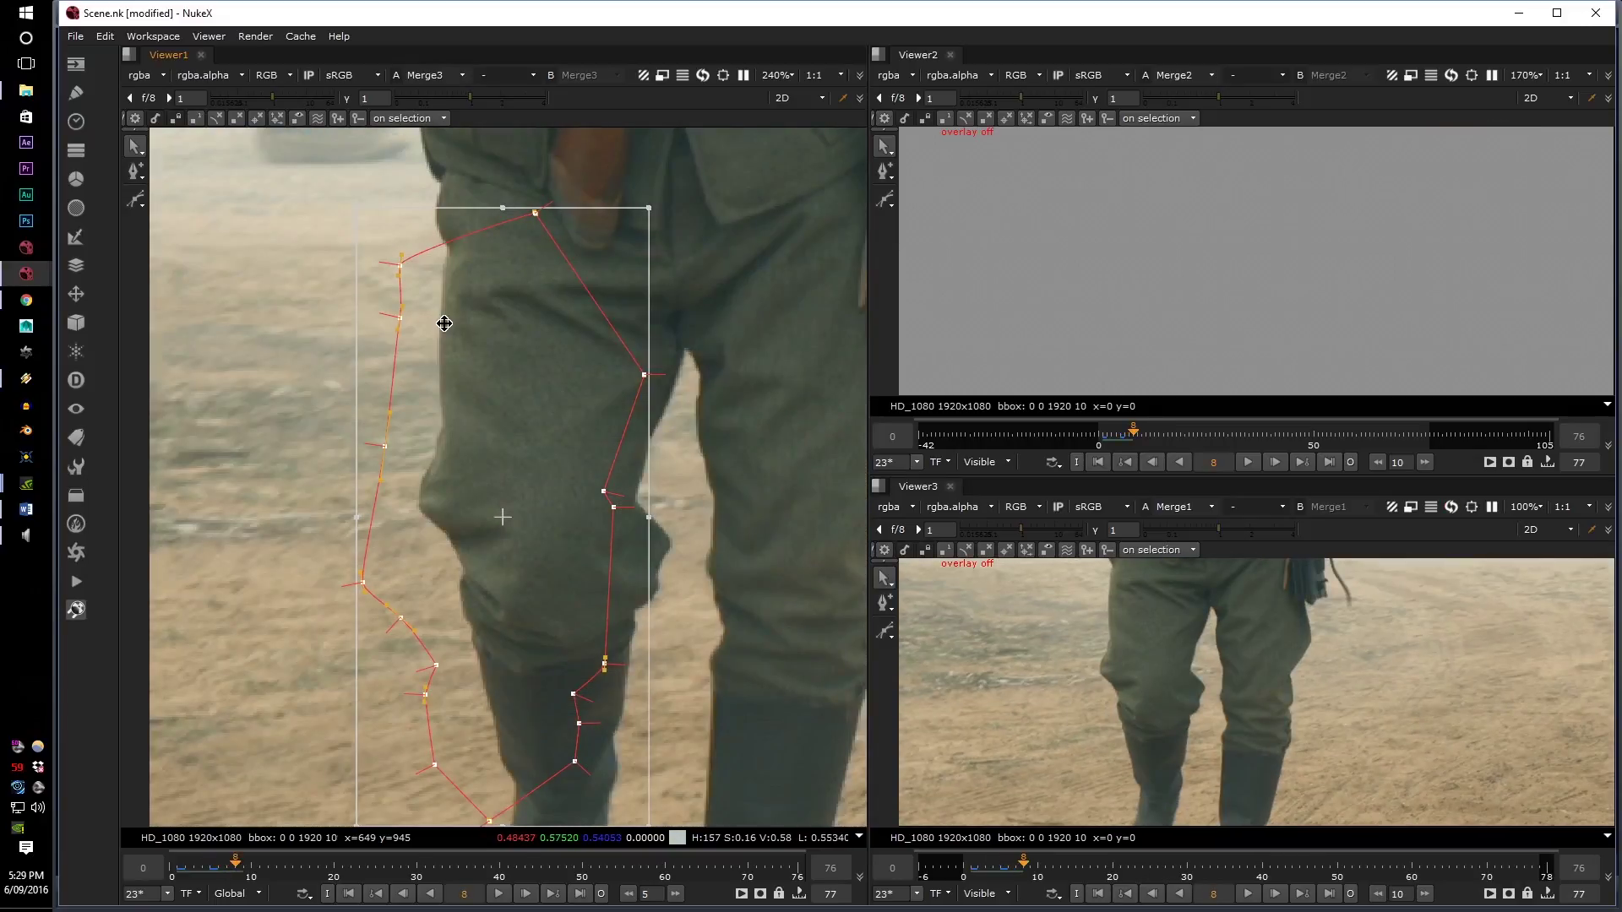
- Step from frame 5 forward to frame 11 and back to examine the leg's next phase of motion
{"action": "key", "text": "Left"}
{"action": "key", "text": "Left"}
{"action": "key", "text": "Left"}
{"action": "key", "text": "Right"}
{"action": "key", "text": "Right"}
{"action": "key", "text": "Right"}
{"action": "key", "text": "Right"}
{"action": "key", "text": "Right"}
{"action": "key", "text": "Right"}
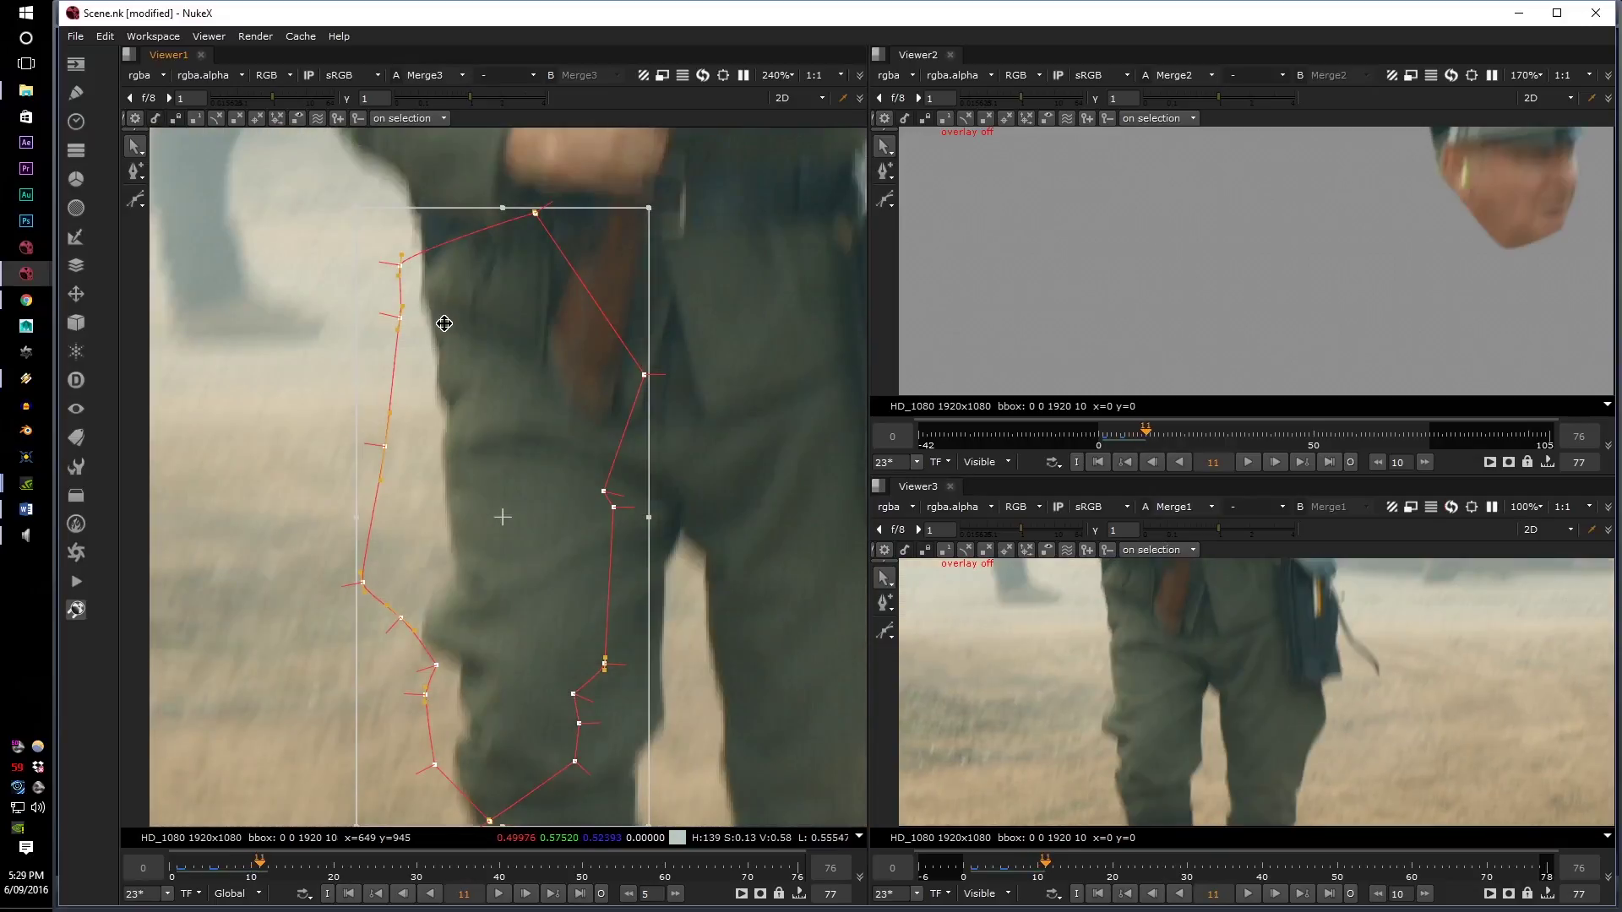
{"action": "key", "text": "Left"}
{"action": "key", "text": "Left"}
{"action": "key", "text": "Left"}
{"action": "key", "text": "Left"}
{"action": "key", "text": "Left"}
{"action": "key", "text": "Left"}
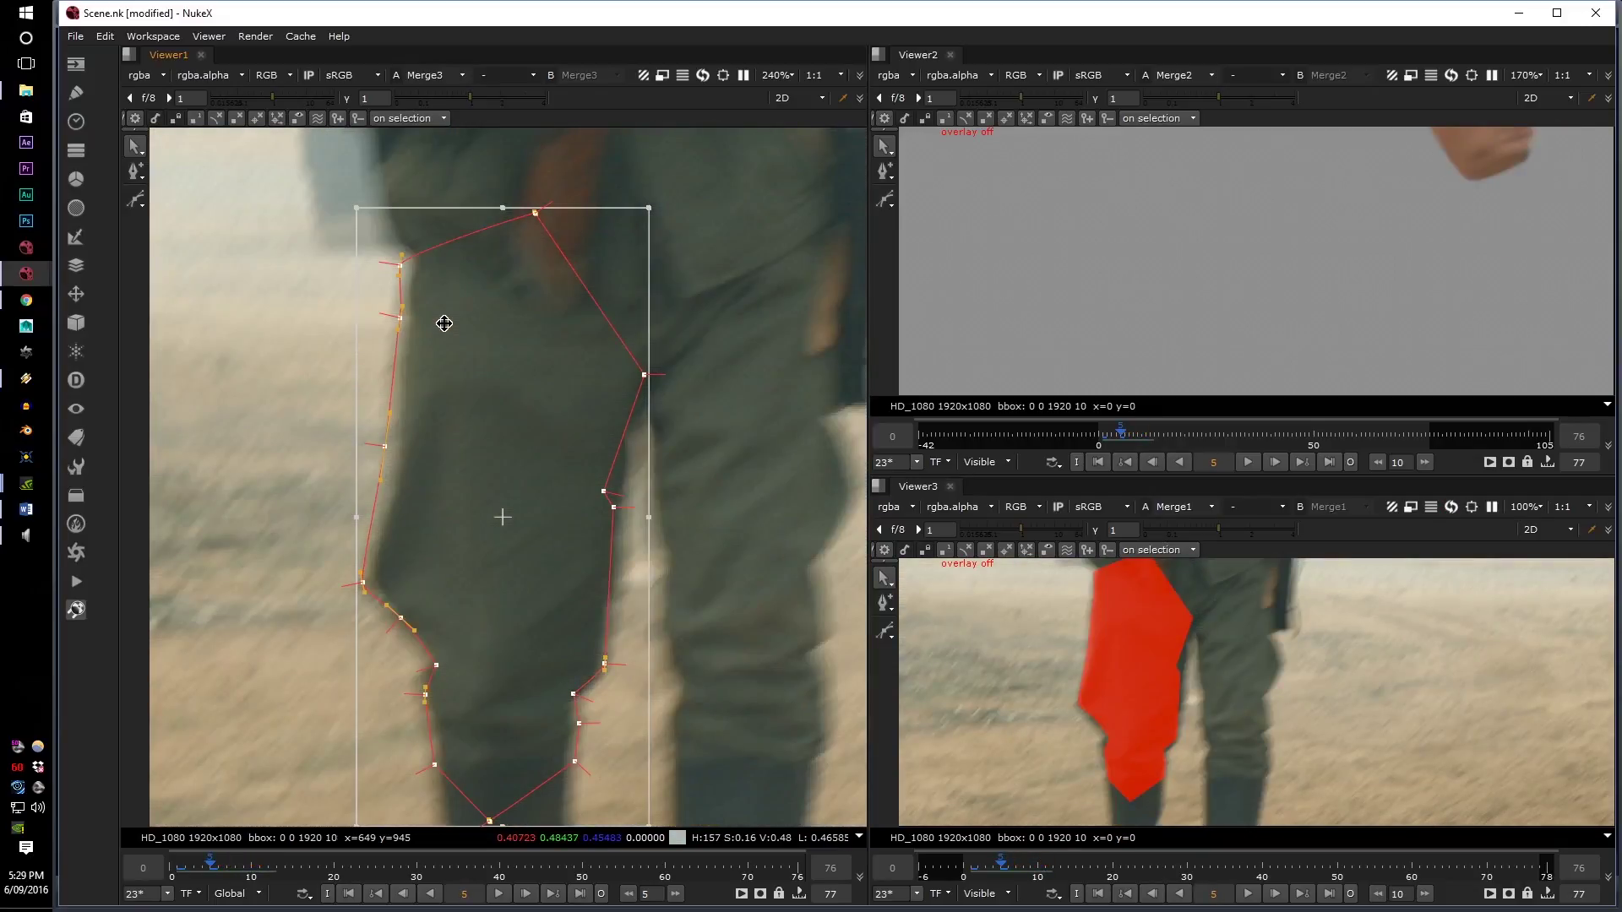
- Start a new Bezier at frame 6, placing its first points across the top of the soldier's right leg to the outer hip
{"action": "key", "text": "Right"}
{"action": "key", "text": "Left"}
{"action": "key", "text": "Right"}
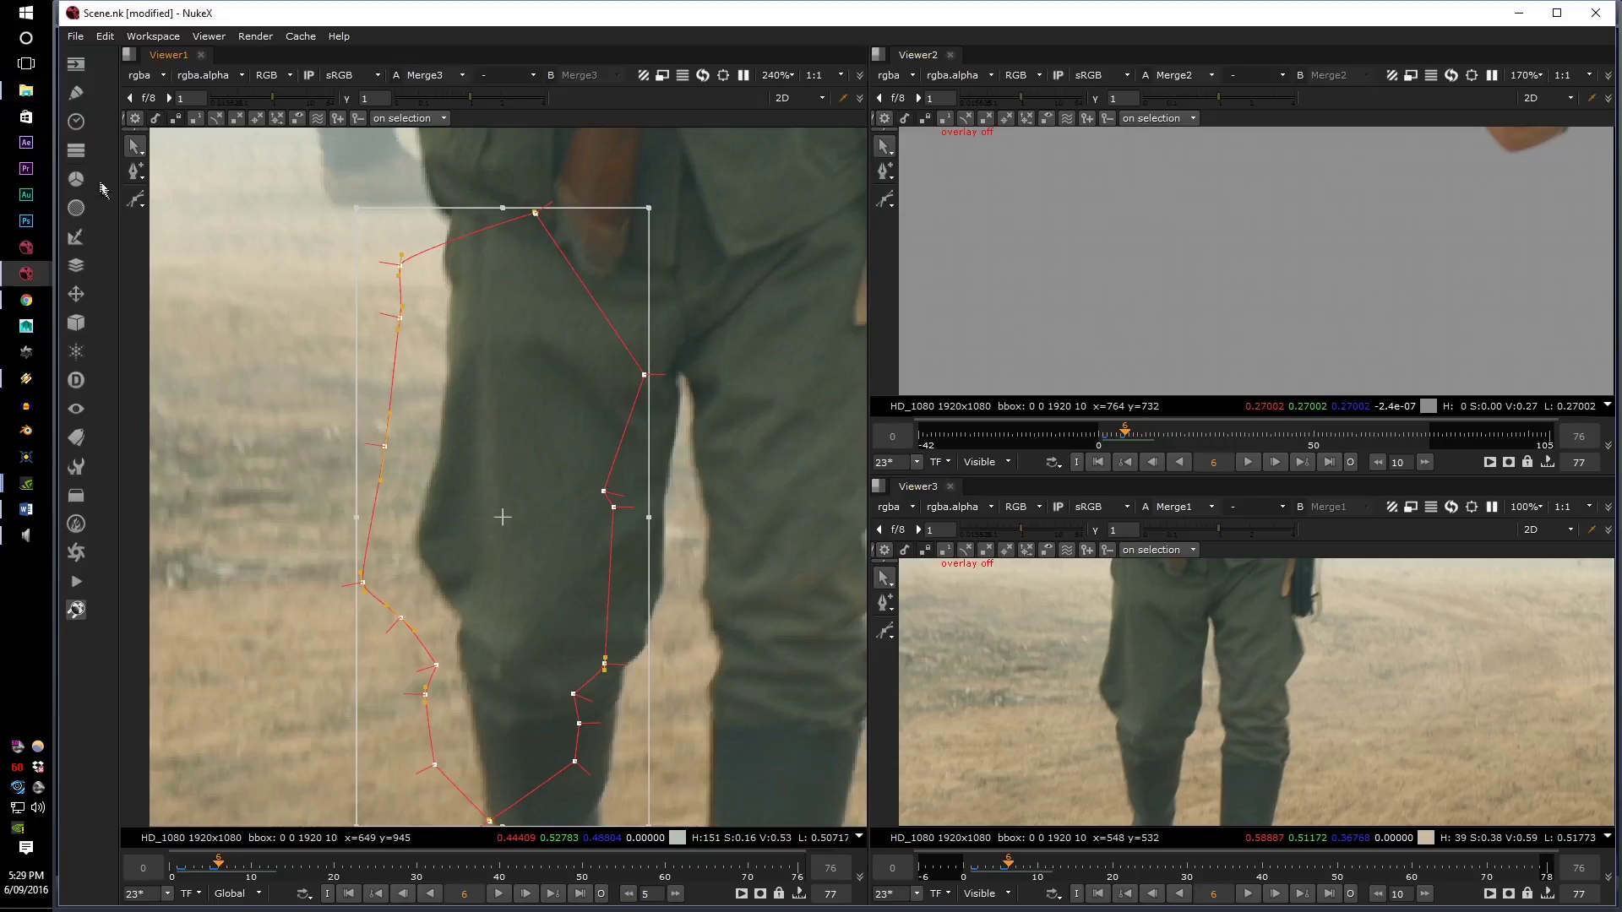
{"action": "left_click", "coordinate": [134, 202]}
{"action": "middle_click_drag", "start_coordinate": [498, 465], "coordinate": [461, 431]}
{"action": "middle_click_drag", "start_coordinate": [479, 297], "coordinate": [453, 341]}
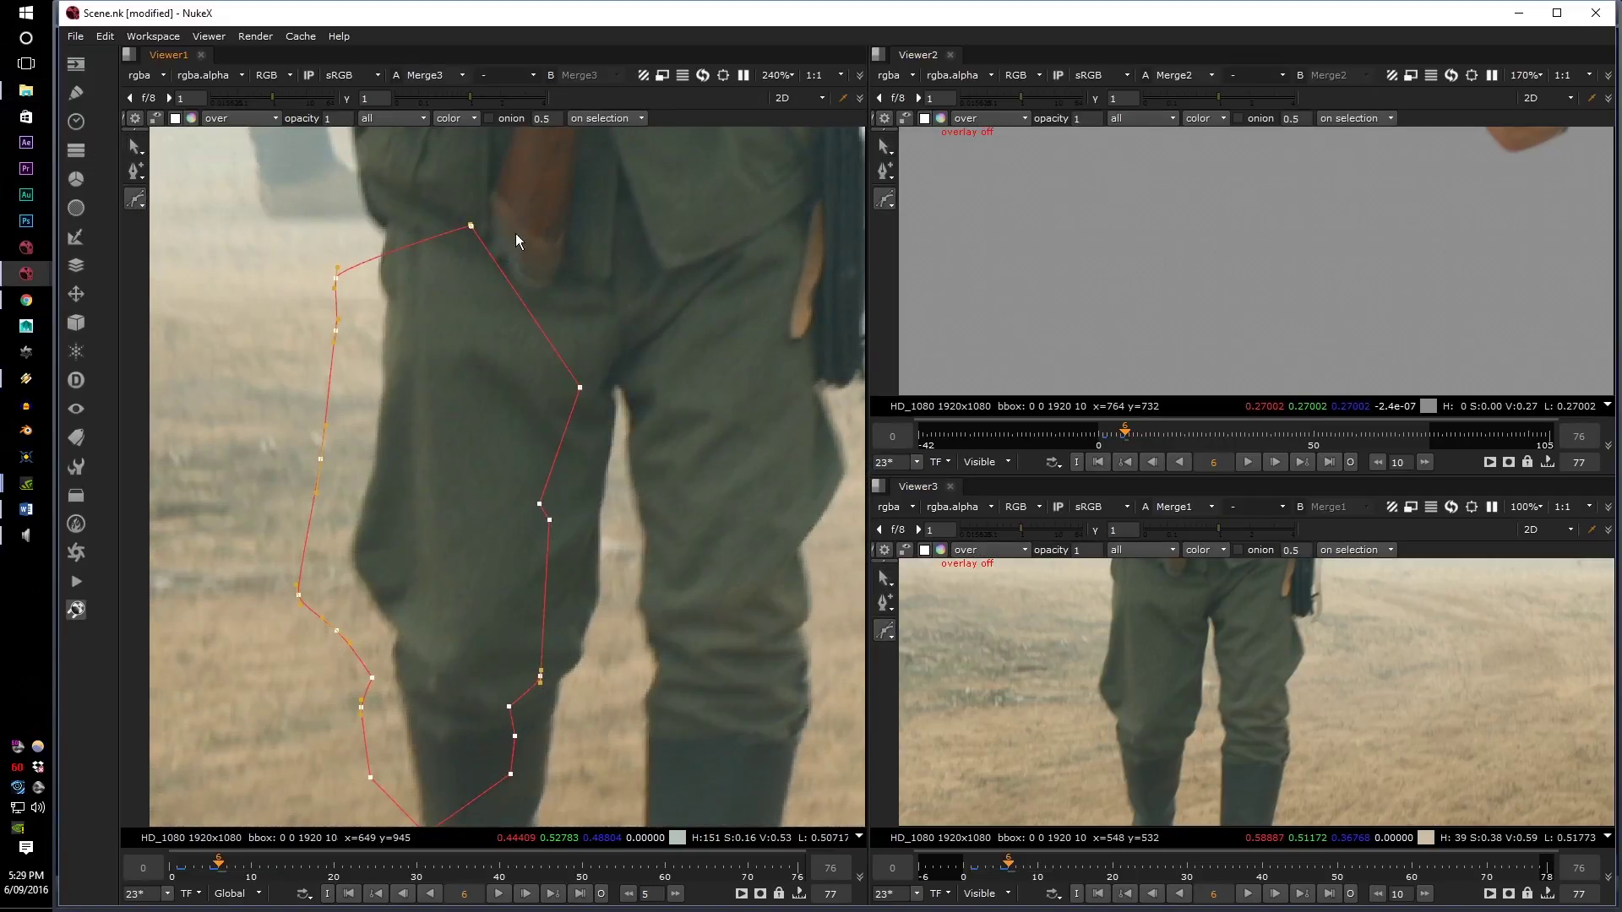
{"action": "left_click", "coordinate": [514, 228]}
{"action": "left_click_drag", "start_coordinate": [395, 230], "coordinate": [388, 245]}
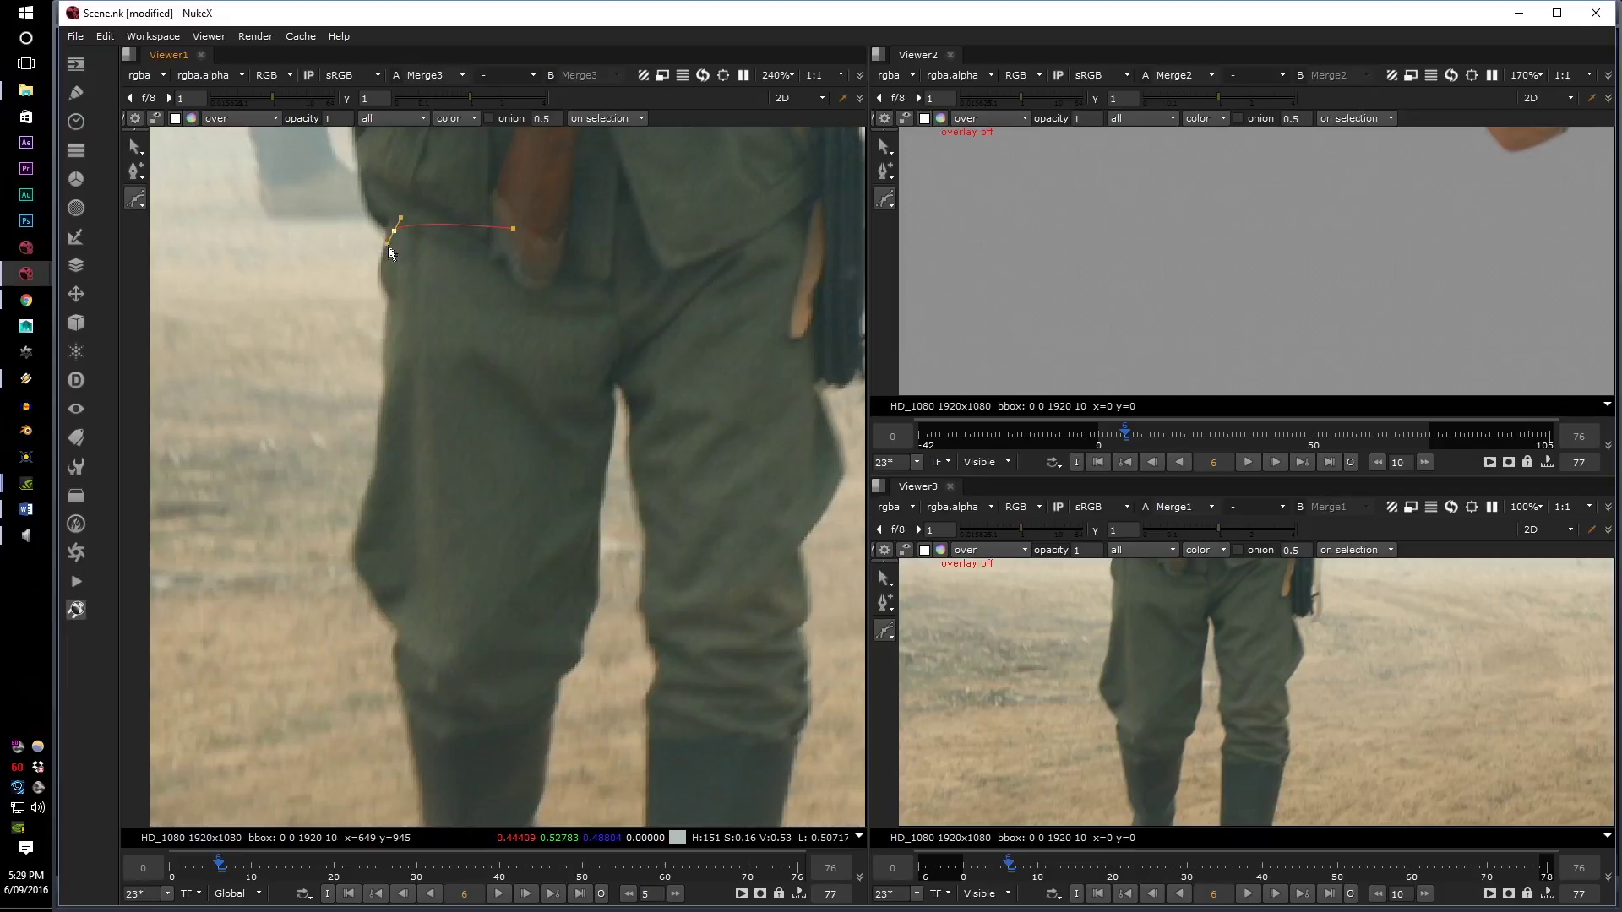
- Trace the outer edge of the thigh from the hip down to the widest part of the knee
{"action": "scroll", "coordinate": [389, 235], "scroll_direction": "up", "scroll_amount": 5}
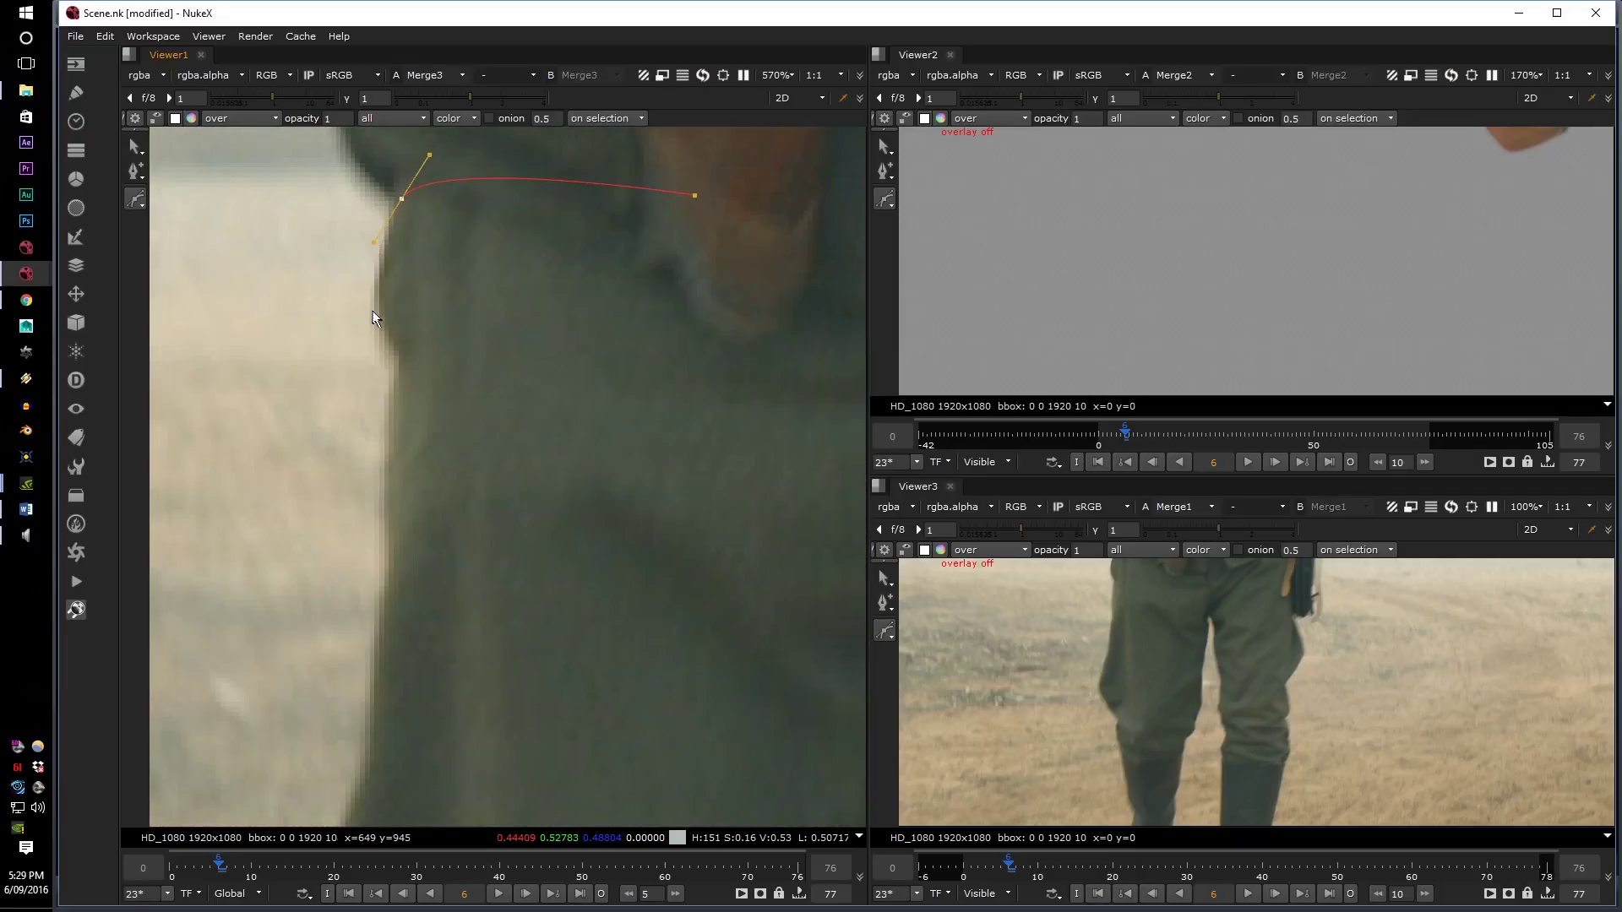
{"action": "left_click", "coordinate": [371, 309]}
{"action": "left_click", "coordinate": [388, 531]}
{"action": "middle_click_drag", "start_coordinate": [388, 531], "coordinate": [382, 238]}
{"action": "mouse_move", "coordinate": [362, 464]}
{"action": "left_mouse_down"}
{"action": "mouse_move", "coordinate": [358, 490]}
{"action": "mouse_move", "coordinate": [360, 449]}
{"action": "left_mouse_up"}
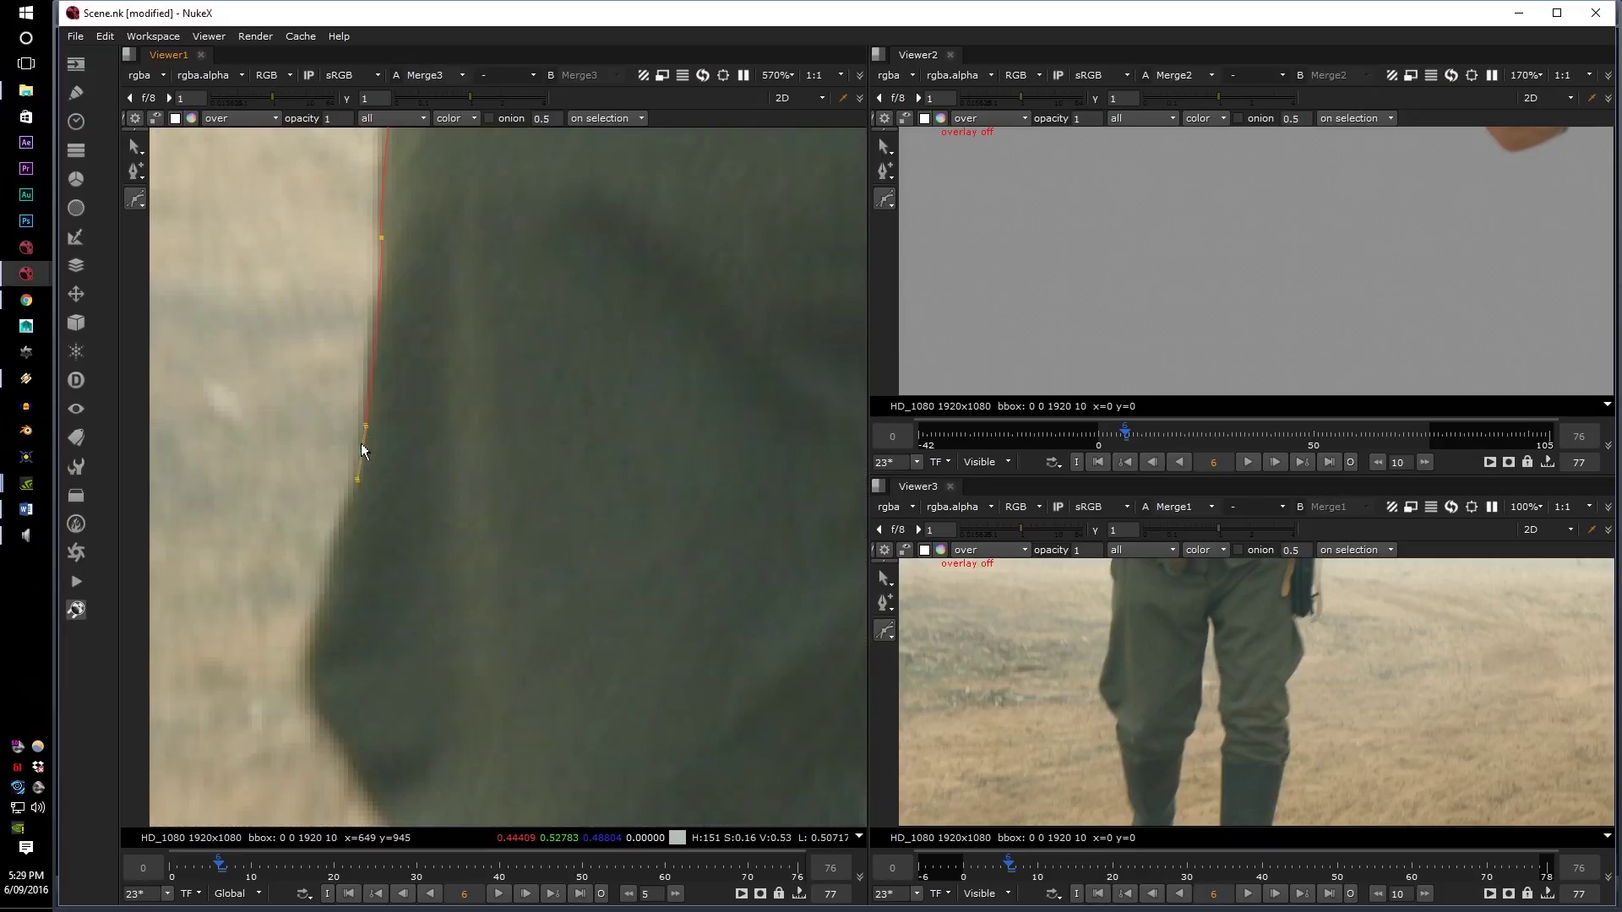
{"action": "left_click_drag", "start_coordinate": [301, 674], "coordinate": [302, 683]}
{"action": "middle_click_drag", "start_coordinate": [302, 683], "coordinate": [267, 428]}
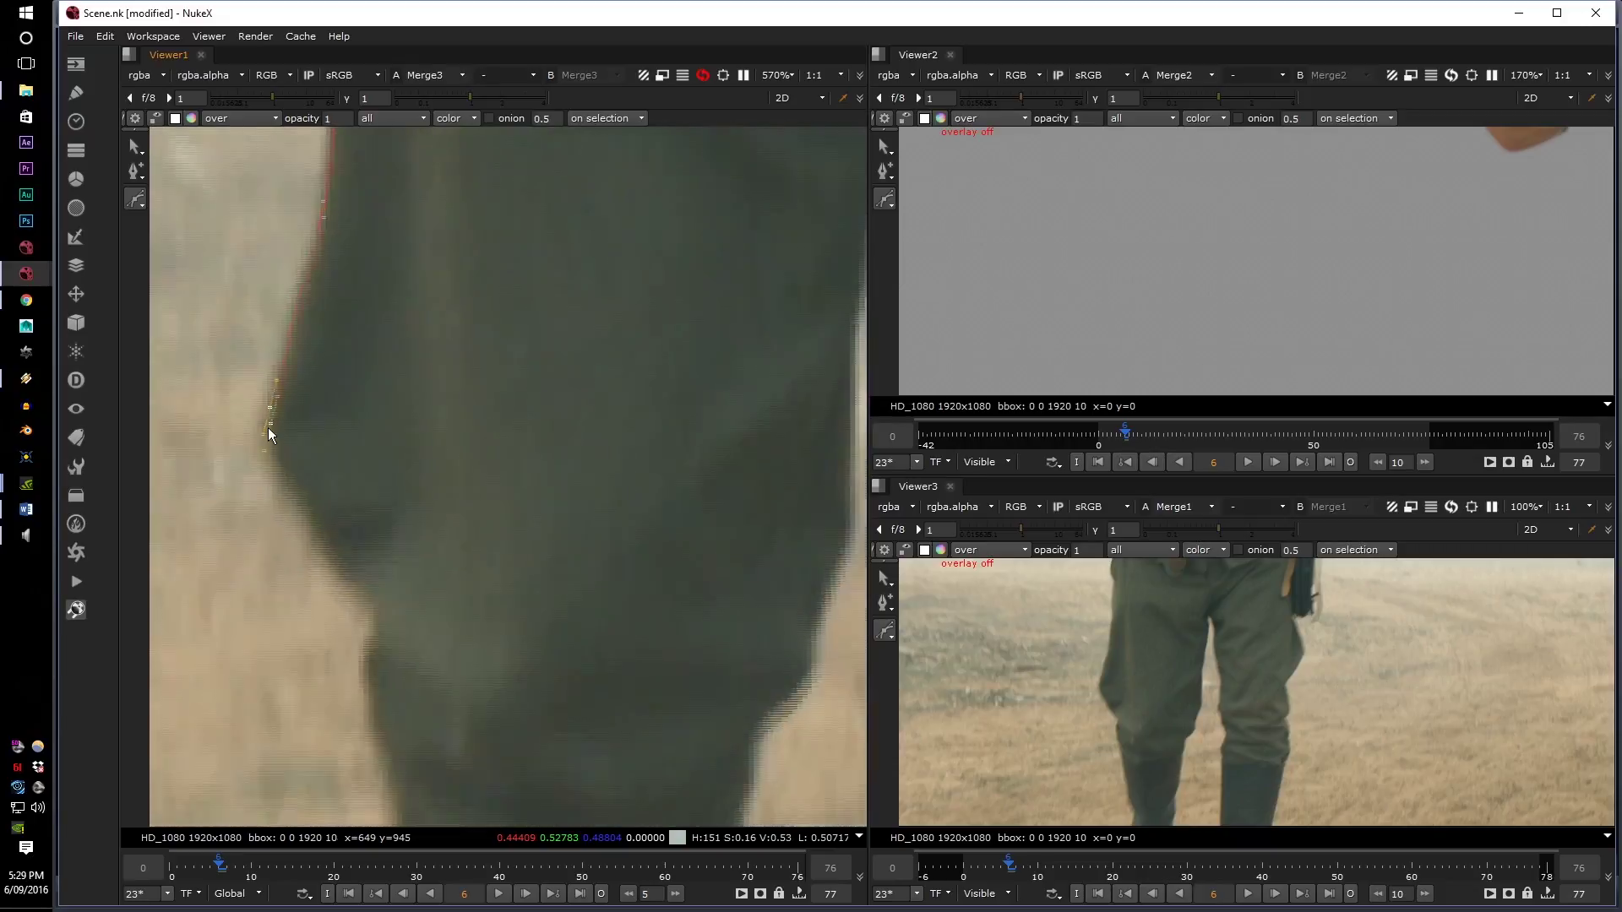
- Continue the Bezier below the outer knee, across the top of the boot and up to the inner knee
{"action": "middle_click_drag", "start_coordinate": [365, 613], "coordinate": [322, 409]}
{"action": "left_click", "coordinate": [352, 591]}
{"action": "left_click", "coordinate": [550, 665]}
{"action": "left_click", "coordinate": [699, 603]}
{"action": "left_click", "coordinate": [701, 533]}
{"action": "left_click", "coordinate": [766, 472]}
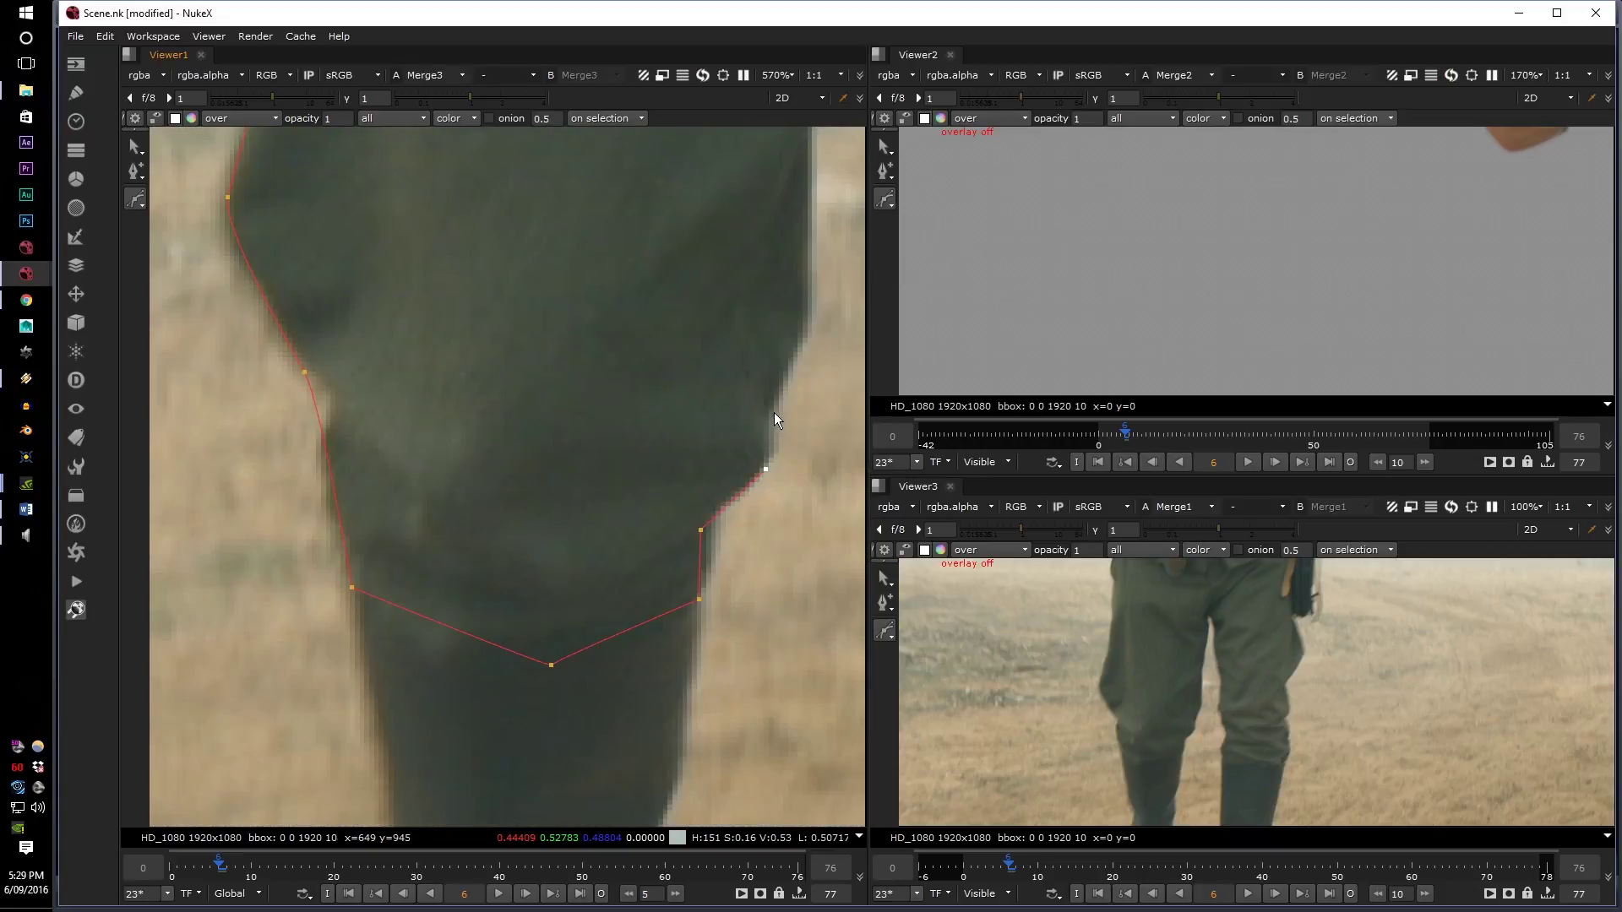
- Trace the inner leg edge up past the crotch and close the Bezier at its starting point
{"action": "left_click", "coordinate": [773, 415]}
{"action": "middle_click_drag", "start_coordinate": [781, 380], "coordinate": [641, 555]}
{"action": "left_click", "coordinate": [674, 487]}
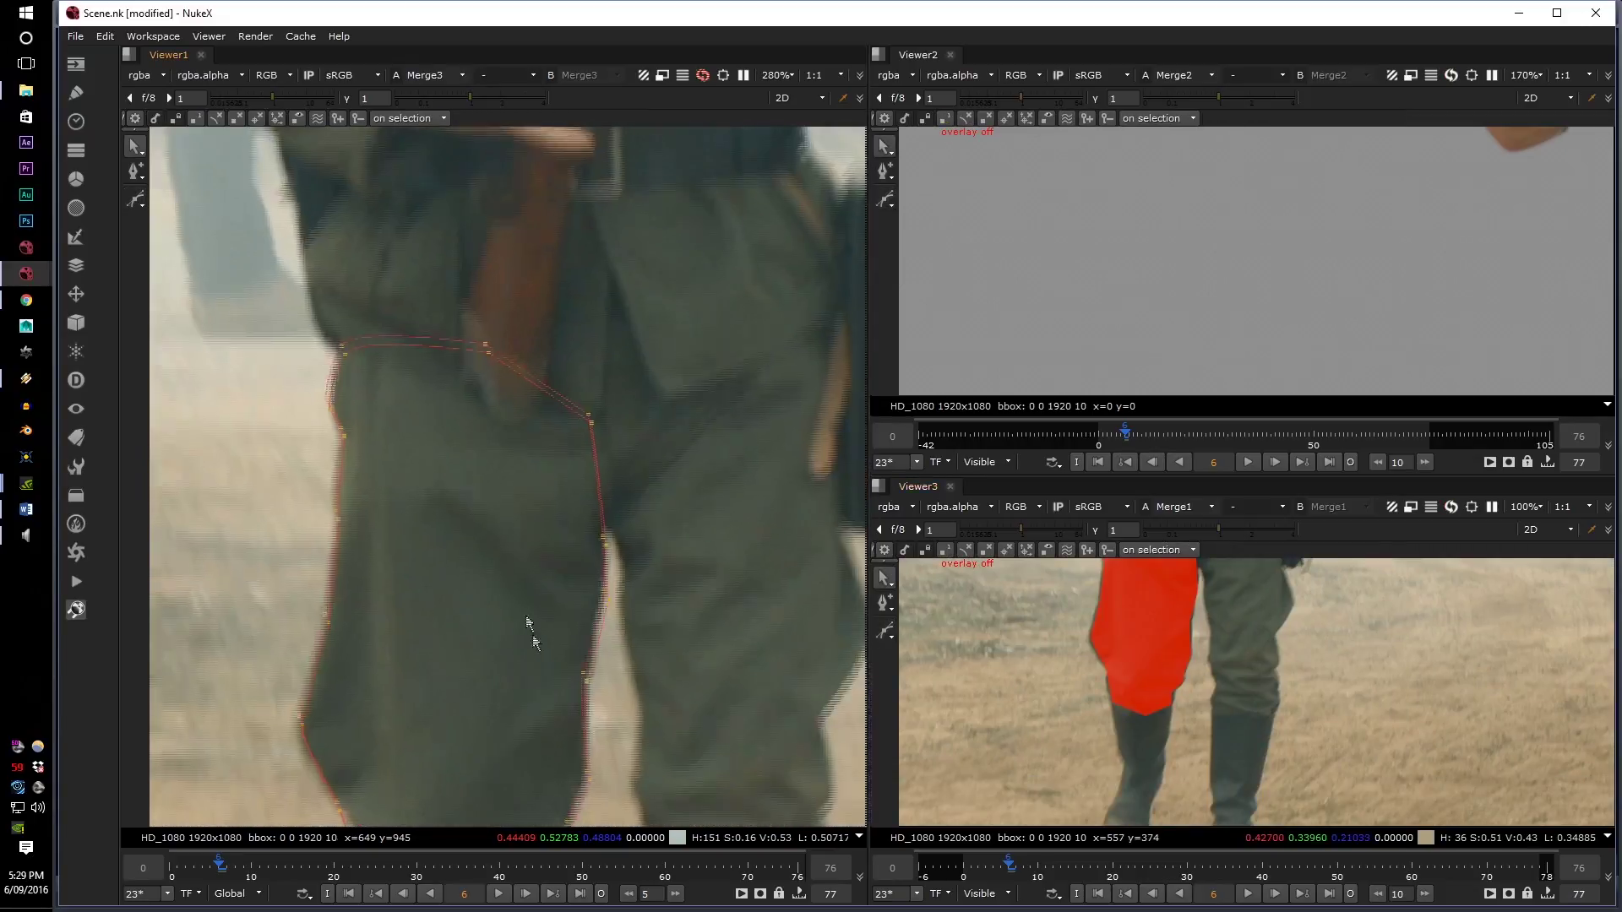
{"action": "middle_click_drag", "start_coordinate": [559, 798], "coordinate": [517, 614]}
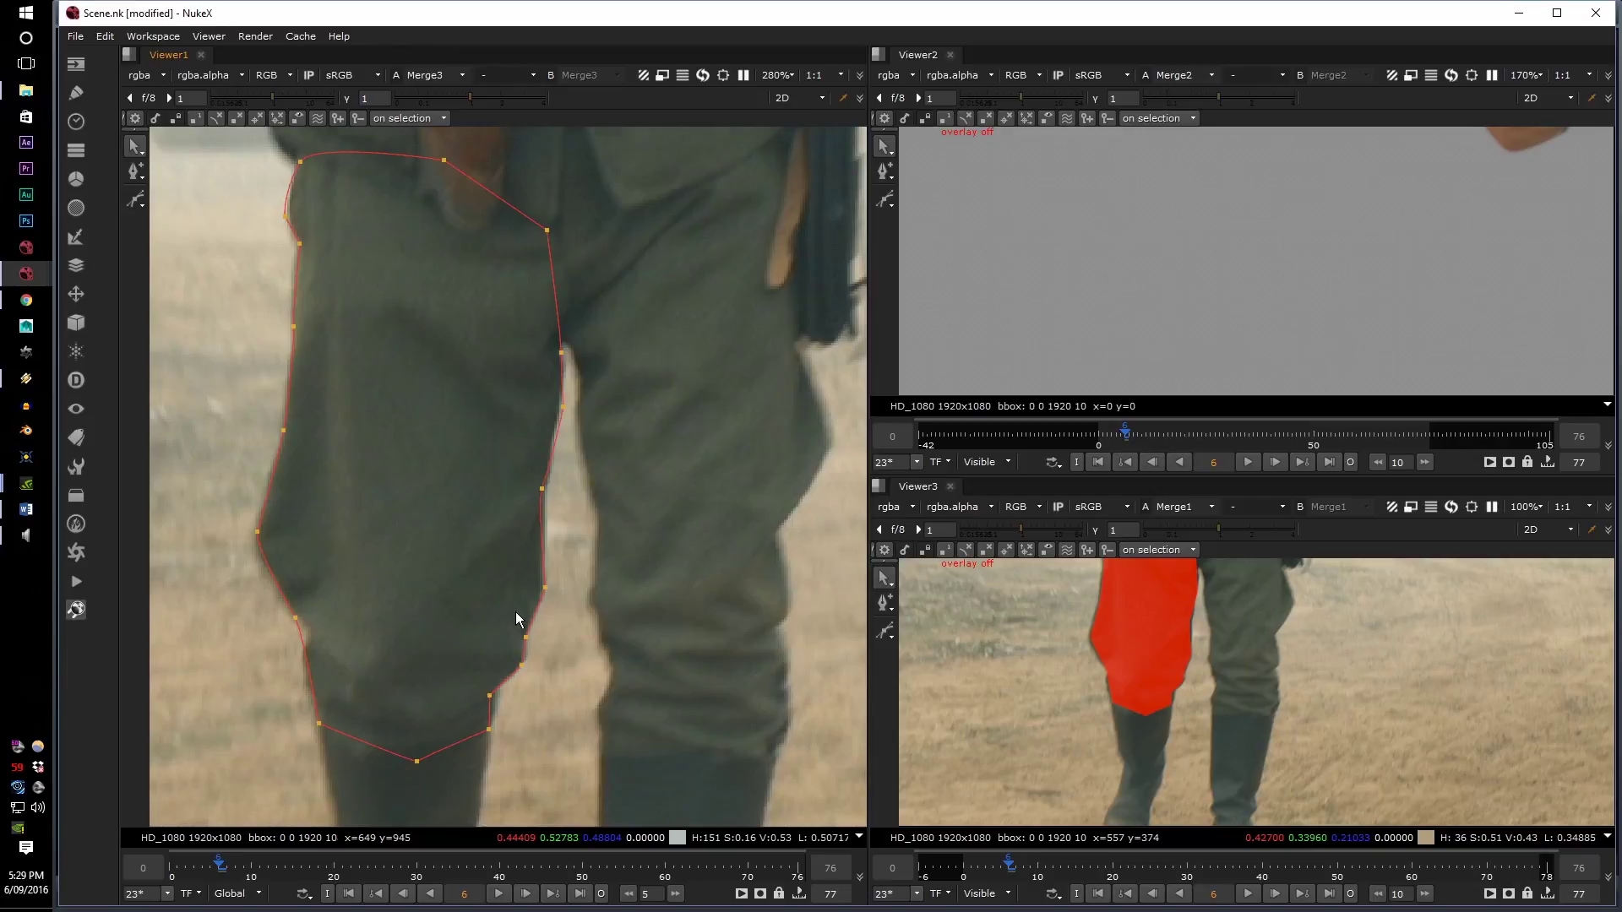
- Refine the point below the outer knee so the shape follows the trouser crease at frame 6
{"action": "scroll", "coordinate": [516, 614], "scroll_direction": "down", "scroll_amount": 2}
{"action": "middle_click_drag", "start_coordinate": [496, 692], "coordinate": [504, 629]}
{"action": "left_click_drag", "start_coordinate": [287, 701], "coordinate": [398, 498]}
{"action": "scroll", "coordinate": [398, 505], "scroll_direction": "up", "scroll_amount": 2}
{"action": "left_click", "coordinate": [306, 607]}
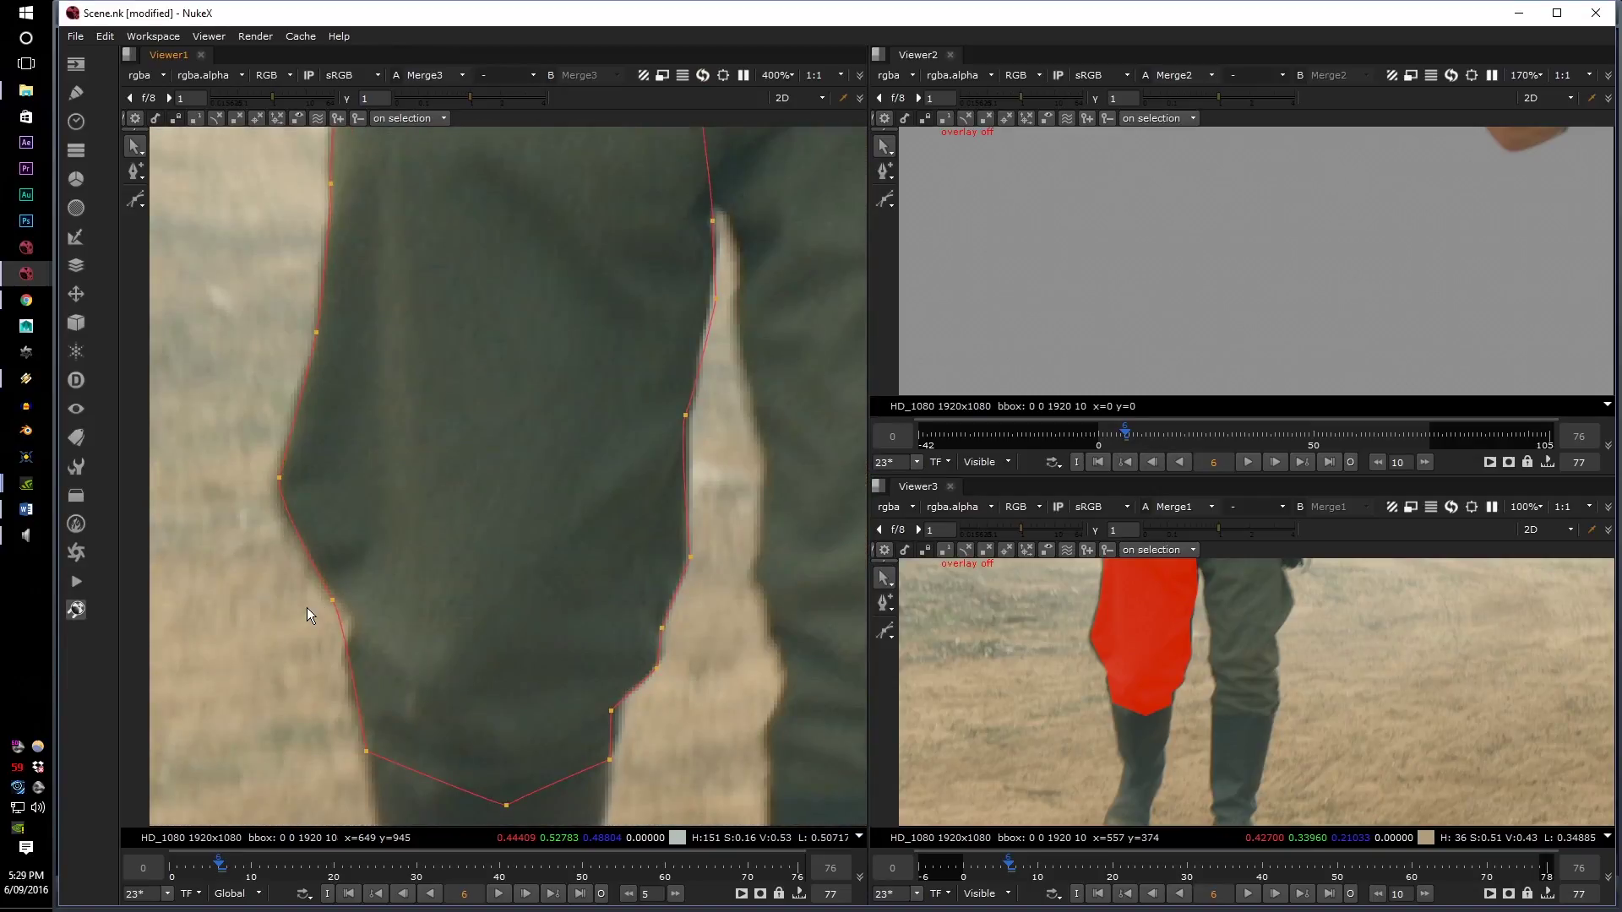
{"action": "left_click_drag", "start_coordinate": [336, 610], "coordinate": [342, 613]}
{"action": "middle_click_drag", "start_coordinate": [381, 510], "coordinate": [370, 624]}
{"action": "scroll", "coordinate": [370, 623], "scroll_direction": "down", "scroll_amount": 3}
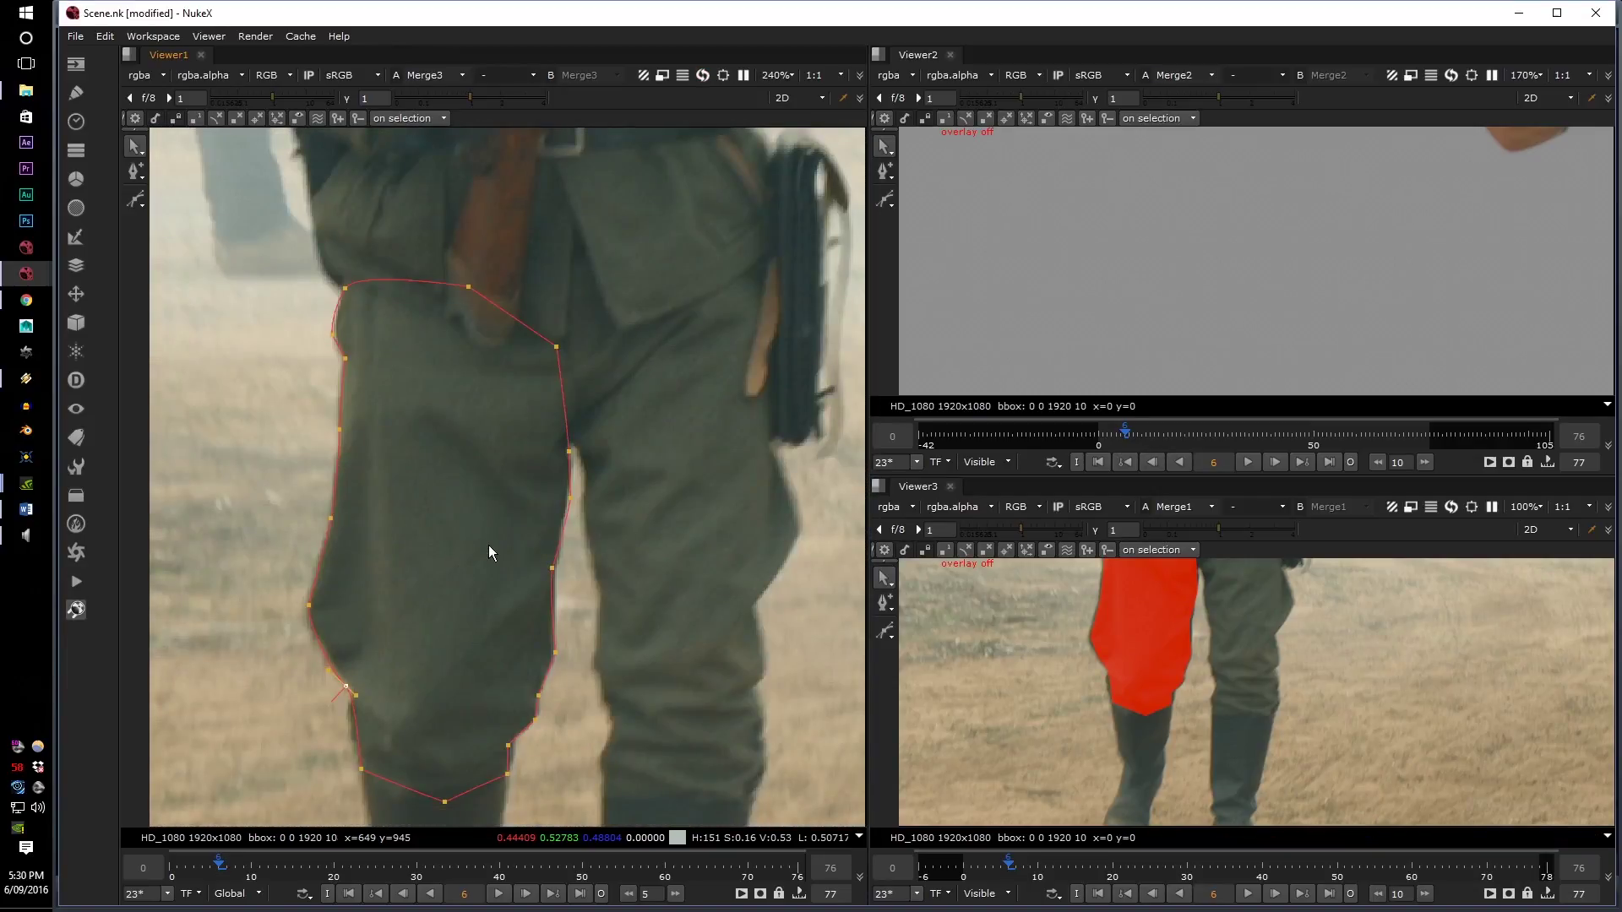
- Step forward and back from frame 6, continuing to frame 10, to examine how the leg moves relative to the new shape
{"action": "key", "text": "Right"}
{"action": "key", "text": "Right"}
{"action": "key", "text": "Right"}
{"action": "key", "text": "Left"}
{"action": "key", "text": "Left"}
{"action": "key", "text": "Left"}
{"action": "scroll", "coordinate": [488, 545], "scroll_direction": "down", "scroll_amount": 2}
{"action": "key", "text": "Right"}
{"action": "key", "text": "Right"}
{"action": "key", "text": "Right"}
{"action": "key", "text": "Right"}
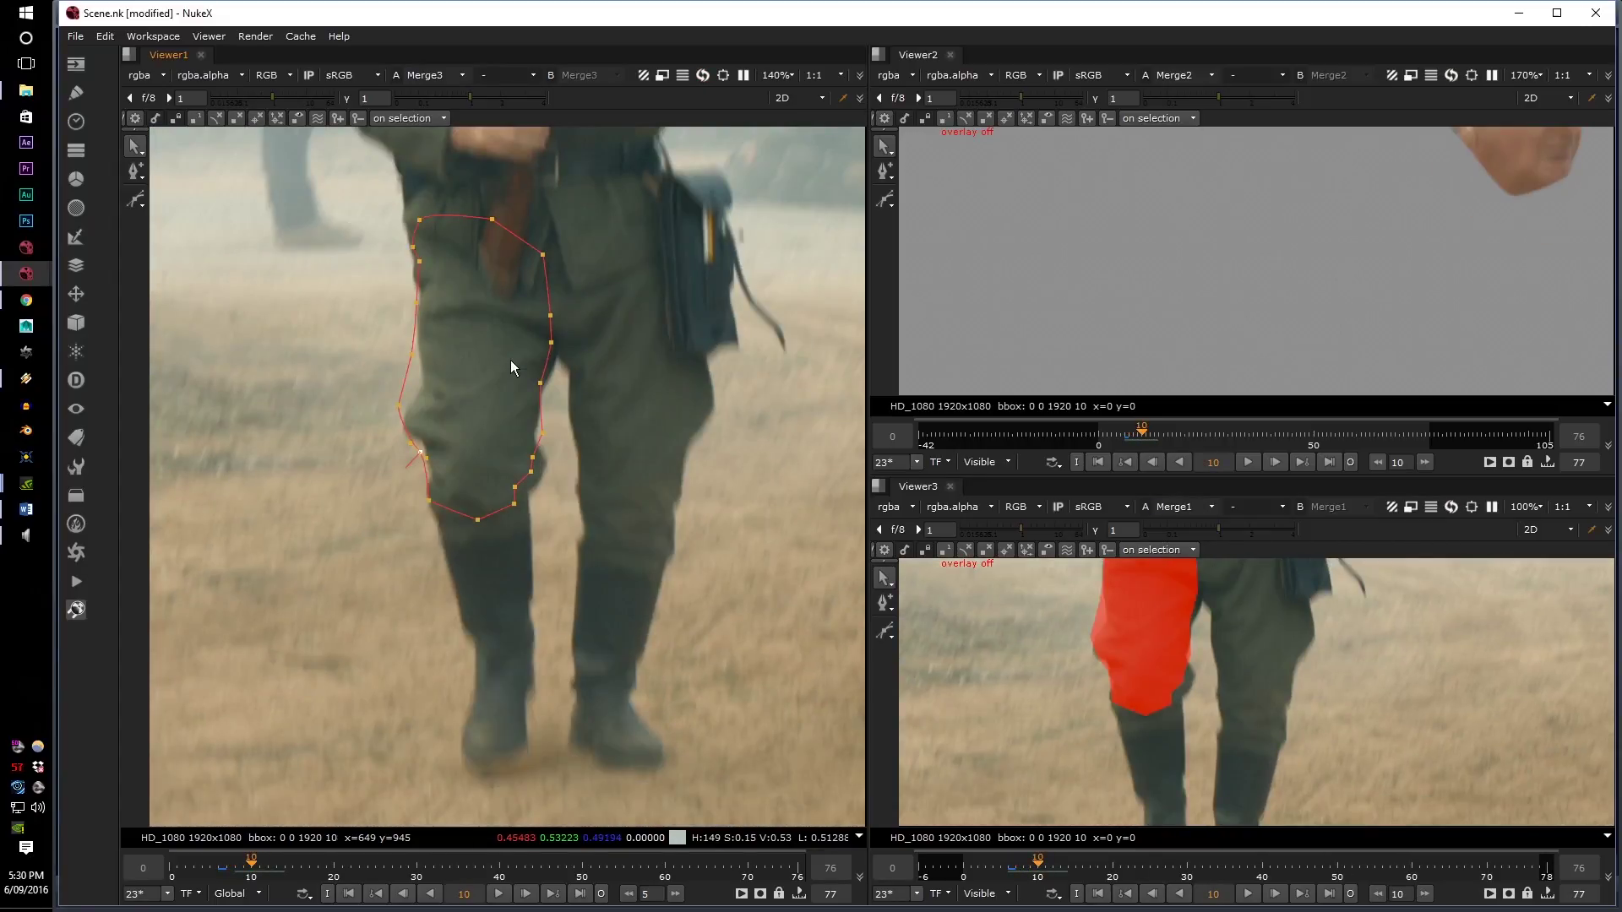
- Compare frames 10 and 11, then at frame 11 select all the shape's points and move them down over the leg
{"action": "key", "text": "Right"}
{"action": "key", "text": "Left"}
{"action": "key", "text": "Right"}
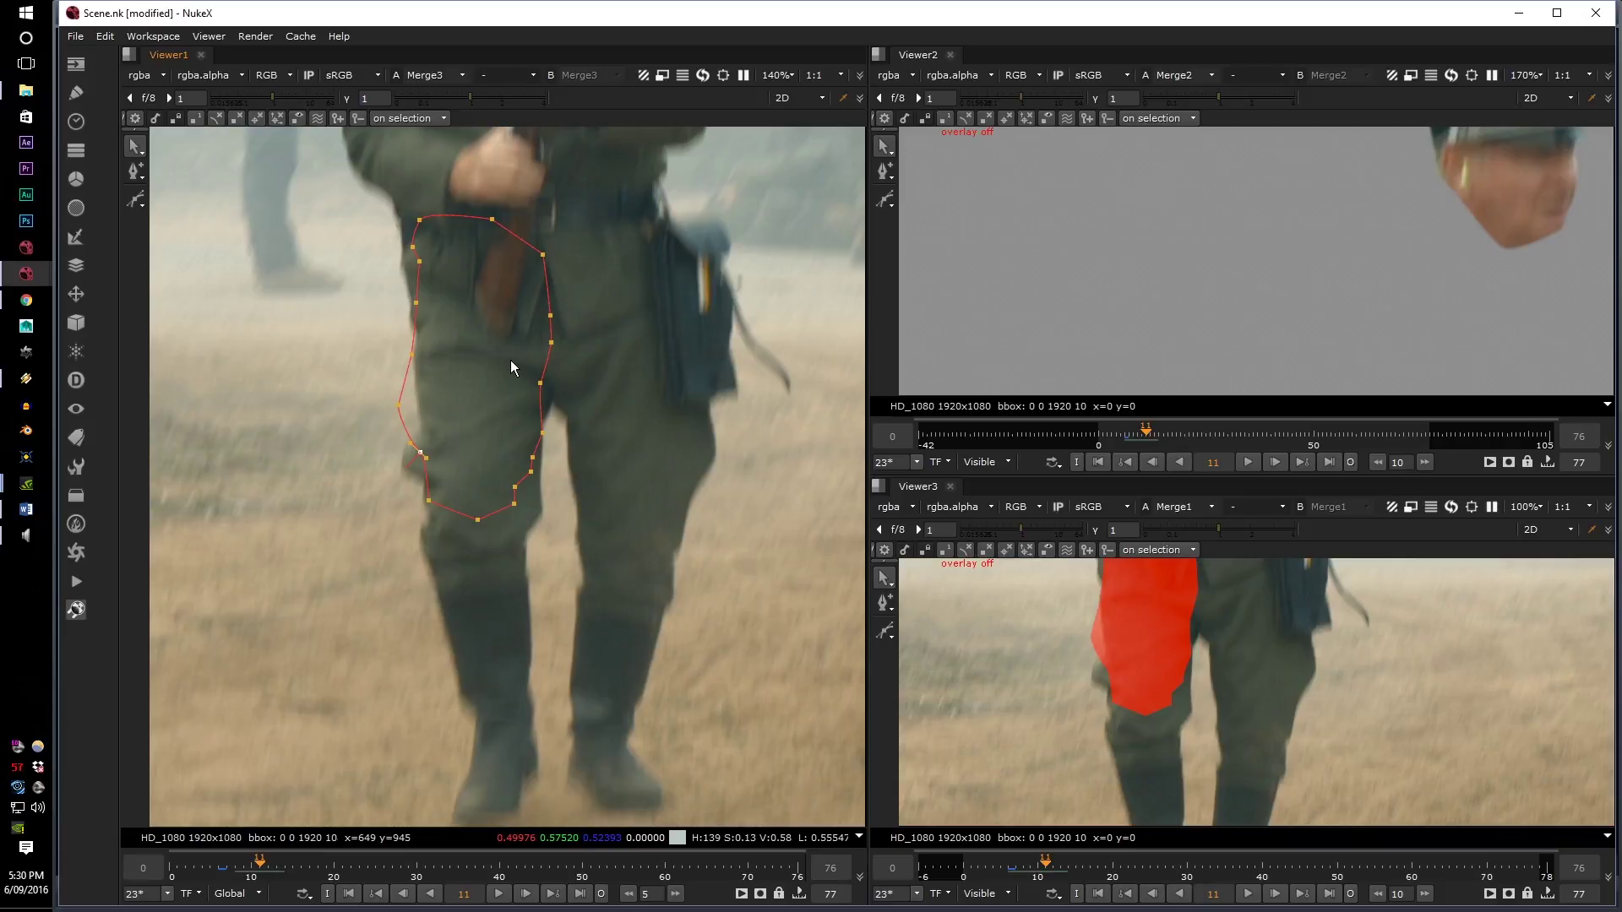
{"action": "key", "text": "Left"}
{"action": "key", "text": "Right"}
{"action": "key", "text": "ctrl+a"}
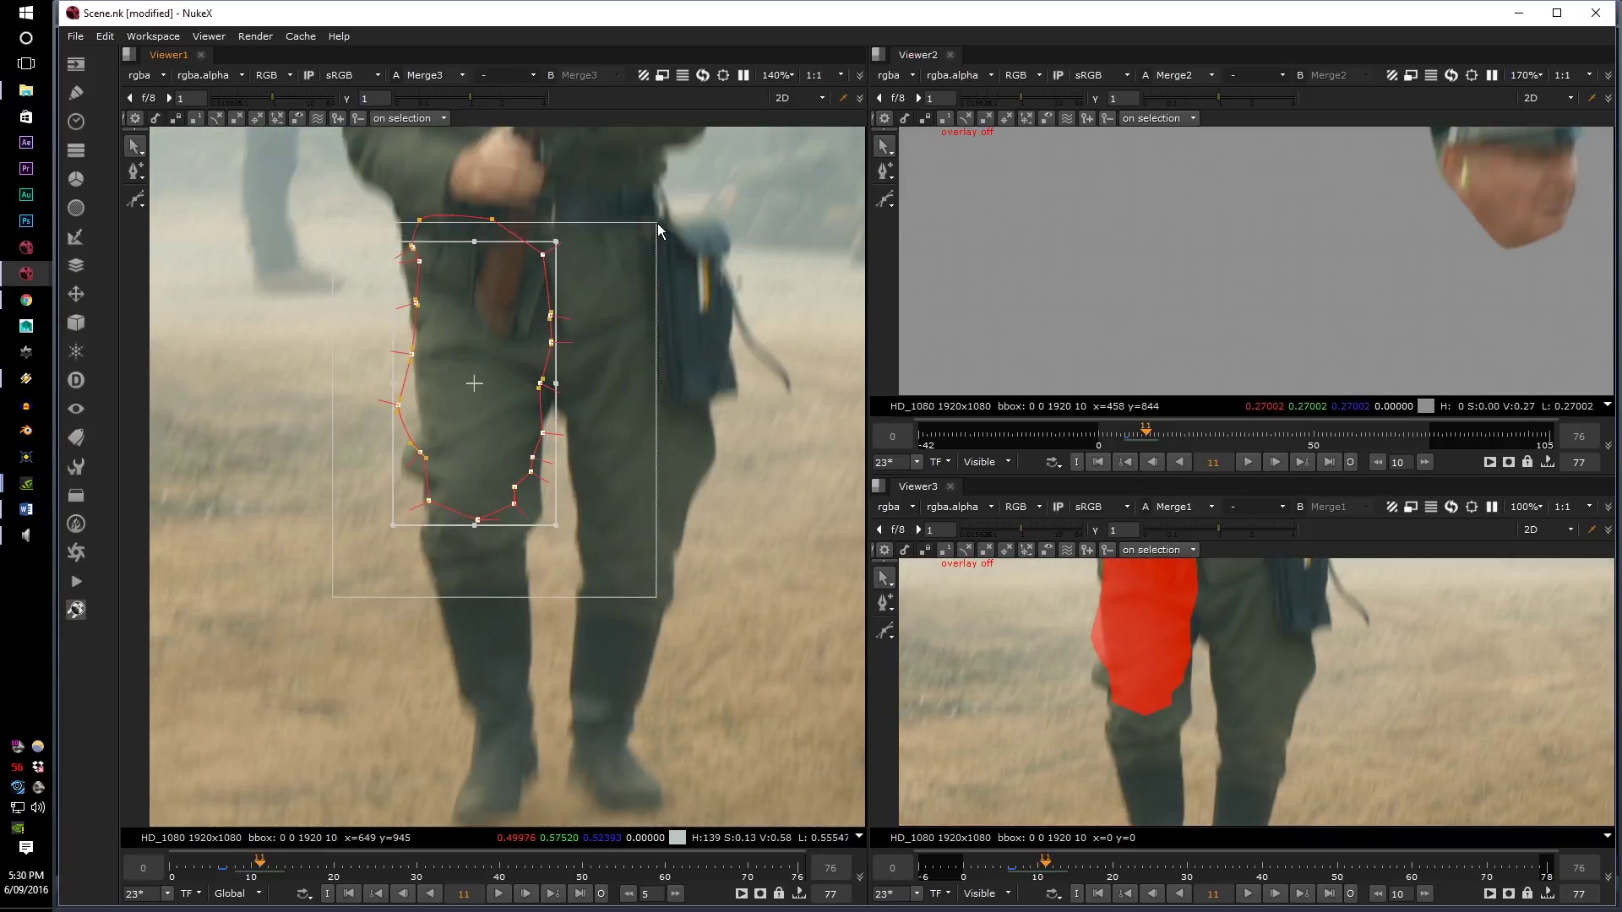
{"action": "left_click_drag", "start_coordinate": [439, 394], "coordinate": [437, 490]}
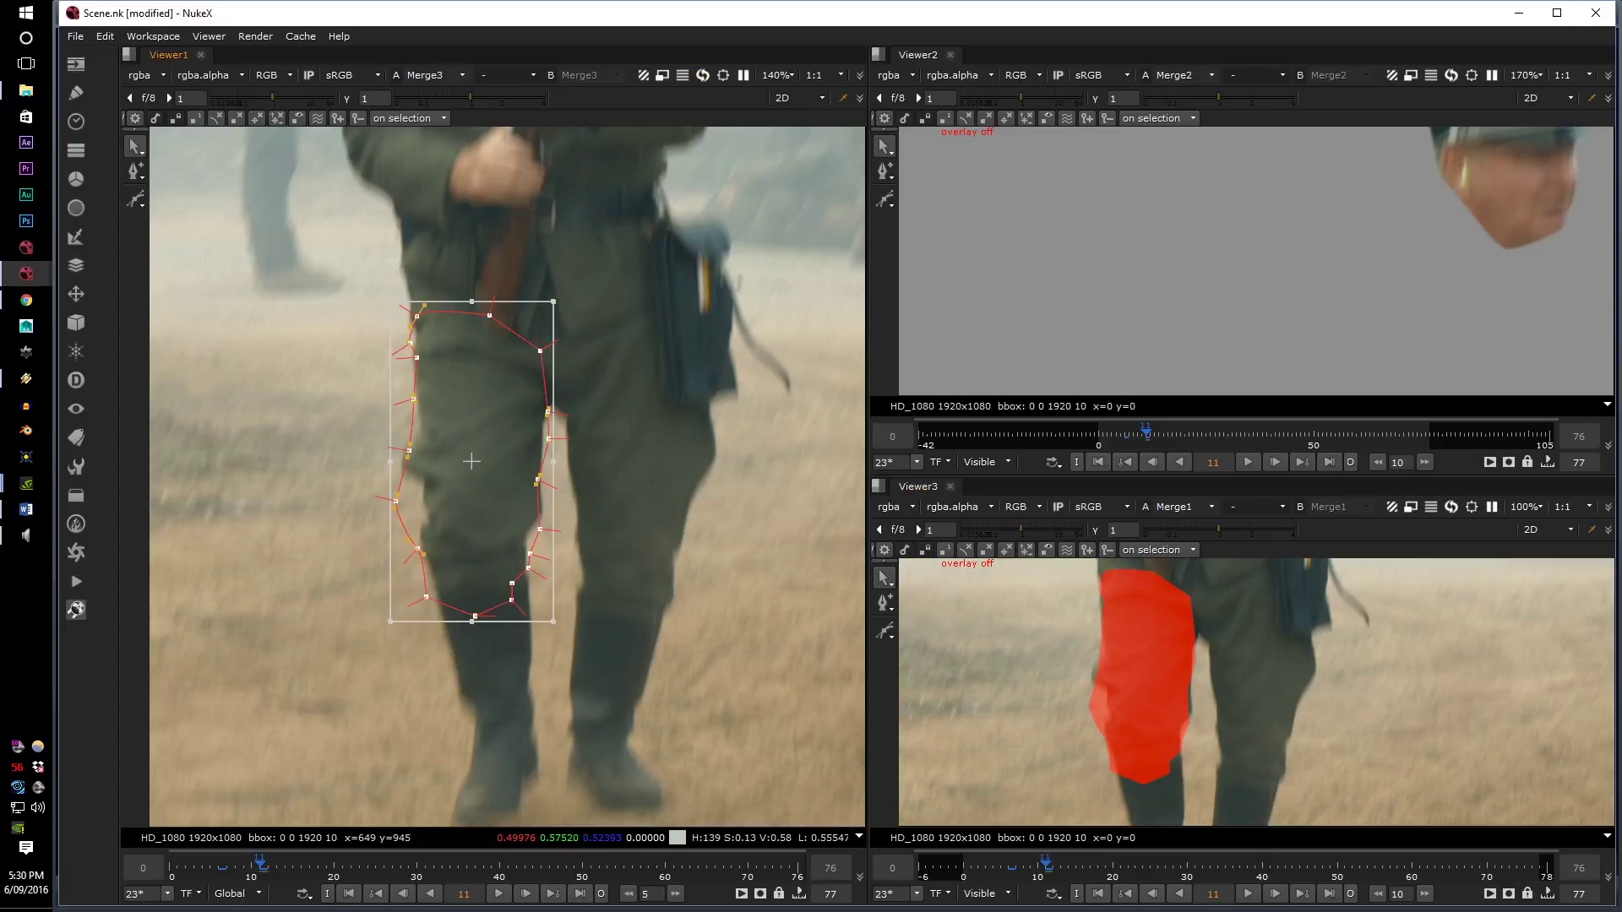
- Limit Bezier2's lifetime to the frame range 6 to 11
{"action": "left_click_drag", "start_coordinate": [1621, 175], "coordinate": [845, 147]}
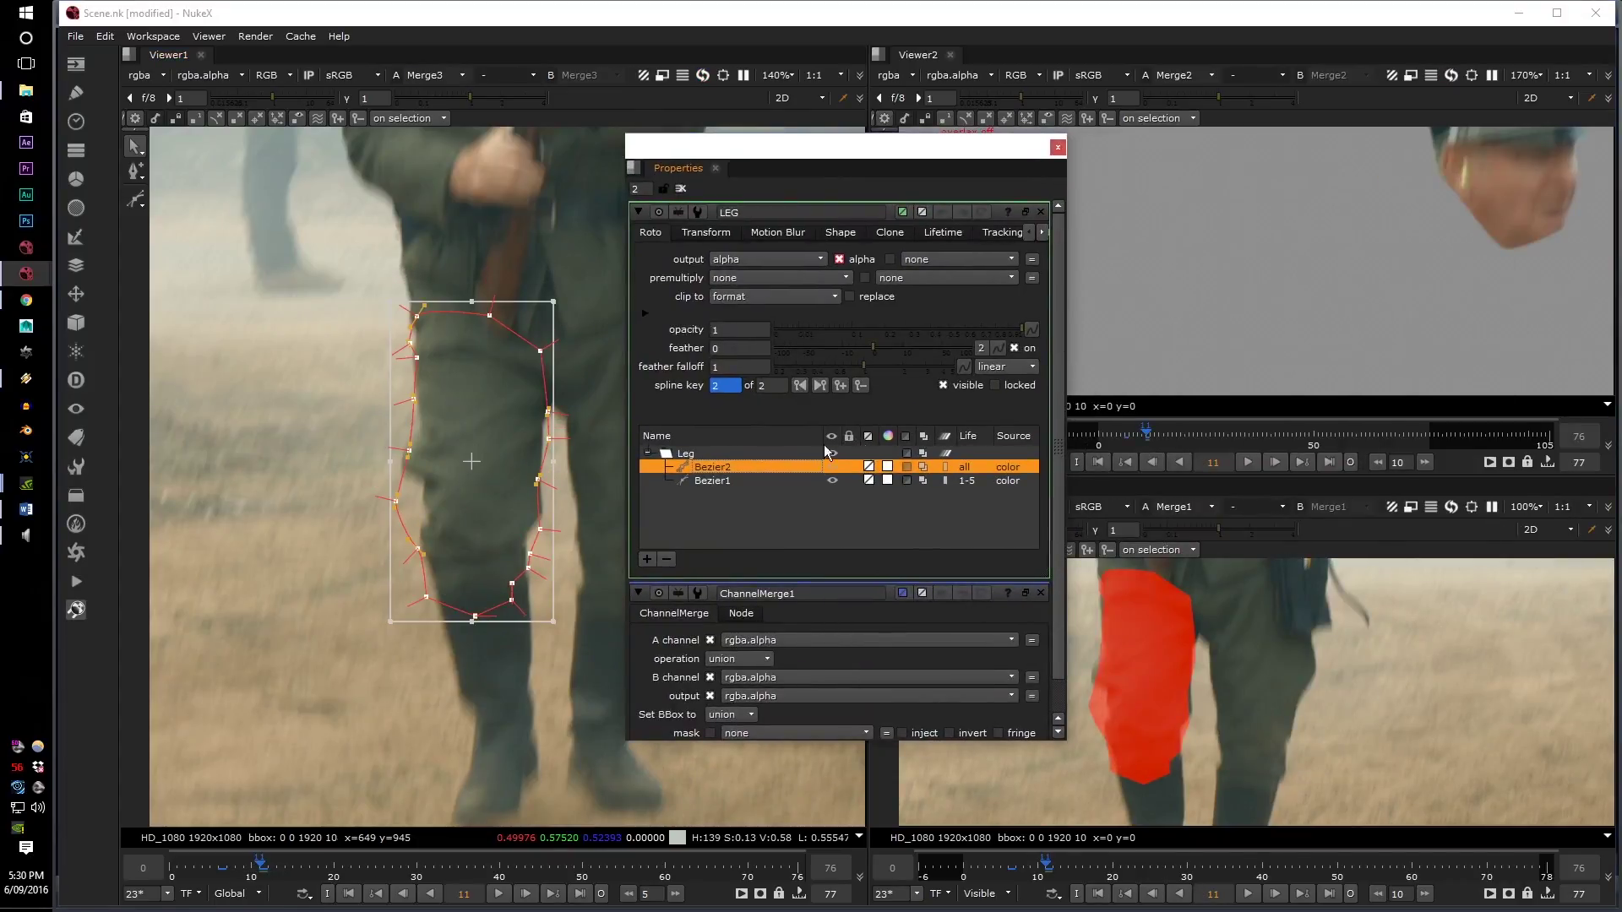
{"action": "left_click", "coordinate": [964, 468]}
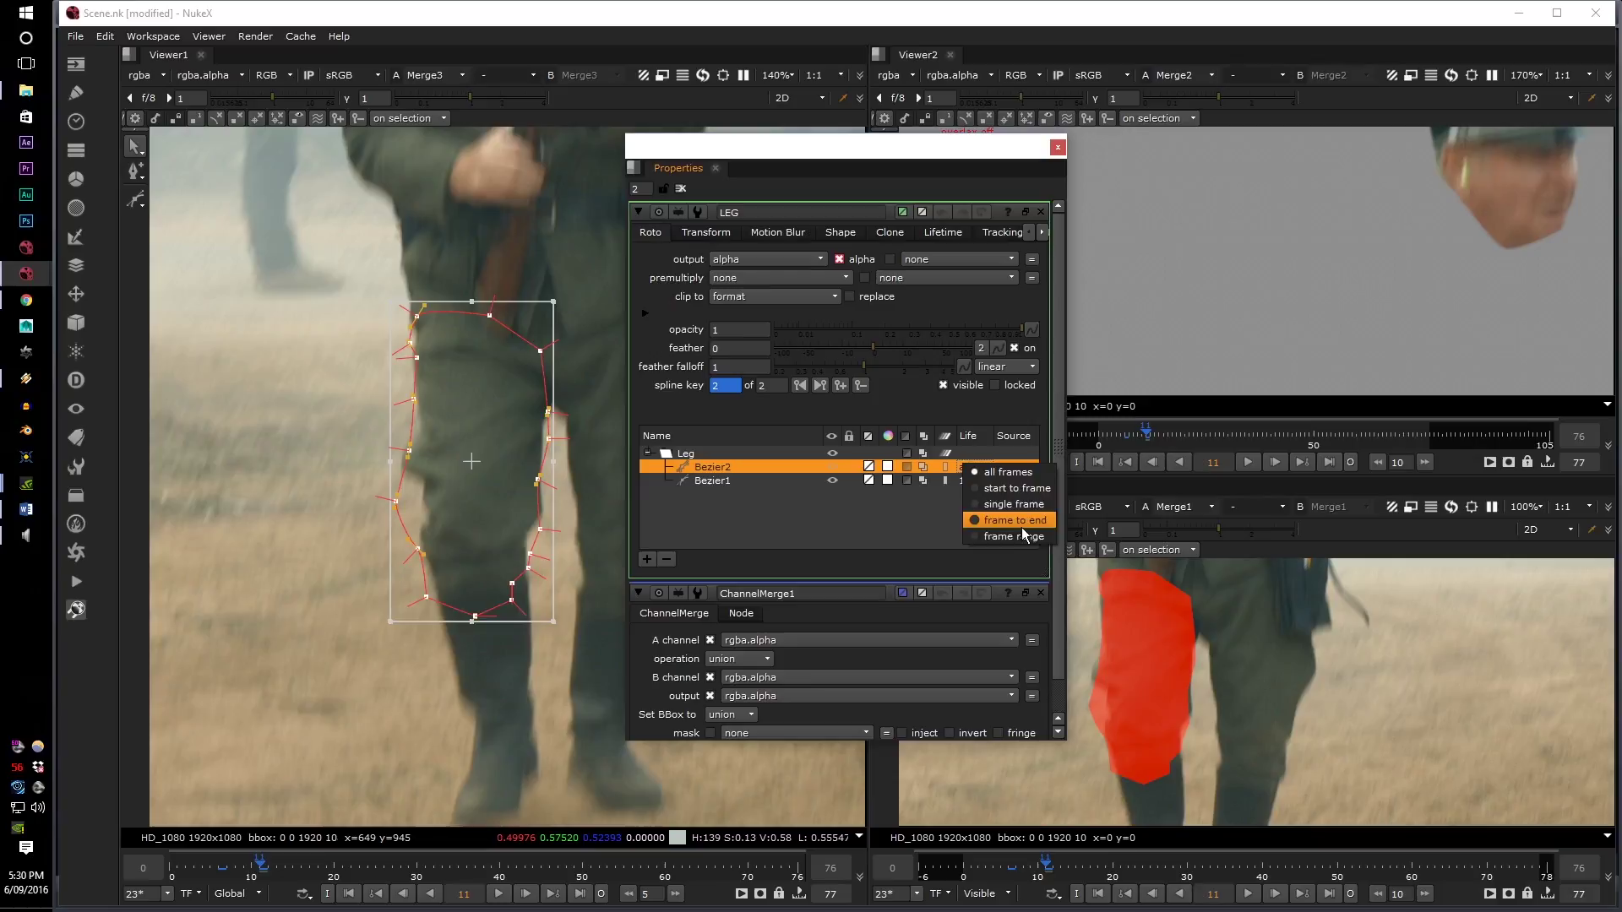
{"action": "left_click", "coordinate": [1017, 546]}
{"action": "left_click", "coordinate": [1015, 537]}
{"action": "left_click", "coordinate": [965, 467]}
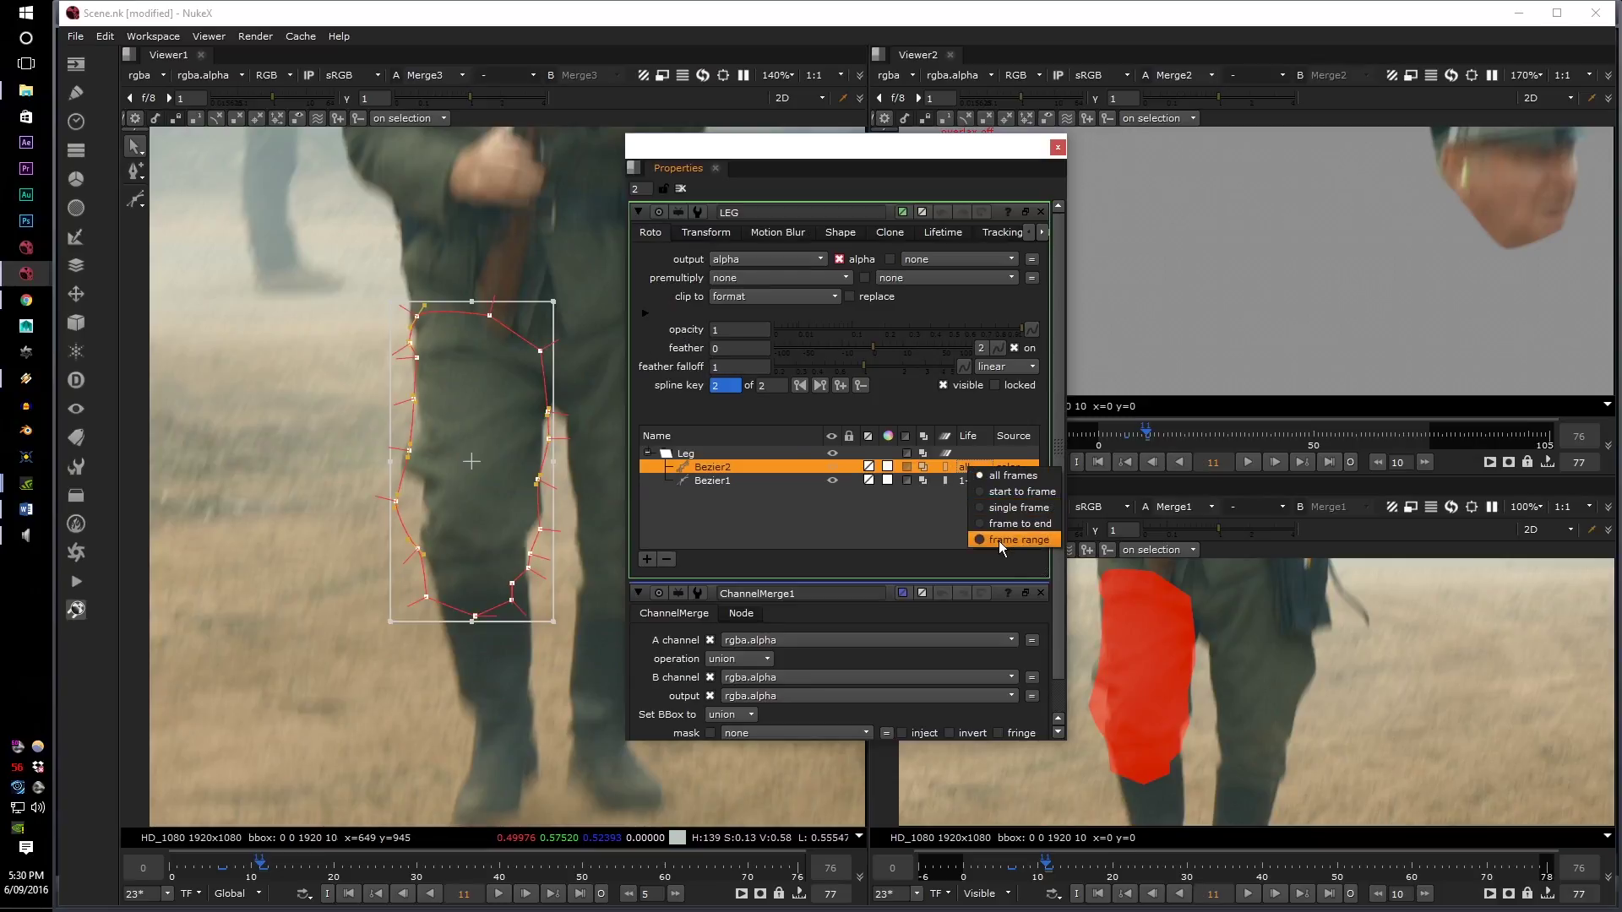
{"action": "left_click", "coordinate": [1003, 544]}
{"action": "left_click", "coordinate": [799, 438]}
{"action": "key", "text": "Tab"}
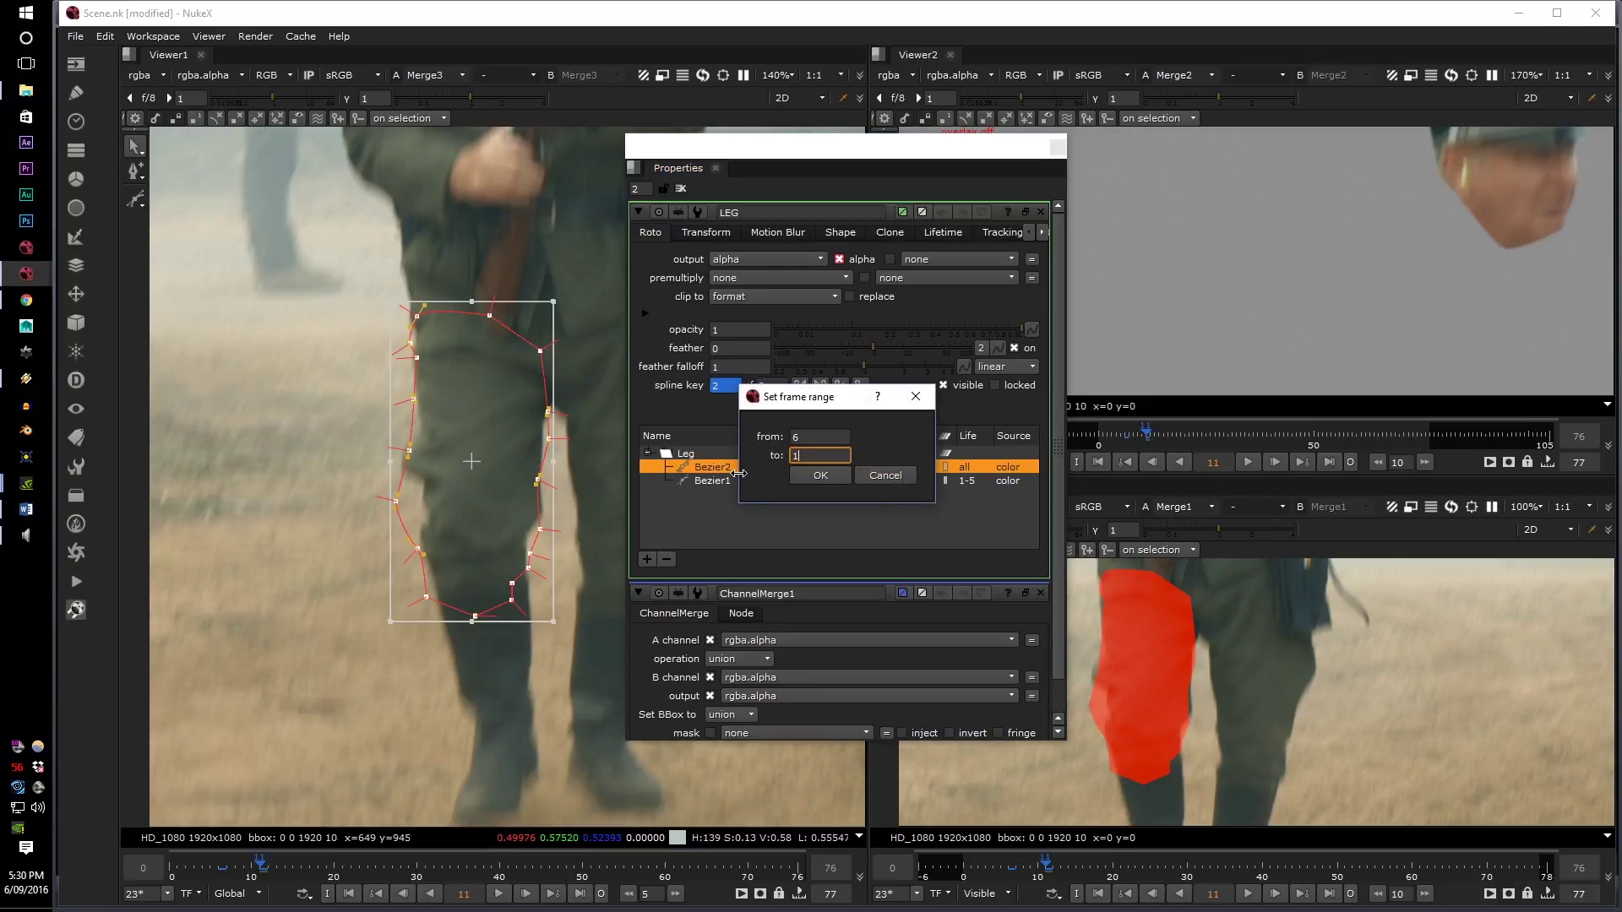
{"action": "type", "text": "11"}
{"action": "key", "text": "Return"}
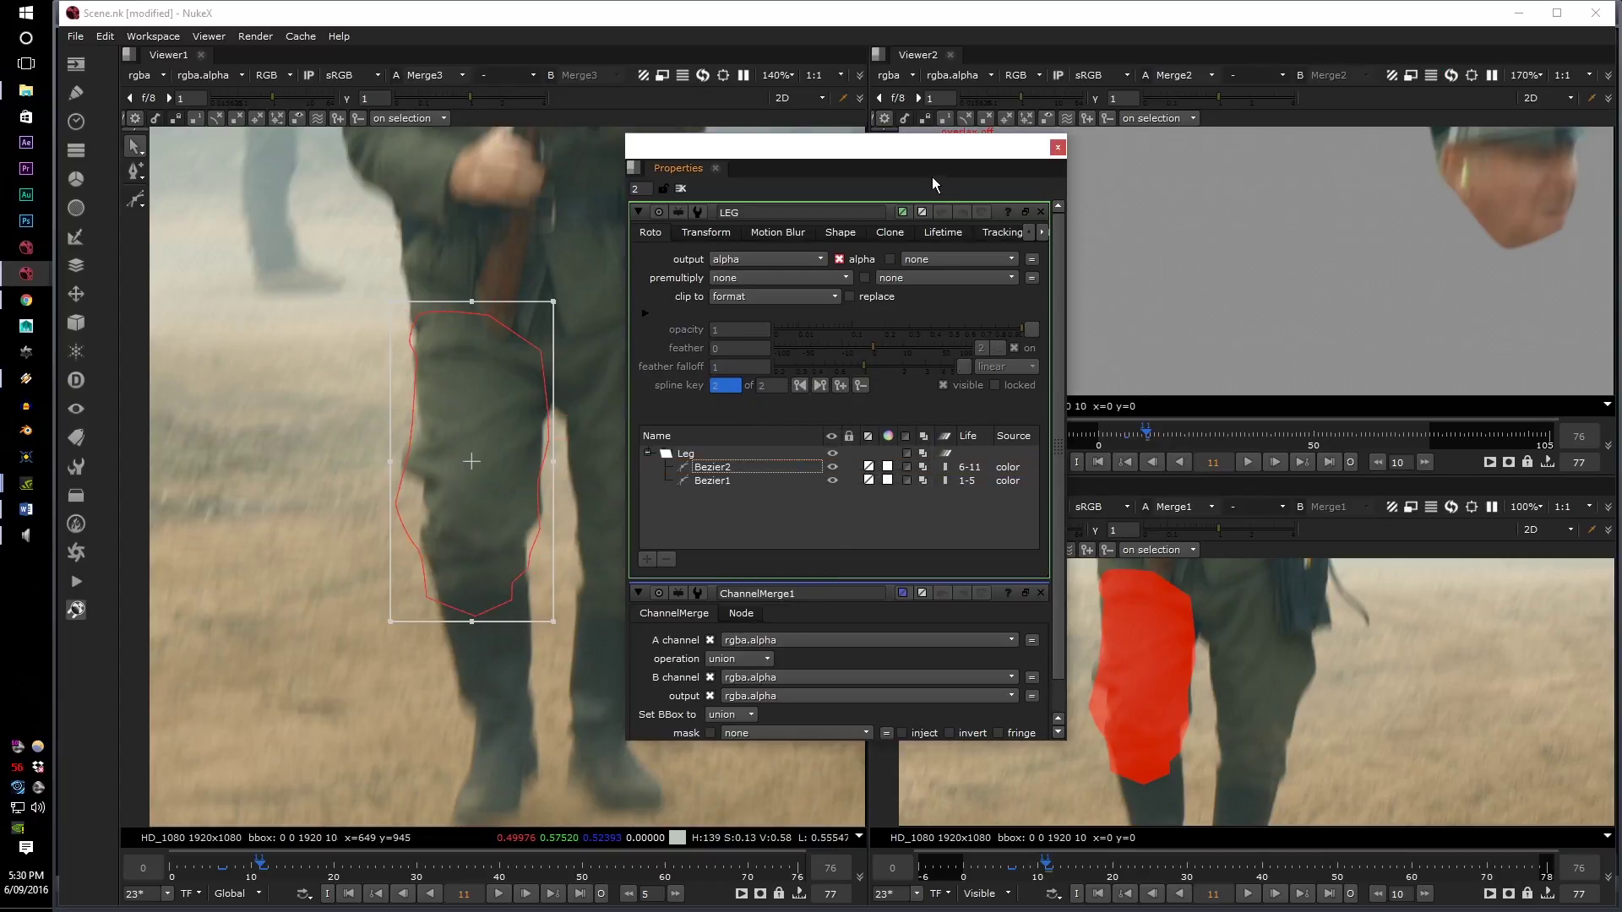
{"action": "left_click_drag", "start_coordinate": [932, 165], "coordinate": [1621, 321]}
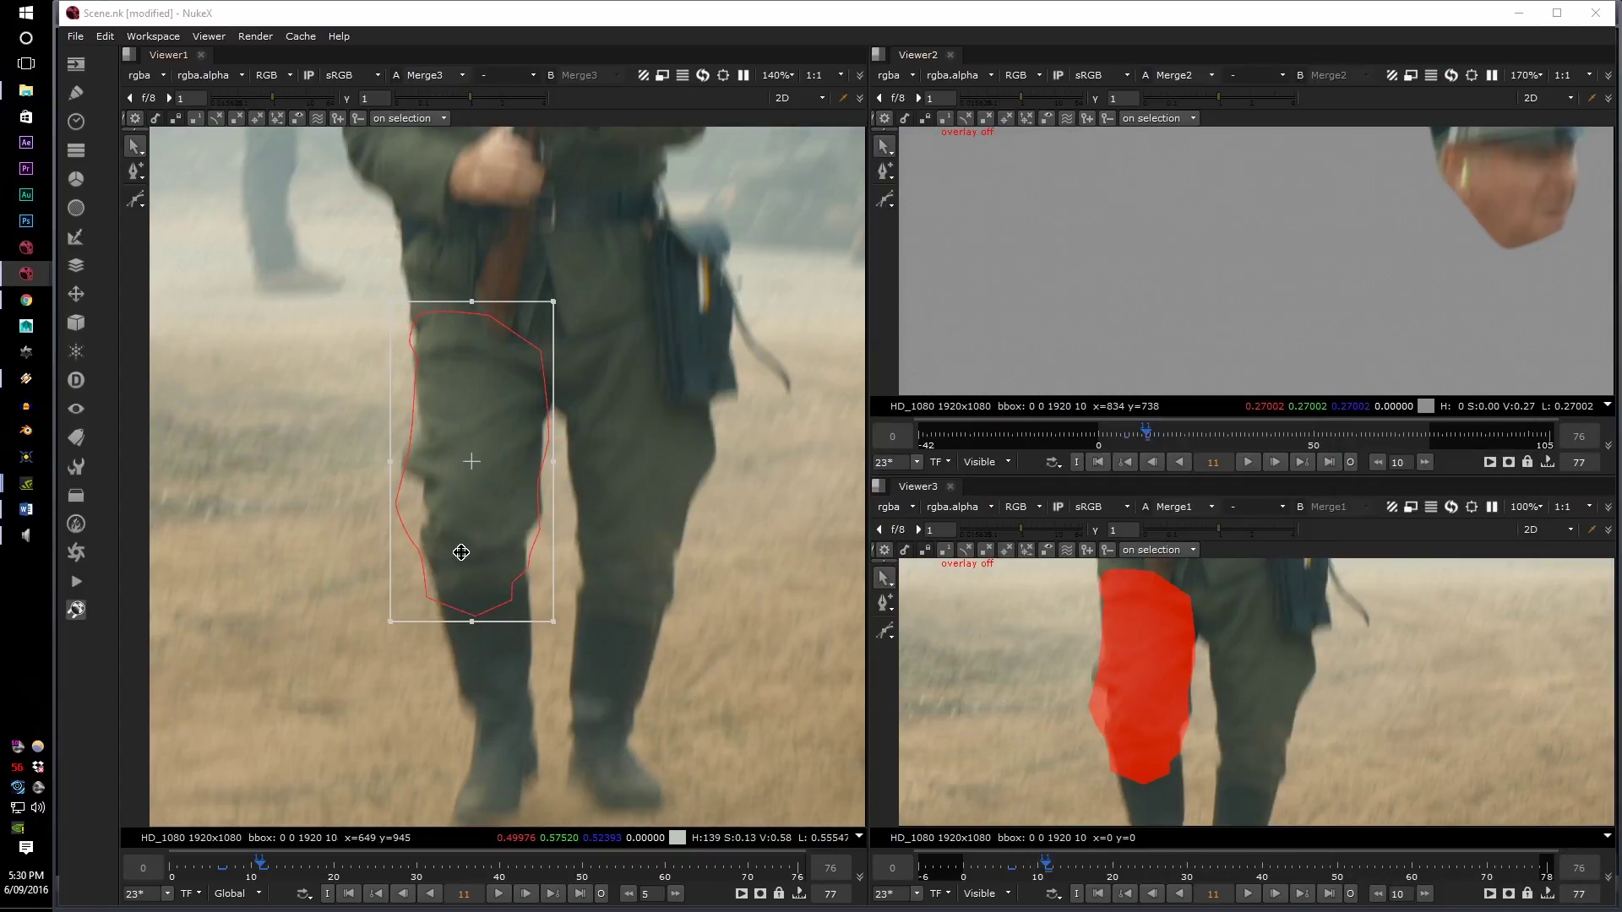
- Step back from frame 10 to frame 6 and alternate between frames 6 and 7 to examine the shape's in-between fit
{"action": "middle_click_drag", "start_coordinate": [462, 552], "coordinate": [482, 566]}
{"action": "mouse_move", "coordinate": [252, 873]}
{"action": "left_mouse_down"}
{"action": "mouse_move", "coordinate": [230, 870]}
{"action": "mouse_move", "coordinate": [331, 881]}
{"action": "mouse_move", "coordinate": [254, 875]}
{"action": "mouse_move", "coordinate": [213, 902]}
{"action": "mouse_move", "coordinate": [270, 897]}
{"action": "mouse_move", "coordinate": [253, 896]}
{"action": "left_mouse_up"}
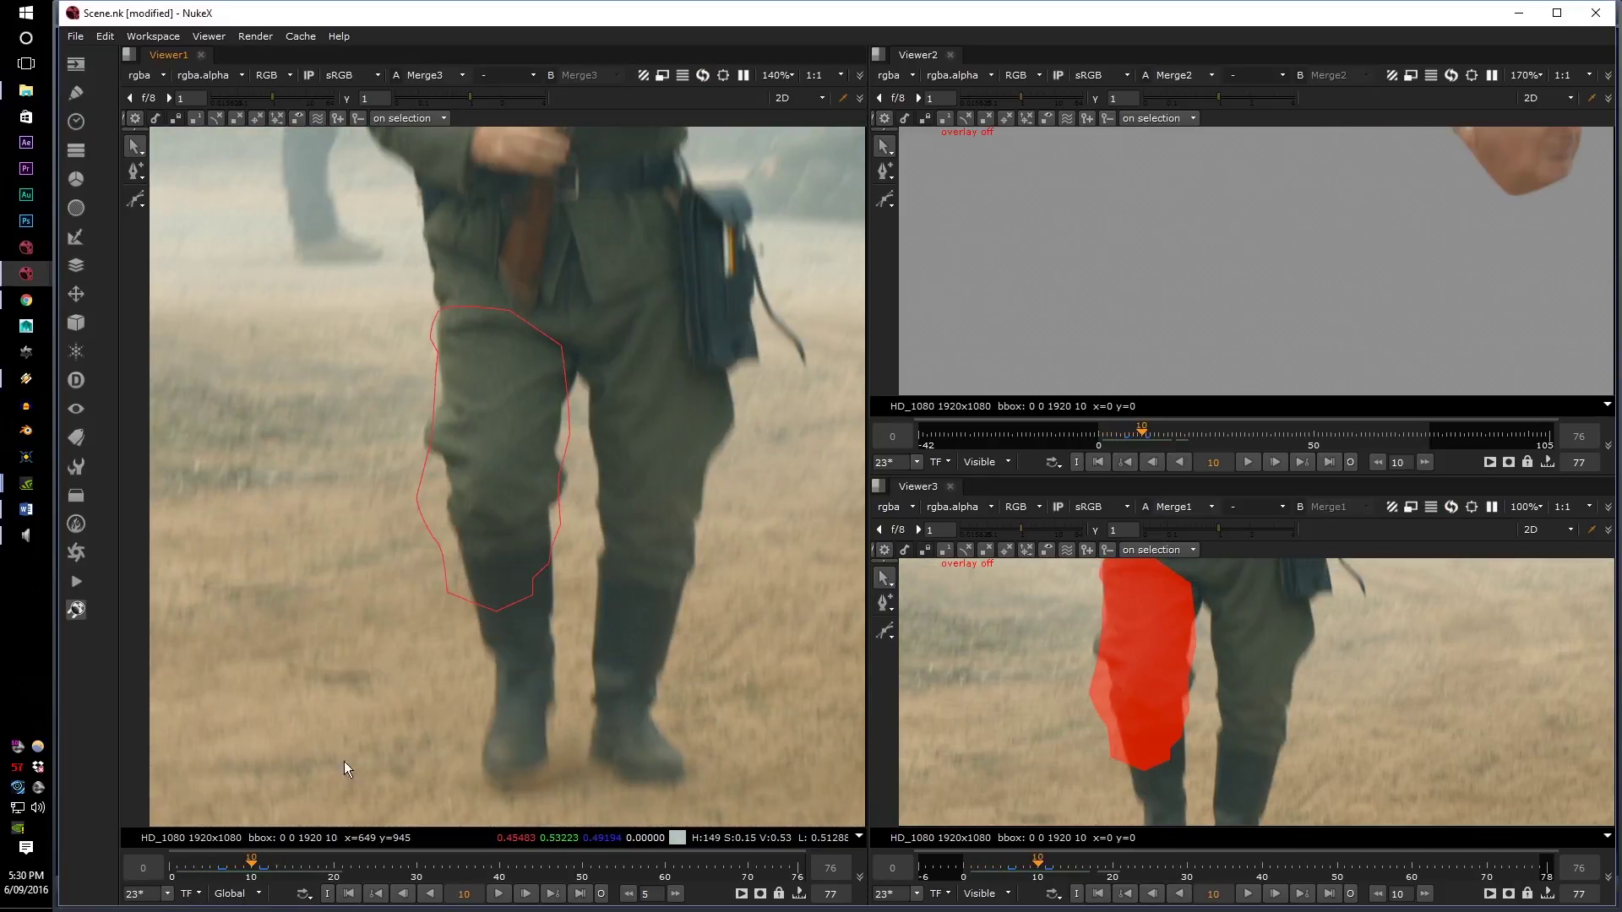
{"action": "scroll", "coordinate": [493, 492], "scroll_direction": "up", "scroll_amount": 4}
{"action": "key", "text": "Left"}
{"action": "key", "text": "Left"}
{"action": "key", "text": "Left"}
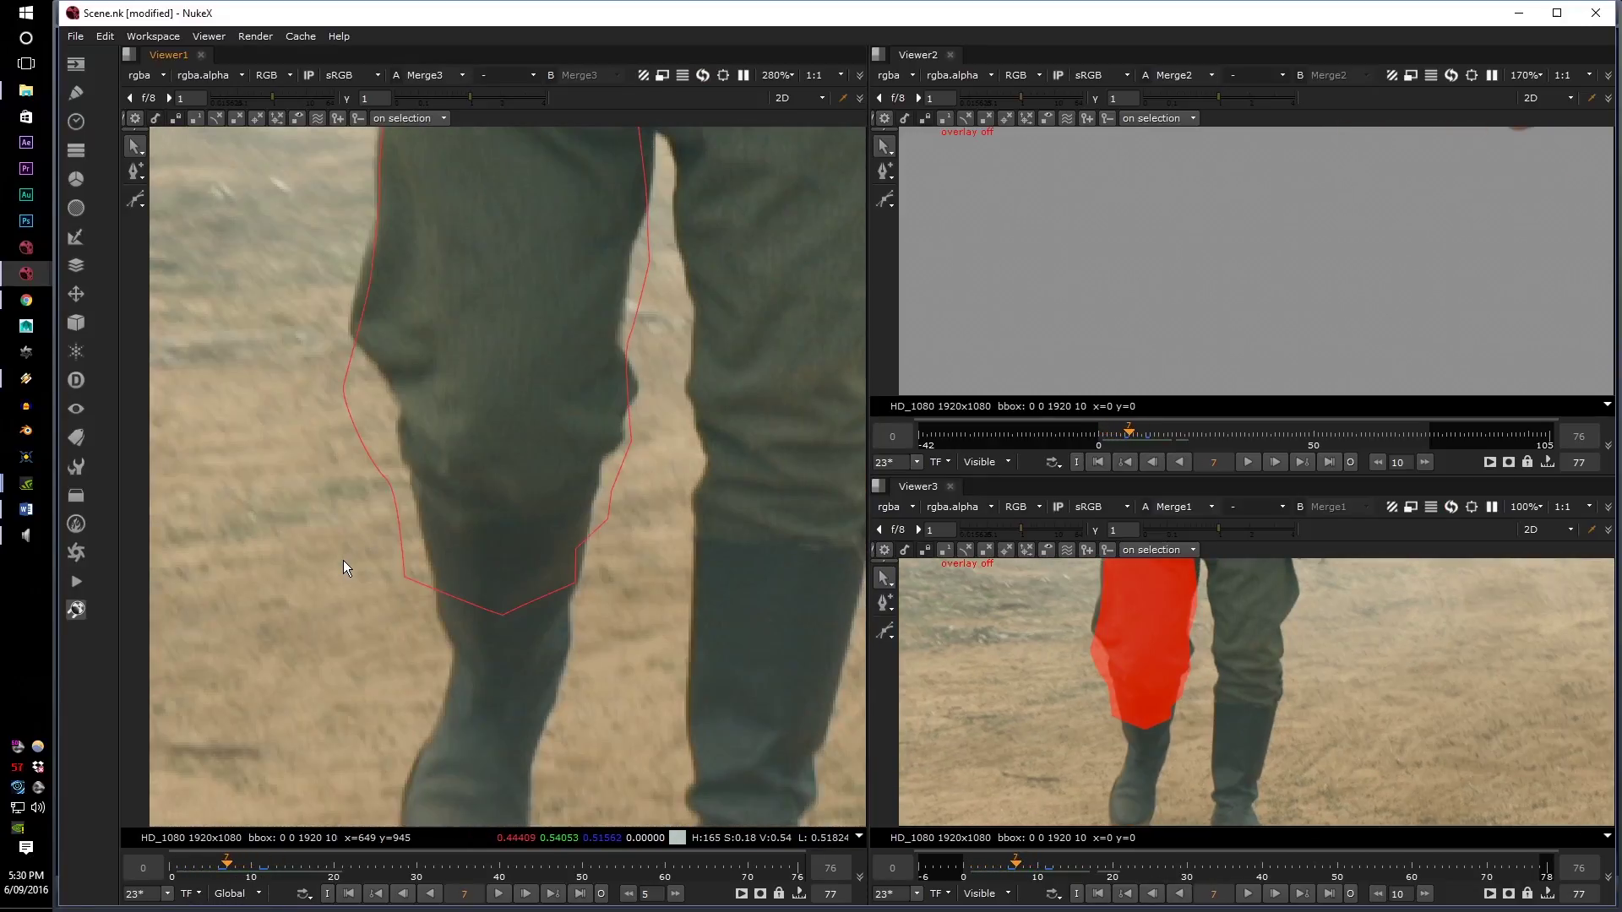
{"action": "key", "text": "Left"}
{"action": "key", "text": "Right"}
{"action": "key", "text": "Left"}
{"action": "key", "text": "Right"}
{"action": "scroll", "coordinate": [376, 363], "scroll_direction": "down", "scroll_amount": 2}
{"action": "middle_click_drag", "start_coordinate": [447, 411], "coordinate": [463, 515]}
{"action": "key", "text": "Left"}
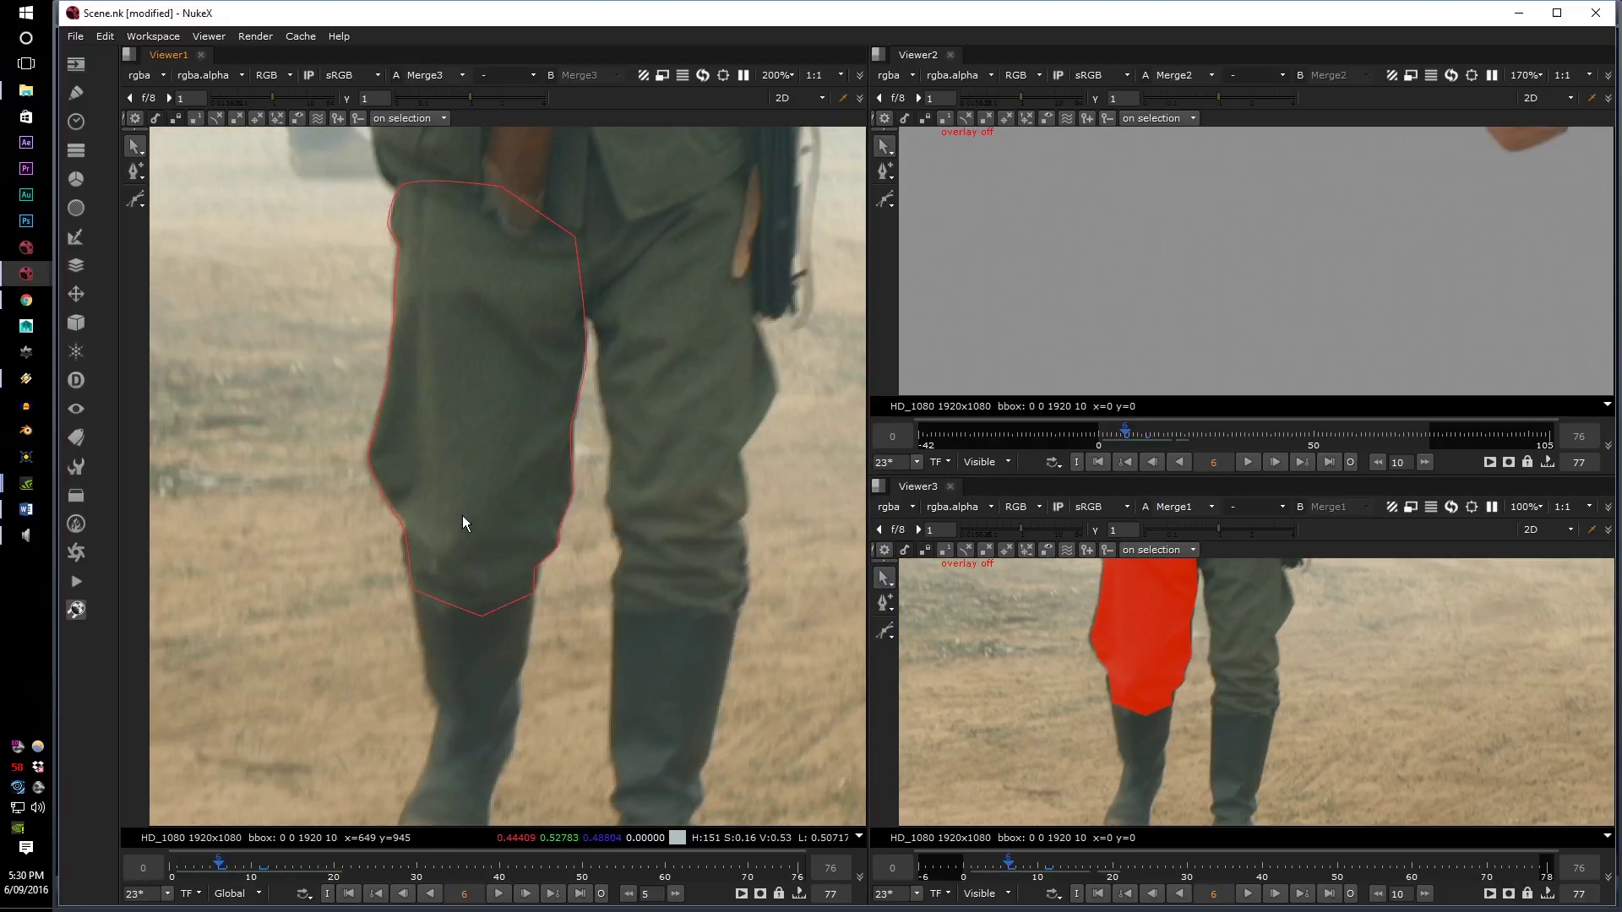
{"action": "key", "text": "Right"}
- Select the Bezier's lower points at frame 7 and move them up to match the knee and boot top
{"action": "left_click", "coordinate": [393, 397]}
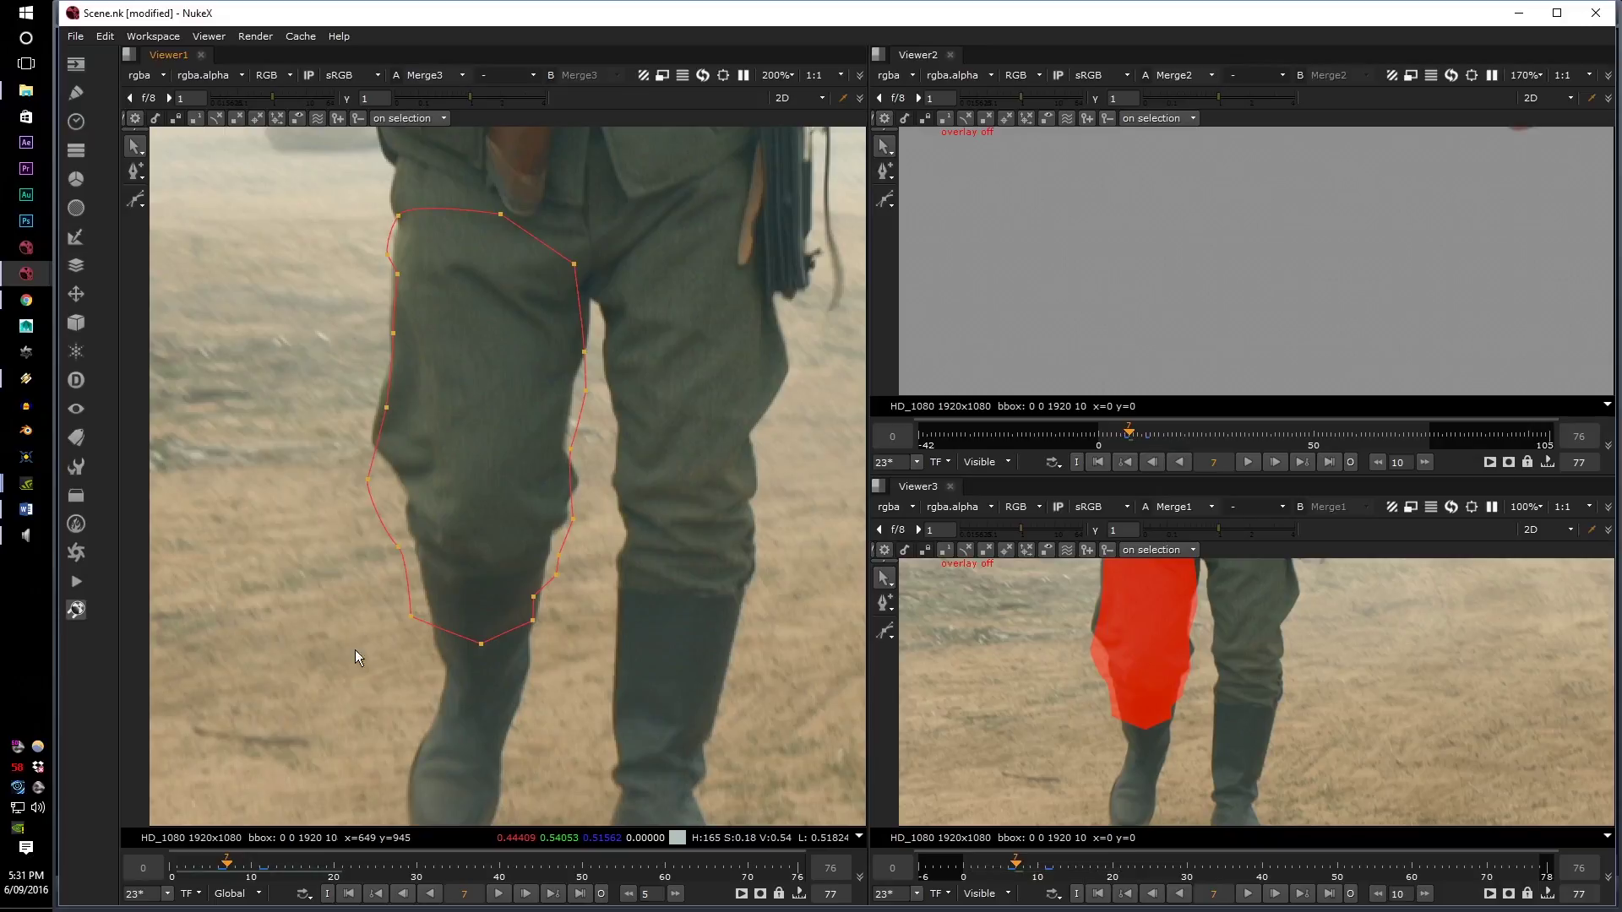
{"action": "scroll", "coordinate": [357, 686], "scroll_direction": "down", "scroll_amount": 2}
{"action": "left_click_drag", "start_coordinate": [336, 690], "coordinate": [529, 338]}
{"action": "scroll", "coordinate": [461, 391], "scroll_direction": "up", "scroll_amount": 4}
{"action": "left_click_drag", "start_coordinate": [473, 643], "coordinate": [473, 546]}
{"action": "middle_click_drag", "start_coordinate": [600, 626], "coordinate": [588, 548]}
{"action": "left_click", "coordinate": [589, 682]}
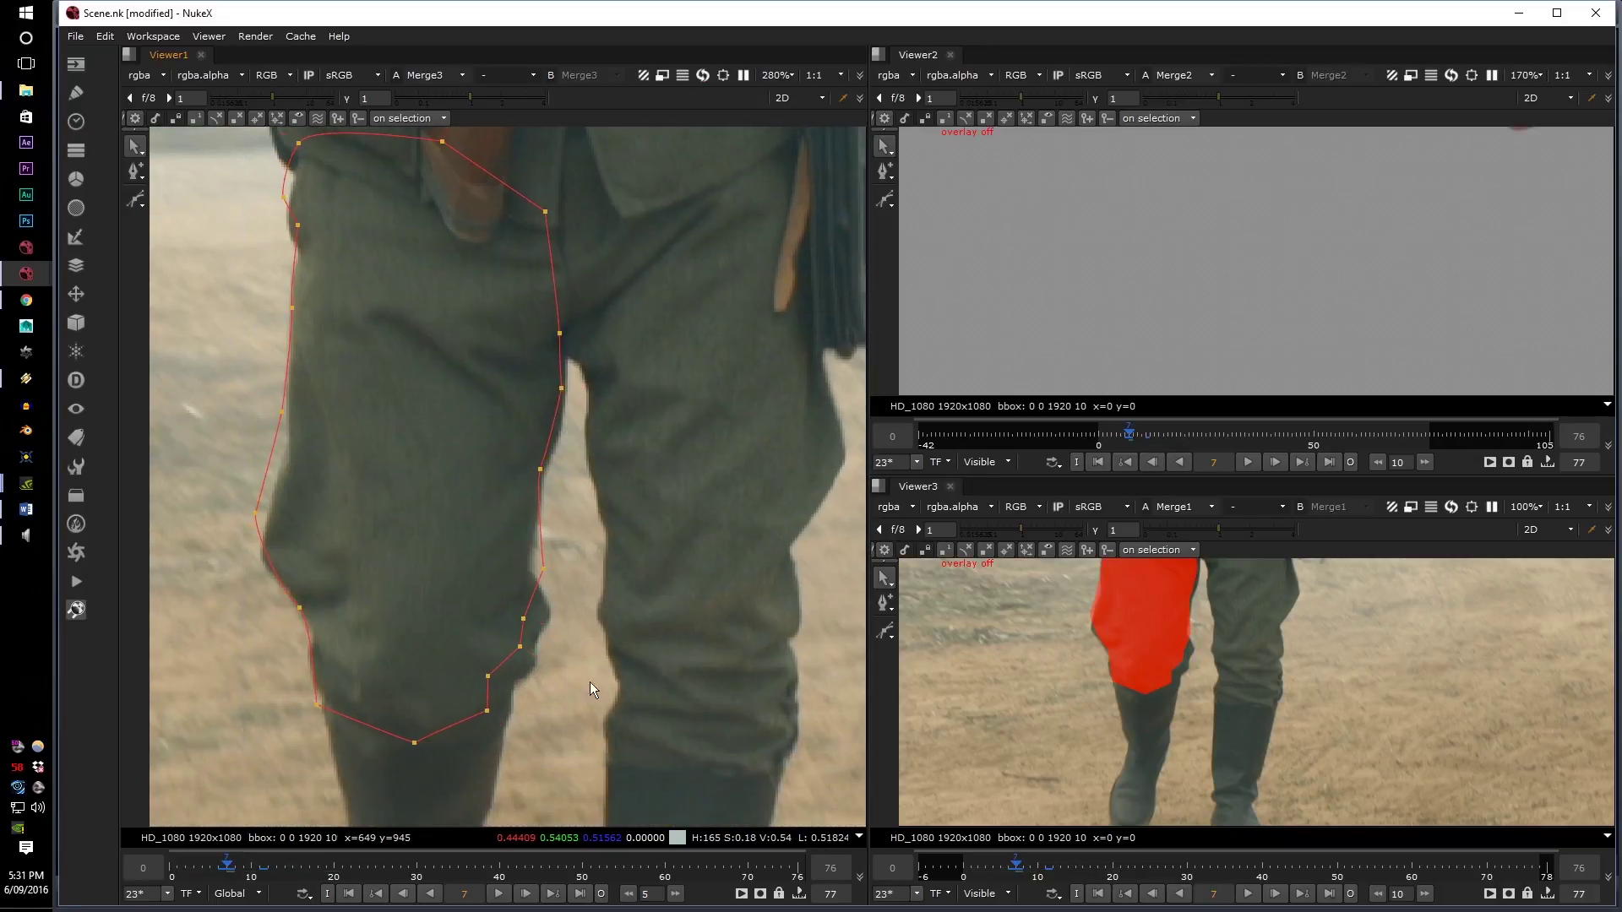
- Select the lower inner-knee points at frame 7 and move them outward toward the trouser edge
{"action": "left_click_drag", "start_coordinate": [463, 774], "coordinate": [587, 553]}
{"action": "scroll", "coordinate": [539, 629], "scroll_direction": "up", "scroll_amount": 4}
{"action": "left_click_drag", "start_coordinate": [514, 708], "coordinate": [569, 718]}
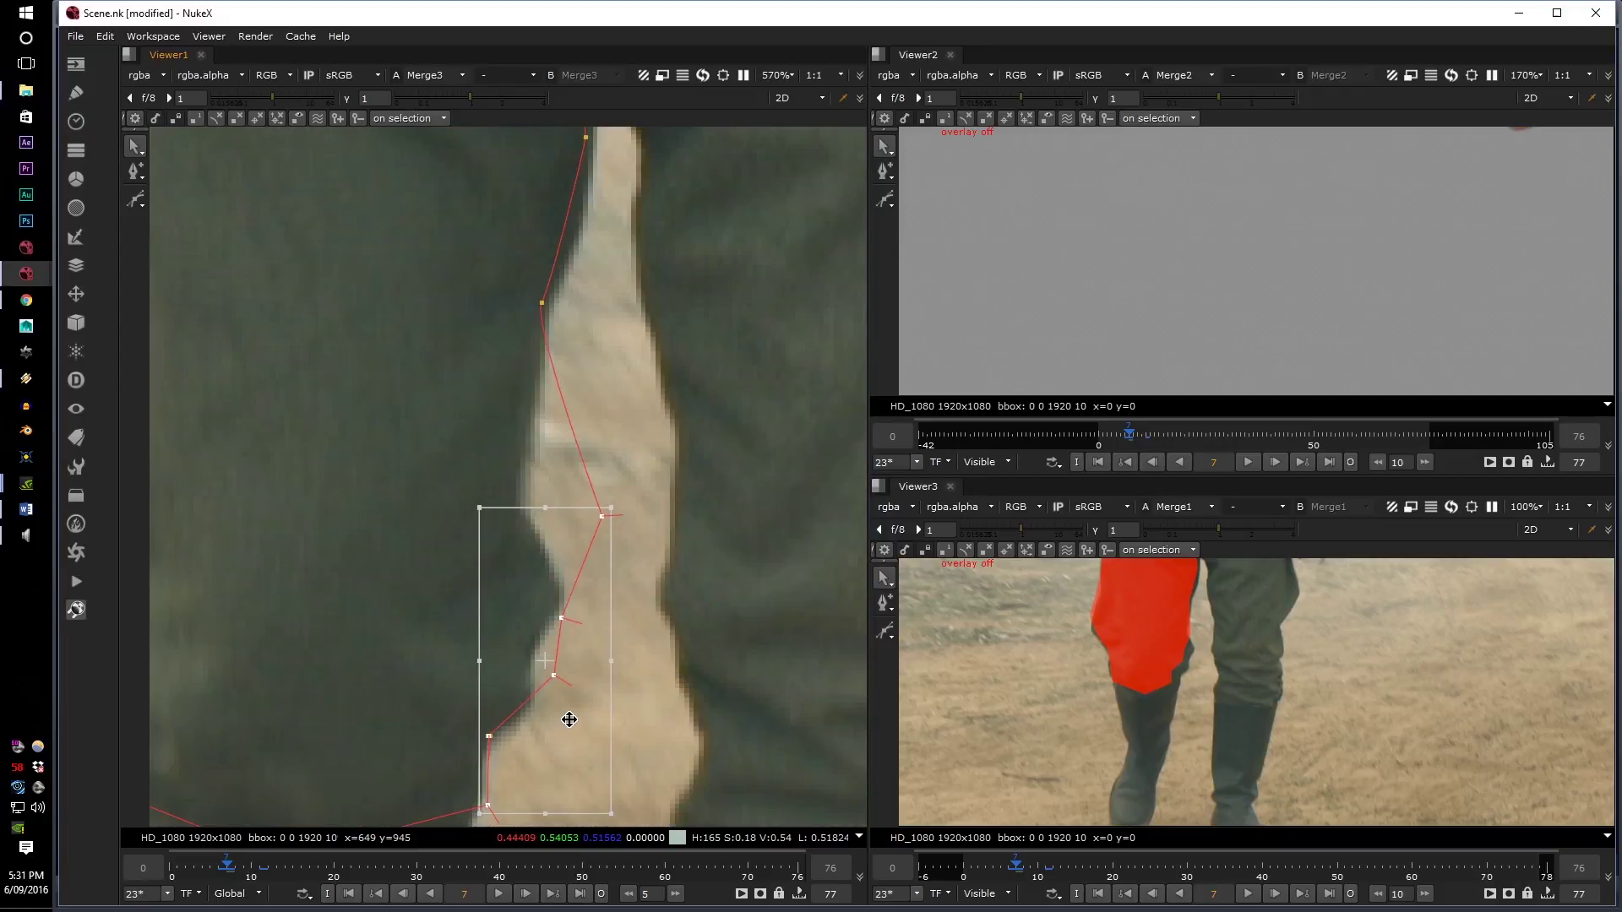
{"action": "left_click", "coordinate": [666, 681]}
- Reposition the inner-knee points along the trouser folds at frame 7 and compare the fit with frame 6
{"action": "middle_click_drag", "start_coordinate": [503, 742], "coordinate": [494, 649]}
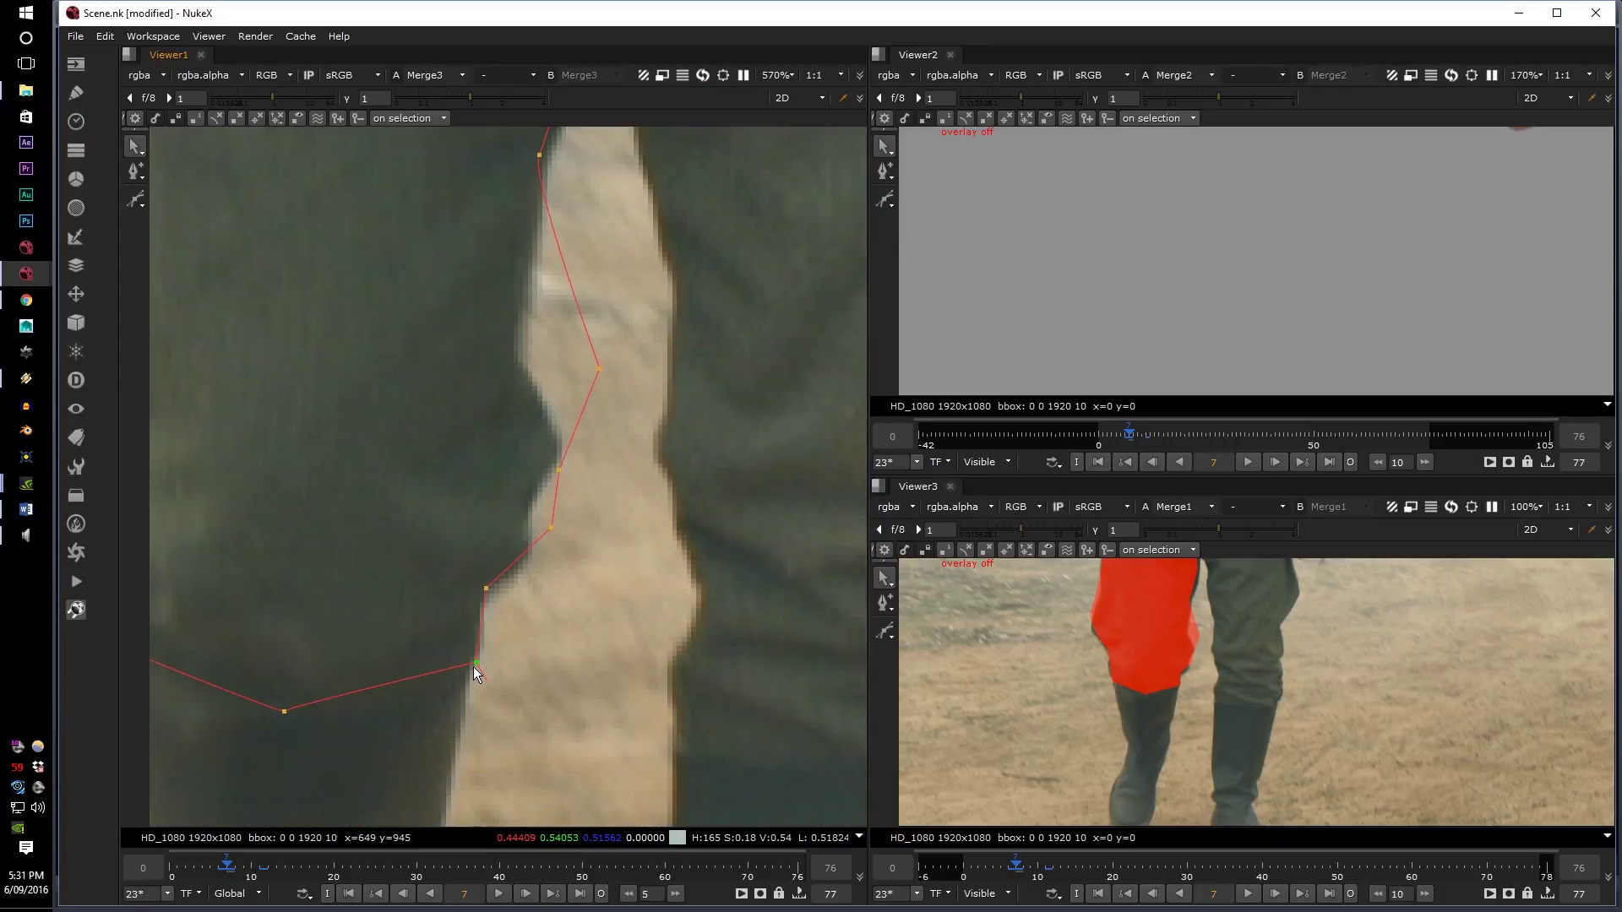
{"action": "left_click_drag", "start_coordinate": [482, 568], "coordinate": [607, 361]}
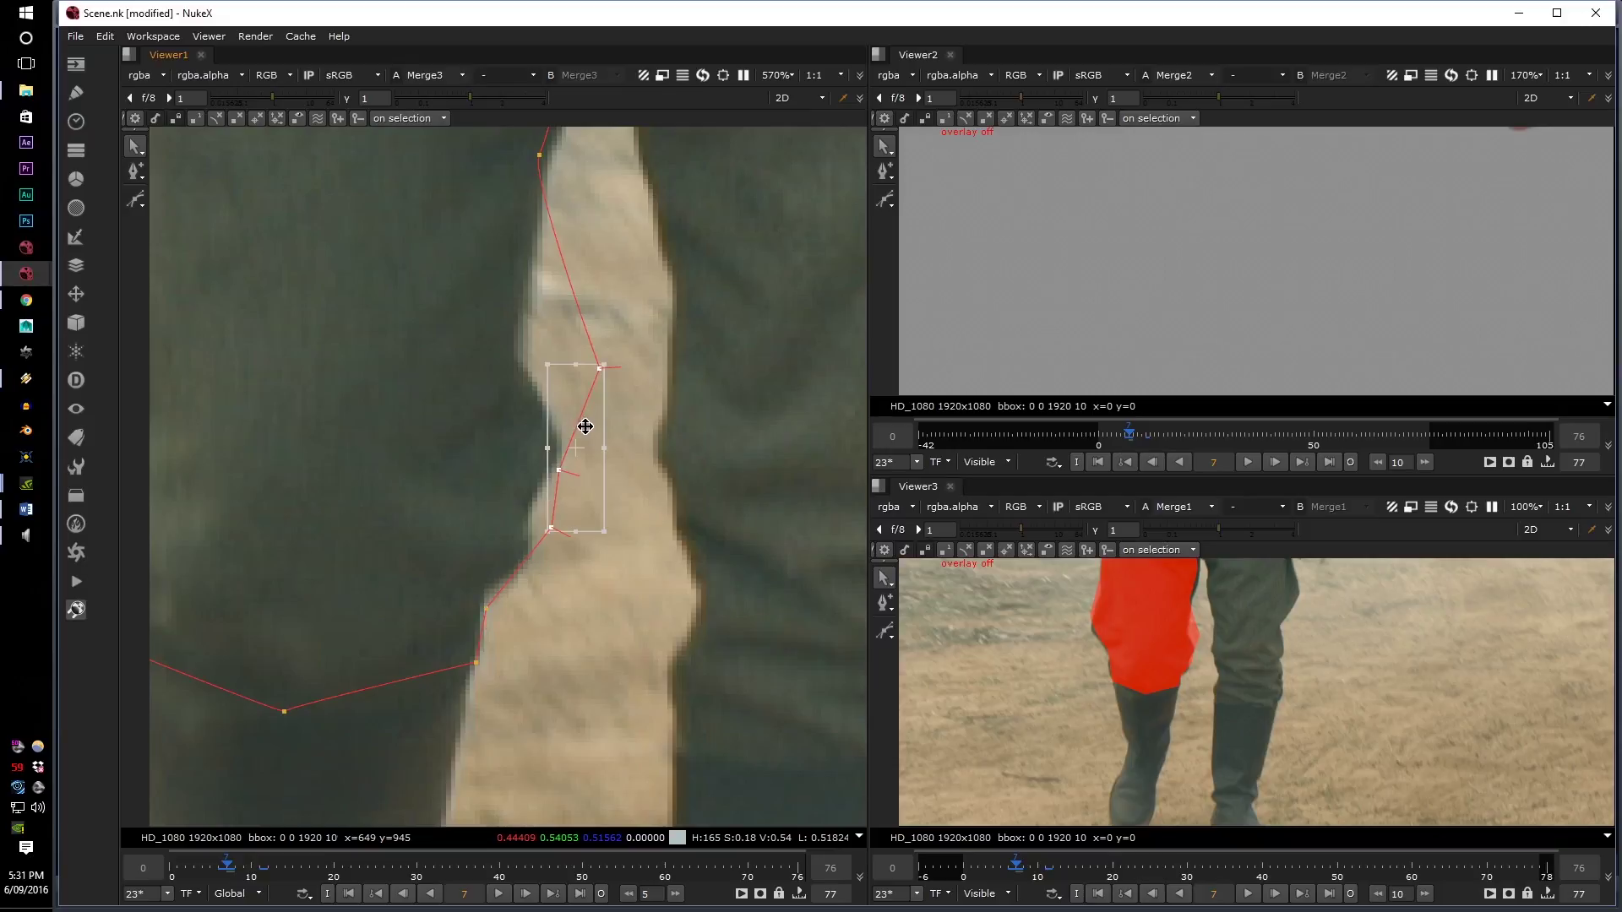
{"action": "left_click_drag", "start_coordinate": [583, 424], "coordinate": [565, 490]}
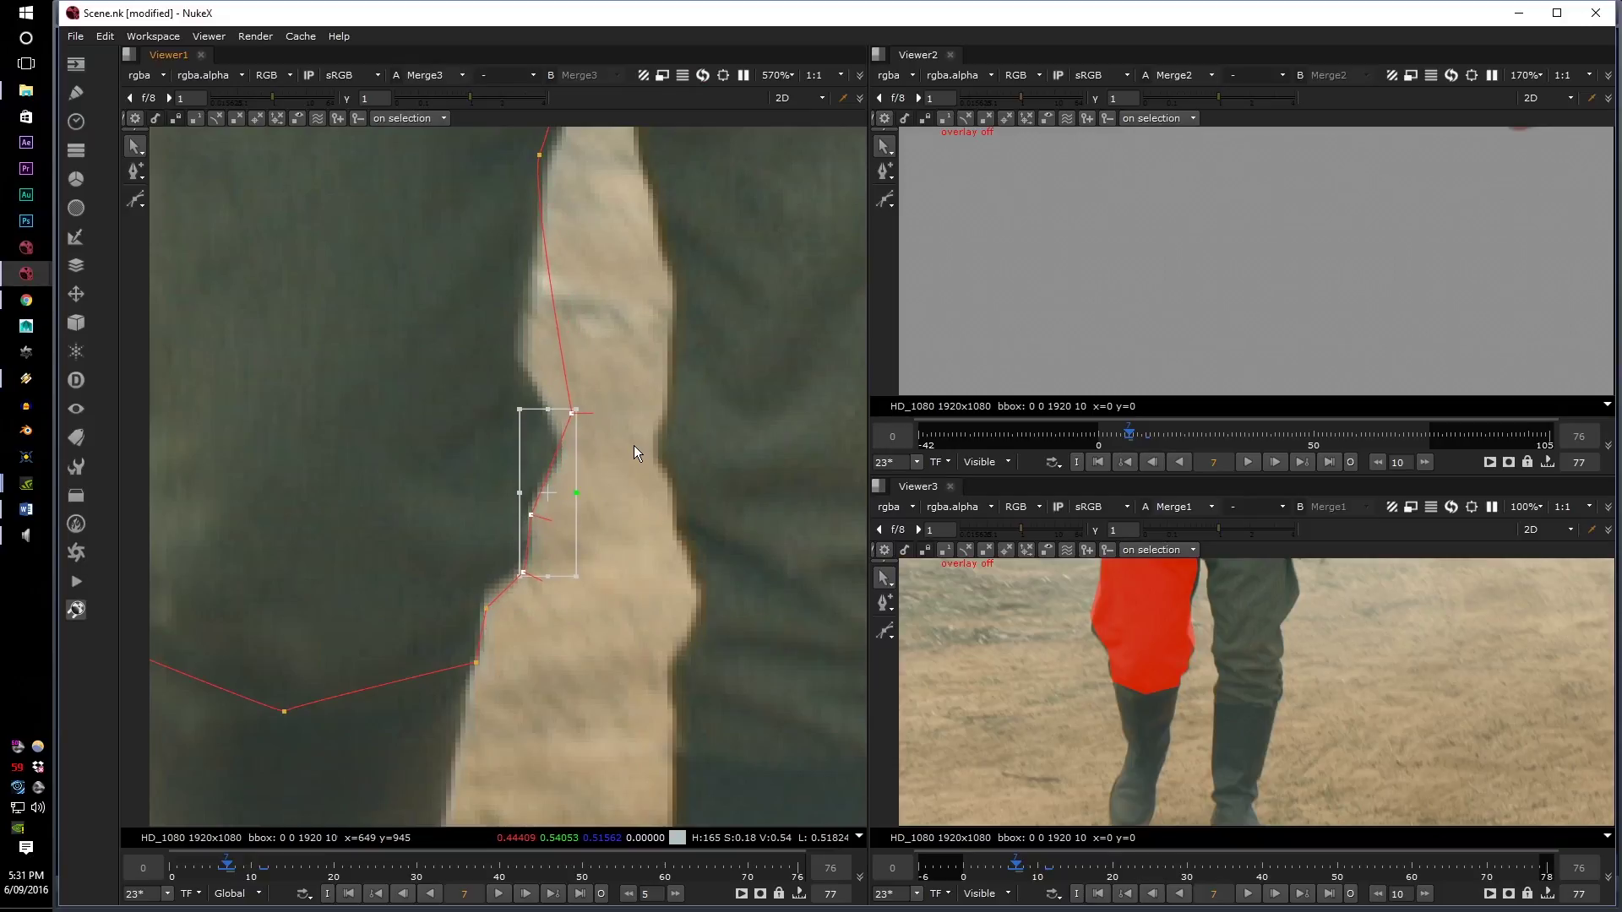
{"action": "key", "text": "f"}
{"action": "left_click", "coordinate": [490, 497]}
{"action": "scroll", "coordinate": [490, 500], "scroll_direction": "up", "scroll_amount": 8}
{"action": "key", "text": "Left"}
{"action": "key", "text": "Right"}
{"action": "key", "text": "Left"}
{"action": "key", "text": "Right"}
{"action": "key", "text": "Left"}
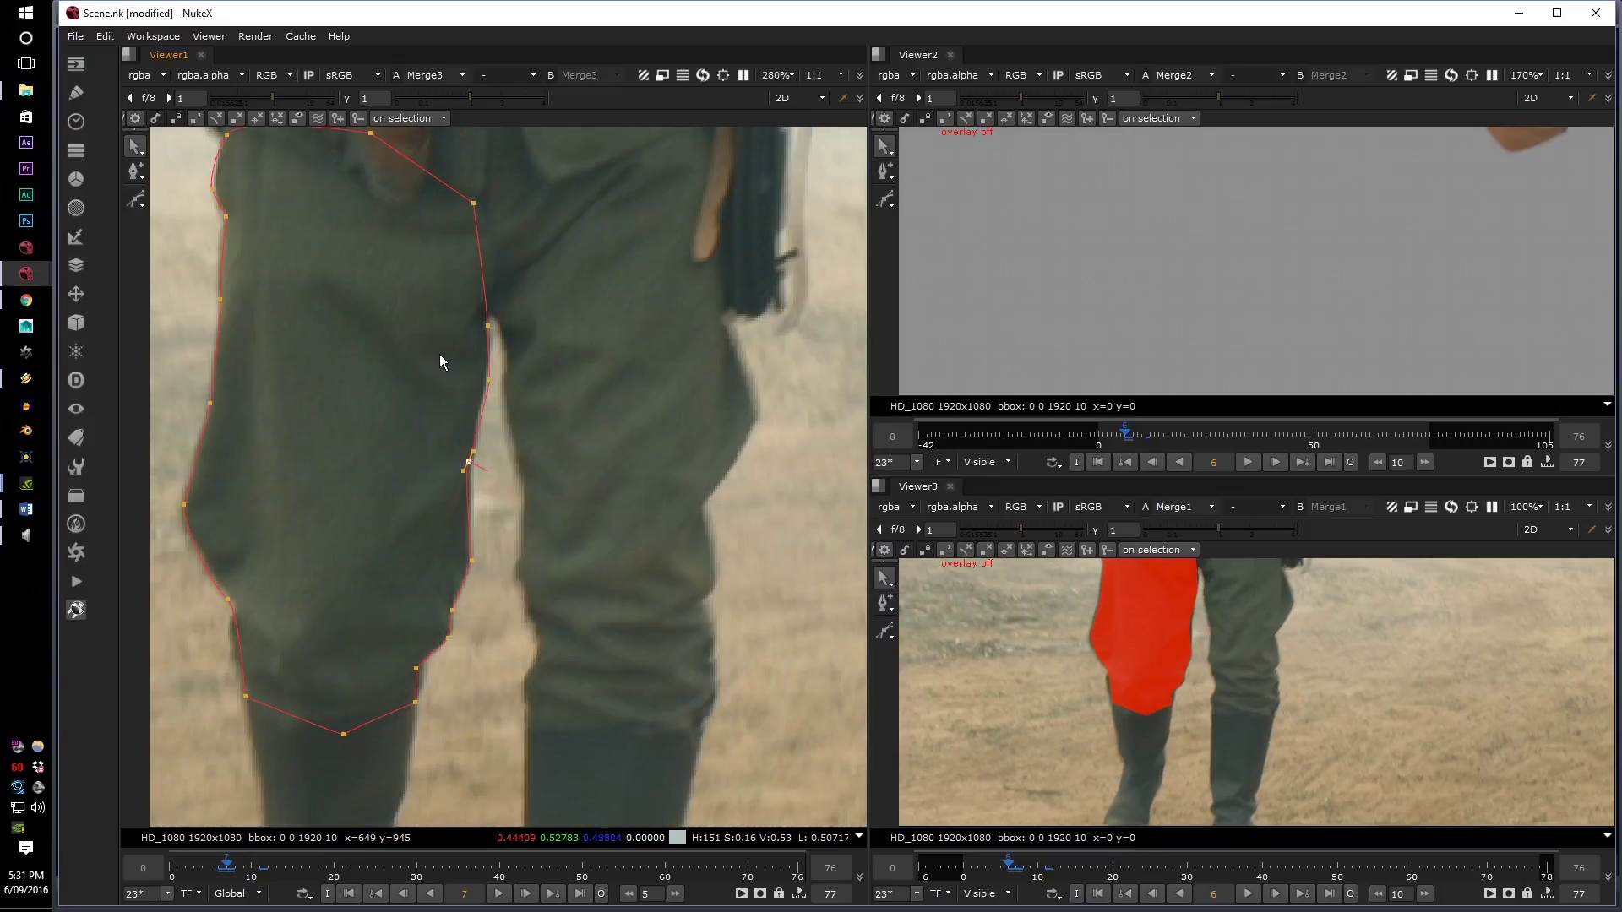
{"action": "key", "text": "Right"}
- Adjust the inner-thigh points beside the crotch so the shape follows the top of the gap between the legs
{"action": "scroll", "coordinate": [499, 321], "scroll_direction": "up", "scroll_amount": 3}
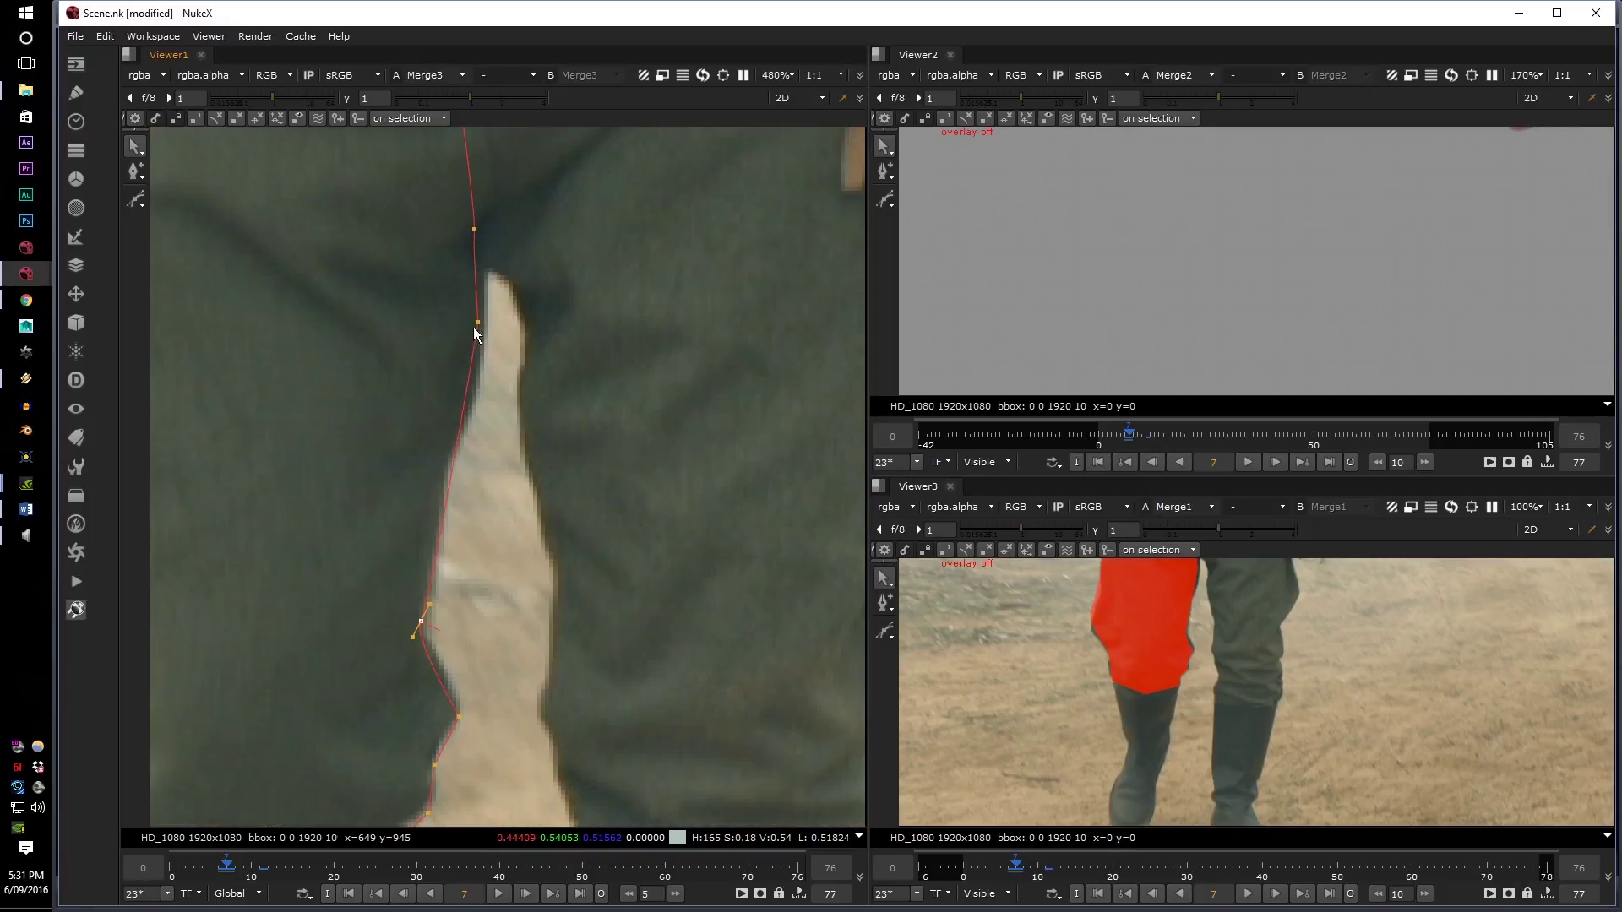
{"action": "middle_click_drag", "start_coordinate": [473, 327], "coordinate": [500, 543]}
{"action": "scroll", "coordinate": [500, 545], "scroll_direction": "down", "scroll_amount": 2}
{"action": "left_click_drag", "start_coordinate": [492, 556], "coordinate": [541, 441]}
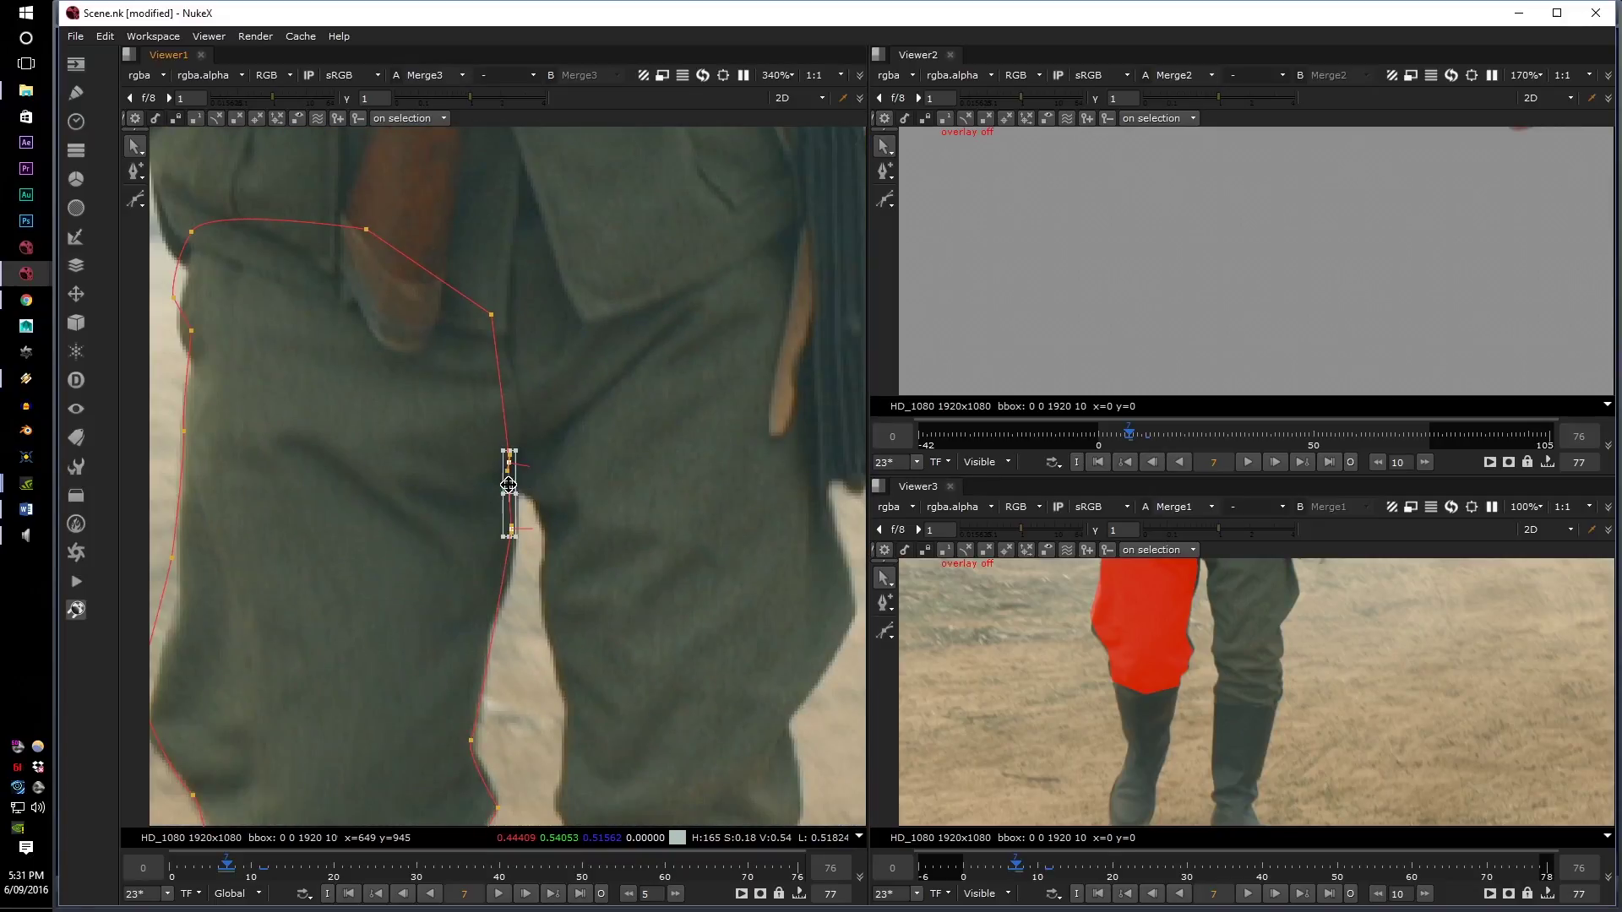
{"action": "key", "text": "Left"}
{"action": "left_click", "coordinate": [510, 536]}
{"action": "scroll", "coordinate": [440, 529], "scroll_direction": "down", "scroll_amount": 1}
{"action": "middle_click_drag", "start_coordinate": [417, 534], "coordinate": [527, 367]}
- Step back and forth between frames 6, 7 and 8 to check how the shape follows the leg
{"action": "key", "text": "Right"}
{"action": "key", "text": "Left"}
{"action": "key", "text": "Right"}
{"action": "key", "text": "Left"}
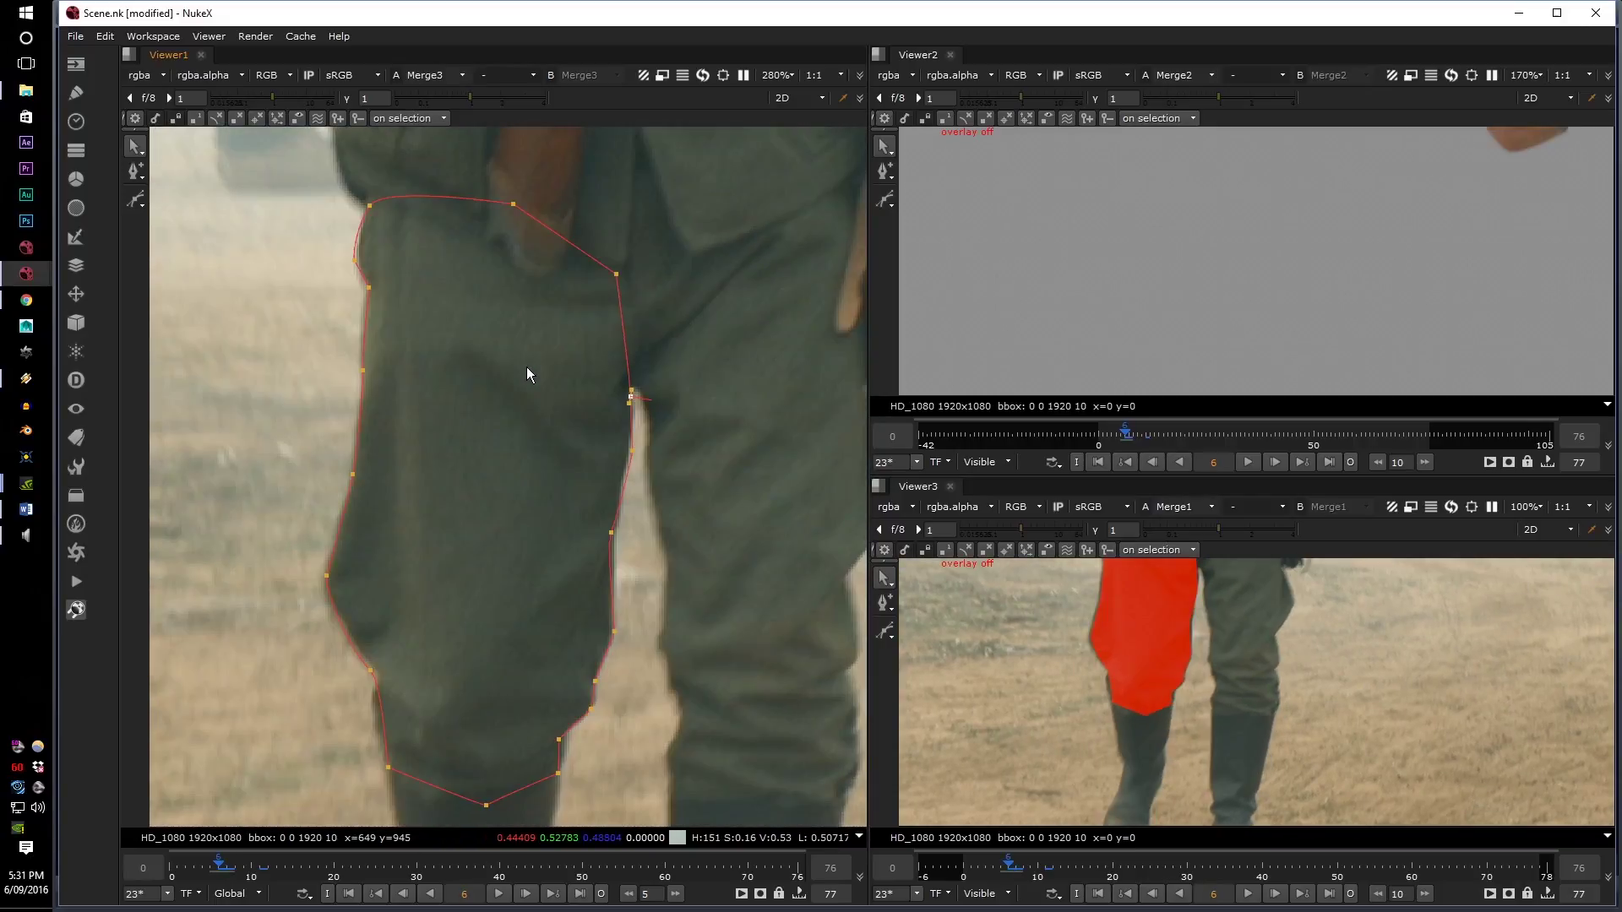
{"action": "key", "text": "Right"}
{"action": "key", "text": "Right"}
{"action": "key", "text": "Left"}
{"action": "key", "text": "Left"}
{"action": "key", "text": "Right"}
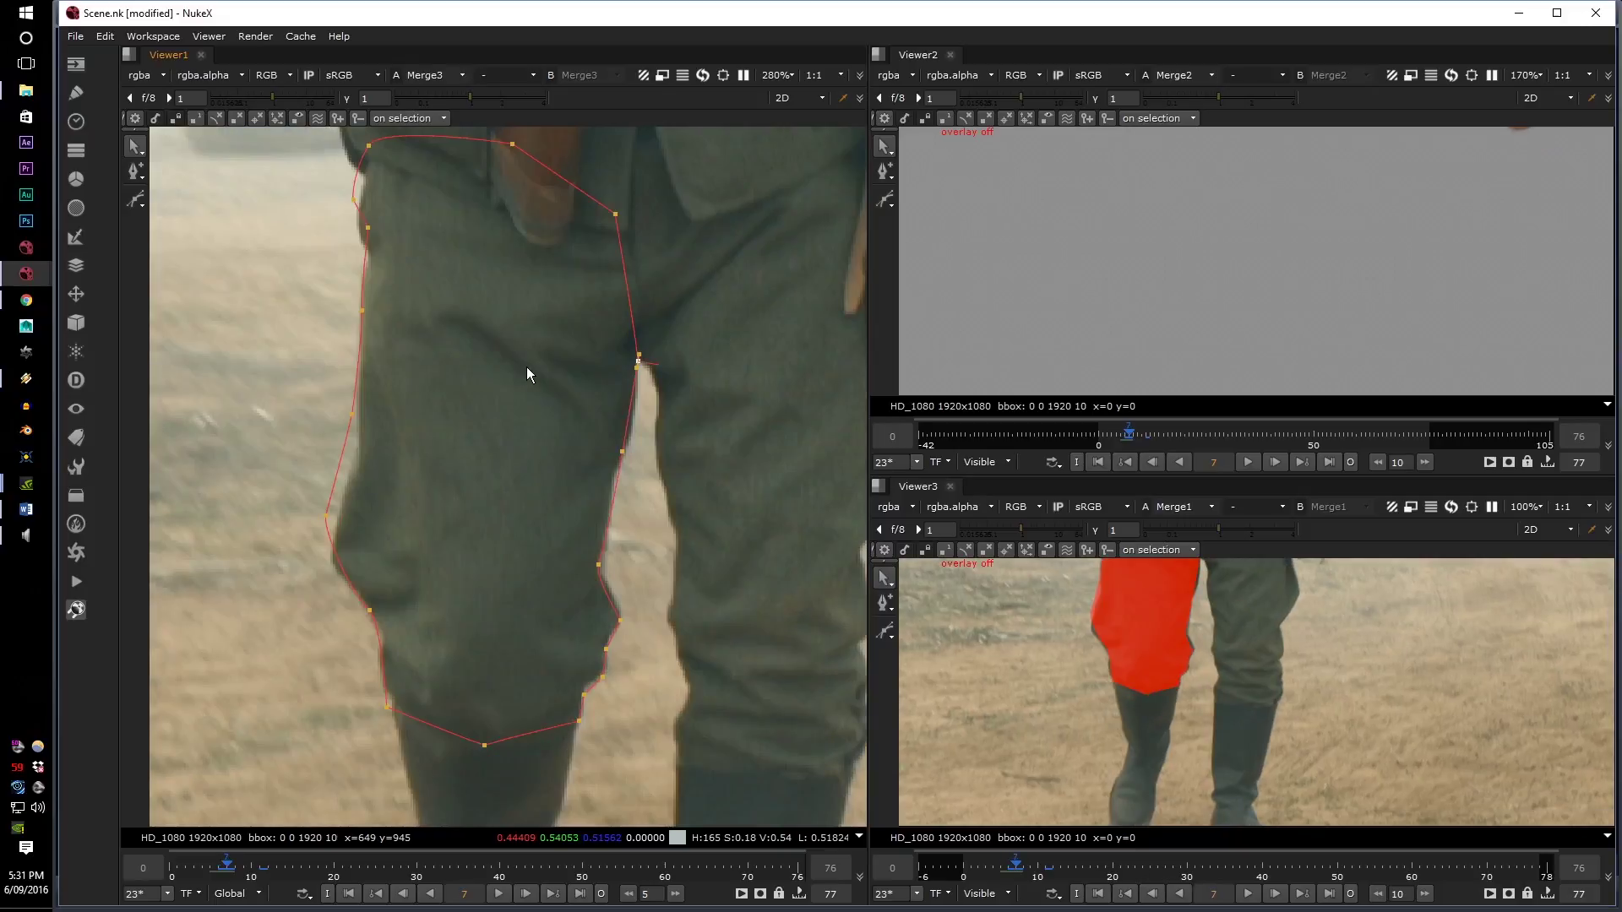
- Compare the thigh shape with the trouser edge across frames 7 and 8, examining how the inner knee folds change
{"action": "key", "text": "Left"}
{"action": "key", "text": "Right"}
{"action": "key", "text": "Right"}
{"action": "key", "text": "Left"}
{"action": "key", "text": "Right"}
{"action": "key", "text": "Right"}
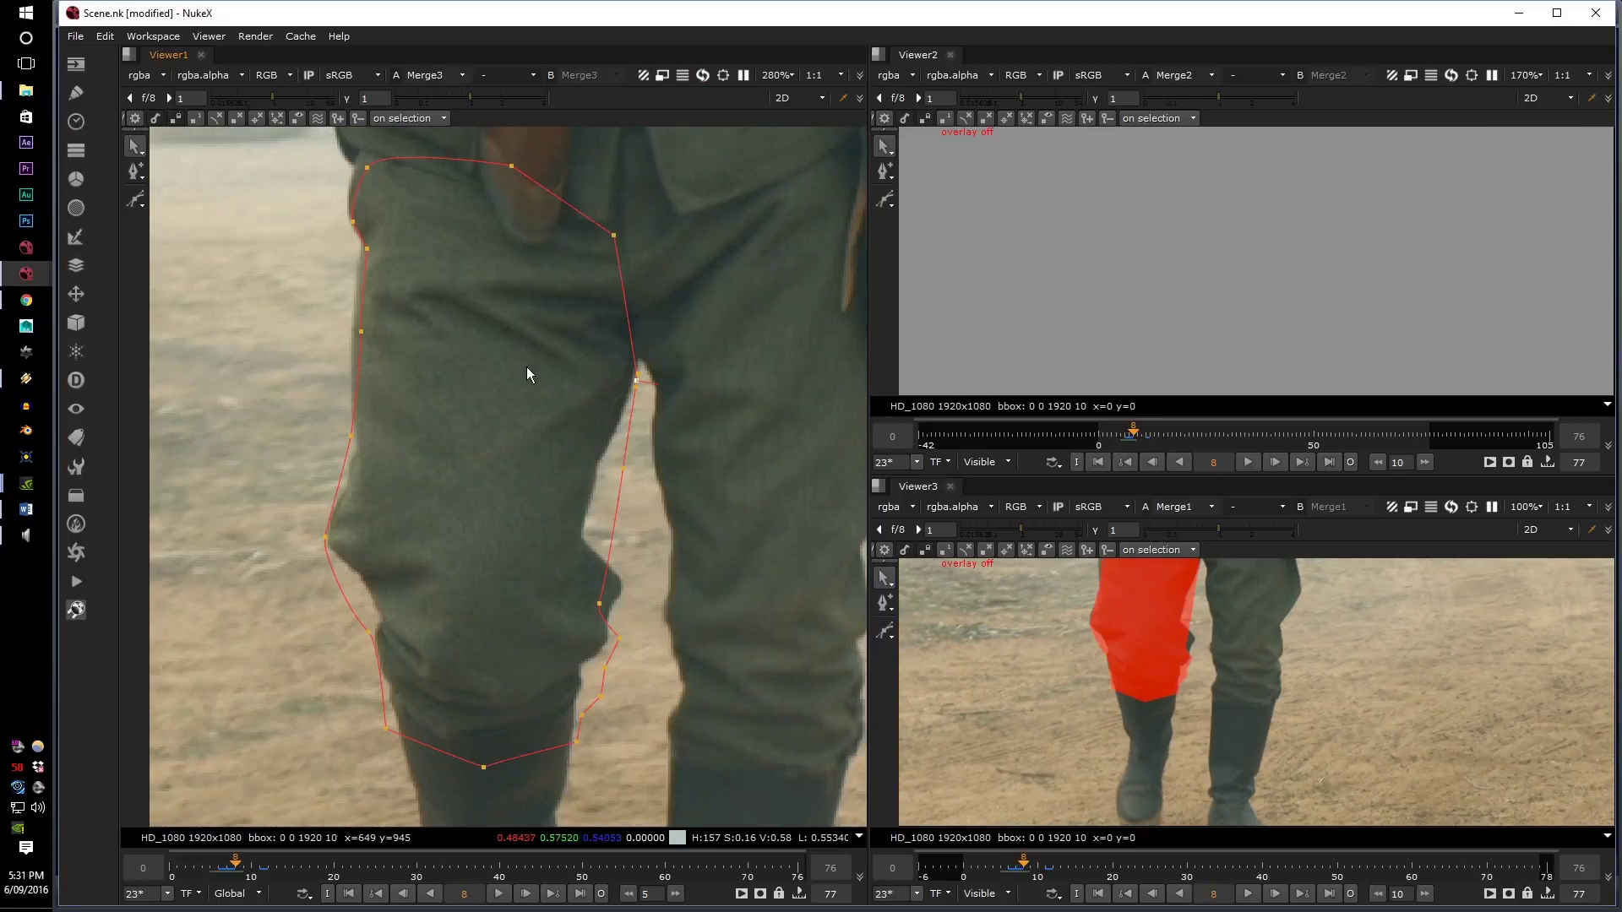
{"action": "key", "text": "Left"}
{"action": "key", "text": "Left"}
{"action": "key", "text": "Right"}
{"action": "key", "text": "Left"}
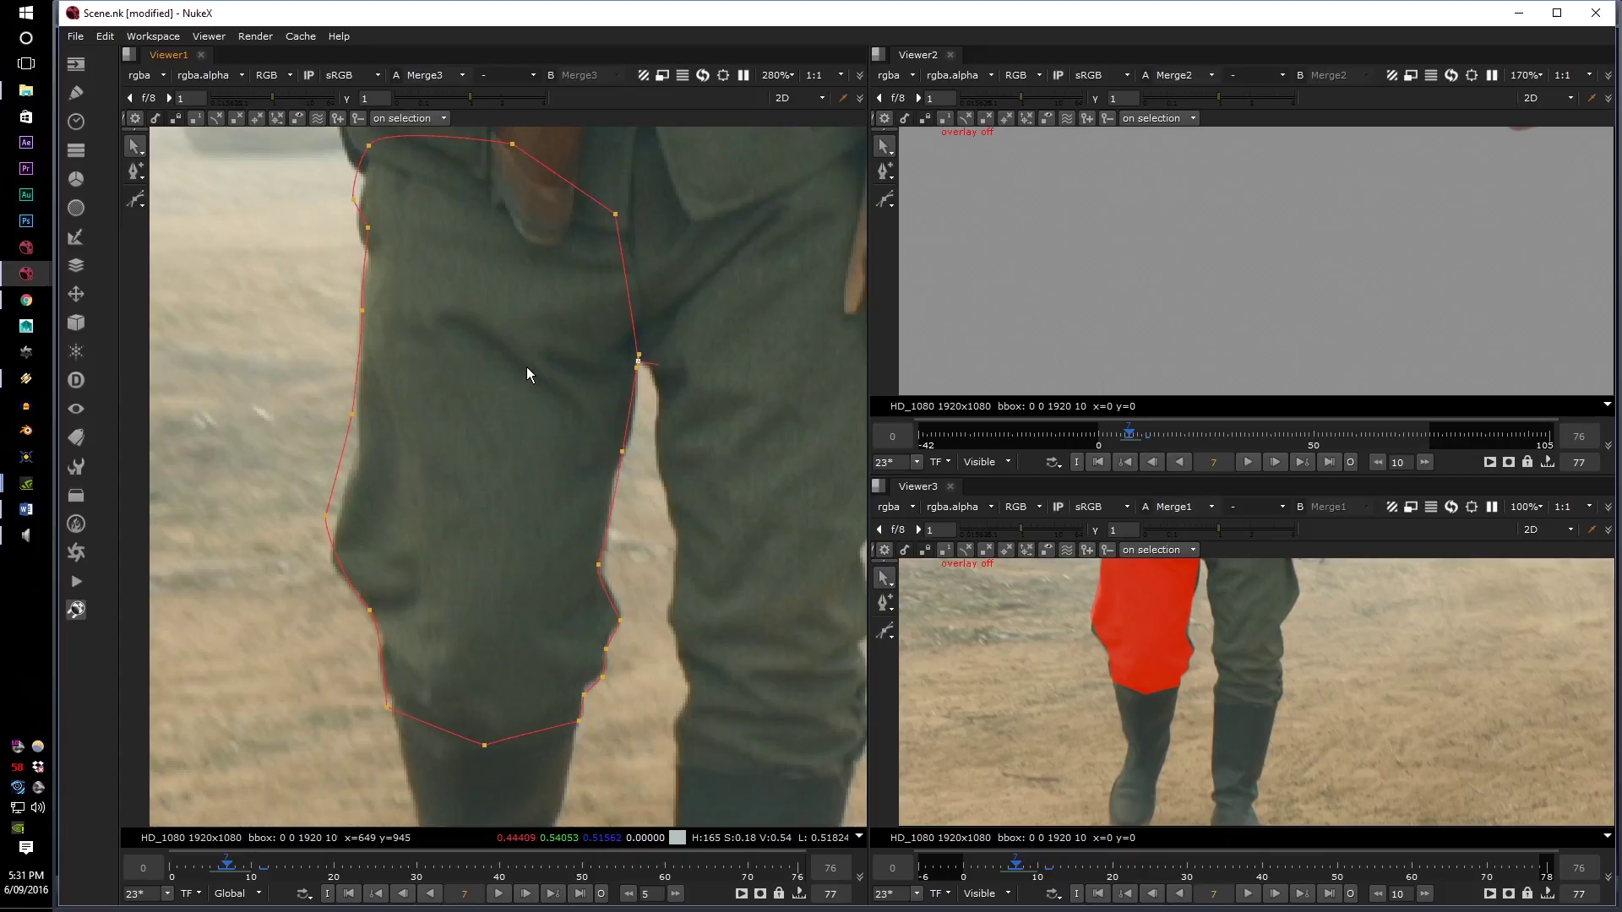
{"action": "key", "text": "minus"}
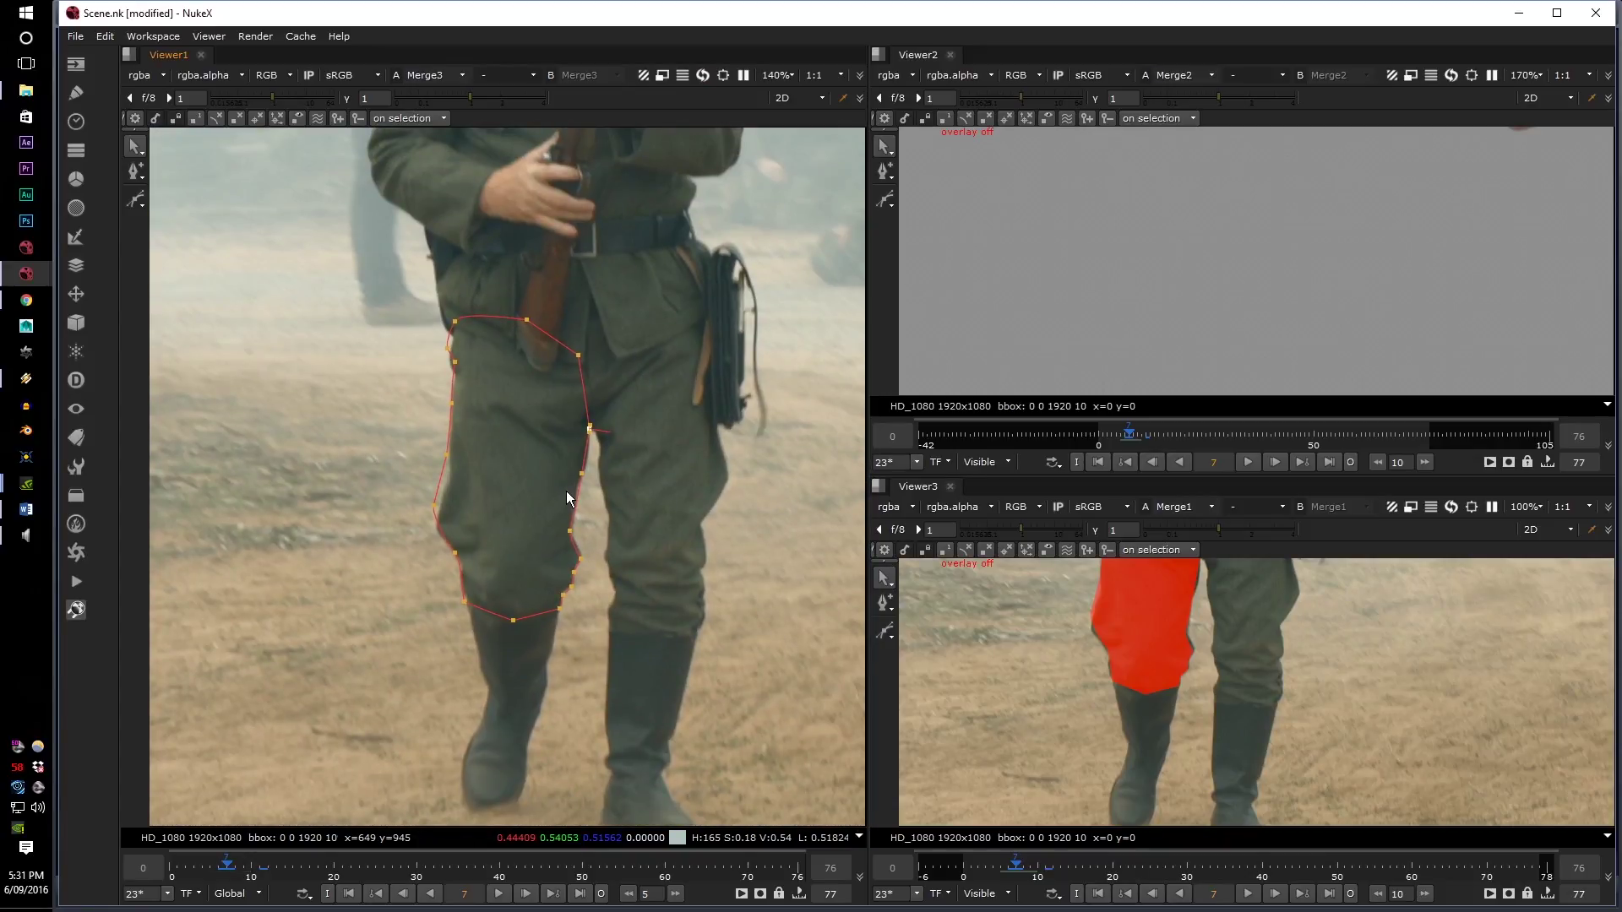
{"action": "key", "text": "plus"}
{"action": "key", "text": "Right"}
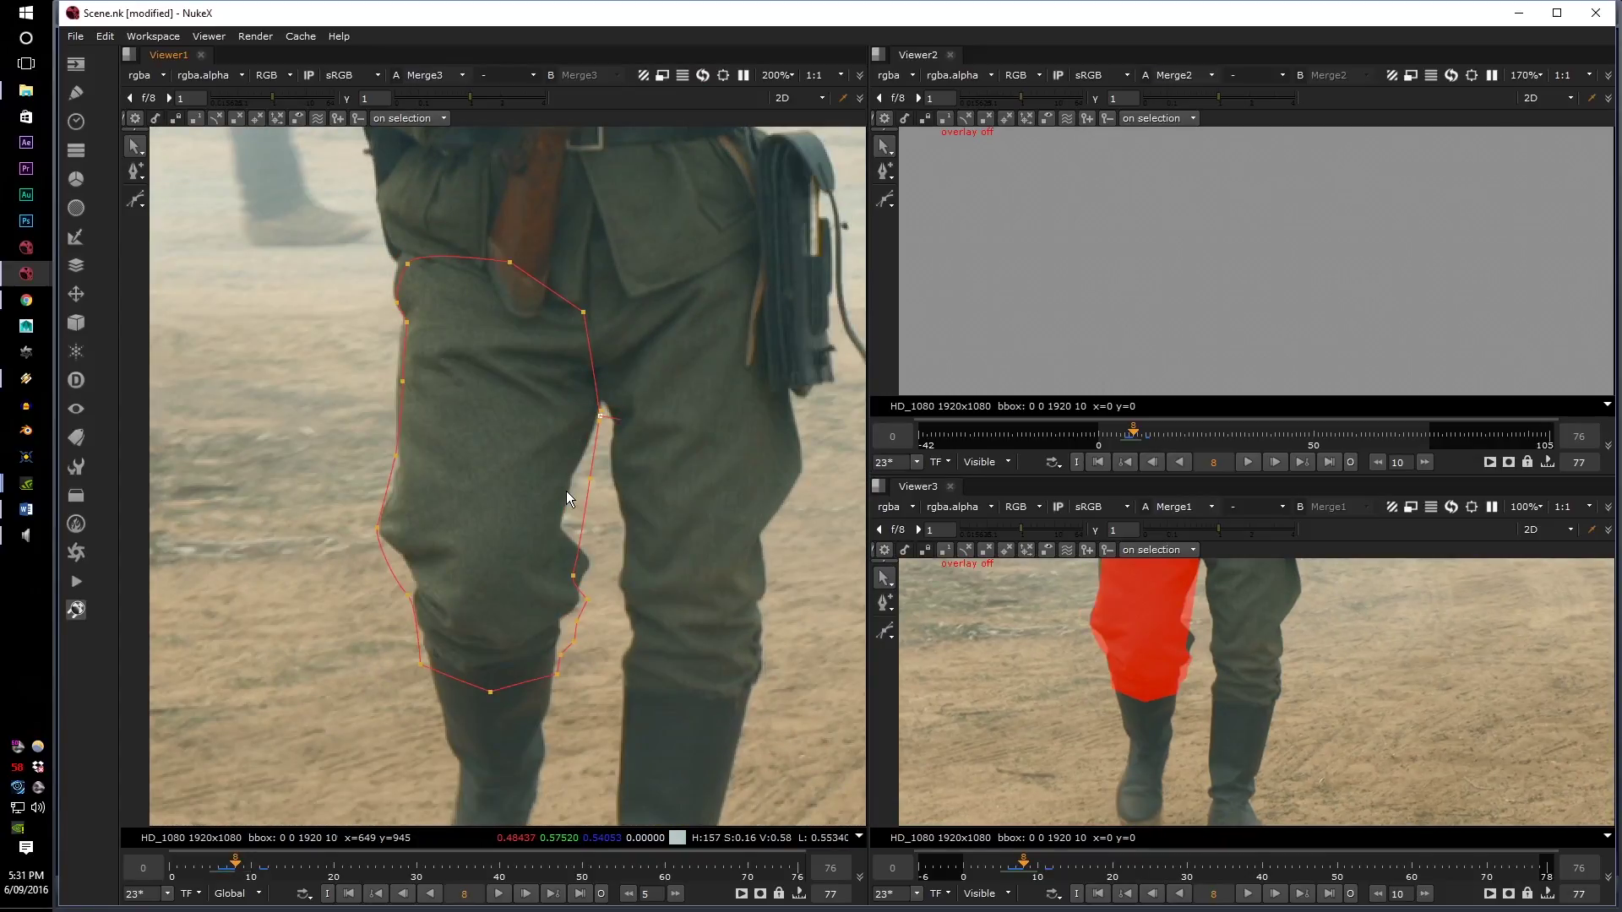
{"action": "key", "text": "Right"}
{"action": "key", "text": "Left"}
{"action": "key", "text": "Left"}
{"action": "key", "text": "Right"}
- Select the lower inner-knee points at frame 8 and move them up together onto the trouser folds
{"action": "scroll", "coordinate": [615, 571], "scroll_direction": "up", "scroll_amount": 3}
{"action": "middle_click_drag", "start_coordinate": [561, 635], "coordinate": [561, 475]}
{"action": "left_click_drag", "start_coordinate": [435, 700], "coordinate": [615, 202]}
{"action": "middle_click_drag", "start_coordinate": [622, 379], "coordinate": [605, 517]}
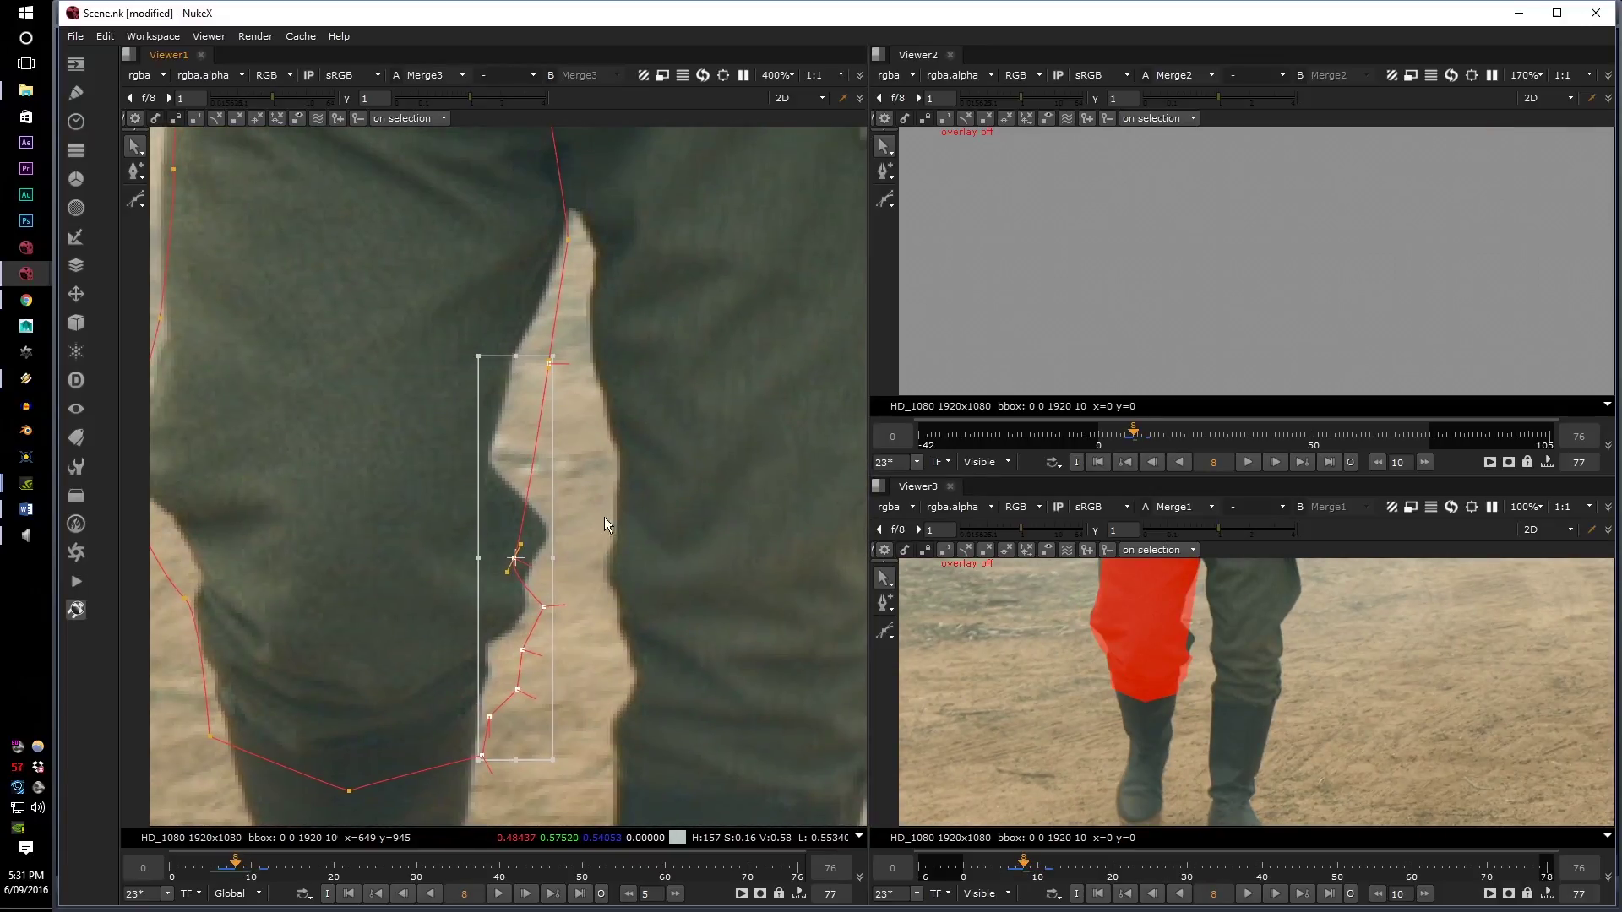
{"action": "scroll", "coordinate": [605, 517], "scroll_direction": "down", "scroll_amount": 2}
{"action": "left_click_drag", "start_coordinate": [490, 706], "coordinate": [615, 476]}
{"action": "scroll", "coordinate": [564, 554], "scroll_direction": "up", "scroll_amount": 3}
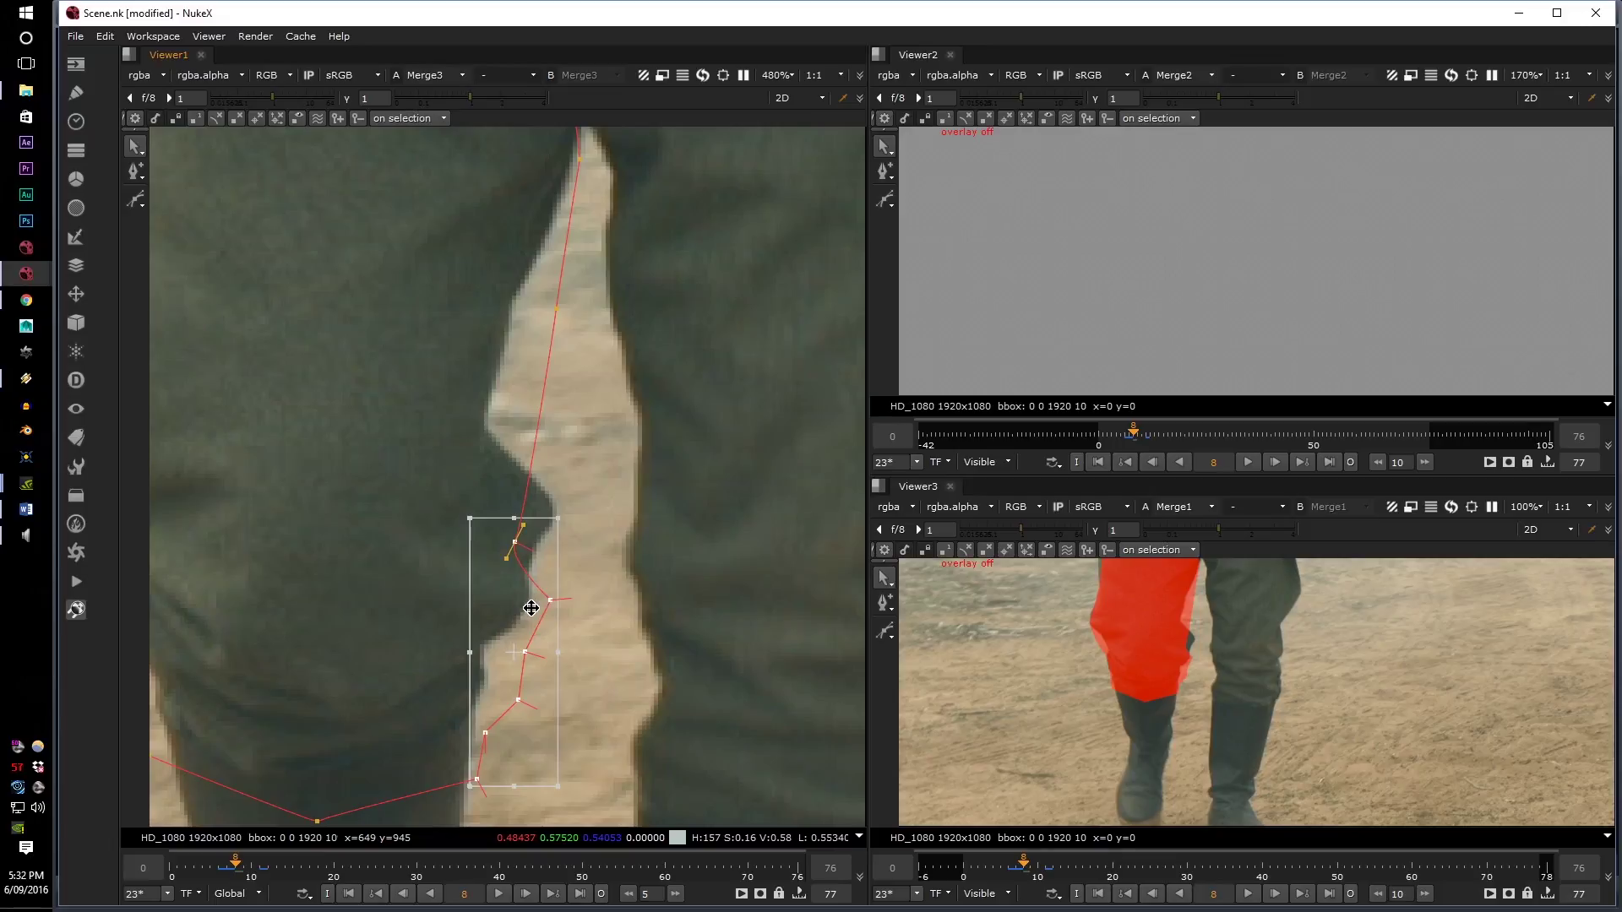
{"action": "left_click_drag", "start_coordinate": [530, 608], "coordinate": [531, 528]}
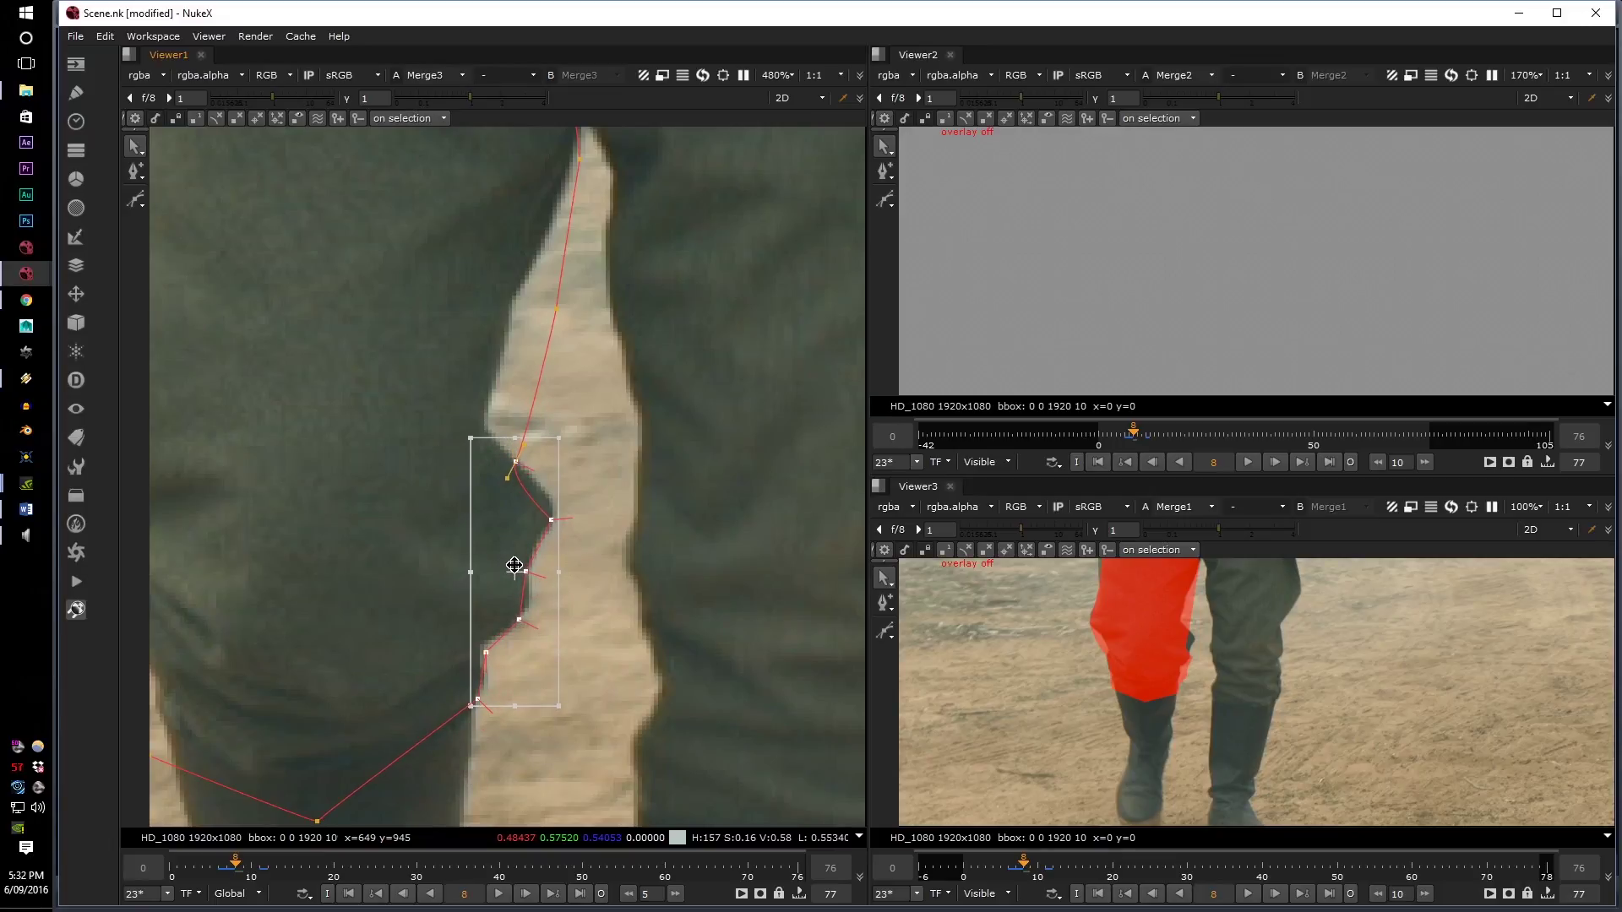
- Reposition the inner-knee and inner-thigh points at frame 8 along the gap between the legs up to the crotch
{"action": "left_click", "coordinate": [580, 657]}
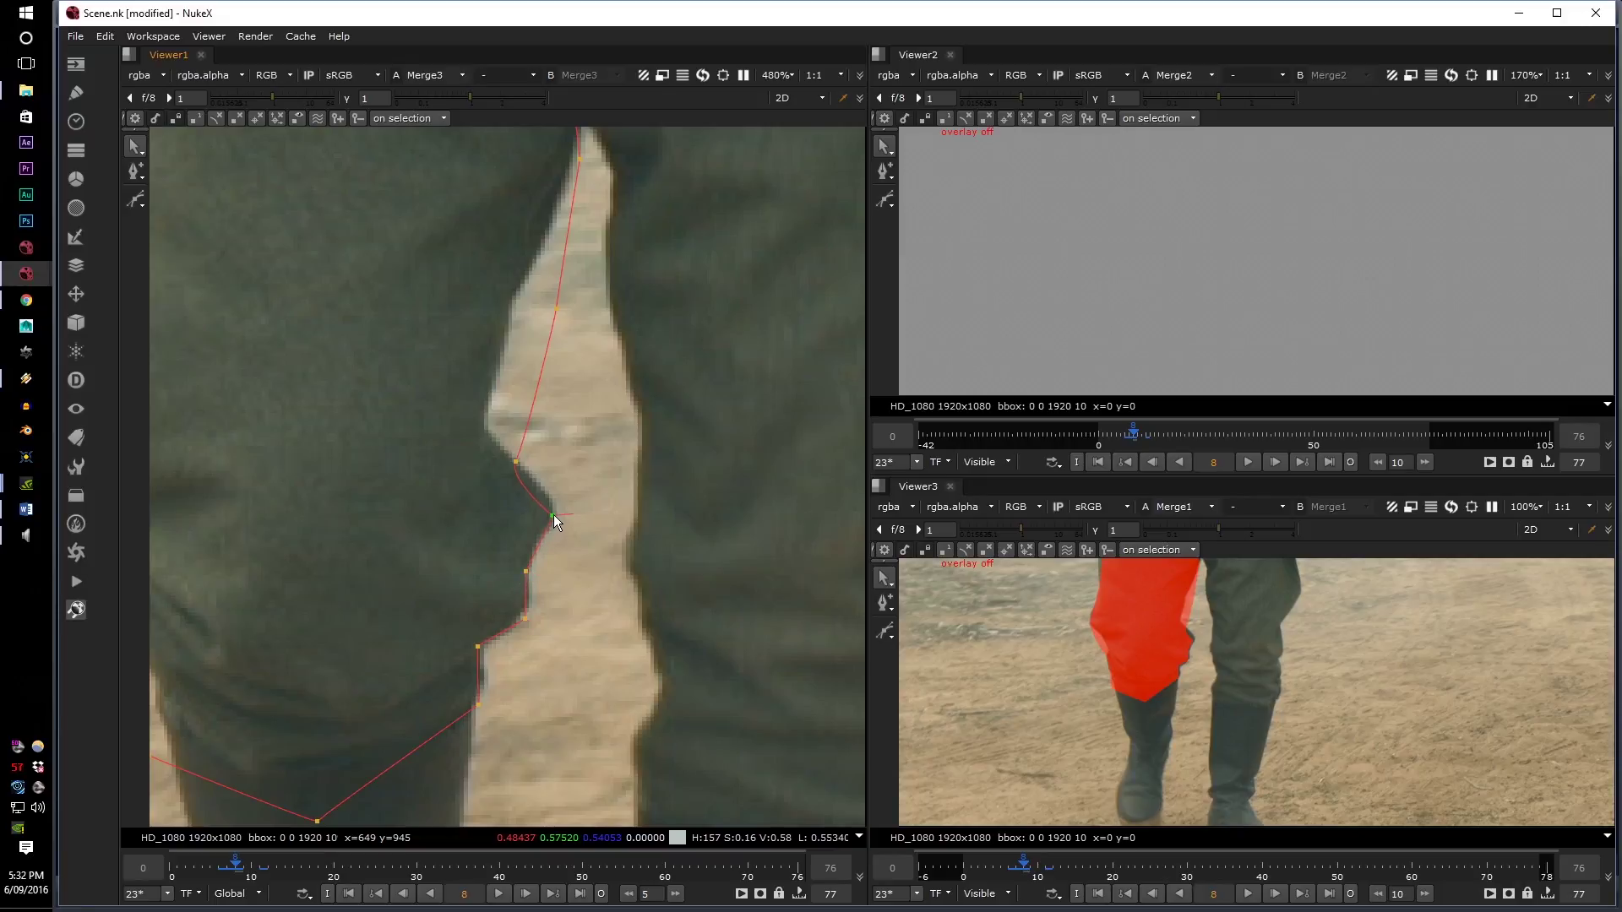
{"action": "left_click_drag", "start_coordinate": [516, 461], "coordinate": [495, 424]}
{"action": "middle_click_drag", "start_coordinate": [548, 412], "coordinate": [547, 547]}
{"action": "left_click_drag", "start_coordinate": [555, 442], "coordinate": [509, 442]}
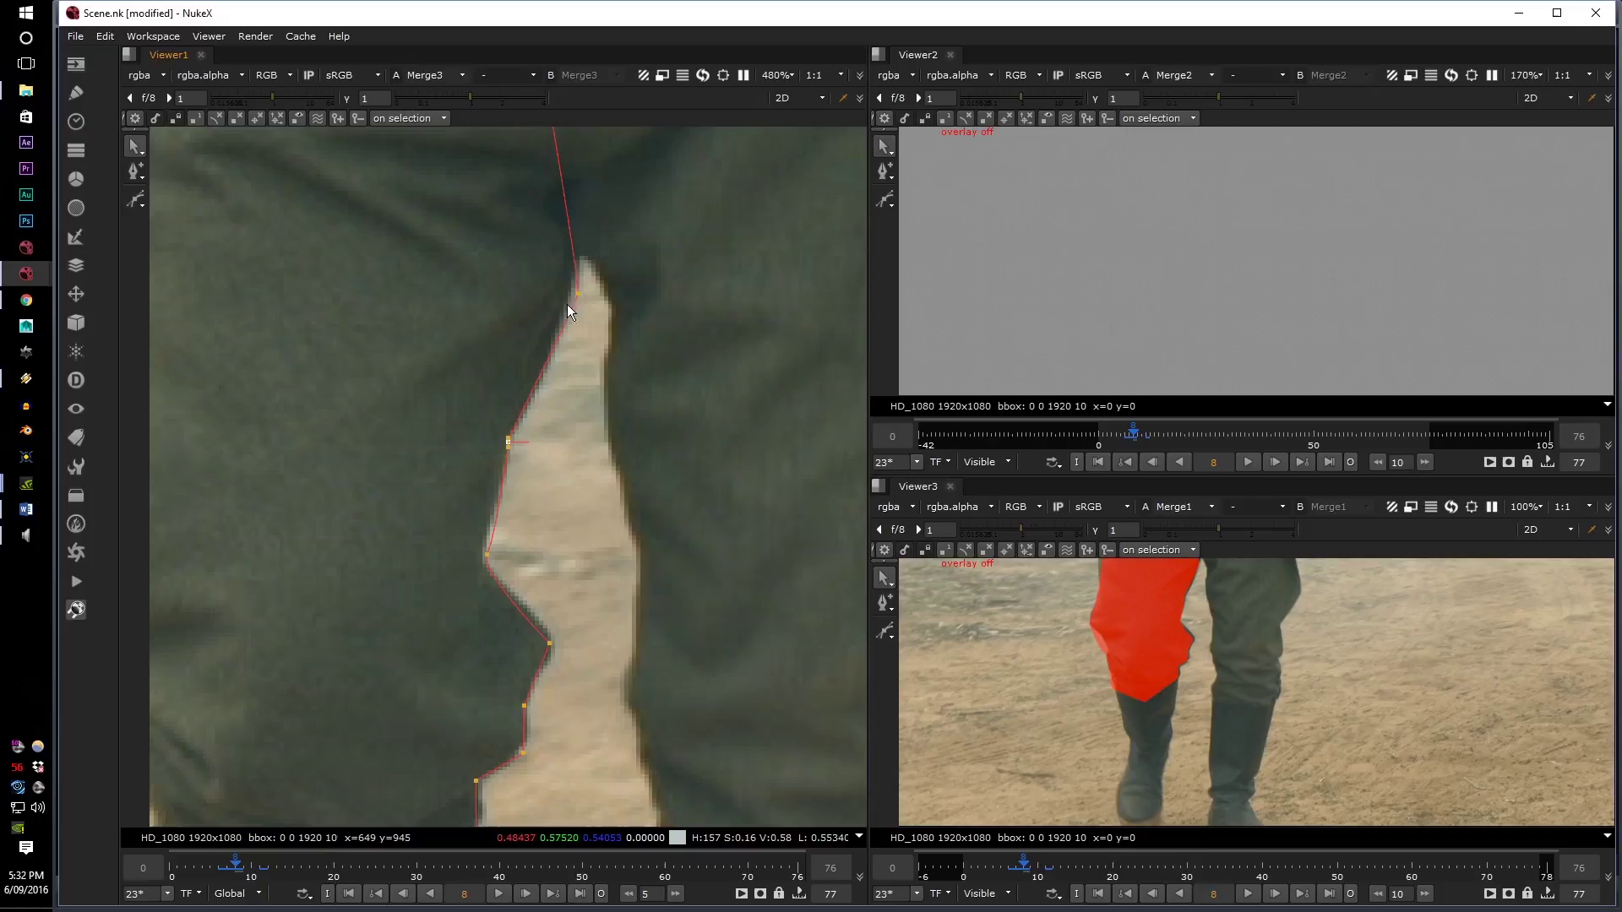
{"action": "left_click_drag", "start_coordinate": [579, 285], "coordinate": [580, 271]}
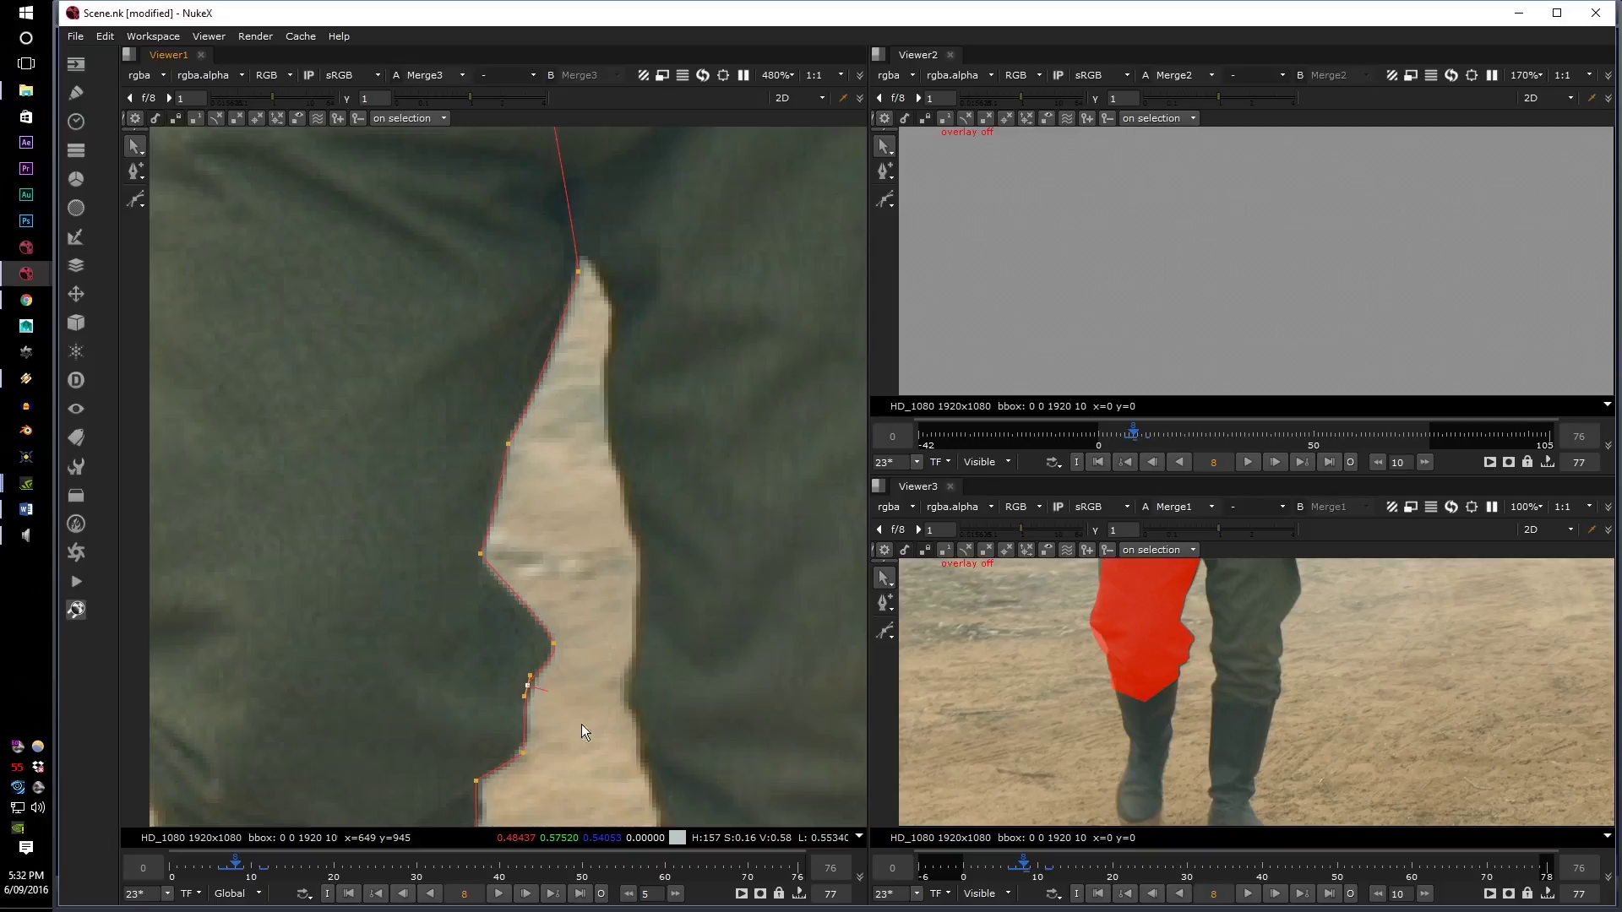
- Refine the lower inner points just above the boot at frame 8 and inspect the matte along that edge
{"action": "middle_click_drag", "start_coordinate": [581, 724], "coordinate": [646, 520]}
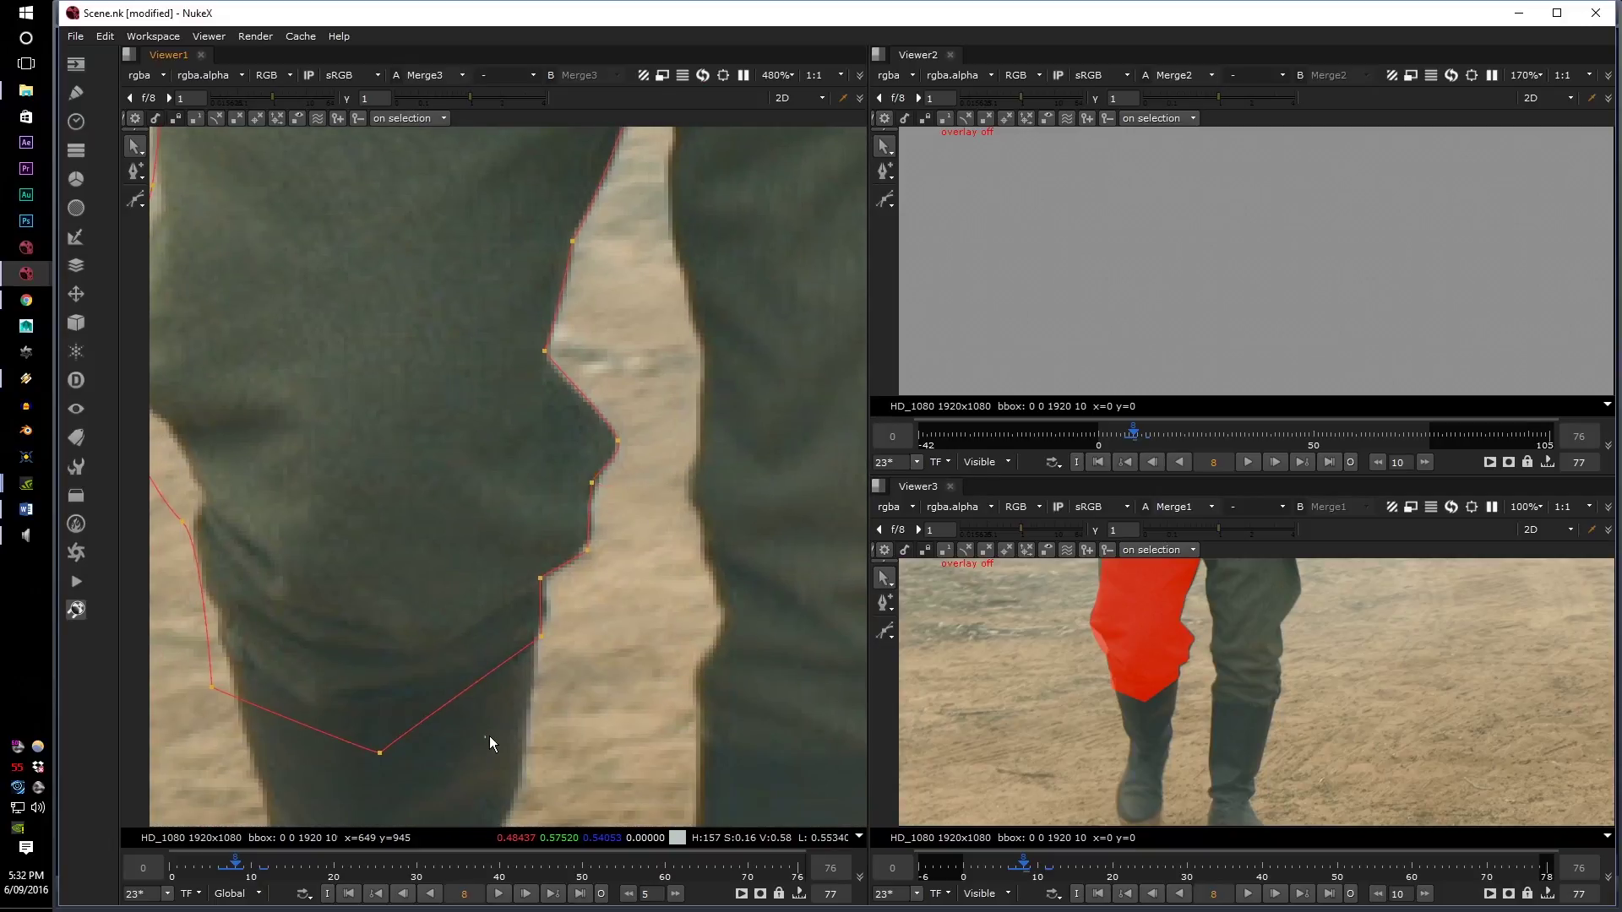
{"action": "left_click_drag", "start_coordinate": [490, 737], "coordinate": [671, 515]}
{"action": "key", "text": "z"}
{"action": "left_click", "coordinate": [652, 541]}
{"action": "left_click", "coordinate": [586, 553]}
{"action": "scroll", "coordinate": [549, 578], "scroll_direction": "down", "scroll_amount": 4}
{"action": "scroll", "coordinate": [1175, 643], "scroll_direction": "up", "scroll_amount": 4}
{"action": "scroll", "coordinate": [953, 591], "scroll_direction": "down", "scroll_amount": 2}
{"action": "scroll", "coordinate": [580, 560], "scroll_direction": "up", "scroll_amount": 2}
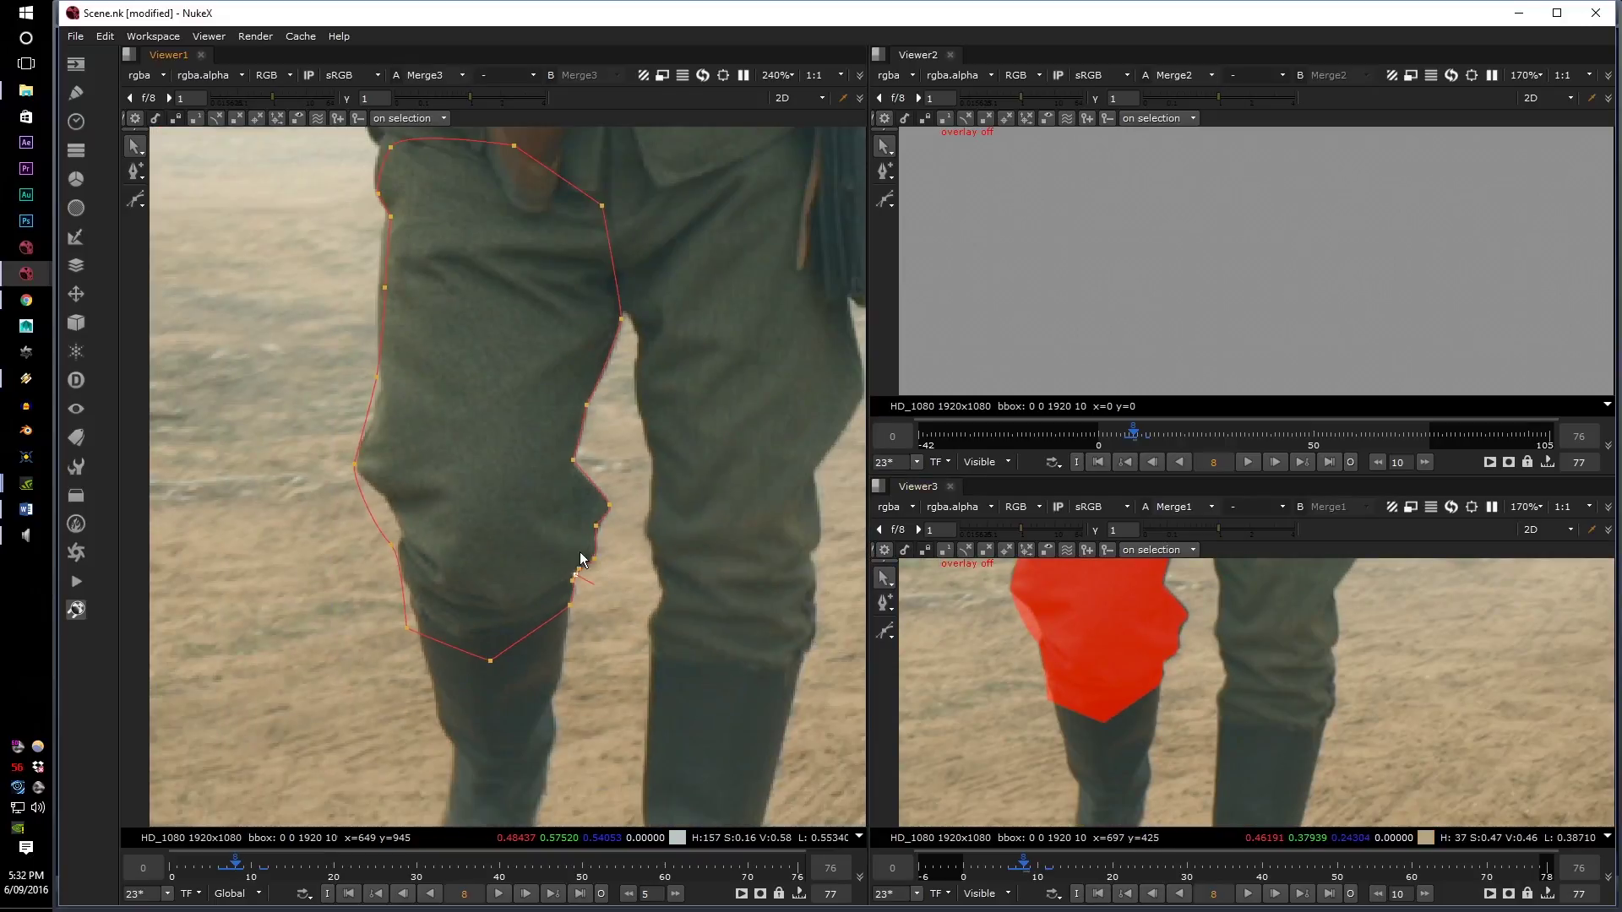
- Fit the outer points below the knee and at the hip to the trouser outline at frame 8
{"action": "scroll", "coordinate": [580, 559], "scroll_direction": "up", "scroll_amount": 2}
{"action": "left_click_drag", "start_coordinate": [565, 682], "coordinate": [571, 661]}
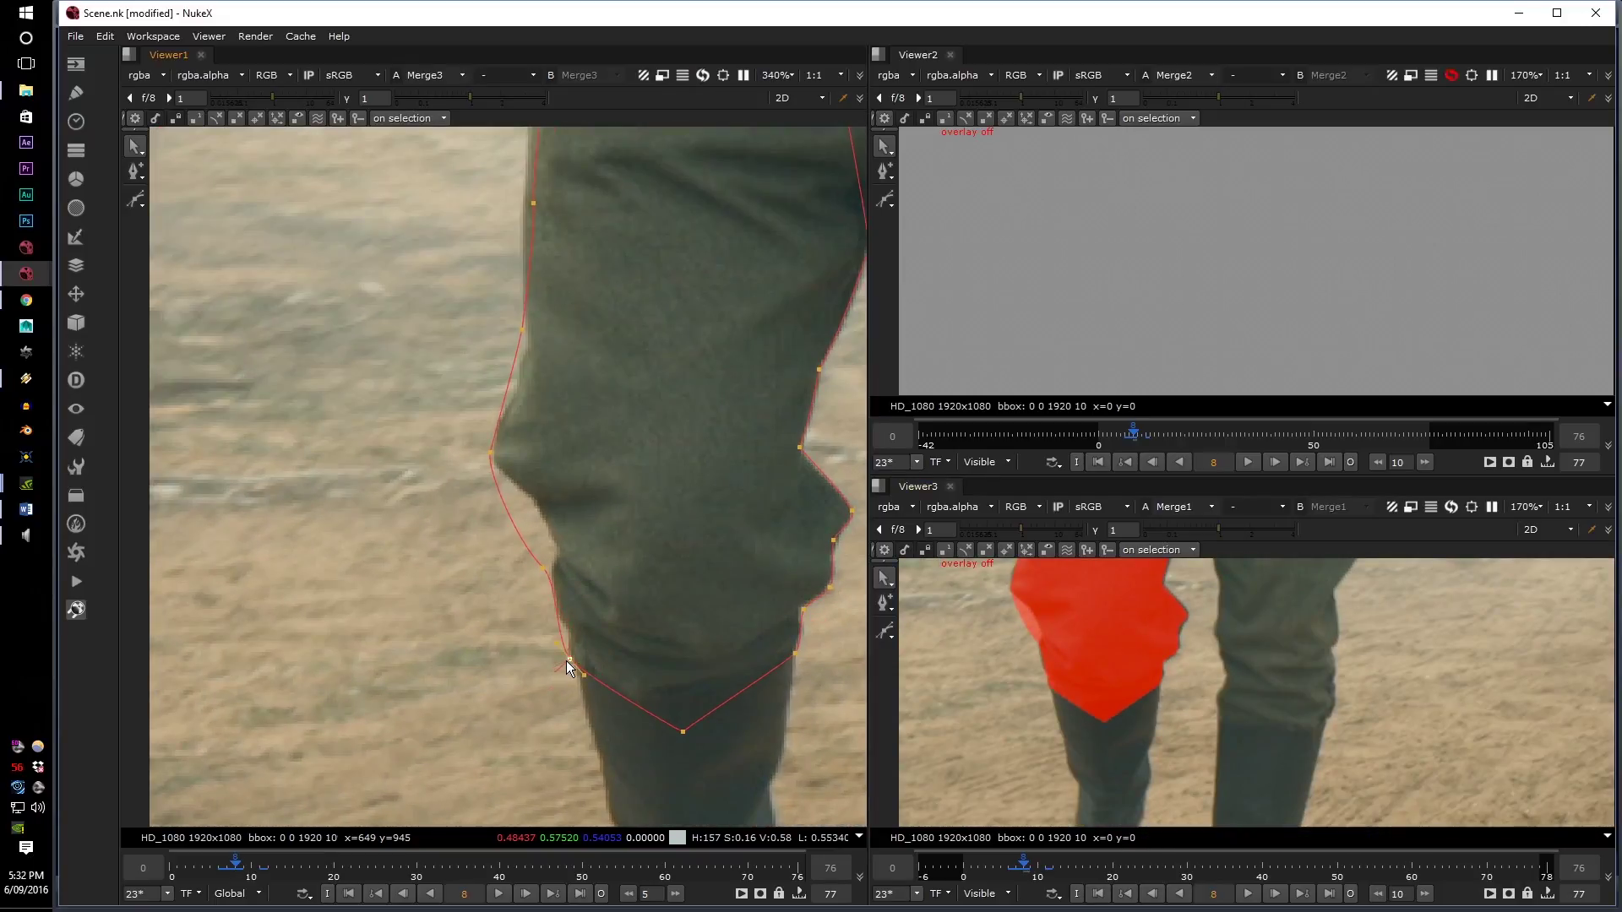
{"action": "scroll", "coordinate": [566, 661], "scroll_direction": "up", "scroll_amount": 4}
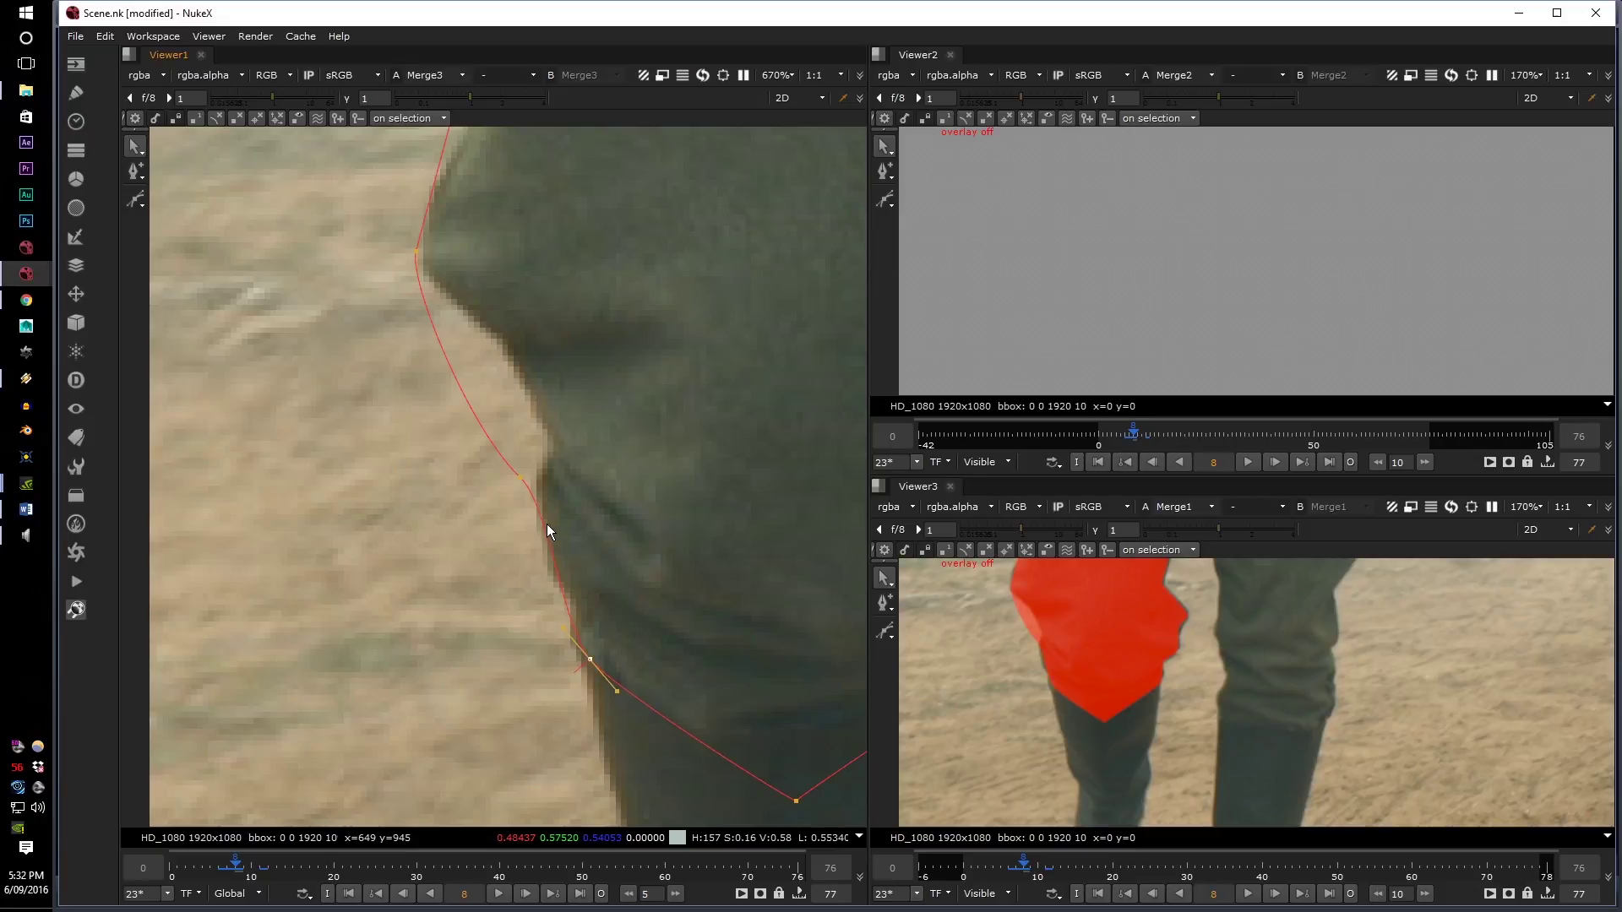
{"action": "mouse_move", "coordinate": [521, 479]}
{"action": "left_mouse_down"}
{"action": "mouse_move", "coordinate": [555, 441]}
{"action": "mouse_move", "coordinate": [521, 497]}
{"action": "left_mouse_up"}
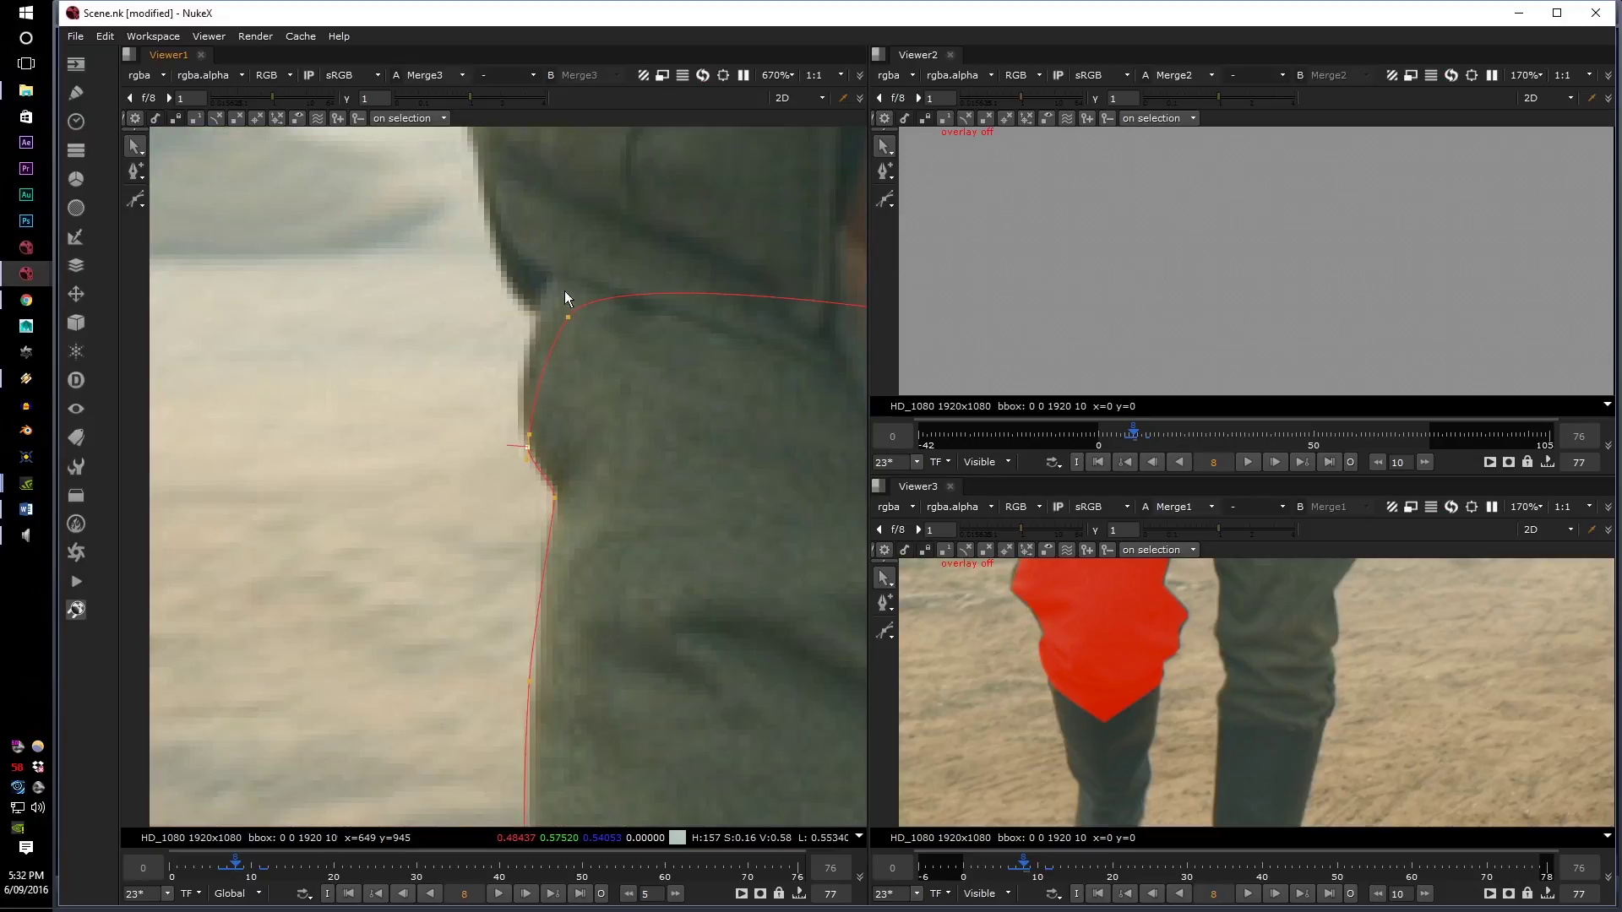
{"action": "left_click_drag", "start_coordinate": [569, 313], "coordinate": [559, 303]}
{"action": "scroll", "coordinate": [550, 284], "scroll_direction": "down", "scroll_amount": 5}
{"action": "scroll", "coordinate": [1047, 713], "scroll_direction": "down", "scroll_amount": 2}
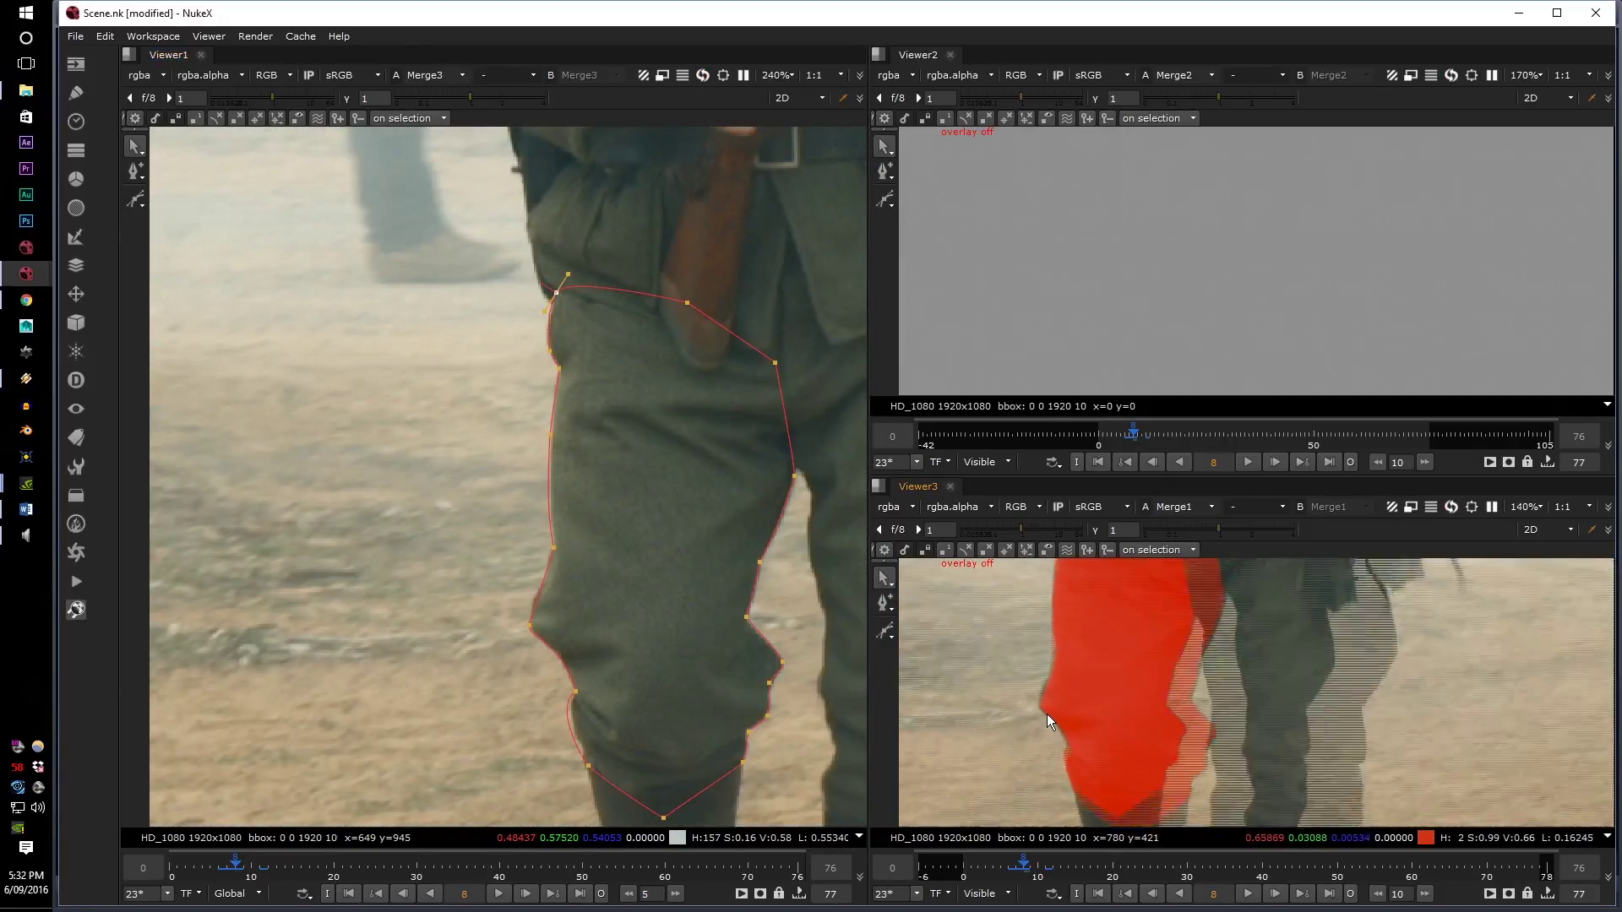
- Step through frames 6 to 11 to examine how the shape and red matte follow the leg
{"action": "scroll", "coordinate": [1047, 713], "scroll_direction": "up", "scroll_amount": 3}
{"action": "scroll", "coordinate": [621, 515], "scroll_direction": "down", "scroll_amount": 3}
{"action": "key", "text": "Left"}
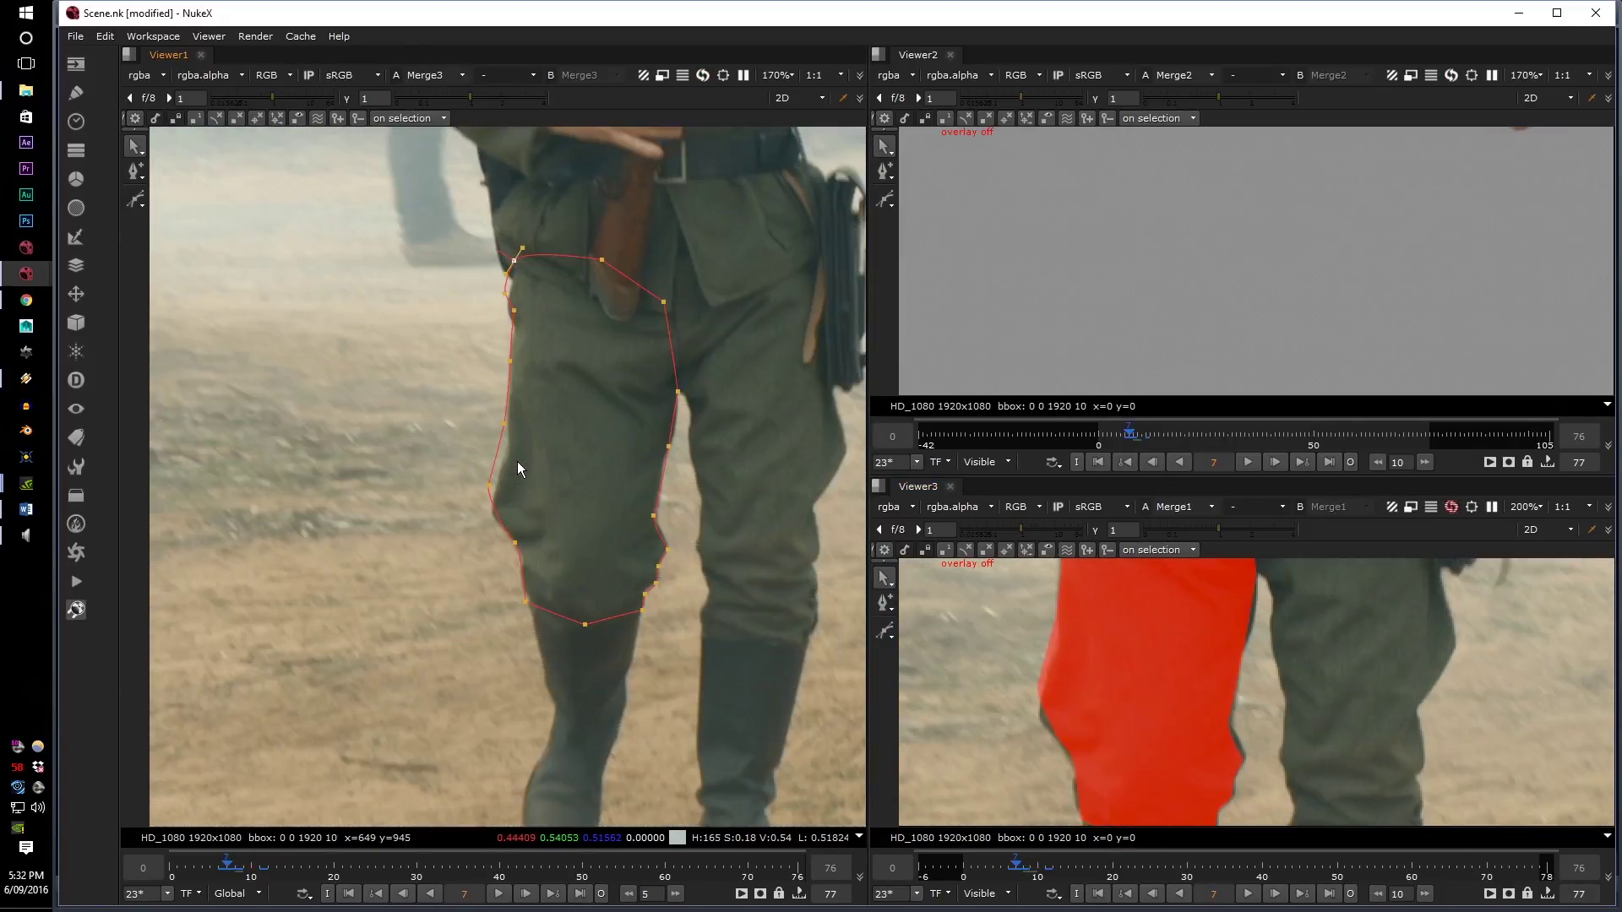
{"action": "key", "text": "Right"}
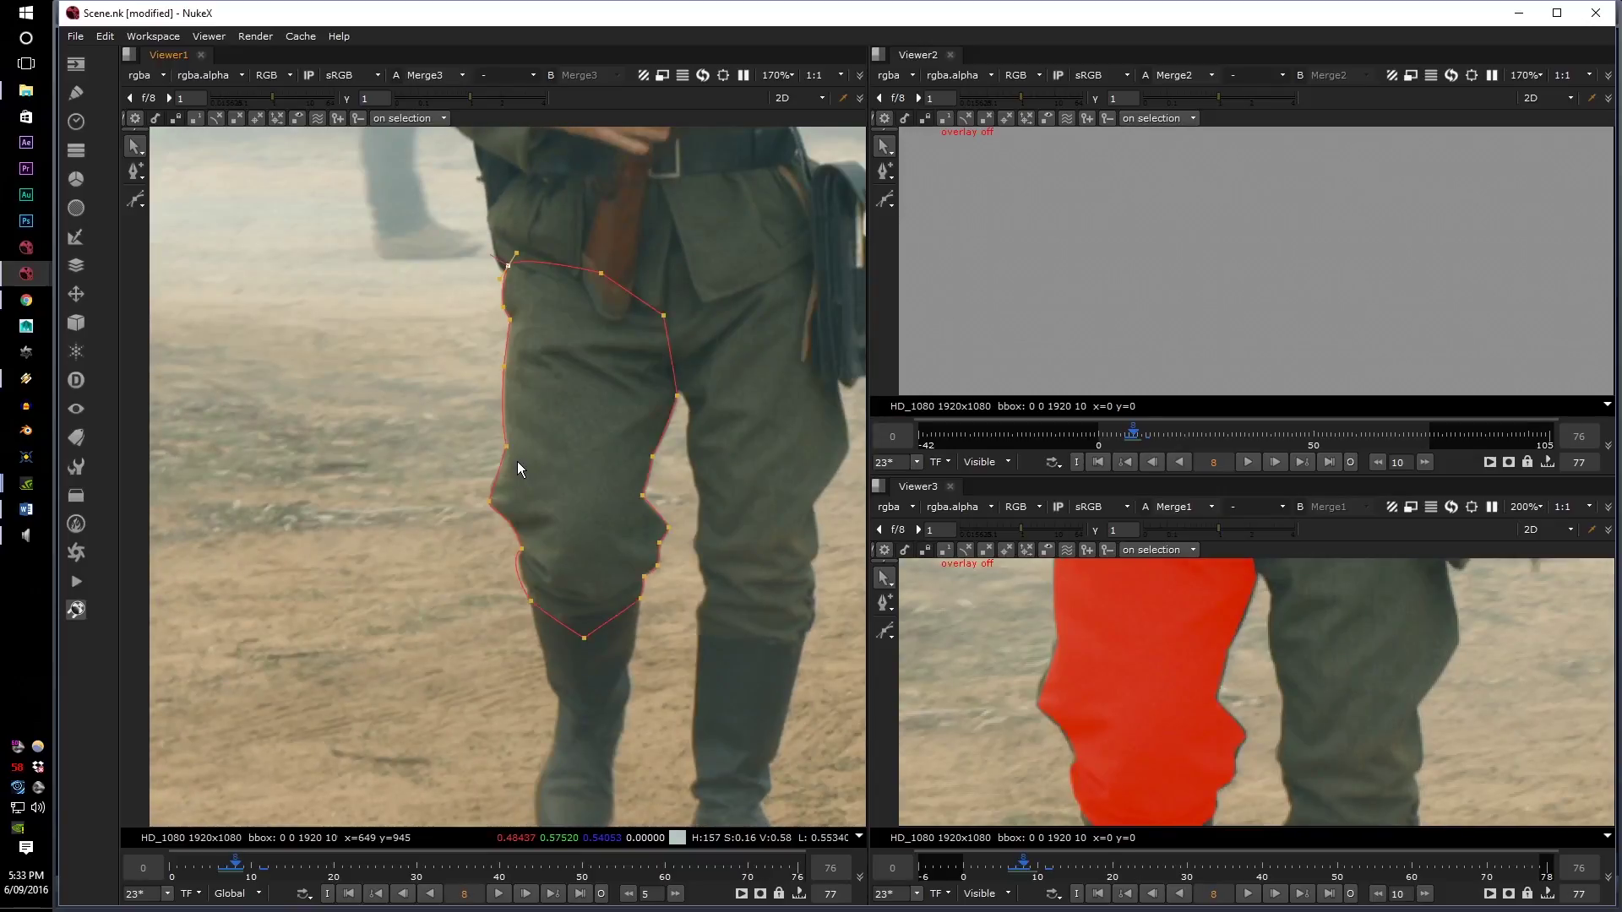
{"action": "key", "text": "Right"}
{"action": "key", "text": "Right"}
{"action": "key", "text": "Right"}
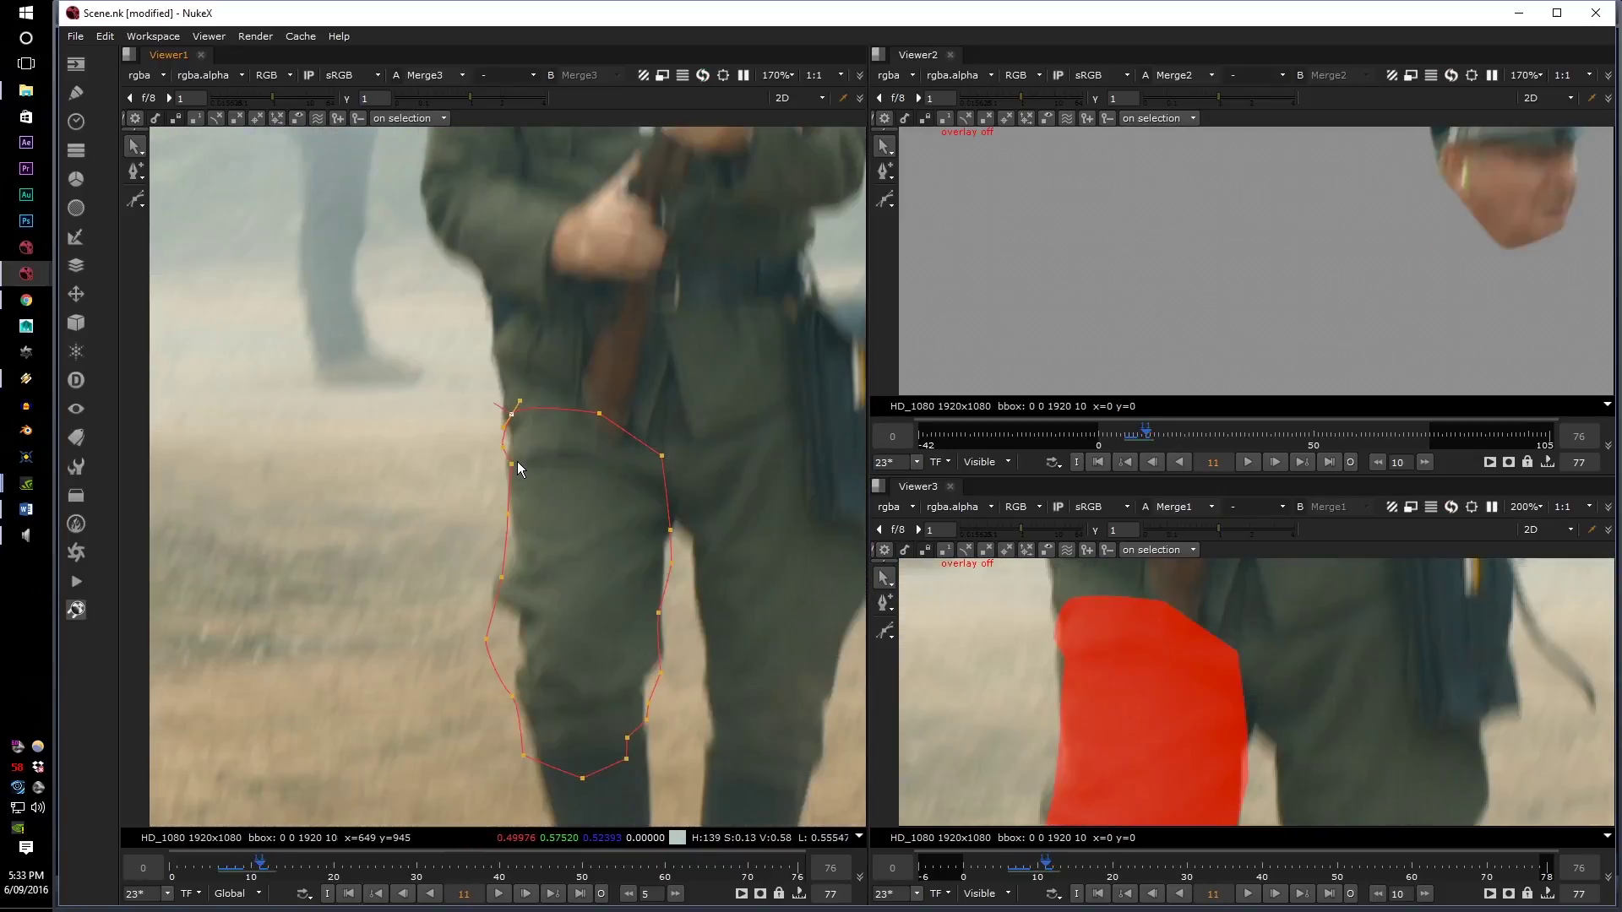
{"action": "key", "text": "Left"}
{"action": "key", "text": "Left"}
{"action": "key", "text": "Left"}
{"action": "key", "text": "Left"}
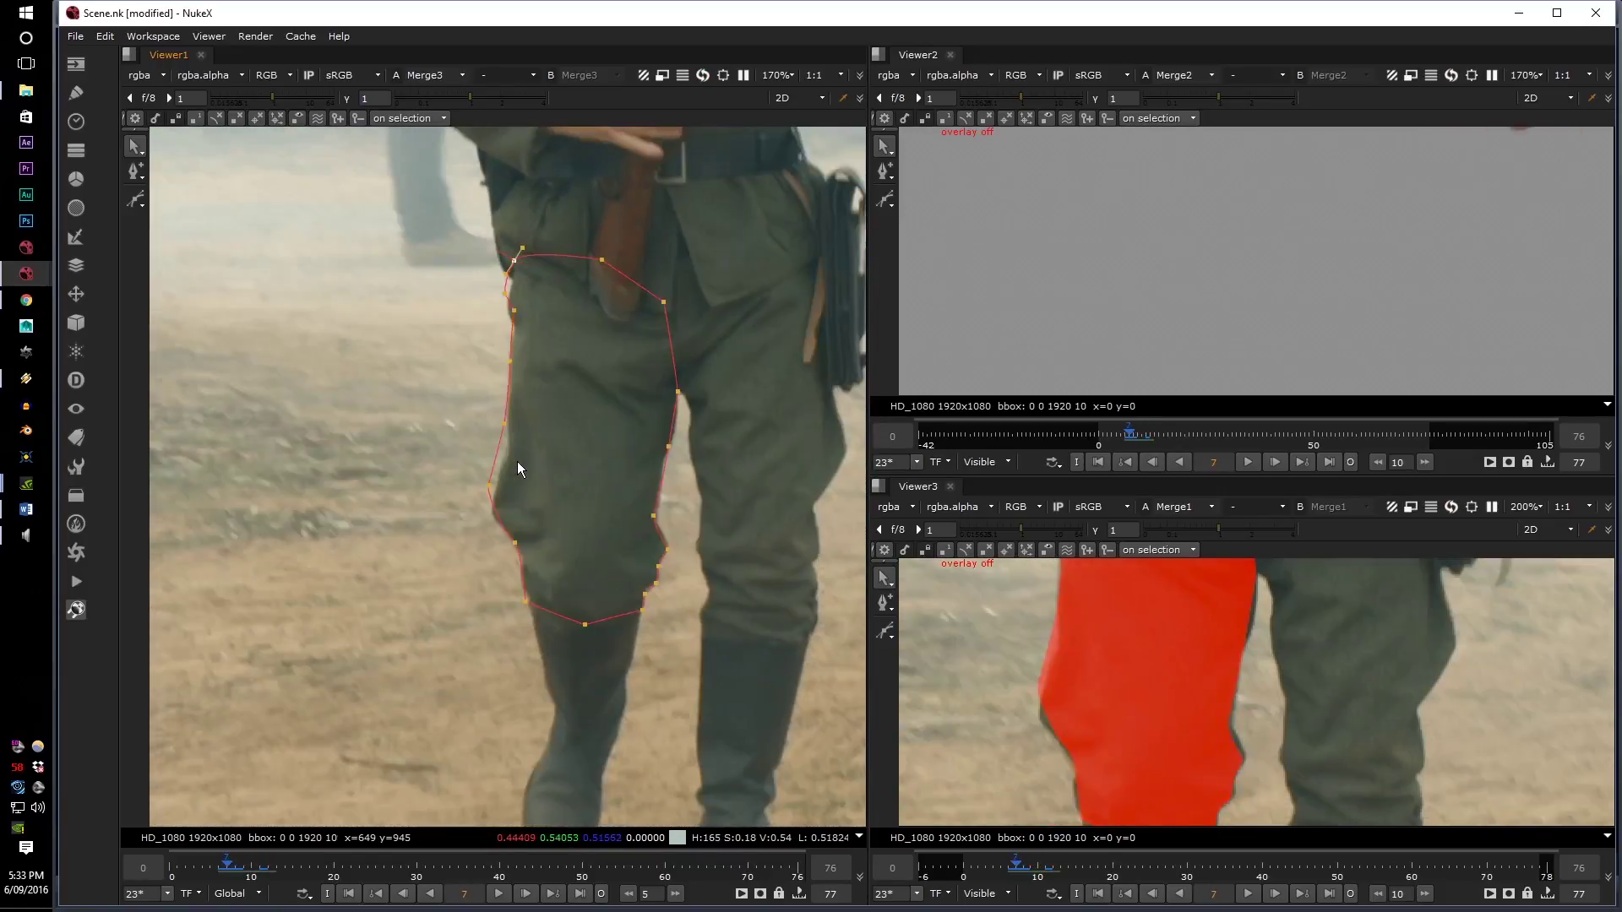
{"action": "key", "text": "Left"}
{"action": "key", "text": "Right"}
{"action": "key", "text": "Right"}
{"action": "key", "text": "Left"}
{"action": "key", "text": "Right"}
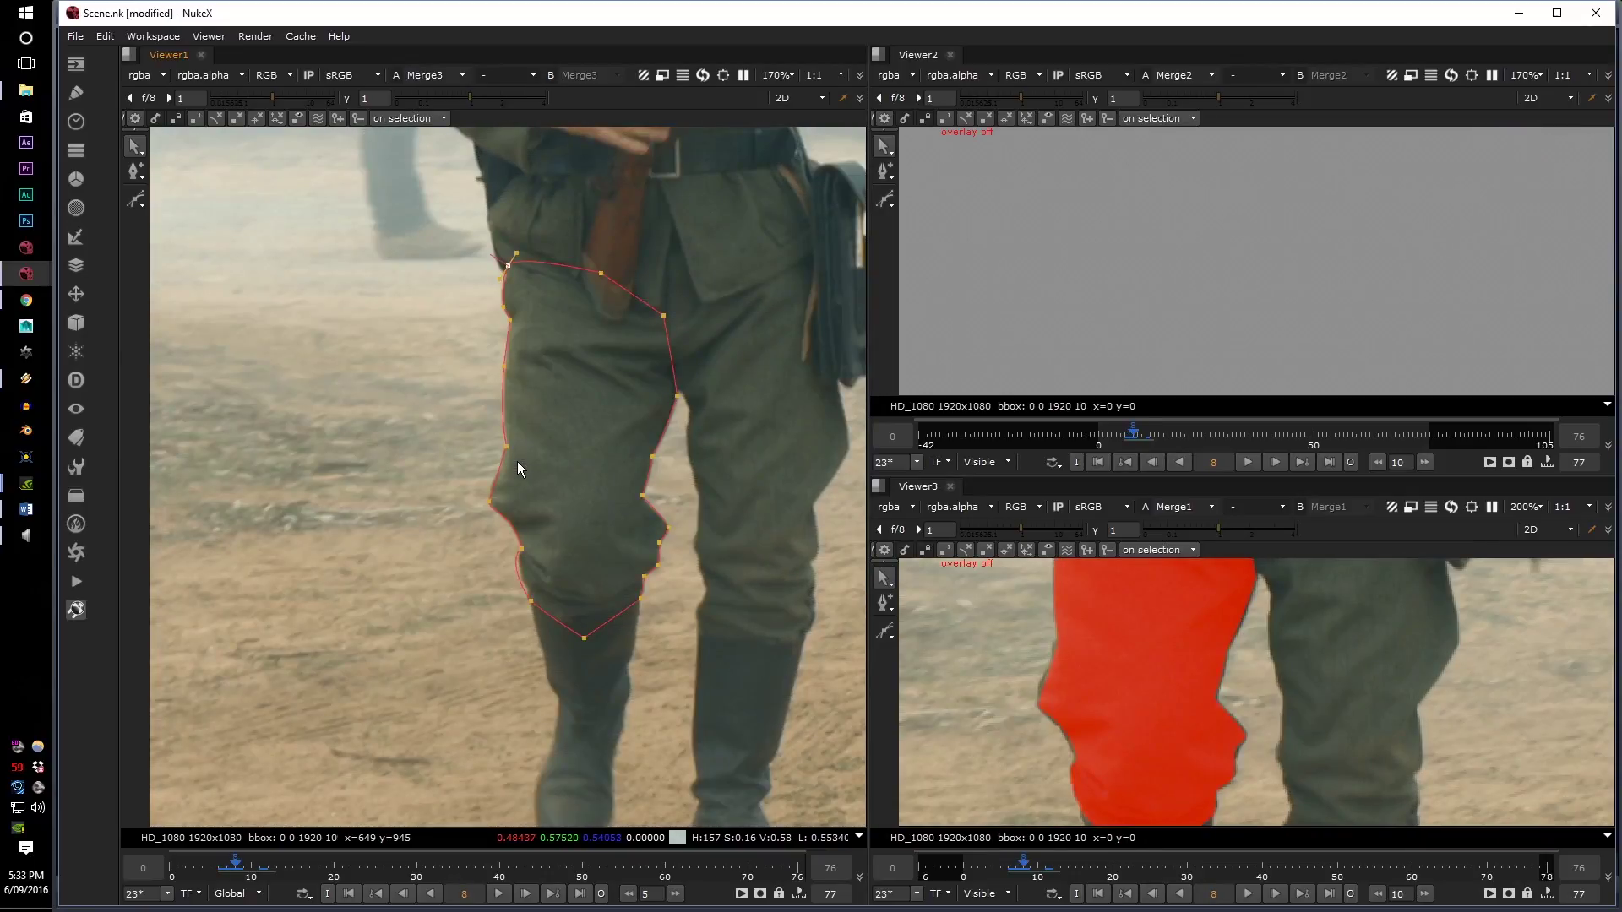
{"action": "key", "text": "Left"}
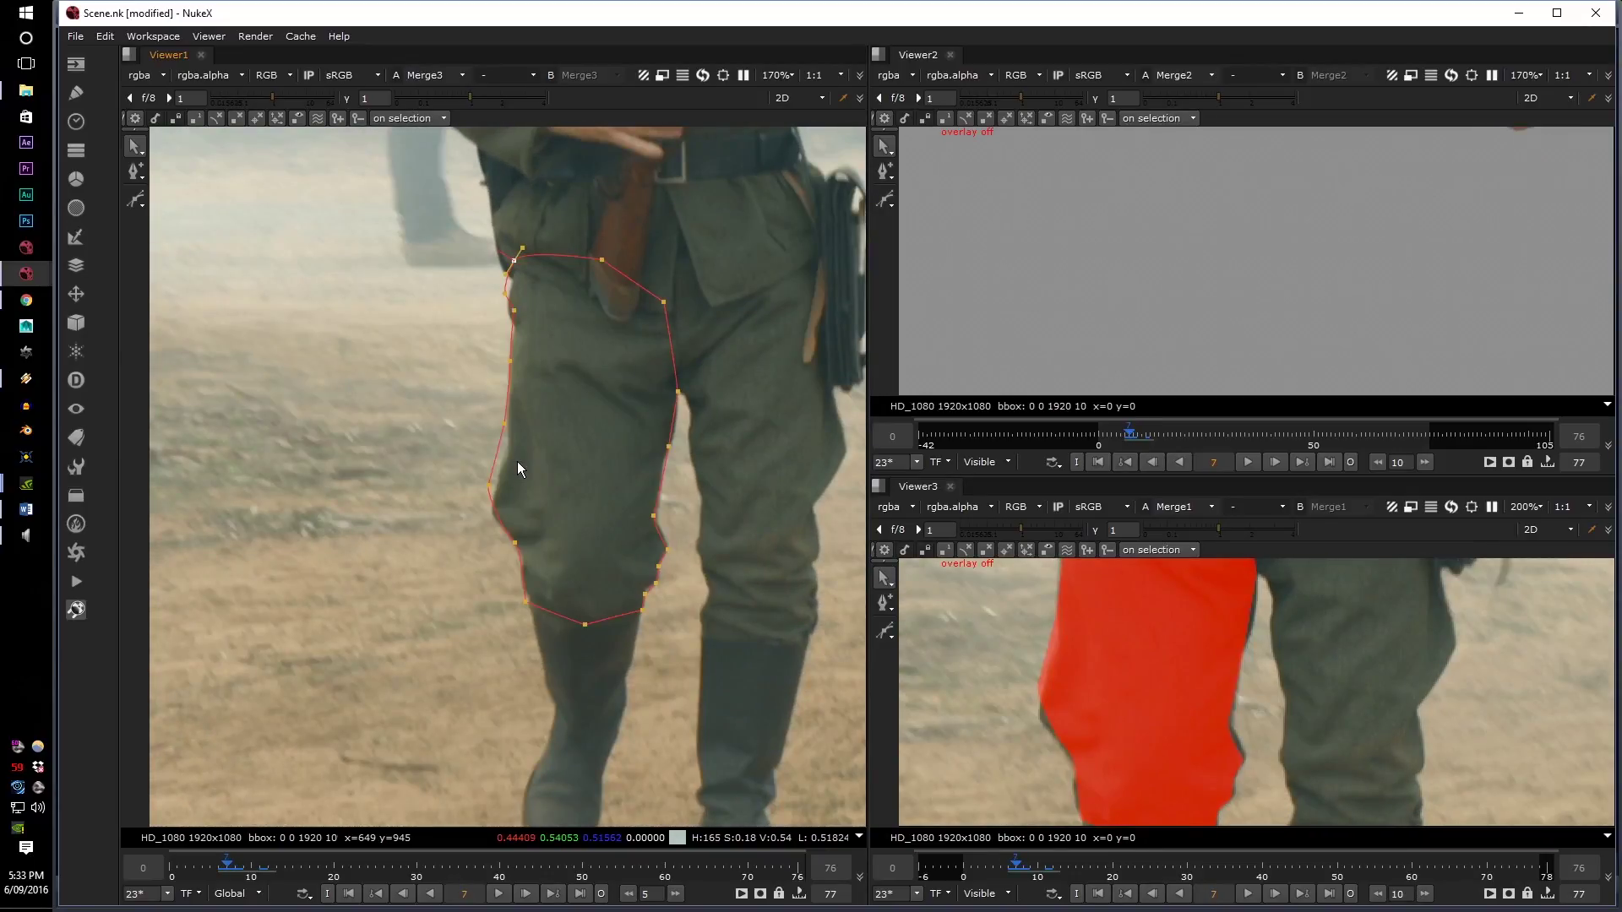
{"action": "key", "text": "Left"}
{"action": "key", "text": "Right"}
{"action": "key", "text": "Right"}
{"action": "key", "text": "Left"}
{"action": "key", "text": "Right"}
{"action": "key", "text": "Right"}
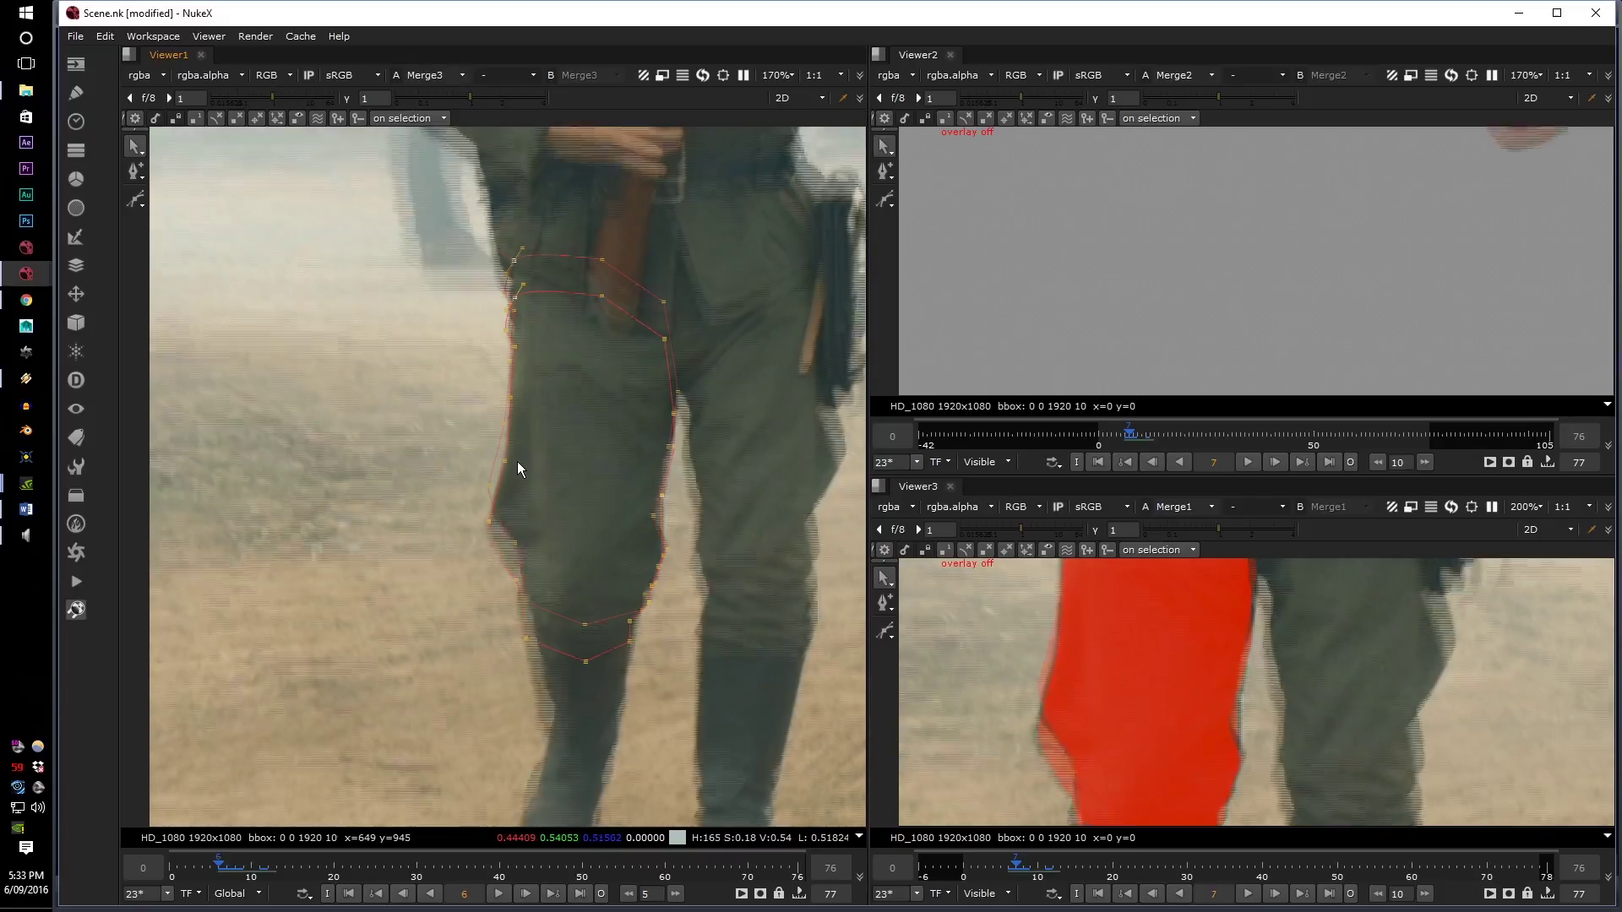
- Select the whole earlier leg shape and move it onto the soldier's leg at frame 3
{"action": "key", "text": "Left"}
{"action": "key", "text": "Left"}
{"action": "key", "text": "Left"}
{"action": "key", "text": "Left"}
{"action": "key", "text": "Left"}
{"action": "key", "text": "Left"}
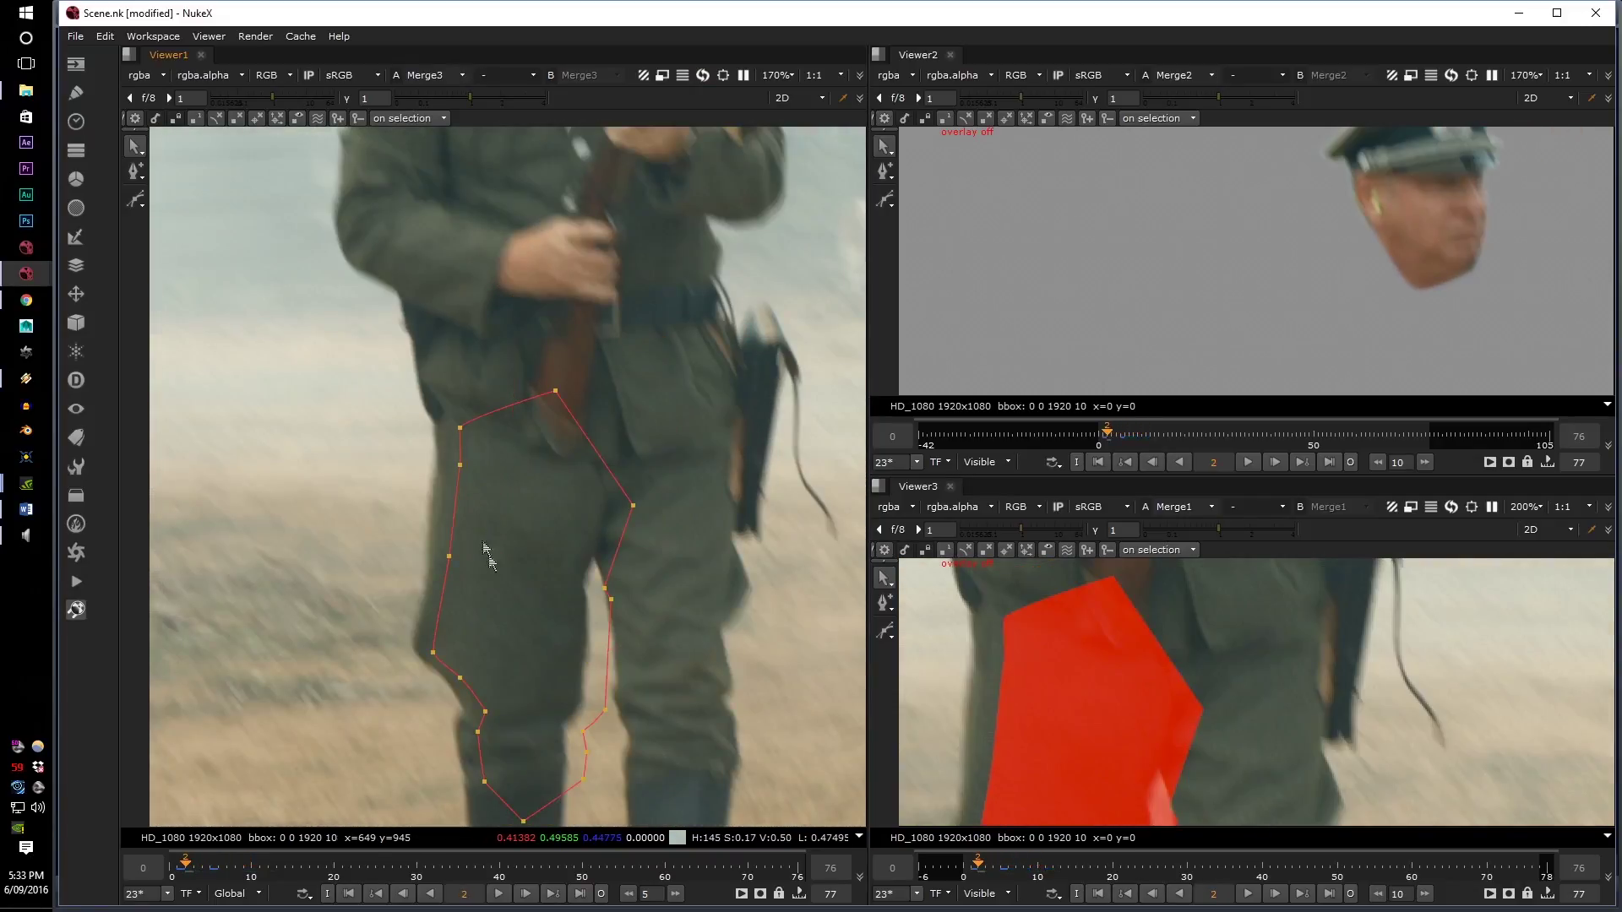
{"action": "key", "text": "Right"}
{"action": "key", "text": "Left"}
{"action": "key", "text": "Left"}
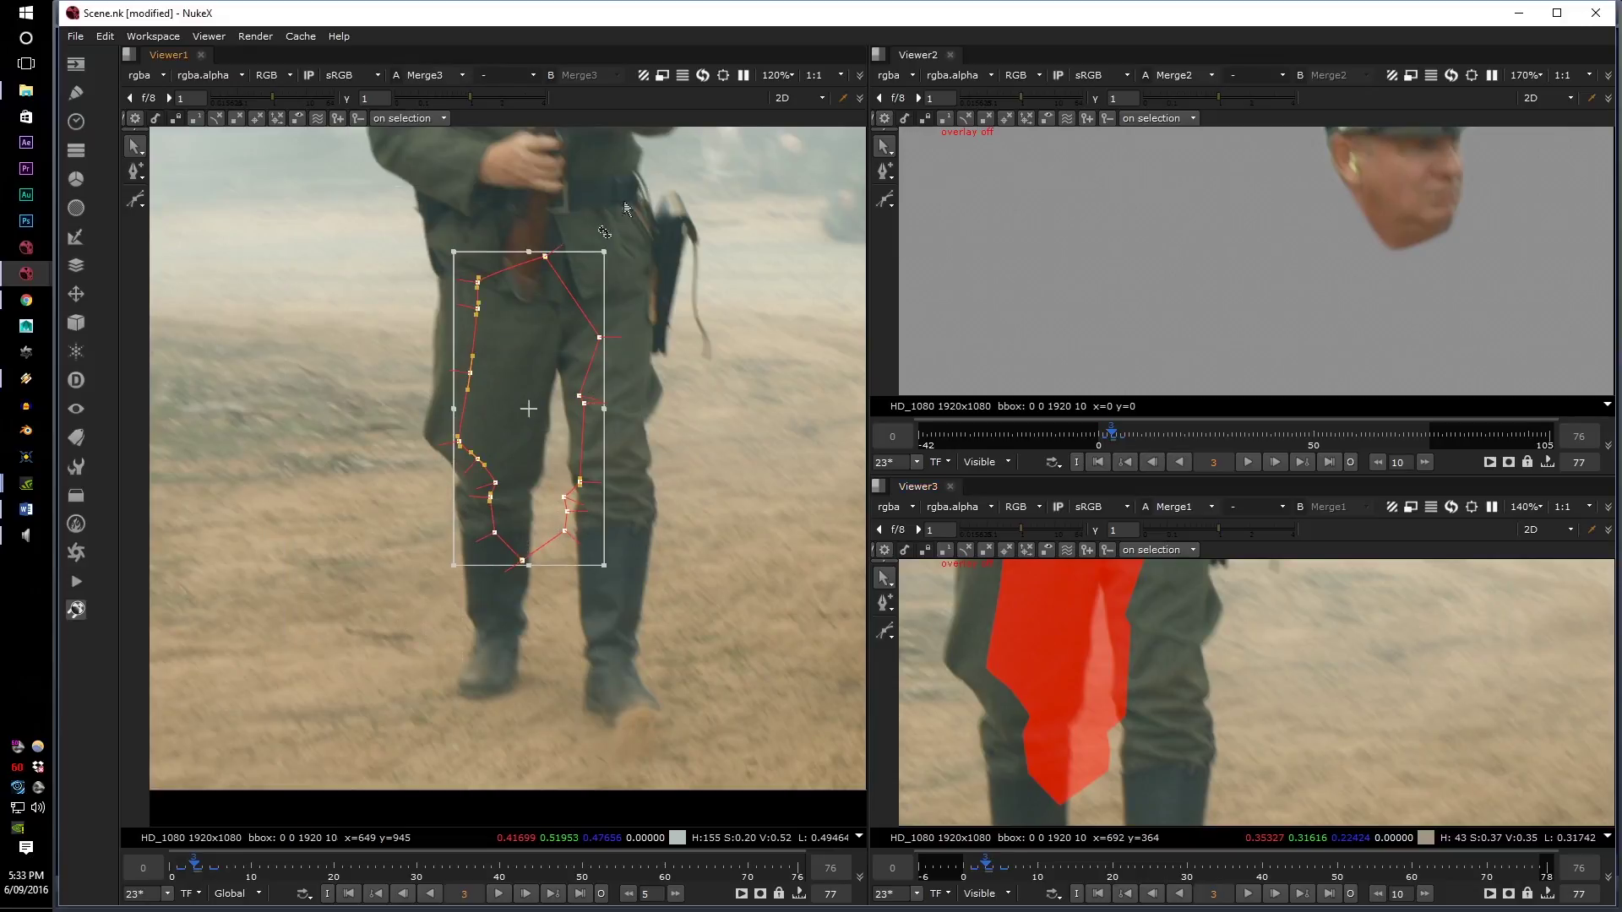
{"action": "scroll", "coordinate": [543, 367], "scroll_direction": "up", "scroll_amount": 5}
{"action": "scroll", "coordinate": [517, 488], "scroll_direction": "down", "scroll_amount": 3}
{"action": "scroll", "coordinate": [505, 503], "scroll_direction": "up", "scroll_amount": 3}
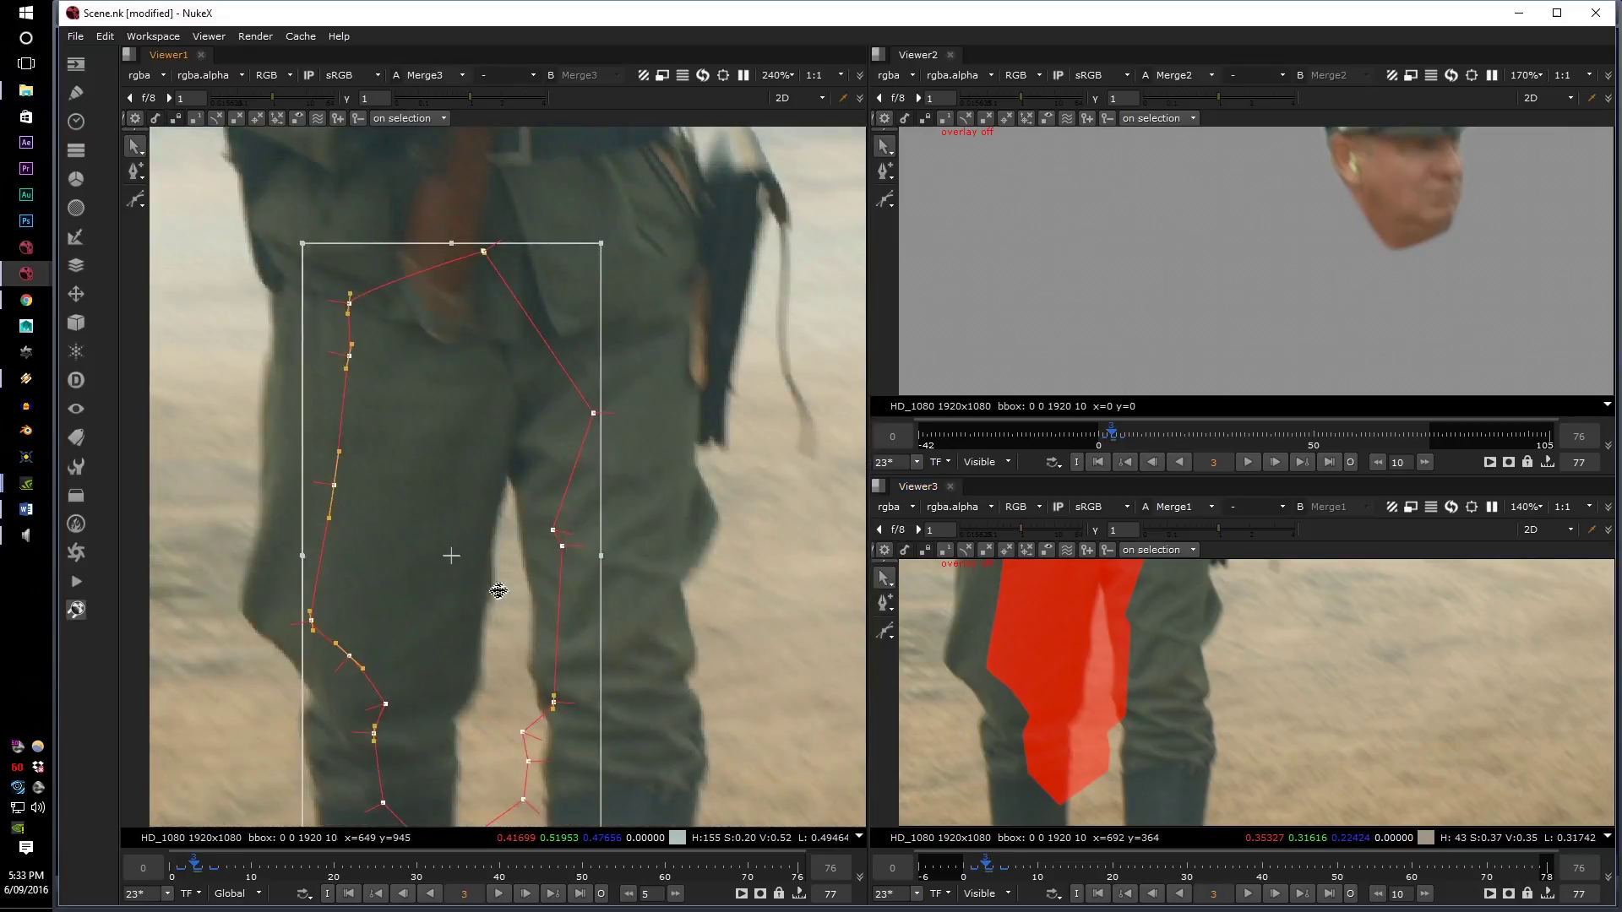
{"action": "middle_click_drag", "start_coordinate": [496, 580], "coordinate": [412, 582]}
{"action": "left_click_drag", "start_coordinate": [412, 582], "coordinate": [425, 583]}
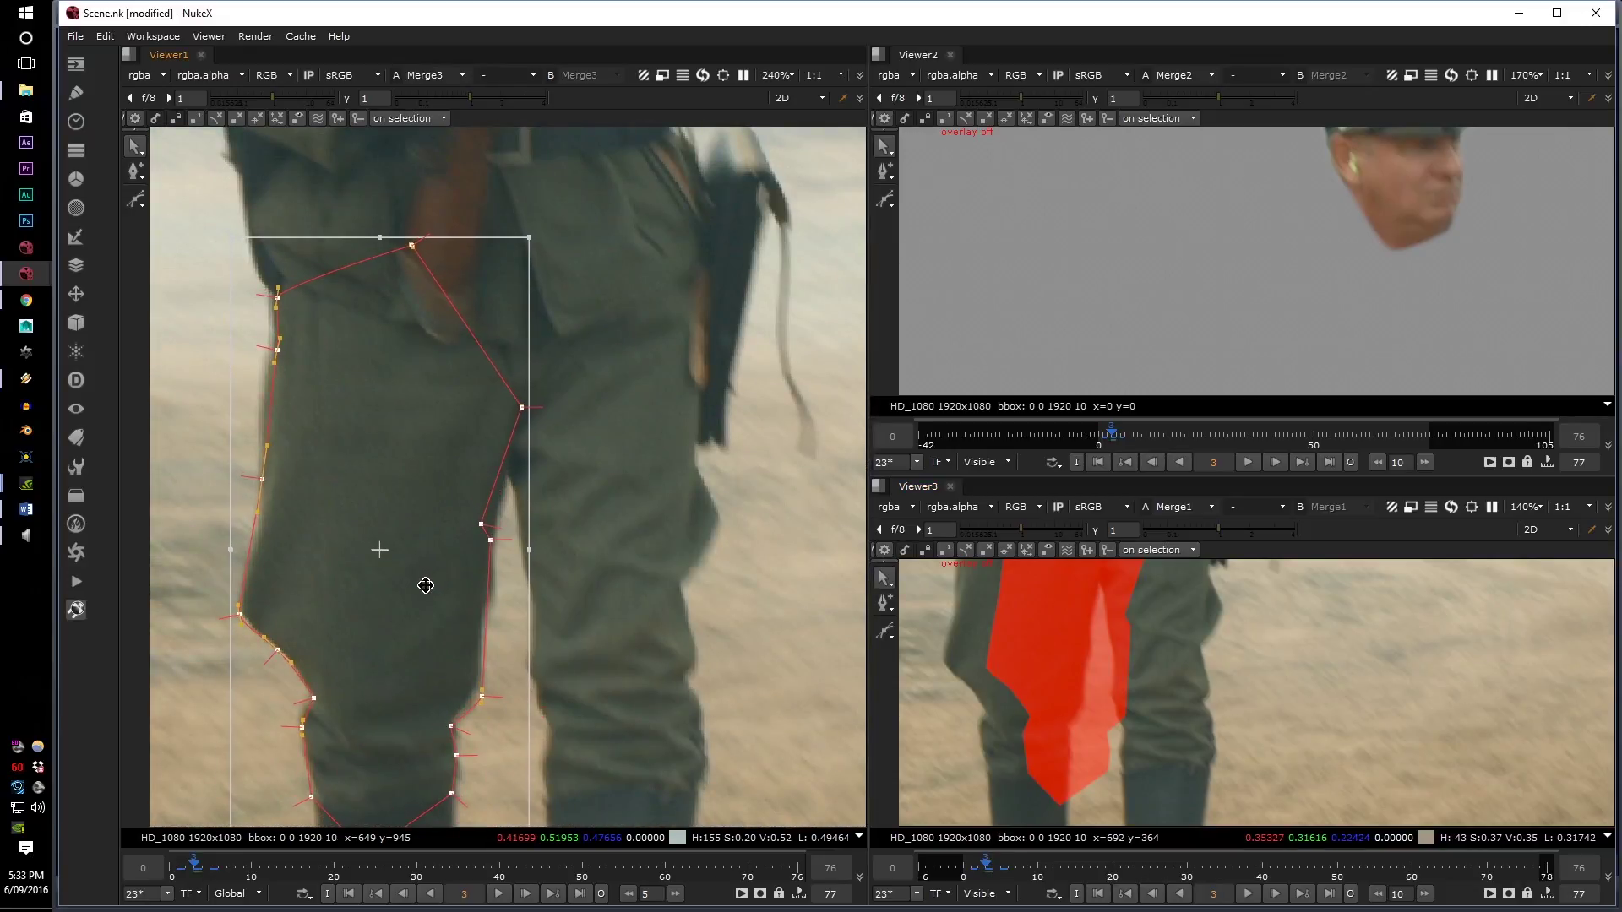
- Adjust the individual inner-knee points at frame 3 to follow the trouser edge above the boot
{"action": "middle_click_drag", "start_coordinate": [653, 726], "coordinate": [732, 561]}
{"action": "left_click", "coordinate": [732, 561]}
{"action": "scroll", "coordinate": [577, 649], "scroll_direction": "up", "scroll_amount": 2}
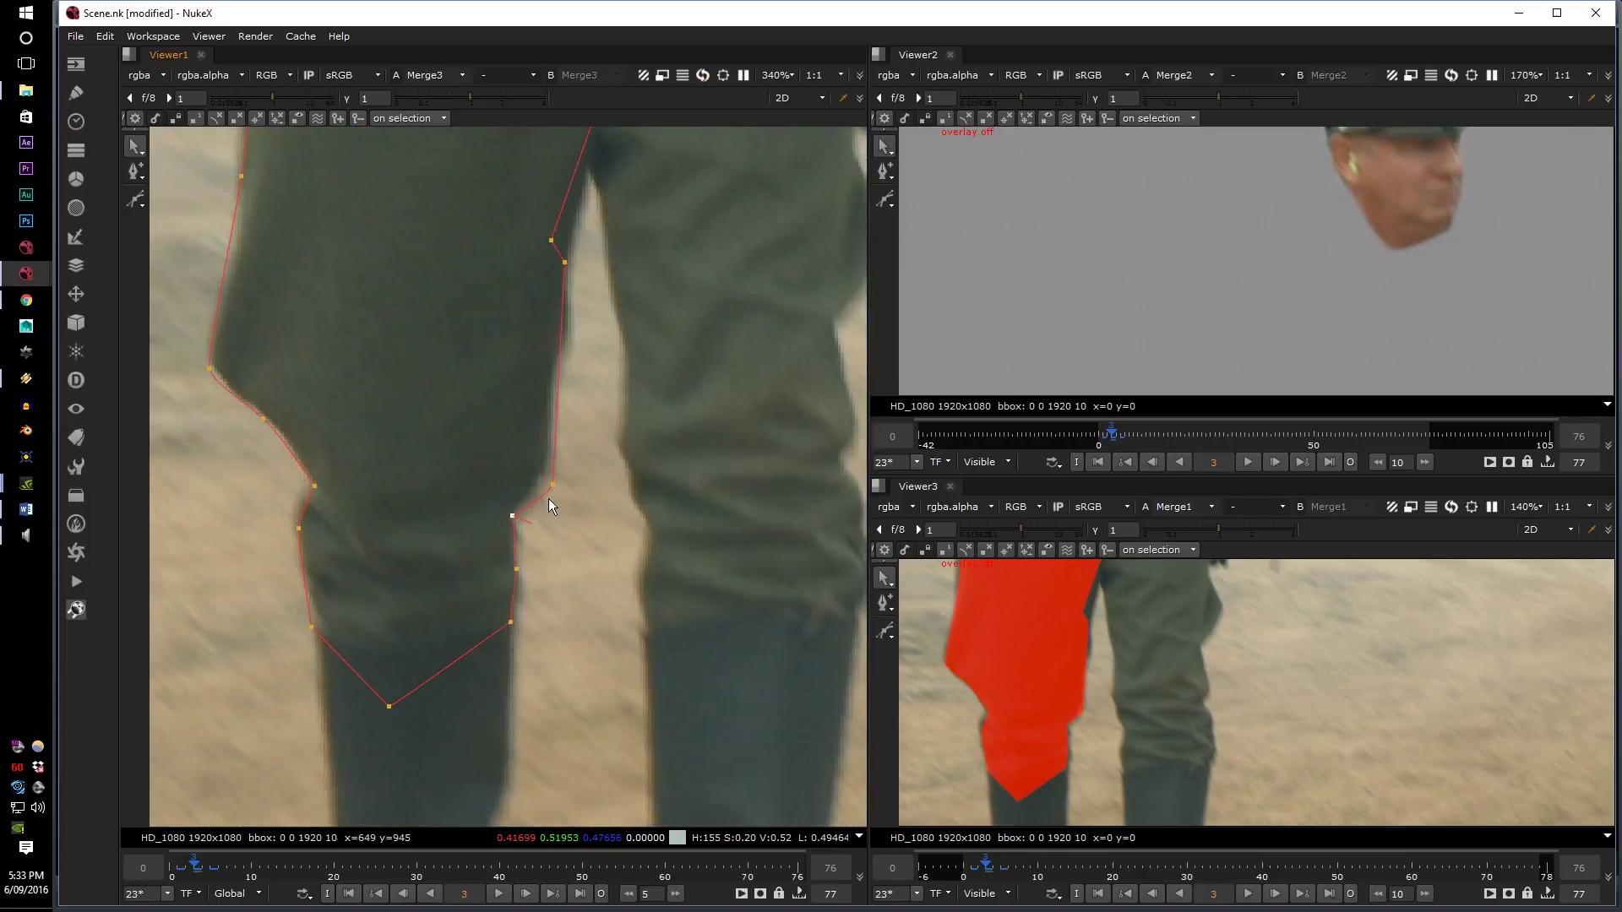
{"action": "middle_click_drag", "start_coordinate": [598, 250], "coordinate": [626, 403]}
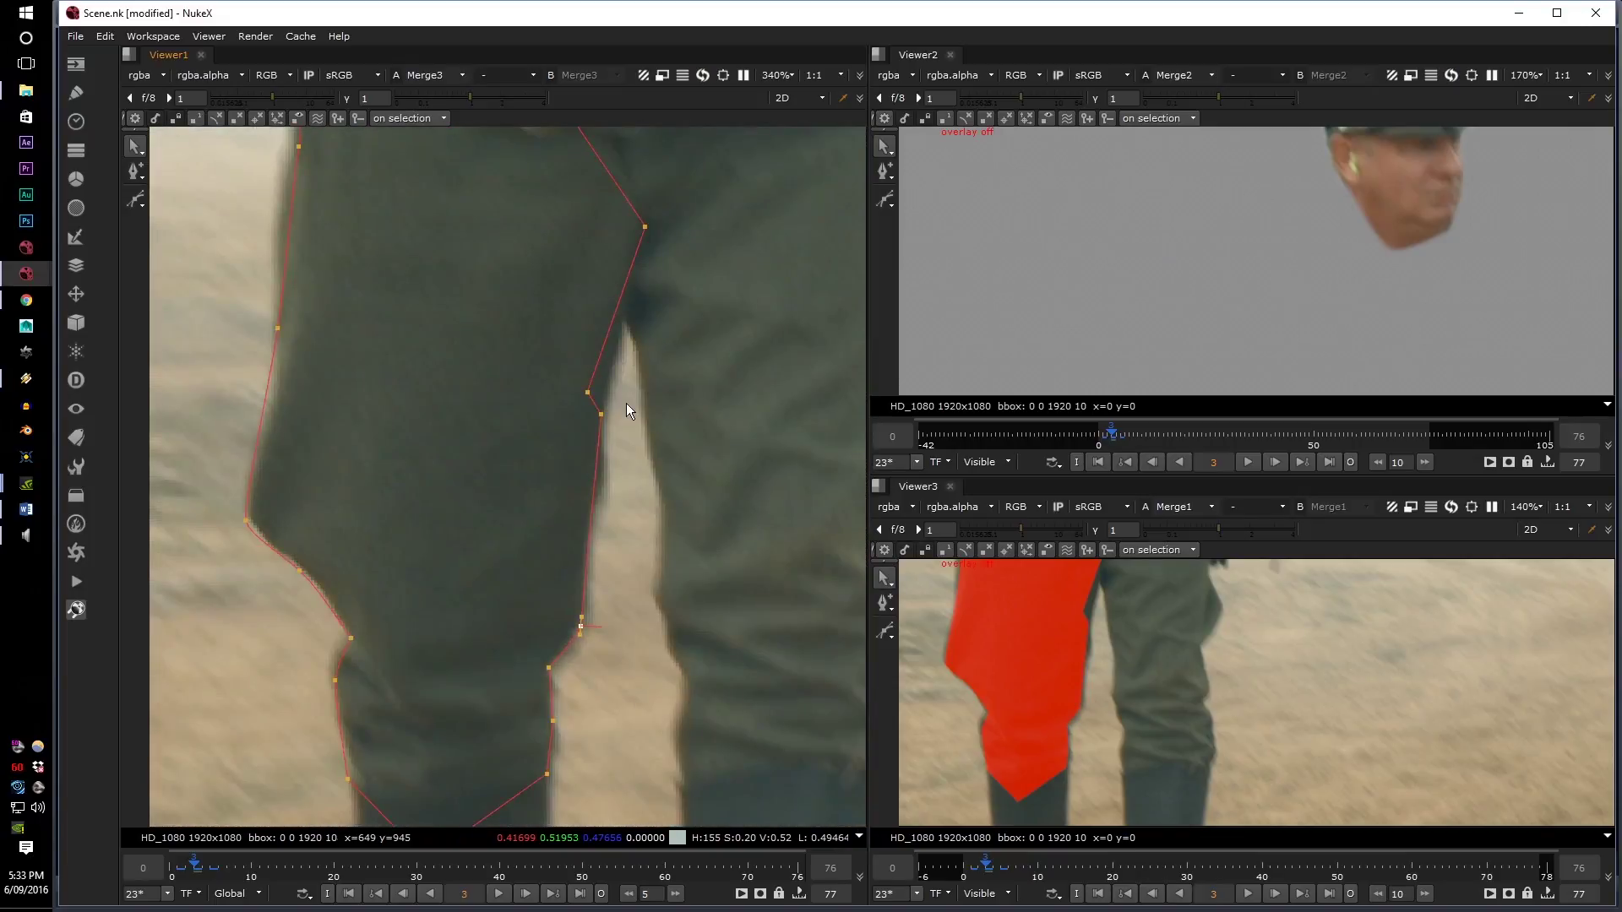
- Compare frames 1, 2 and 3 up close to examine the inner-thigh and knee points along the leg gap
{"action": "key", "text": "Left"}
{"action": "key", "text": "Left"}
{"action": "key", "text": "Right"}
{"action": "key", "text": "Right"}
{"action": "key", "text": "Left"}
{"action": "key", "text": "Right"}
{"action": "key", "text": "Left"}
{"action": "key", "text": "Right"}
{"action": "scroll", "coordinate": [620, 403], "scroll_direction": "up", "scroll_amount": 3}
{"action": "key", "text": "Left"}
{"action": "key", "text": "Right"}
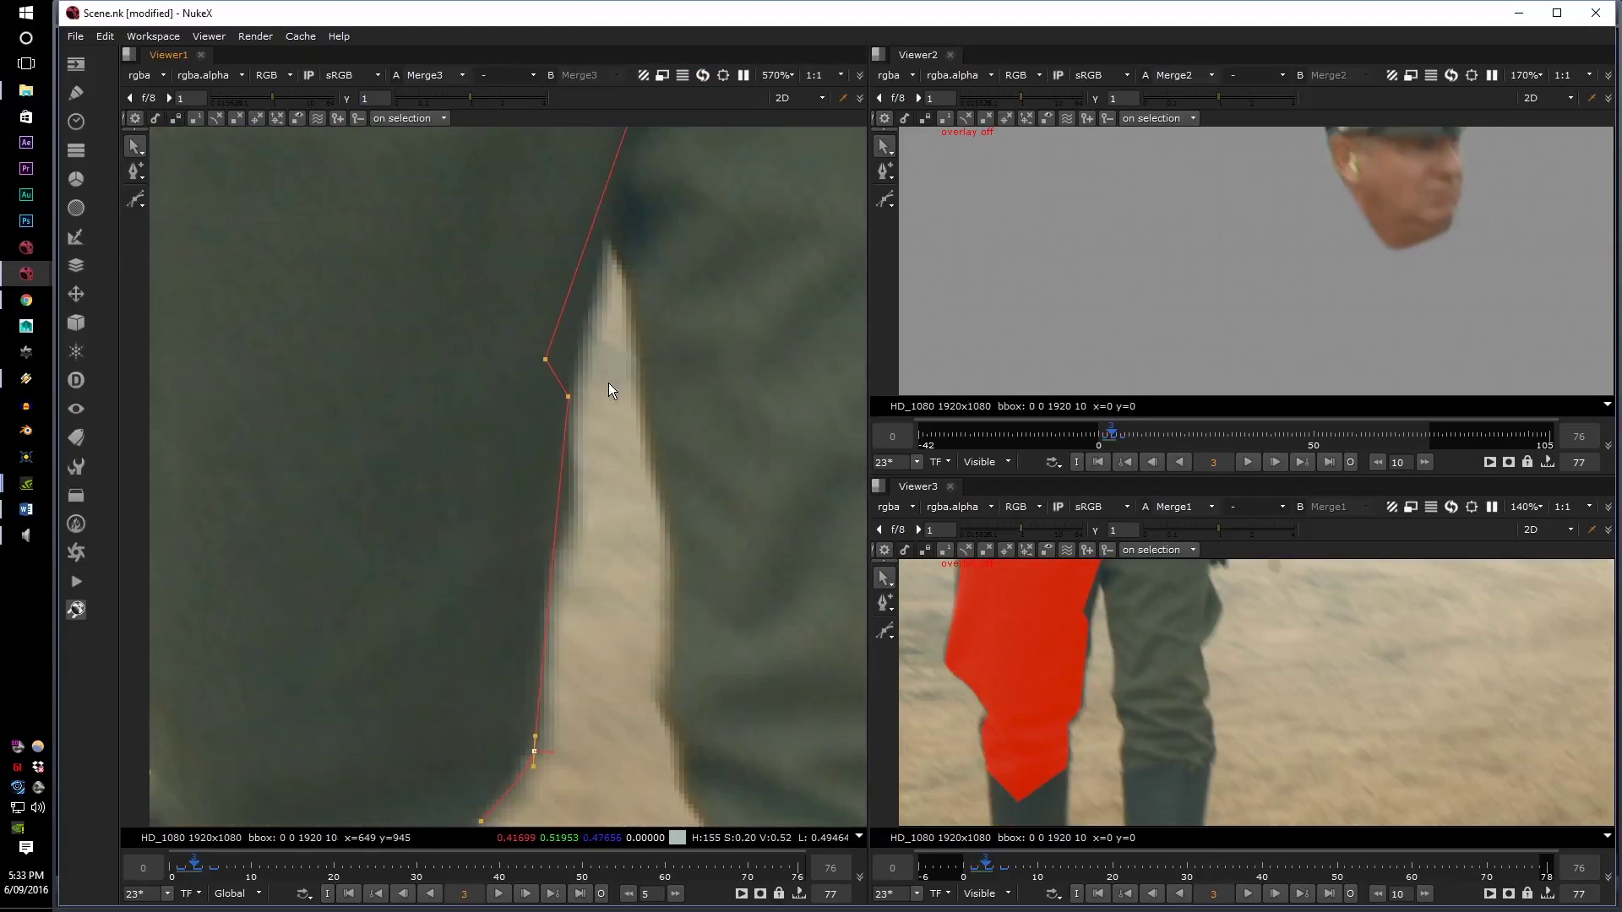
{"action": "key", "text": "Left"}
{"action": "key", "text": "Right"}
{"action": "key", "text": "Left"}
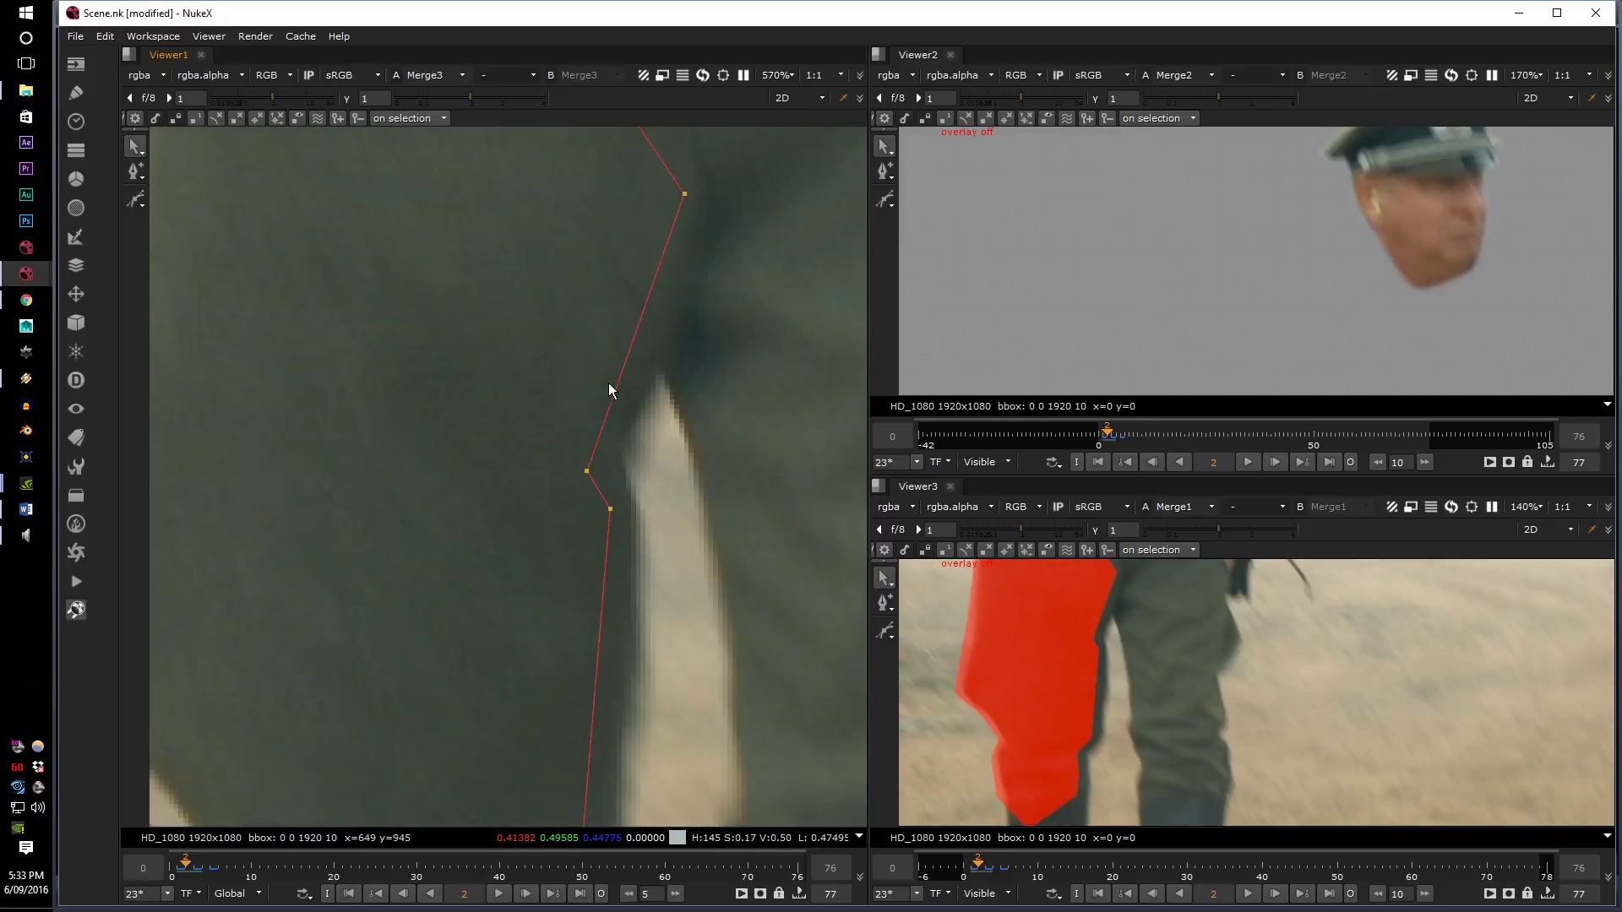
{"action": "key", "text": "Left"}
{"action": "key", "text": "Right"}
{"action": "key", "text": "Right"}
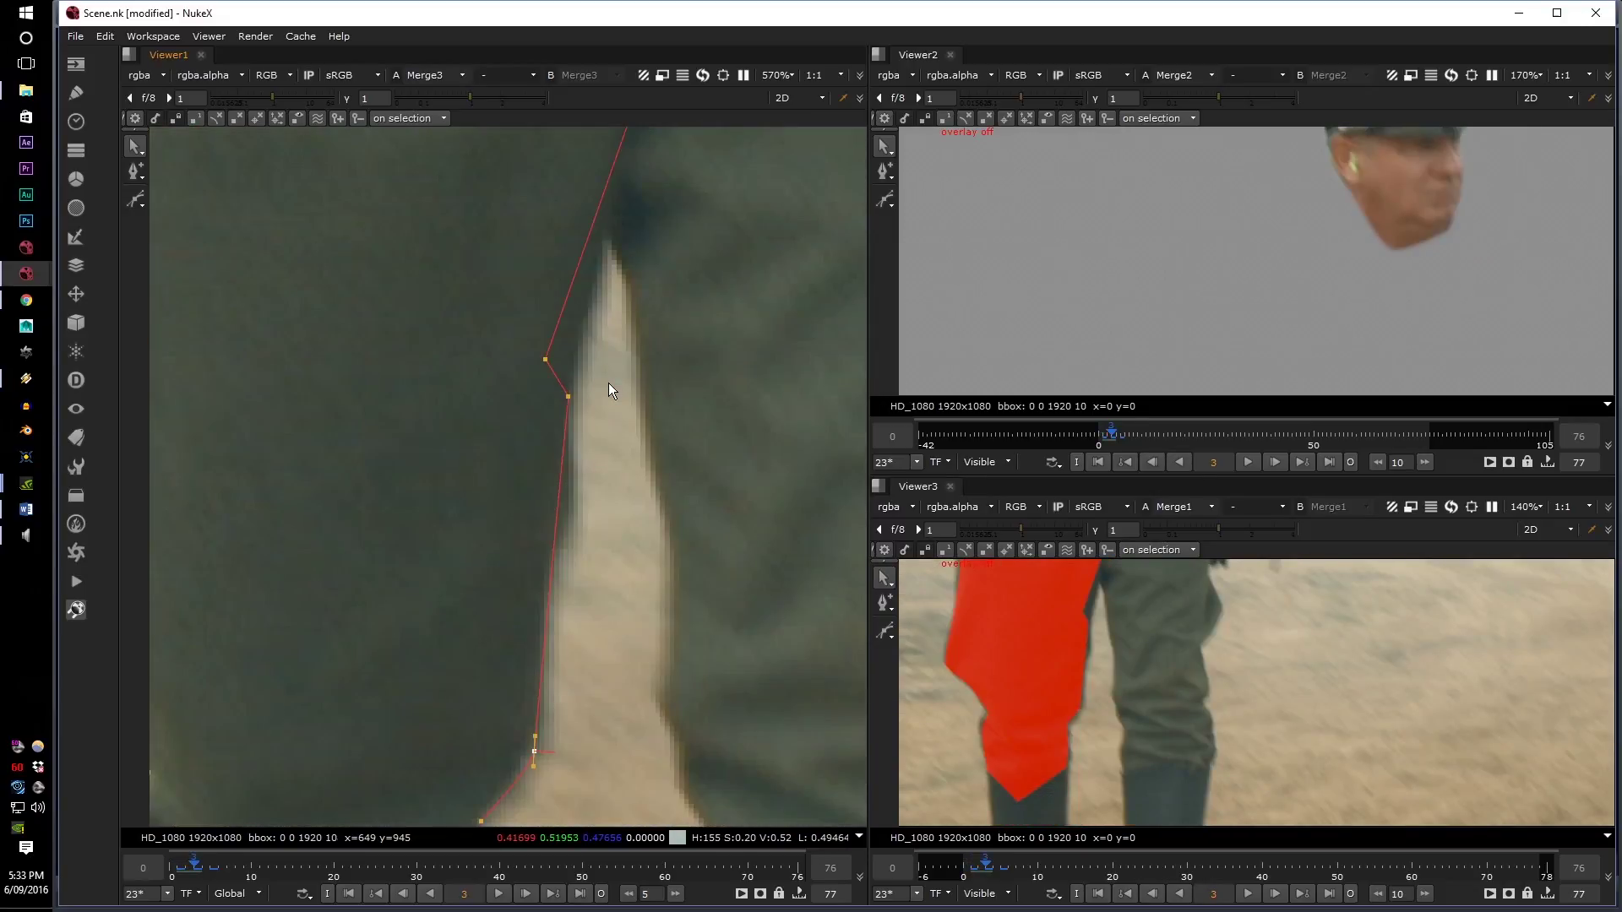
{"action": "key", "text": "Left"}
{"action": "key", "text": "Right"}
{"action": "key", "text": "Left"}
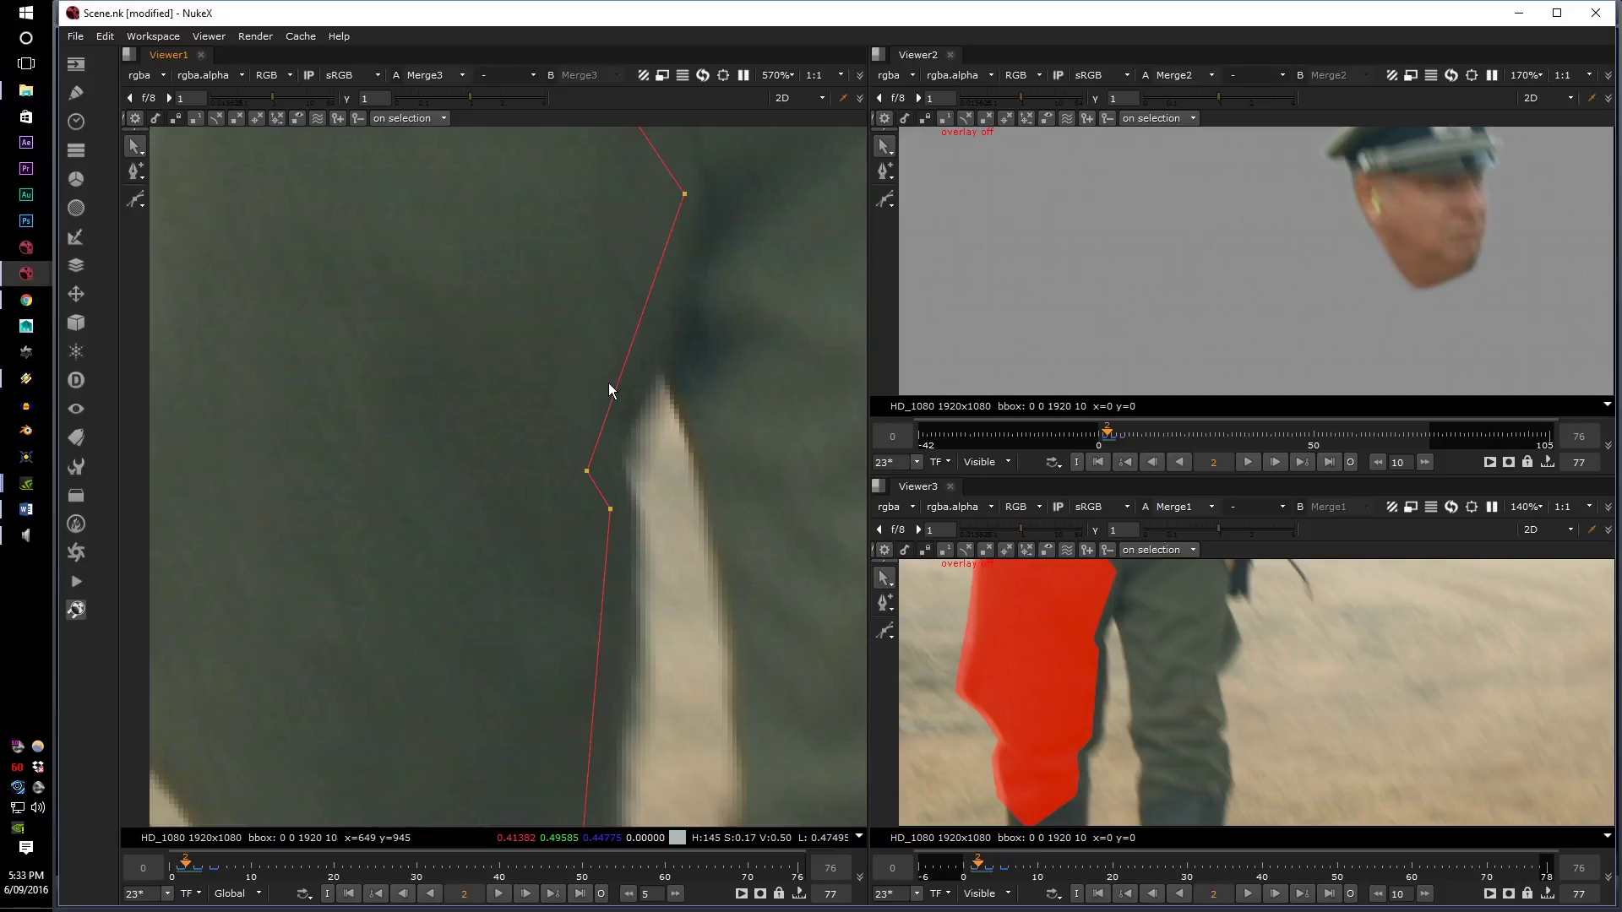
{"action": "scroll", "coordinate": [657, 351], "scroll_direction": "down", "scroll_amount": 3}
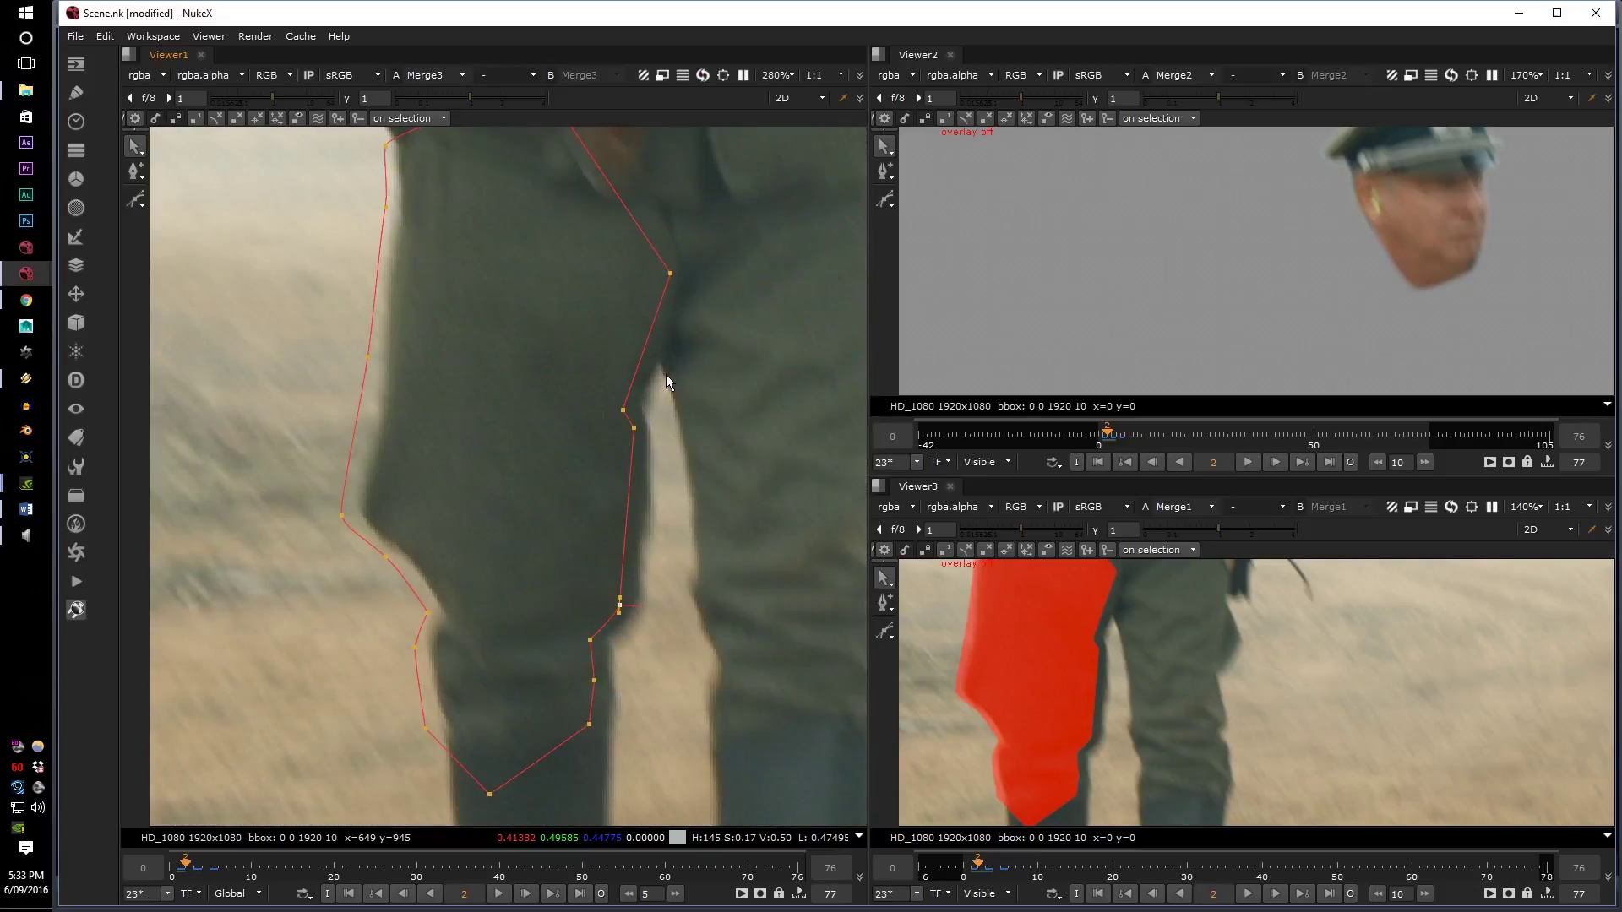
{"action": "key", "text": "Right"}
{"action": "scroll", "coordinate": [601, 562], "scroll_direction": "up", "scroll_amount": 3}
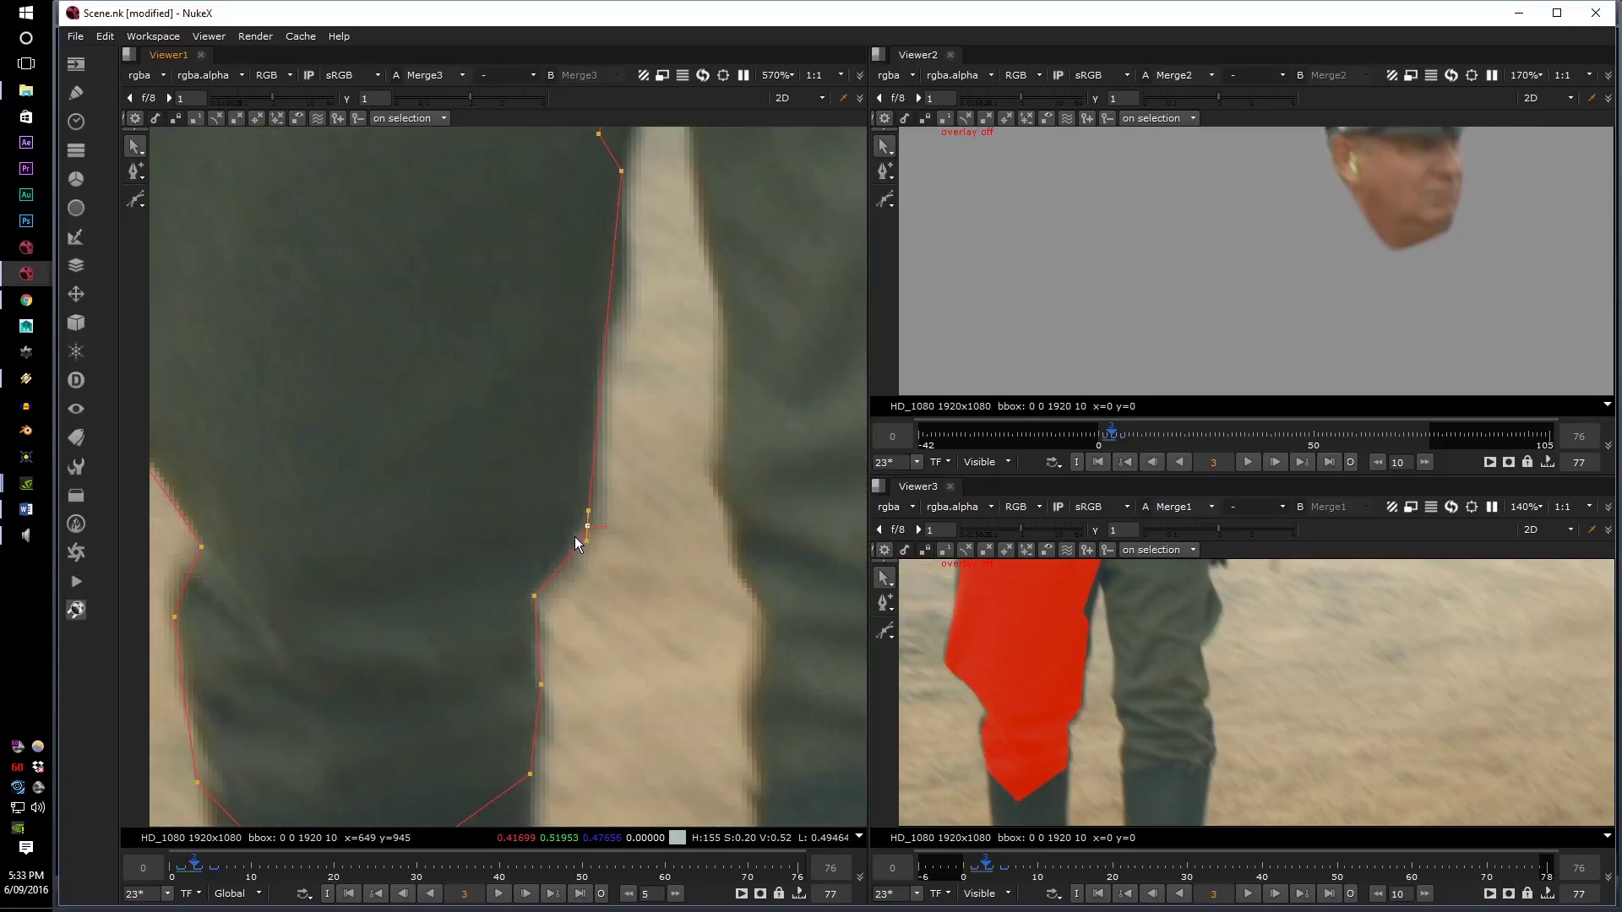
- Move the inner-thigh and inner-knee points at frame 3 onto the trouser edge beside the leg gap
{"action": "left_click_drag", "start_coordinate": [585, 531], "coordinate": [587, 523]}
{"action": "scroll", "coordinate": [585, 380], "scroll_direction": "down", "scroll_amount": 1}
{"action": "middle_click_drag", "start_coordinate": [585, 384], "coordinate": [547, 546]}
{"action": "middle_click_drag", "start_coordinate": [569, 308], "coordinate": [543, 430]}
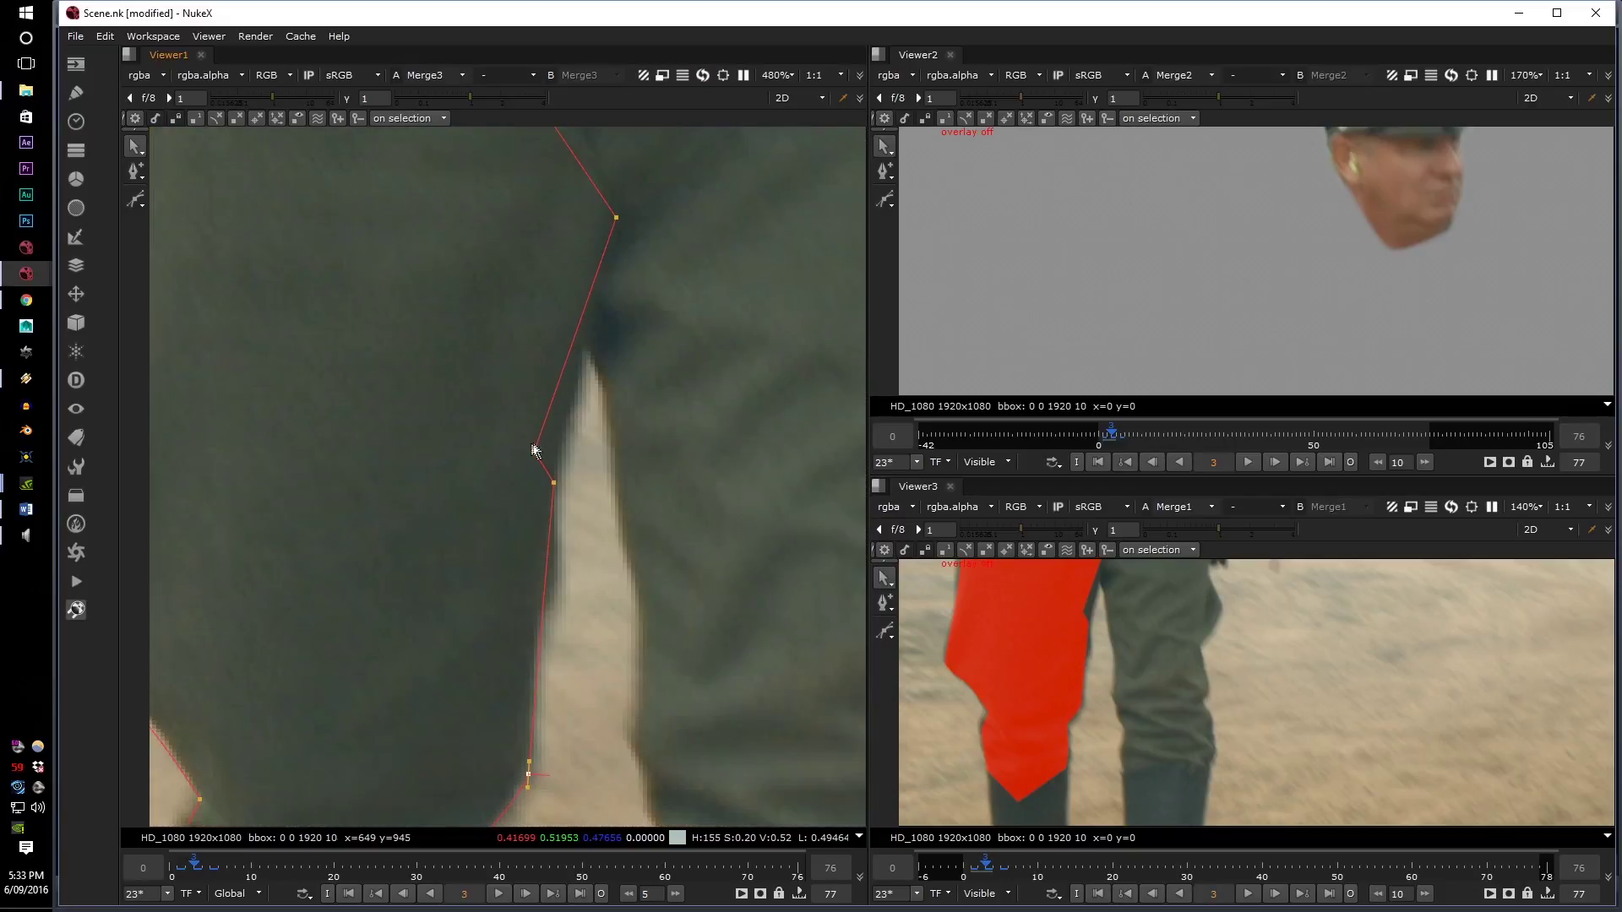
{"action": "left_click_drag", "start_coordinate": [534, 448], "coordinate": [573, 417]}
{"action": "left_click_drag", "start_coordinate": [553, 482], "coordinate": [558, 474]}
{"action": "left_click_drag", "start_coordinate": [528, 773], "coordinate": [524, 774]}
{"action": "left_click", "coordinate": [557, 478]}
- Smooth all points of the leg shape at frame 3 so its outline becomes curved
{"action": "scroll", "coordinate": [556, 505], "scroll_direction": "down", "scroll_amount": 5}
{"action": "key", "text": "ctrl+a"}
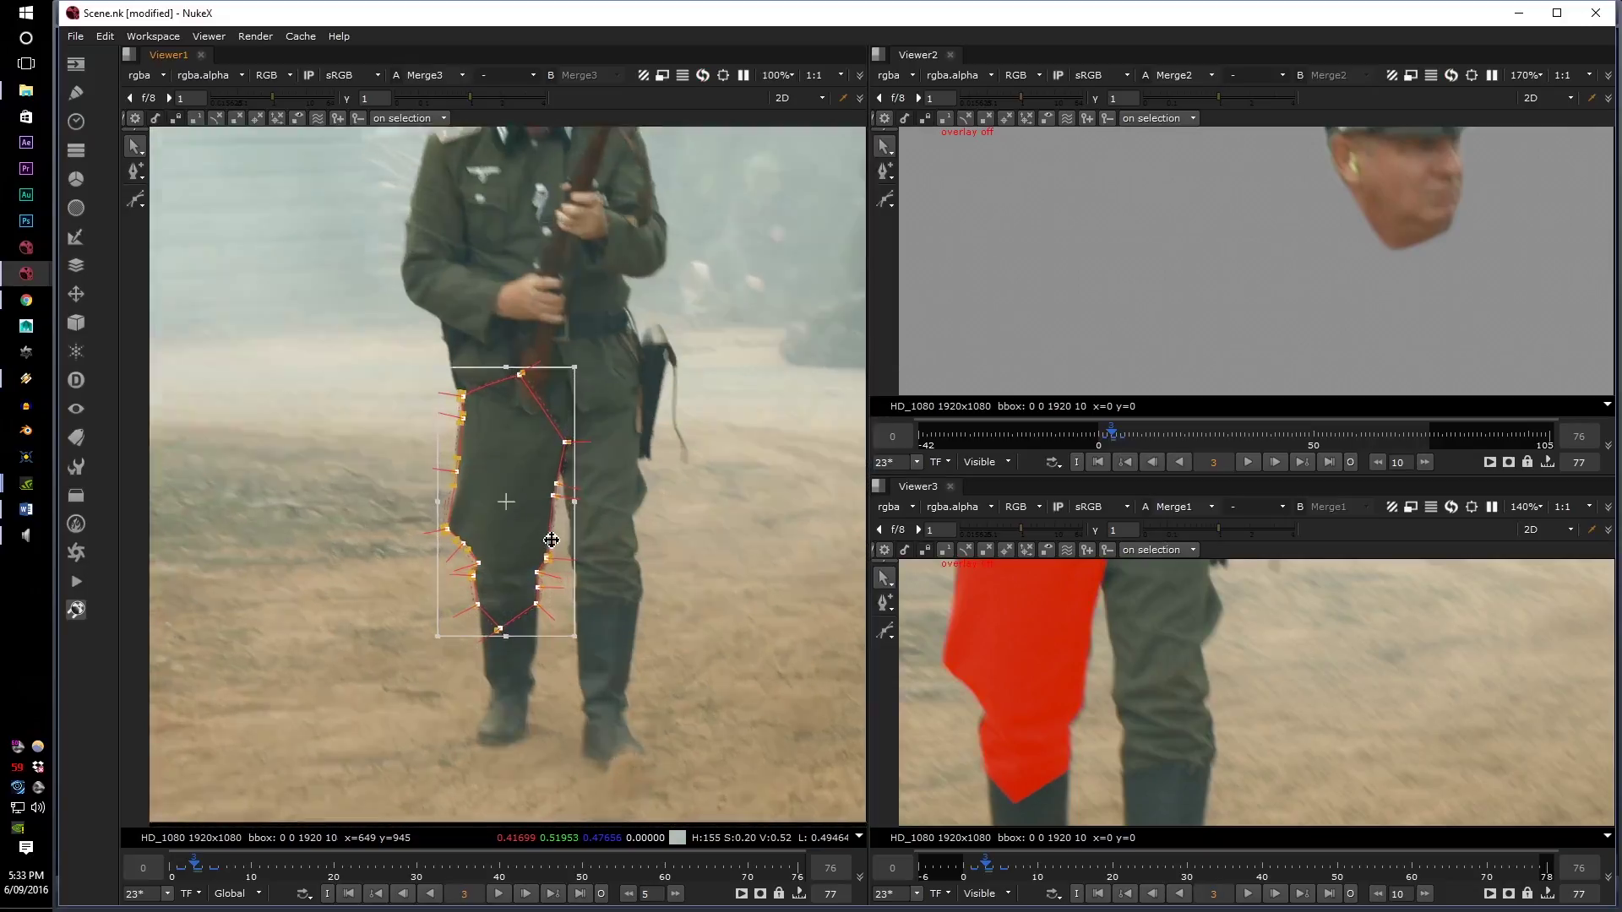
{"action": "scroll", "coordinate": [551, 540], "scroll_direction": "up", "scroll_amount": 3}
{"action": "key", "text": "shift+e"}
{"action": "key", "text": "z"}
{"action": "left_click", "coordinate": [676, 555]}
{"action": "scroll", "coordinate": [560, 560], "scroll_direction": "up", "scroll_amount": 4}
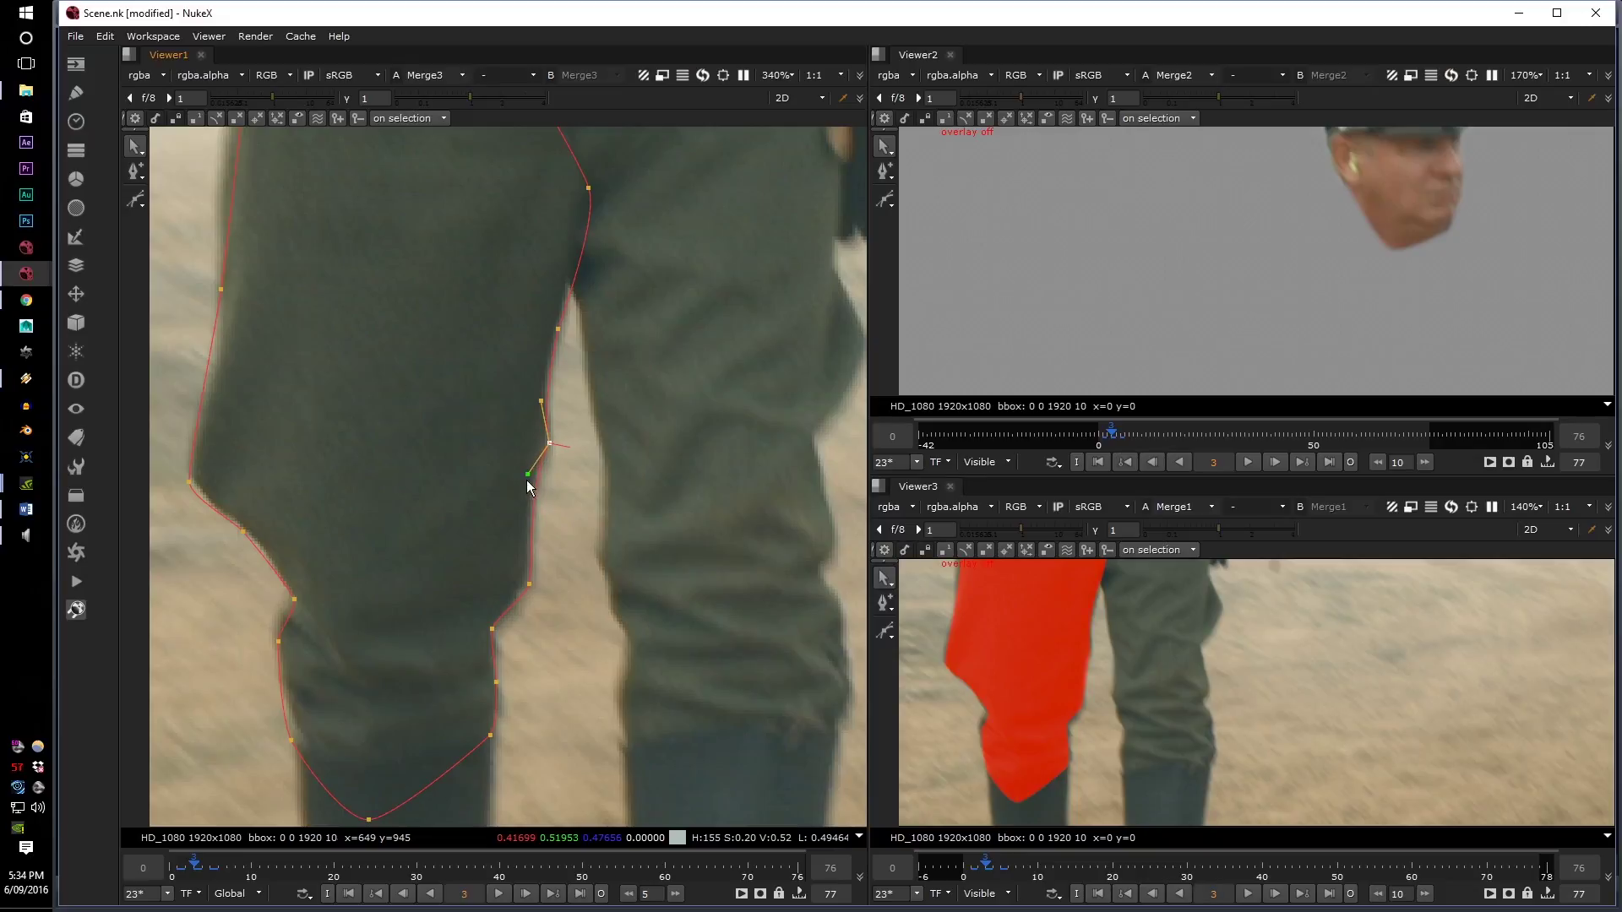
- Fine-tune the inner-knee point and the outer knee and calf points at frame 3 to follow the trouser folds
{"action": "left_click_drag", "start_coordinate": [530, 583], "coordinate": [525, 582]}
{"action": "middle_click_drag", "start_coordinate": [475, 653], "coordinate": [648, 622]}
{"action": "scroll", "coordinate": [477, 750], "scroll_direction": "up", "scroll_amount": 3}
{"action": "left_click_drag", "start_coordinate": [463, 445], "coordinate": [452, 427]}
{"action": "left_click_drag", "start_coordinate": [436, 517], "coordinate": [437, 509]}
{"action": "left_click_drag", "start_coordinate": [458, 681], "coordinate": [465, 680]}
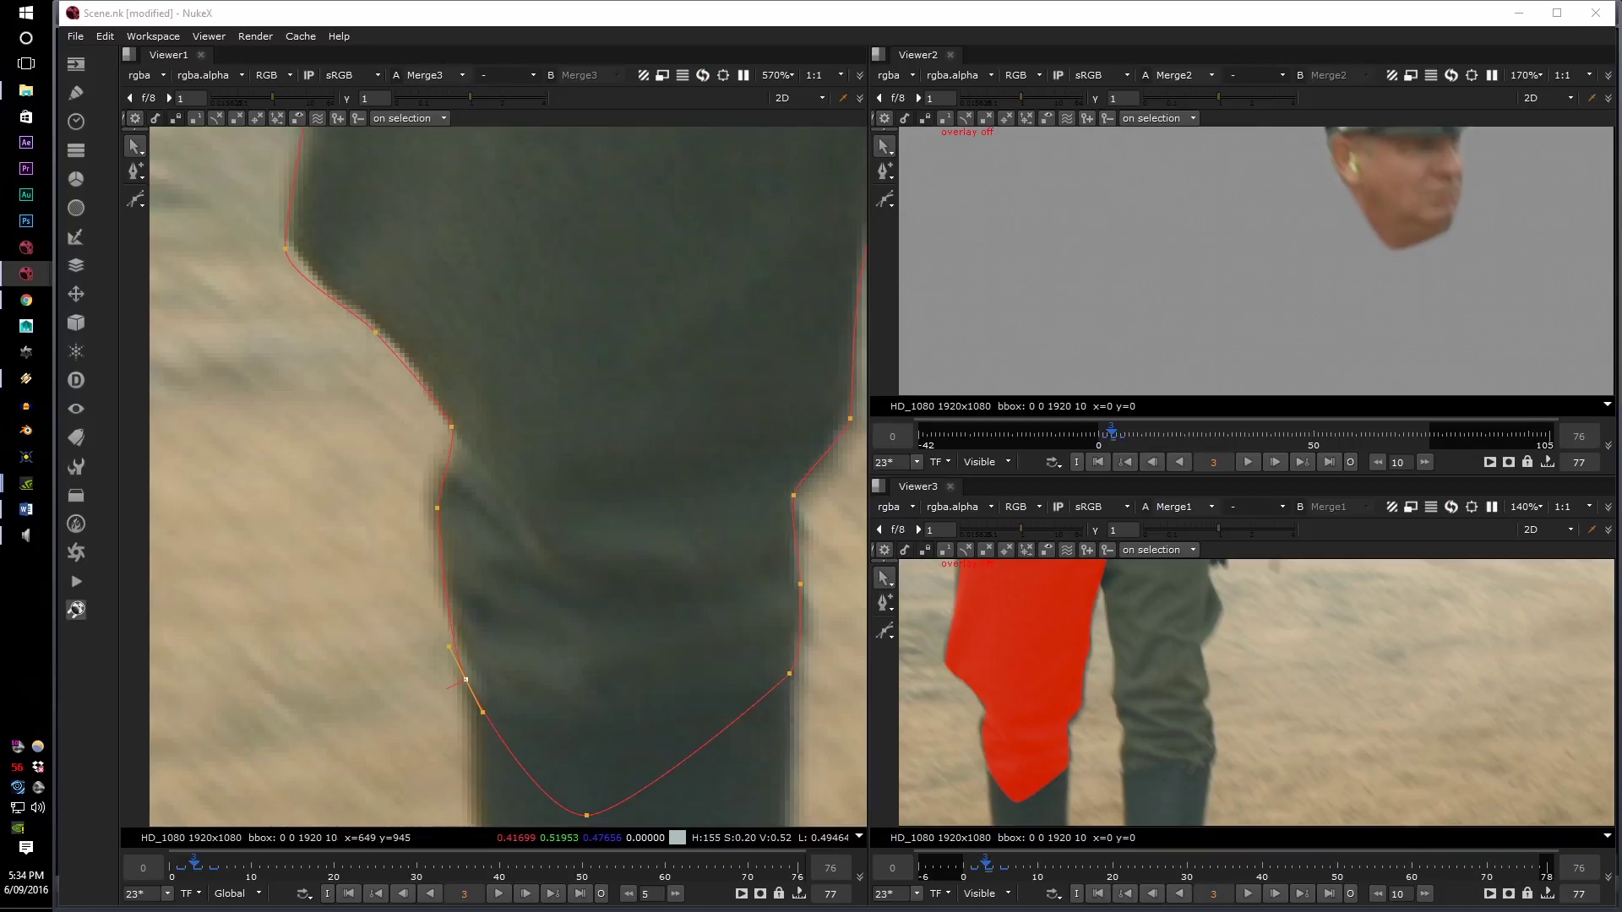
- Examine the smoothed leg outline at frame 3, and go back to frame 1 to inspect its knee and boot-top area
{"action": "scroll", "coordinate": [824, 470], "scroll_direction": "down", "scroll_amount": 1}
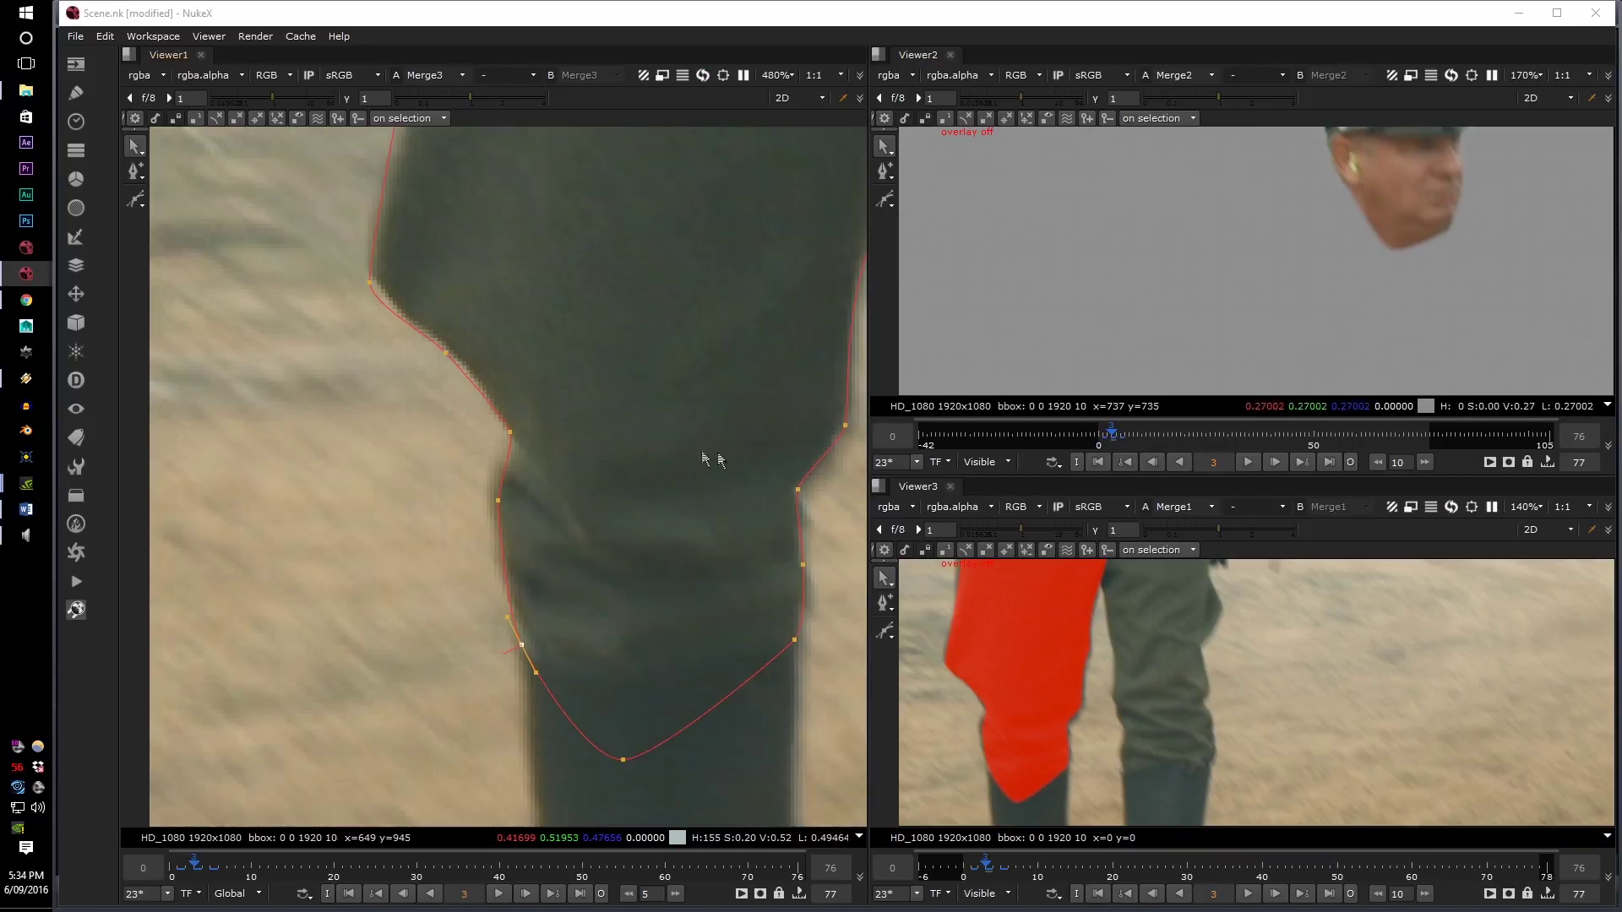
{"action": "middle_click_drag", "start_coordinate": [710, 460], "coordinate": [555, 527]}
{"action": "scroll", "coordinate": [975, 679], "scroll_direction": "down", "scroll_amount": 2}
{"action": "middle_click_drag", "start_coordinate": [971, 685], "coordinate": [947, 741]}
{"action": "scroll", "coordinate": [558, 338], "scroll_direction": "down", "scroll_amount": 2}
{"action": "middle_click_drag", "start_coordinate": [554, 324], "coordinate": [577, 553]}
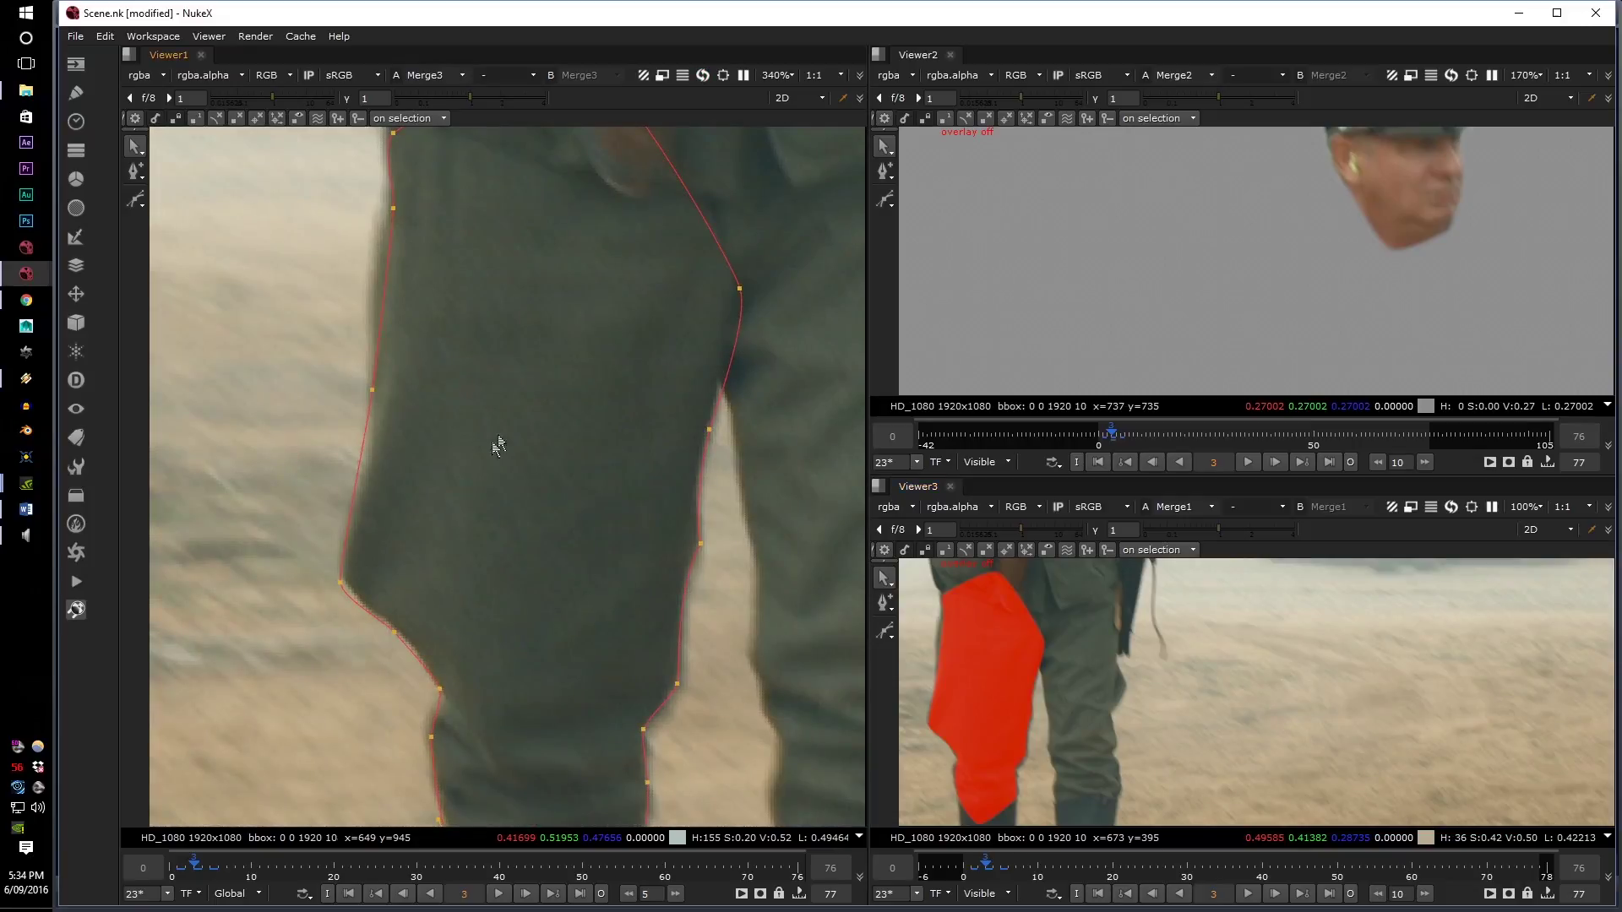
{"action": "middle_click_drag", "start_coordinate": [522, 356], "coordinate": [519, 455]}
{"action": "key", "text": "Left"}
{"action": "key", "text": "Left"}
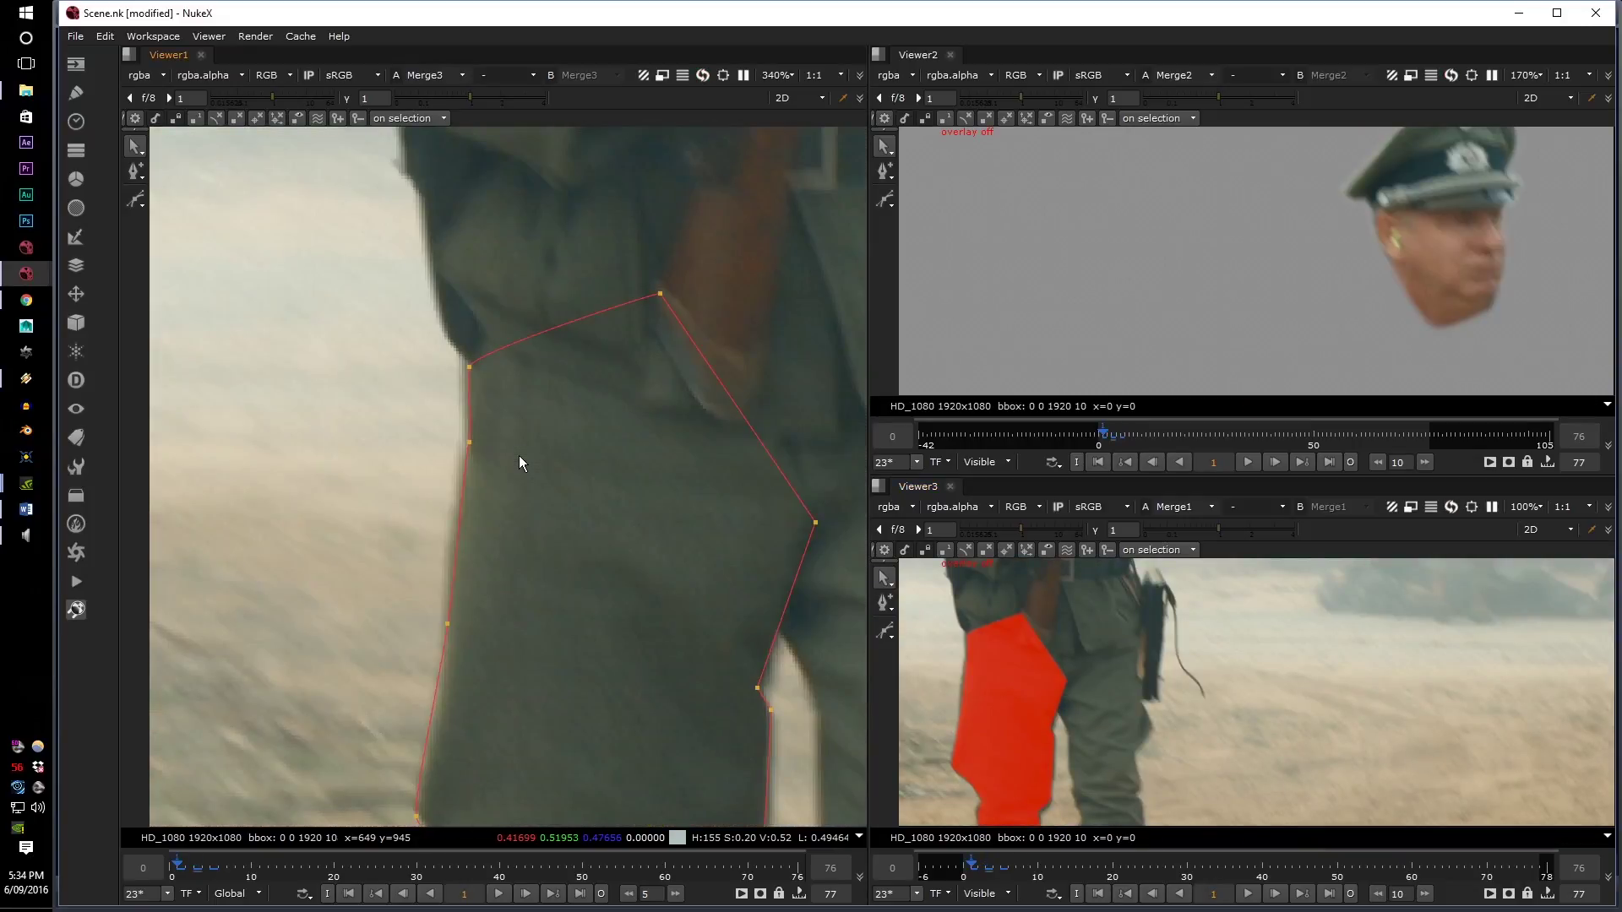
{"action": "scroll", "coordinate": [1024, 663], "scroll_direction": "up", "scroll_amount": 3}
{"action": "middle_click_drag", "start_coordinate": [544, 656], "coordinate": [385, 505]}
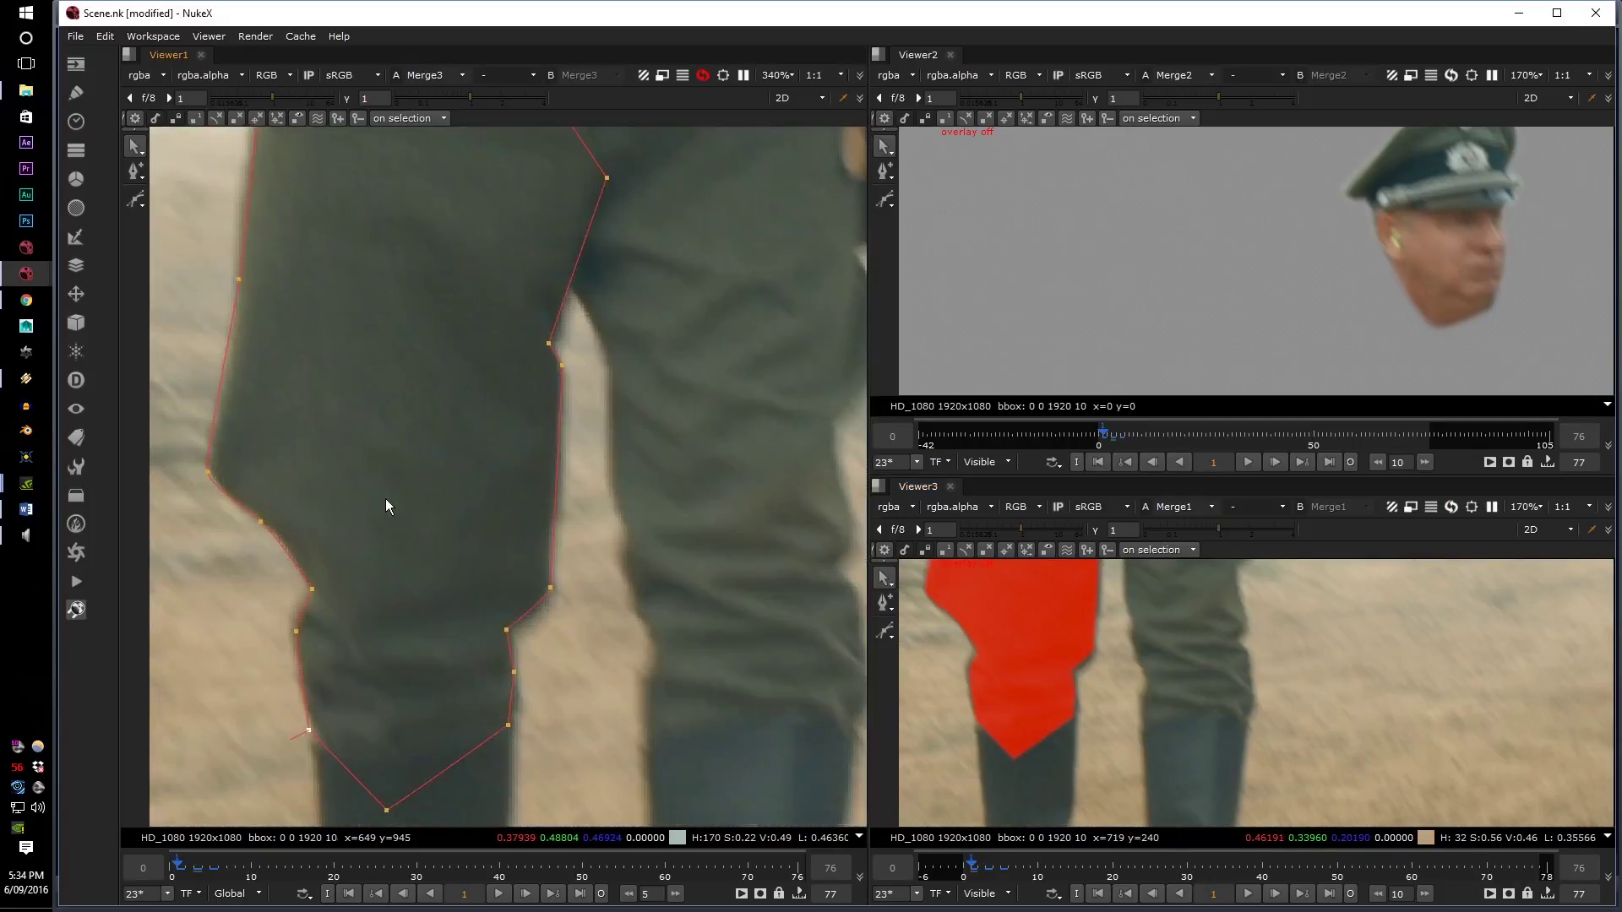
- Pull feather outward from the inner-knee and inner-thigh points at frame 1 to cover the blurred trouser edge
{"action": "scroll", "coordinate": [456, 578], "scroll_direction": "up", "scroll_amount": 3}
{"action": "left_click_drag", "start_coordinate": [546, 673], "coordinate": [563, 681], "text": "ctrl"}
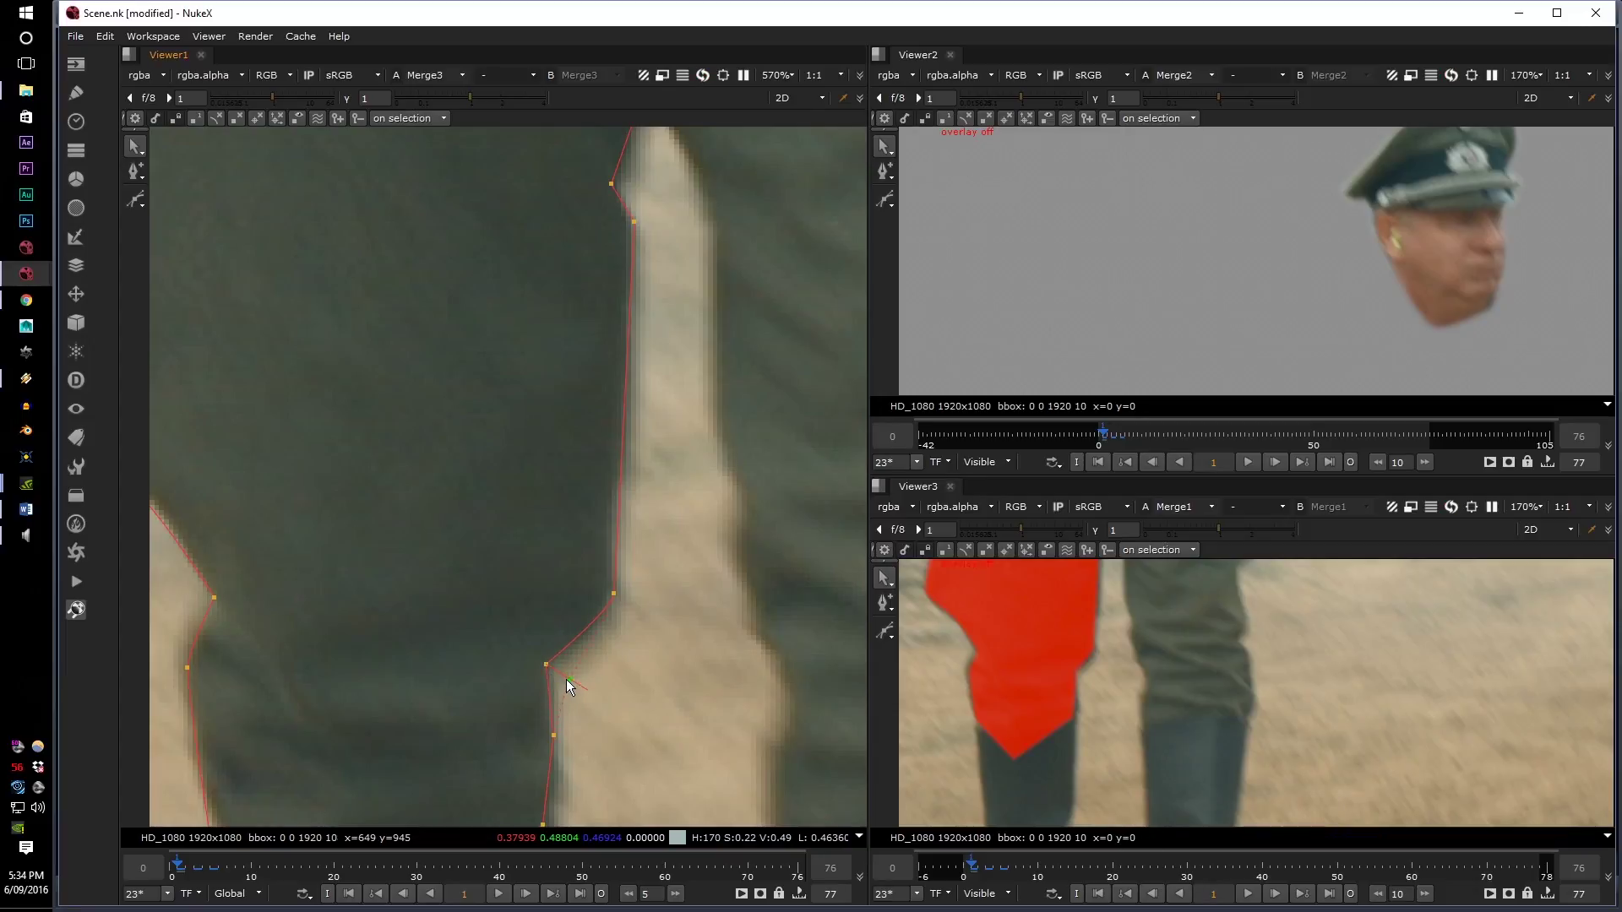
{"action": "left_click_drag", "start_coordinate": [610, 596], "coordinate": [626, 591], "text": "ctrl"}
{"action": "middle_click_drag", "start_coordinate": [651, 325], "coordinate": [637, 600]}
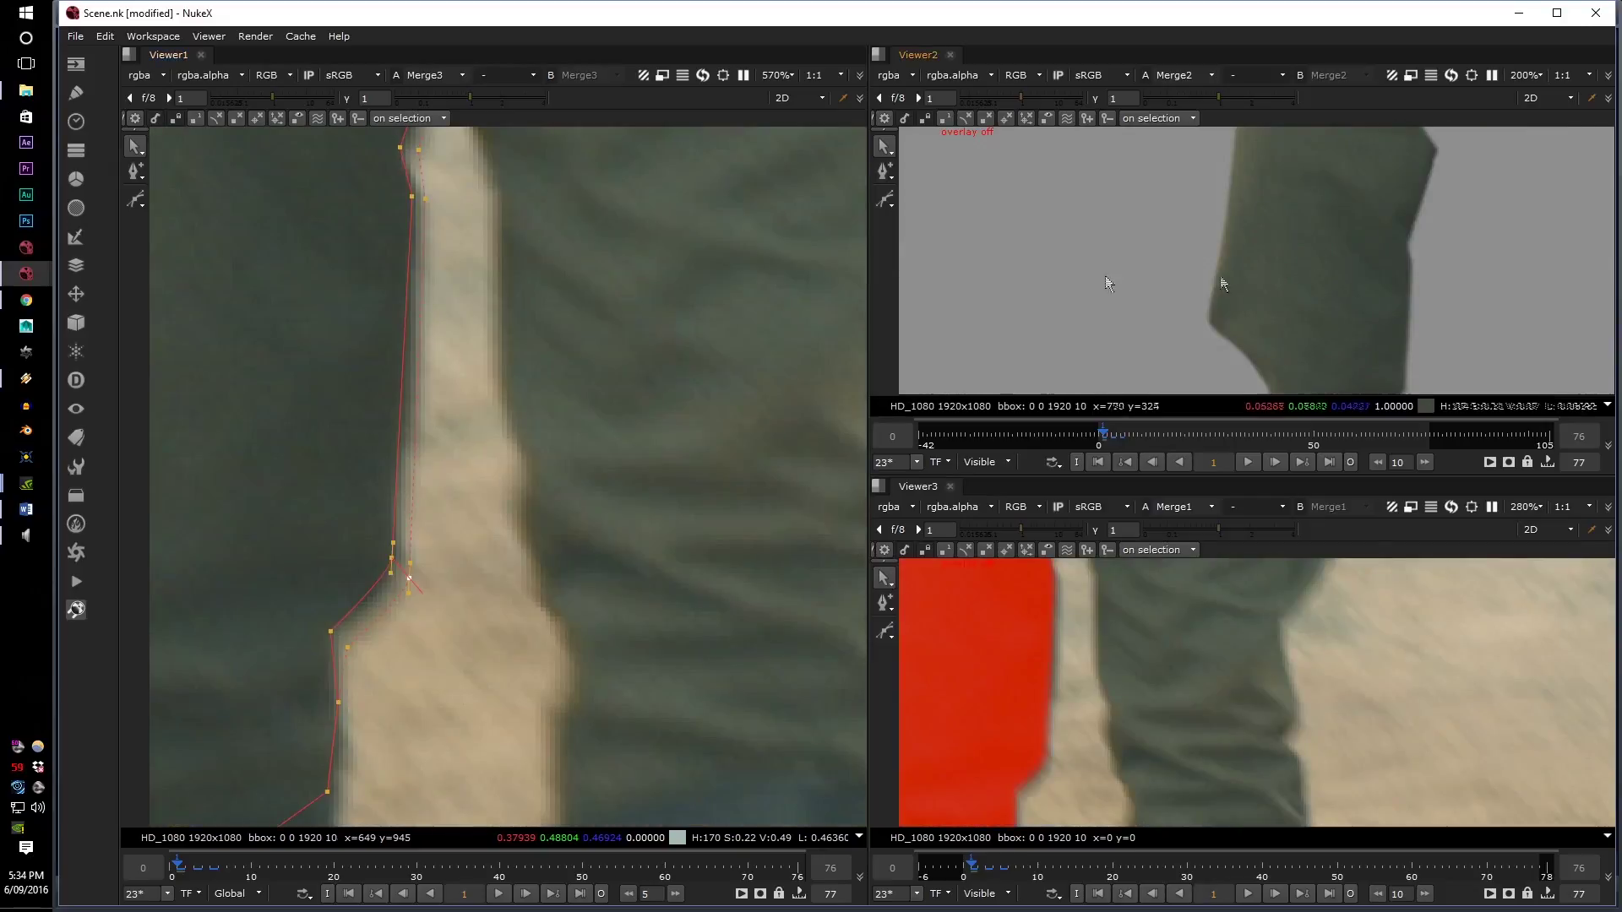
{"action": "middle_click_drag", "start_coordinate": [432, 196], "coordinate": [457, 338]}
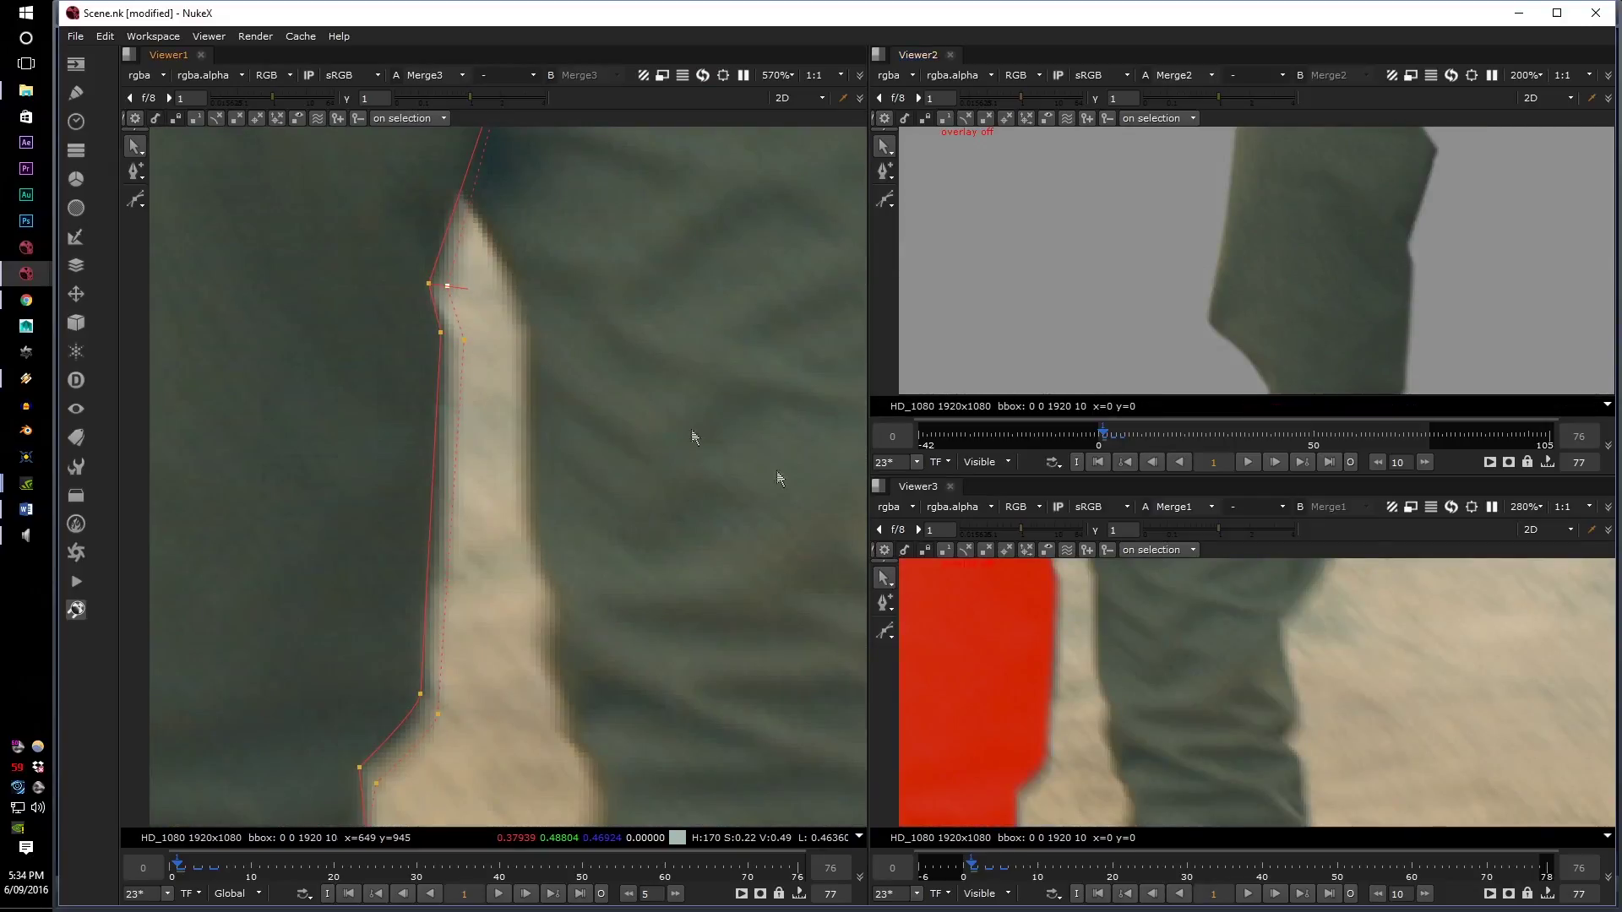
- Reposition the inner points and feather between knee and boot top at frame 1 along the trouser edge
{"action": "scroll", "coordinate": [1005, 633], "scroll_direction": "down", "scroll_amount": 4}
{"action": "middle_click_drag", "start_coordinate": [1005, 637], "coordinate": [1041, 680]}
{"action": "middle_click_drag", "start_coordinate": [506, 764], "coordinate": [582, 317]}
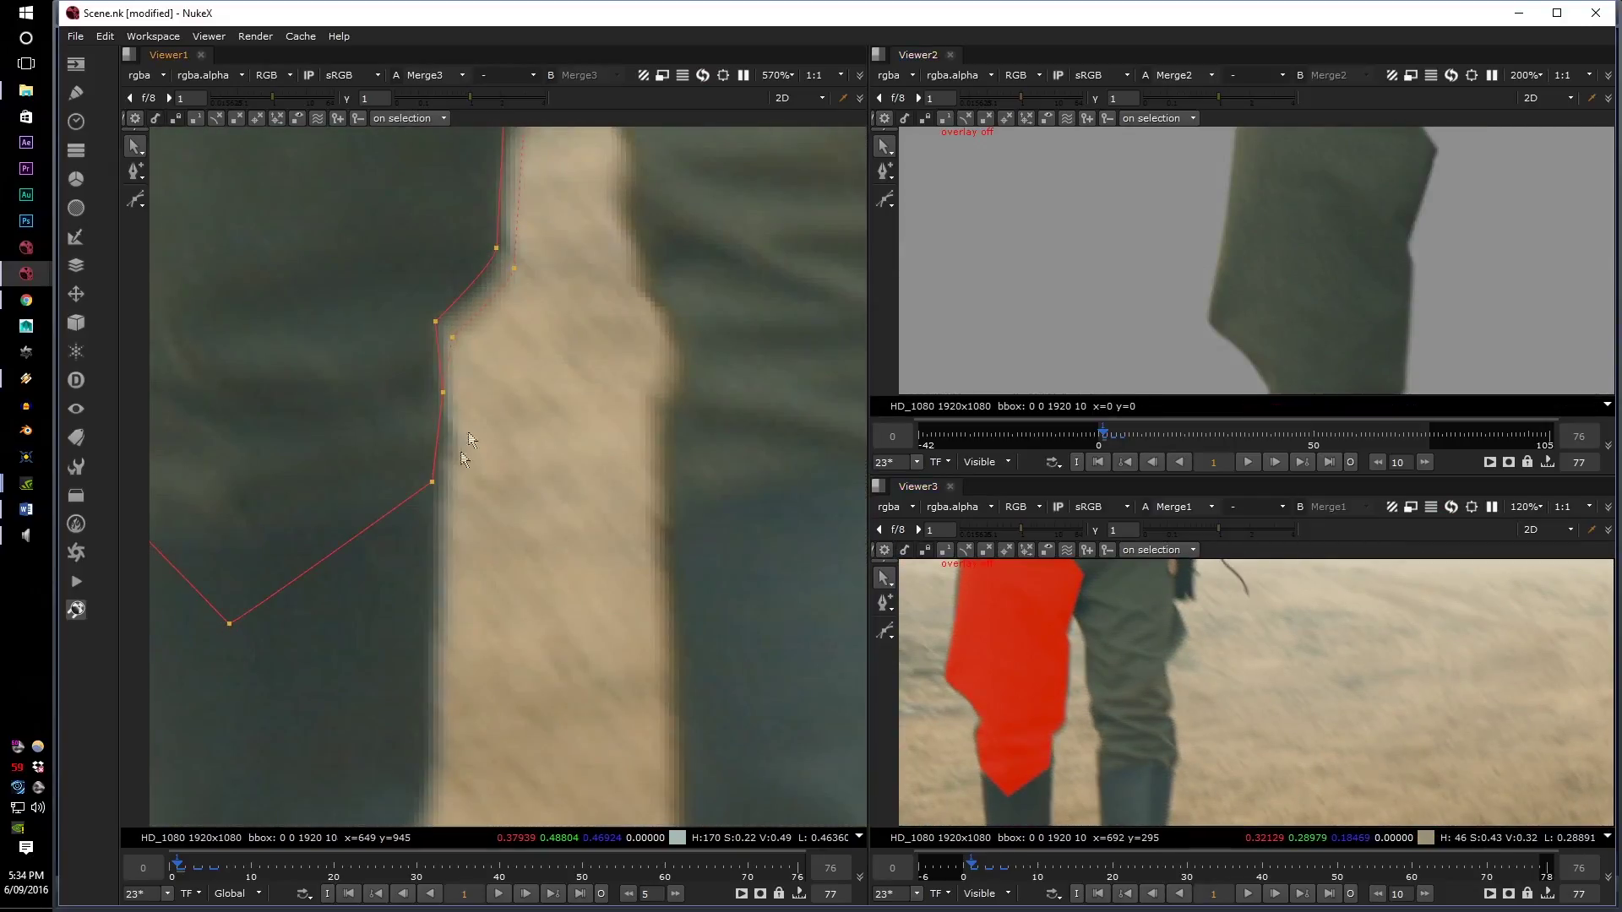
{"action": "left_click", "coordinate": [434, 488]}
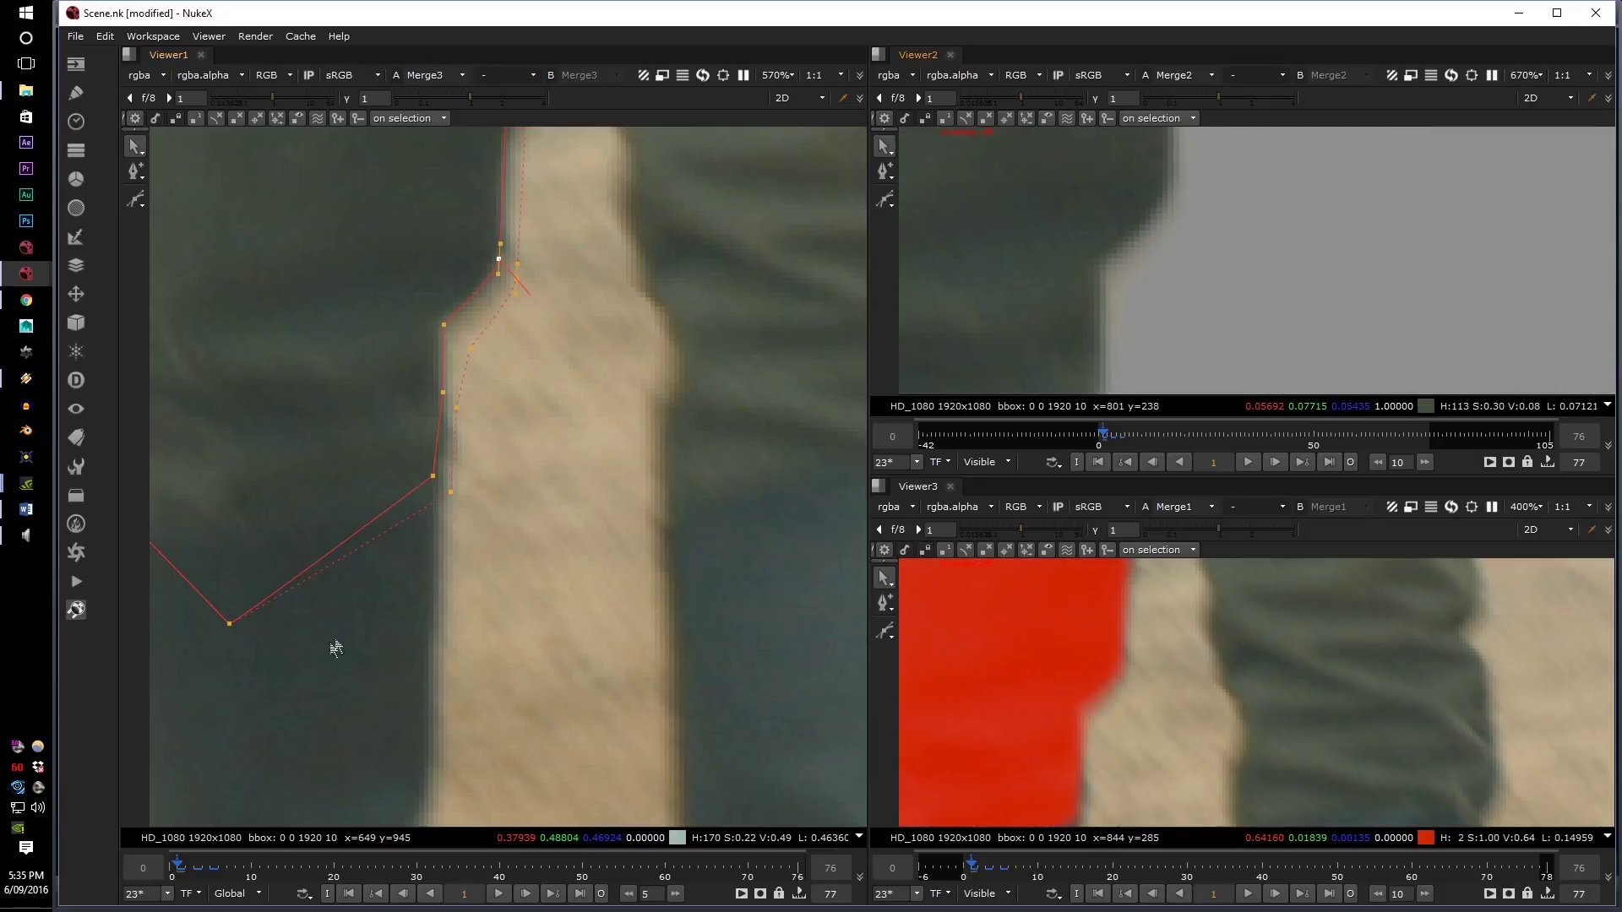
{"action": "left_click_drag", "start_coordinate": [331, 641], "coordinate": [586, 238]}
{"action": "left_click_drag", "start_coordinate": [490, 375], "coordinate": [488, 371]}
{"action": "left_click", "coordinate": [613, 368]}
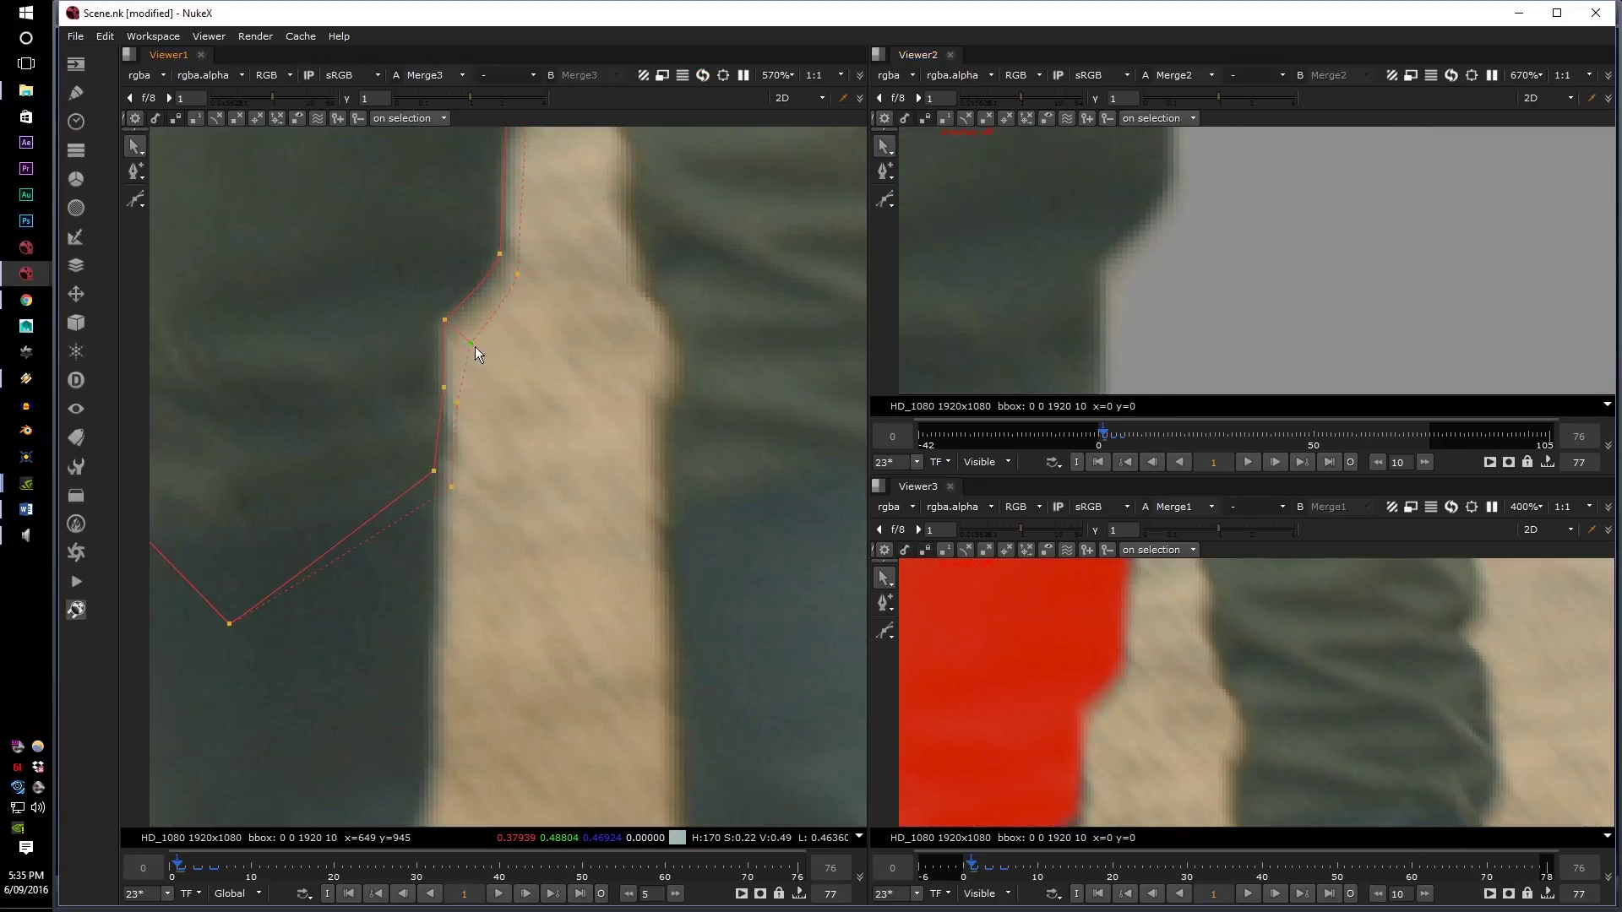
{"action": "left_click", "coordinate": [518, 275]}
- Smooth the inner point at the boot top and nudge it slightly into the leg
{"action": "scroll", "coordinate": [1039, 710], "scroll_direction": "up", "scroll_amount": 4}
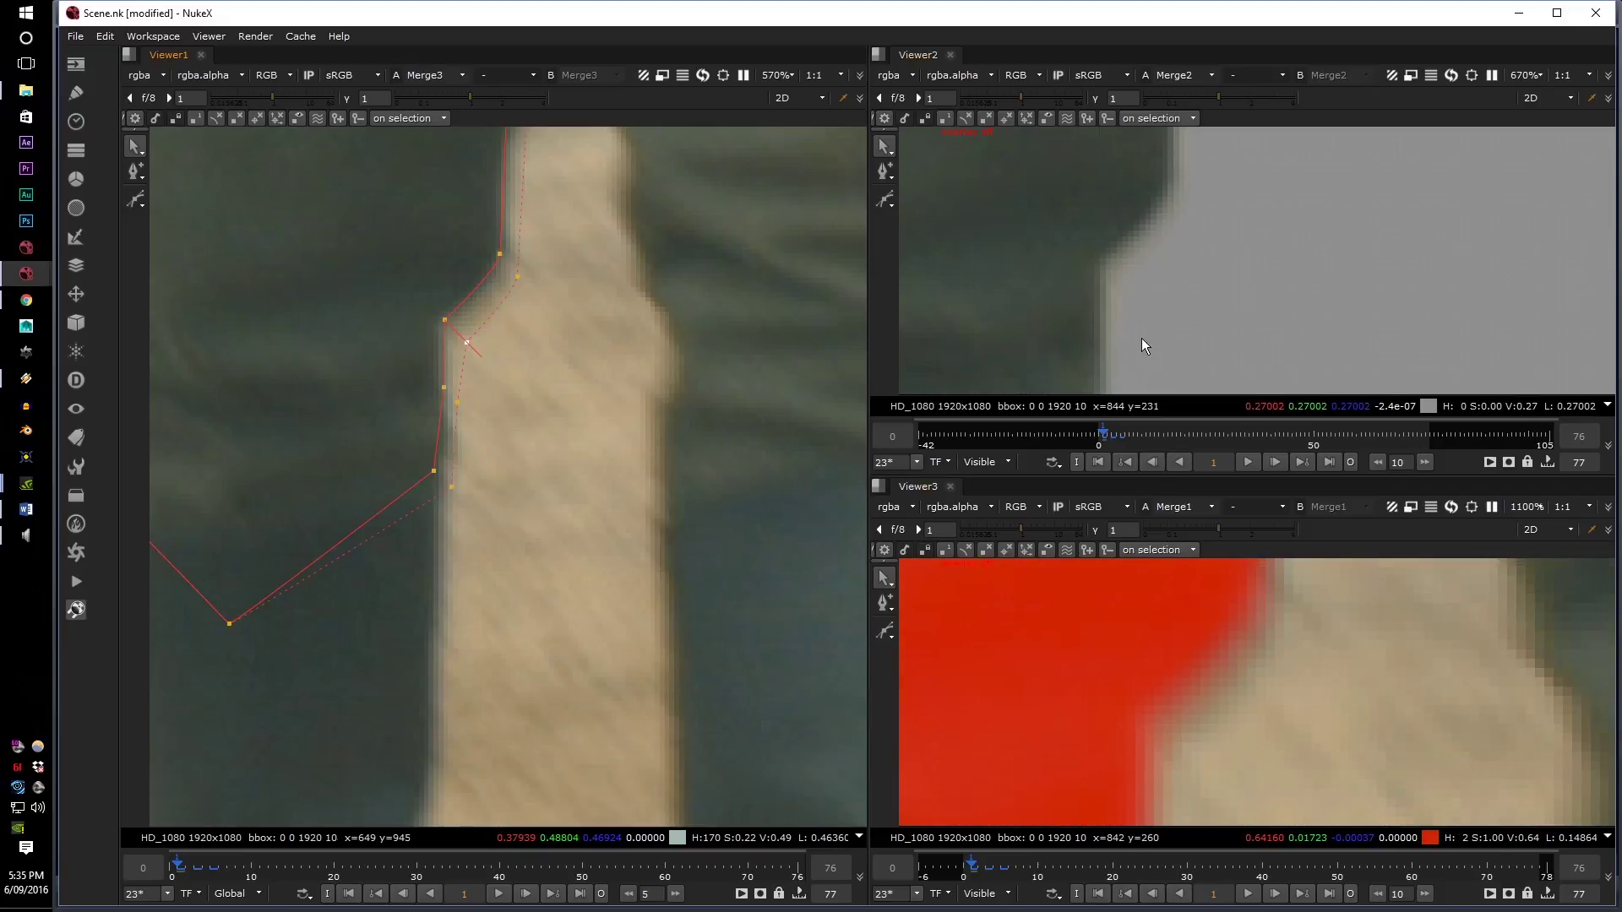
{"action": "scroll", "coordinate": [1123, 313], "scroll_direction": "down", "scroll_amount": 2}
{"action": "scroll", "coordinate": [1064, 287], "scroll_direction": "down", "scroll_amount": 3}
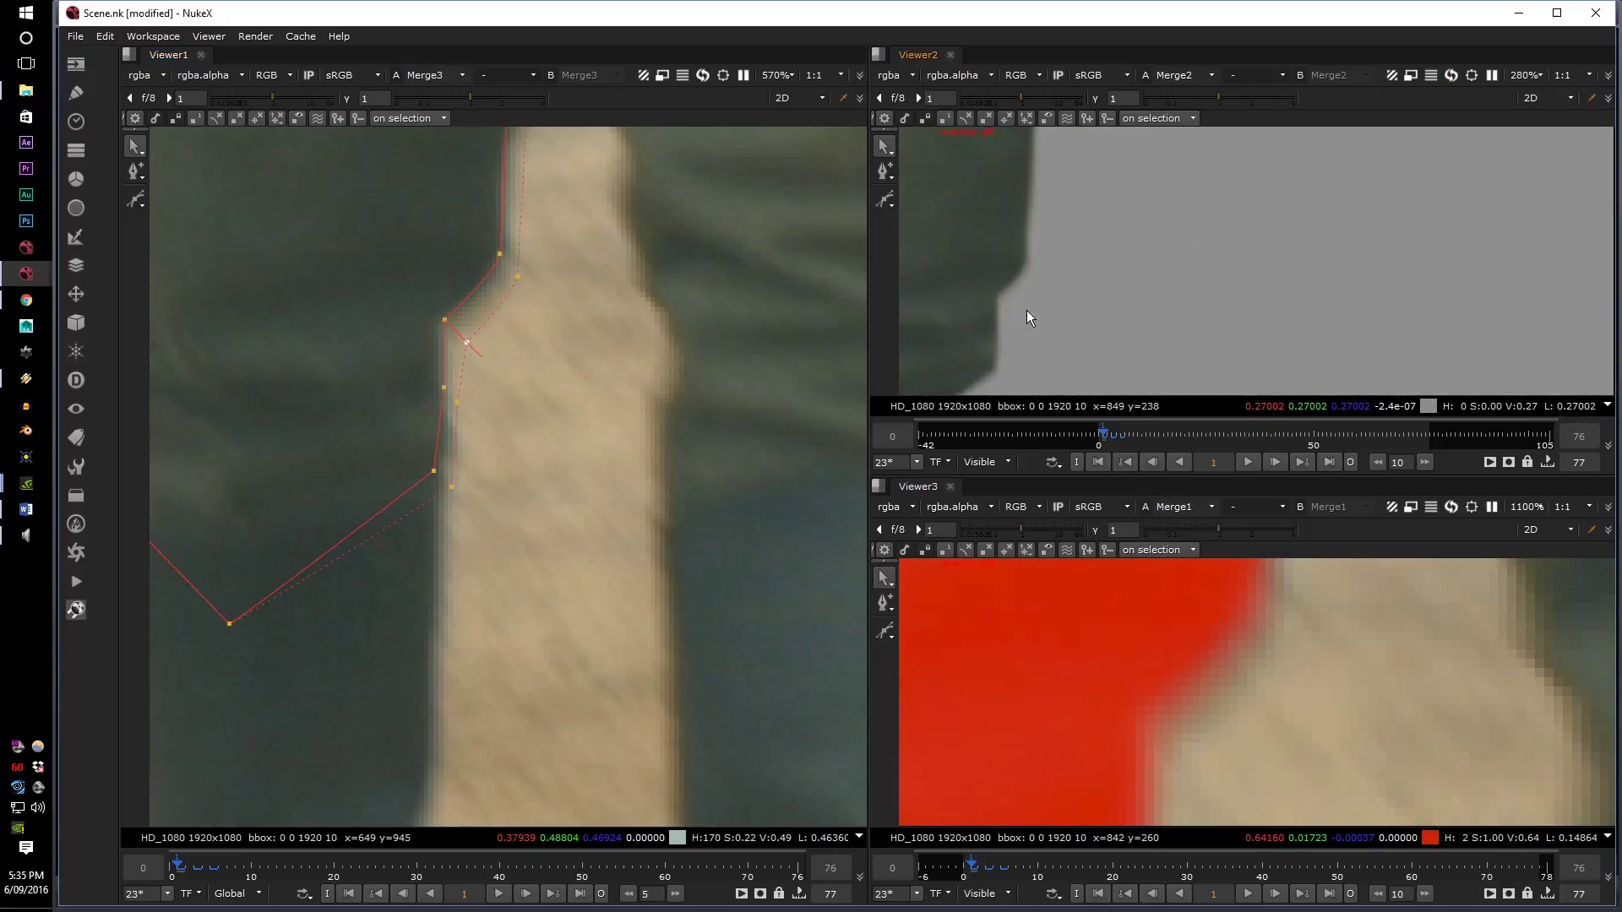
{"action": "scroll", "coordinate": [1196, 660], "scroll_direction": "down", "scroll_amount": 5}
{"action": "middle_click_drag", "start_coordinate": [486, 553], "coordinate": [500, 599]}
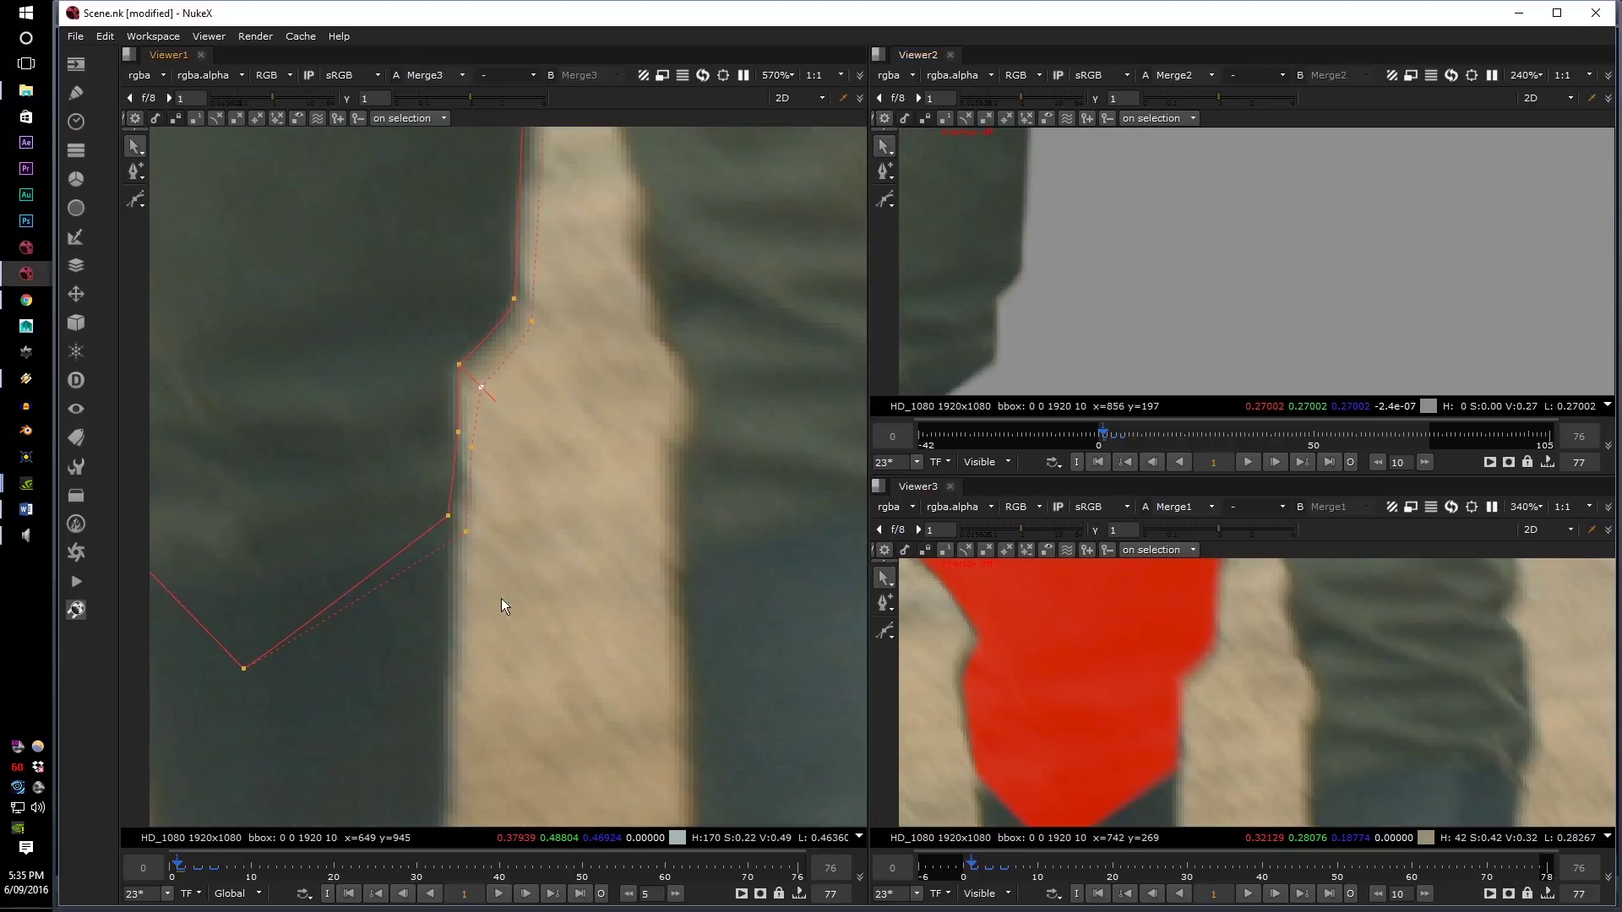
{"action": "left_click", "coordinate": [448, 520]}
{"action": "key", "text": "z"}
{"action": "left_click_drag", "start_coordinate": [448, 521], "coordinate": [443, 524]}
{"action": "scroll", "coordinate": [940, 319], "scroll_direction": "up", "scroll_amount": 1}
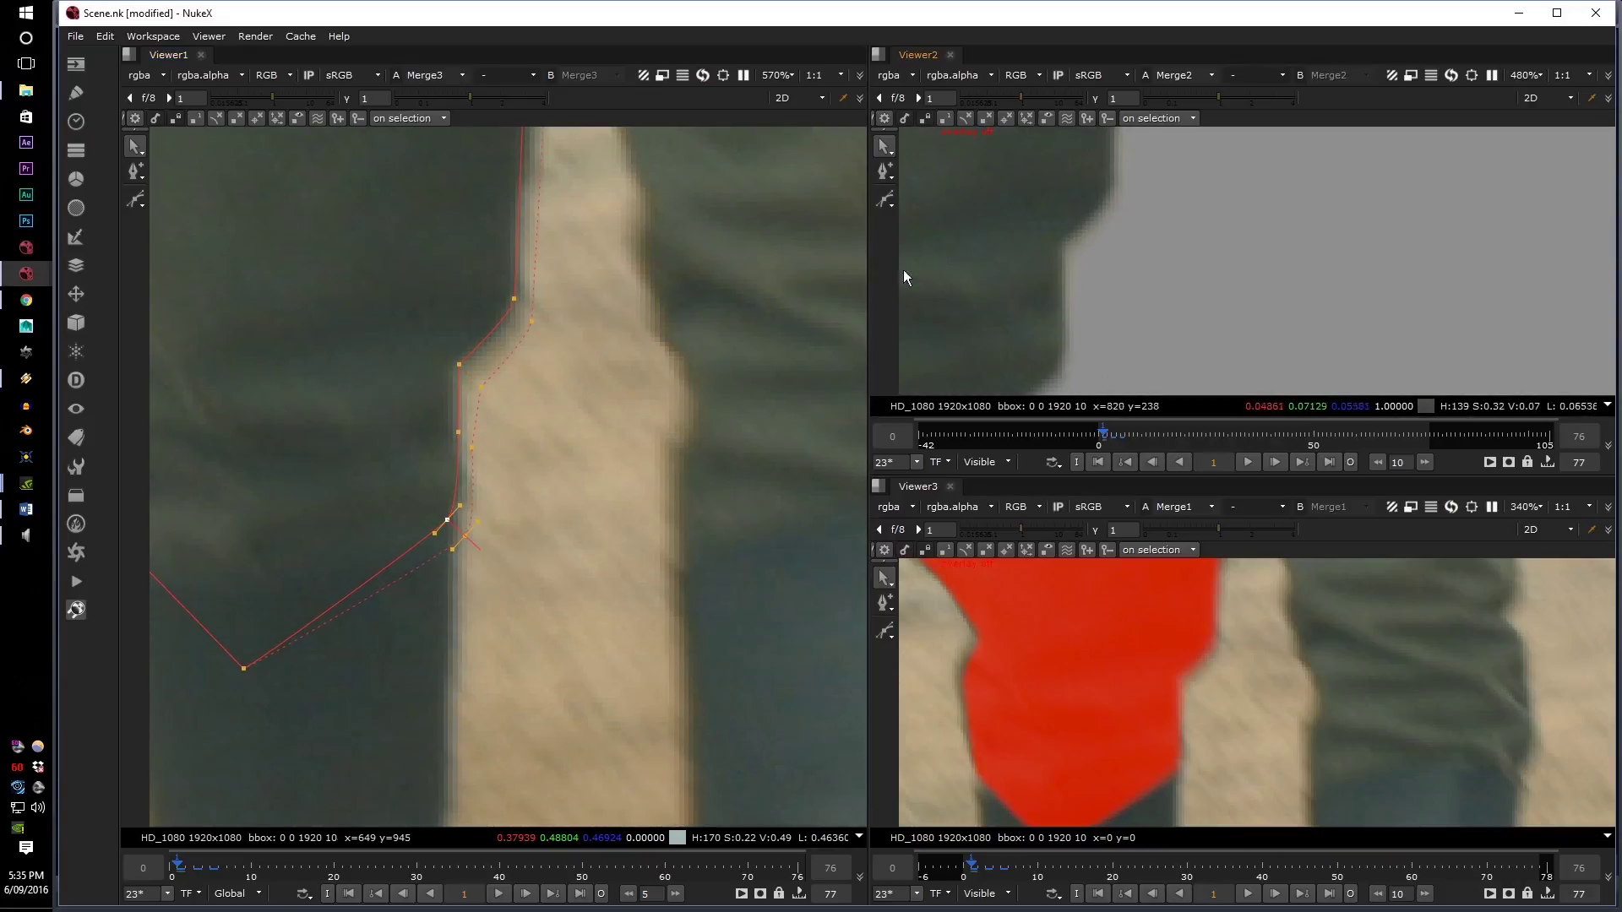
- Check the matte around the lower leg and adjust the feather of the inner-thigh point just below the crotch
{"action": "scroll", "coordinate": [1184, 286], "scroll_direction": "down", "scroll_amount": 4}
{"action": "scroll", "coordinate": [1183, 285], "scroll_direction": "up", "scroll_amount": 6}
{"action": "scroll", "coordinate": [1178, 286], "scroll_direction": "down", "scroll_amount": 5}
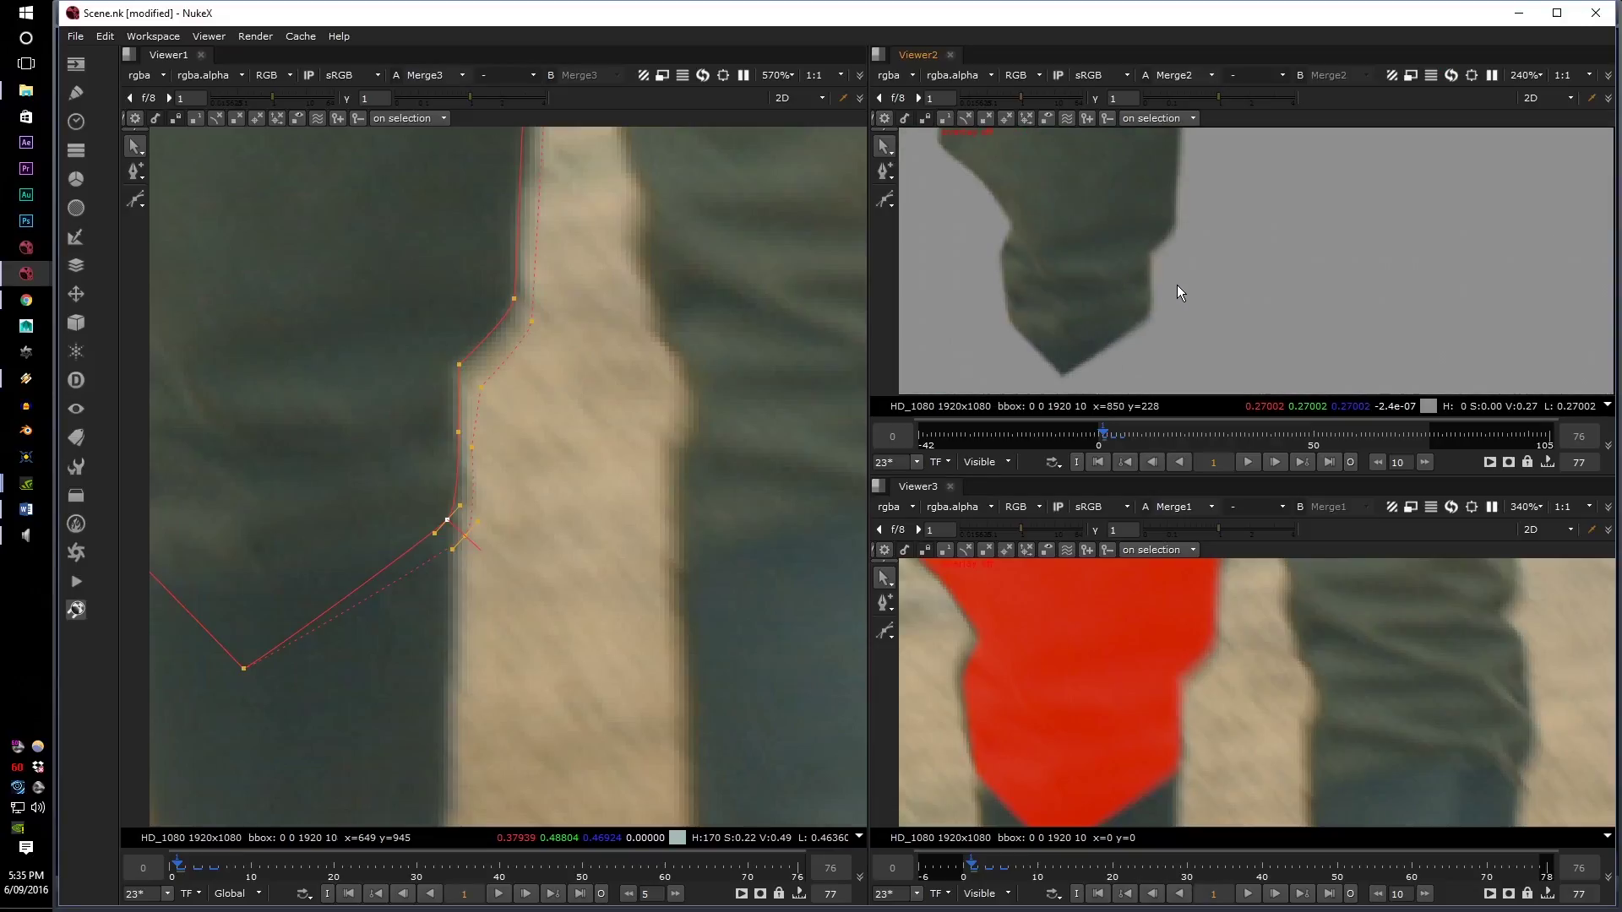
{"action": "middle_click_drag", "start_coordinate": [1174, 281], "coordinate": [1171, 297]}
{"action": "scroll", "coordinate": [1142, 668], "scroll_direction": "down", "scroll_amount": 4}
{"action": "middle_click_drag", "start_coordinate": [598, 402], "coordinate": [606, 632]}
{"action": "middle_click_drag", "start_coordinate": [550, 431], "coordinate": [545, 571]}
{"action": "left_click_drag", "start_coordinate": [533, 302], "coordinate": [546, 256]}
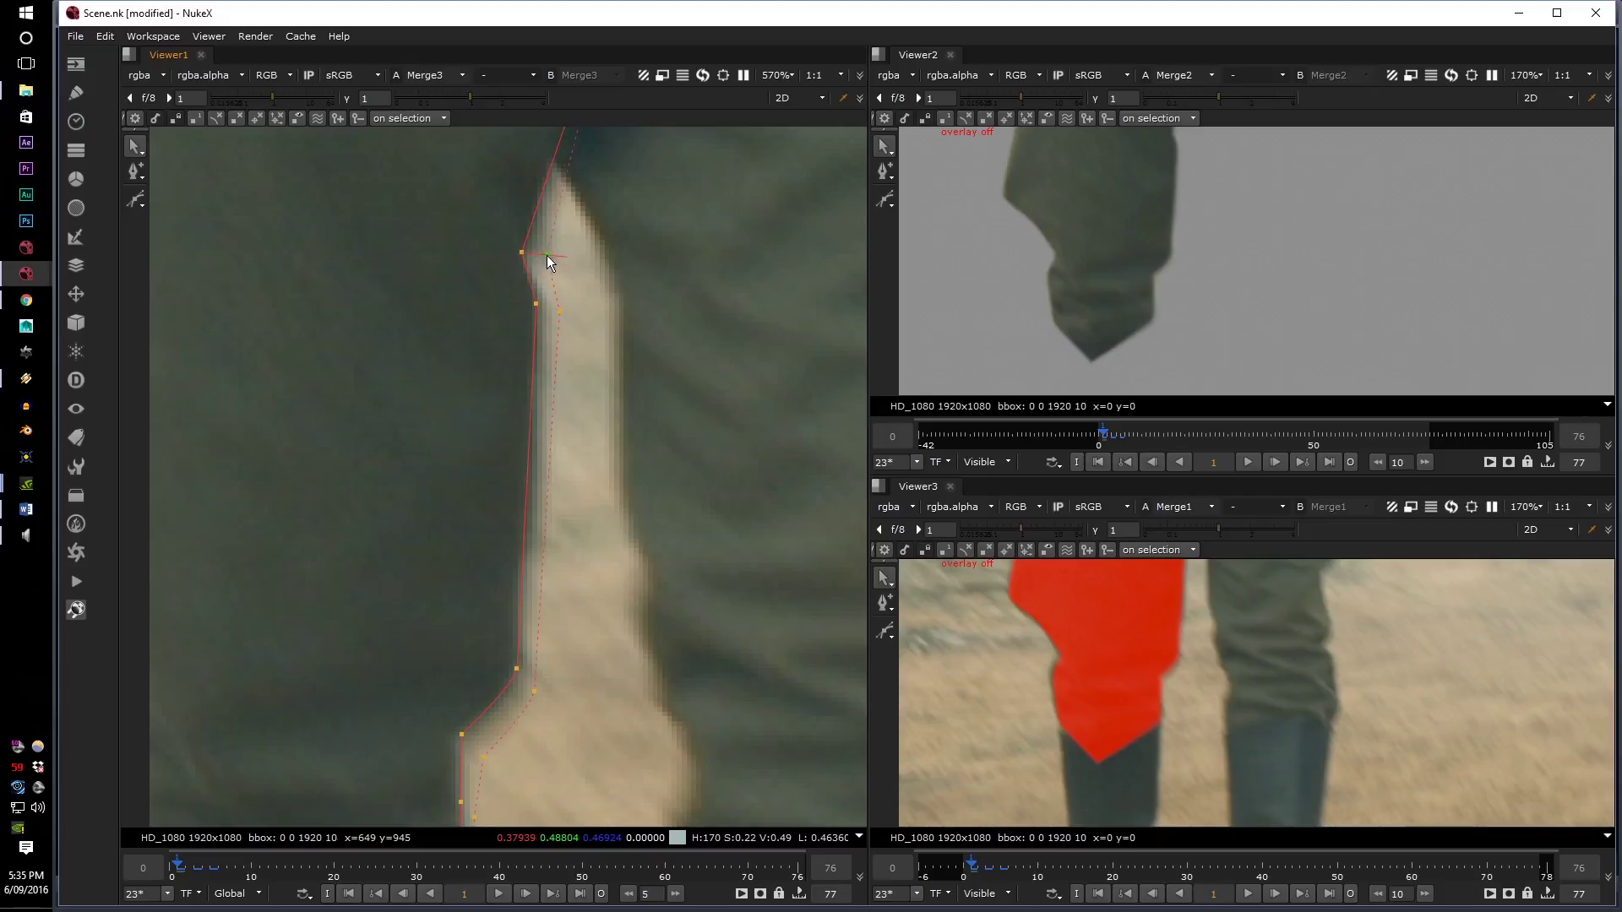
{"action": "scroll", "coordinate": [469, 256], "scroll_direction": "up", "scroll_amount": 3}
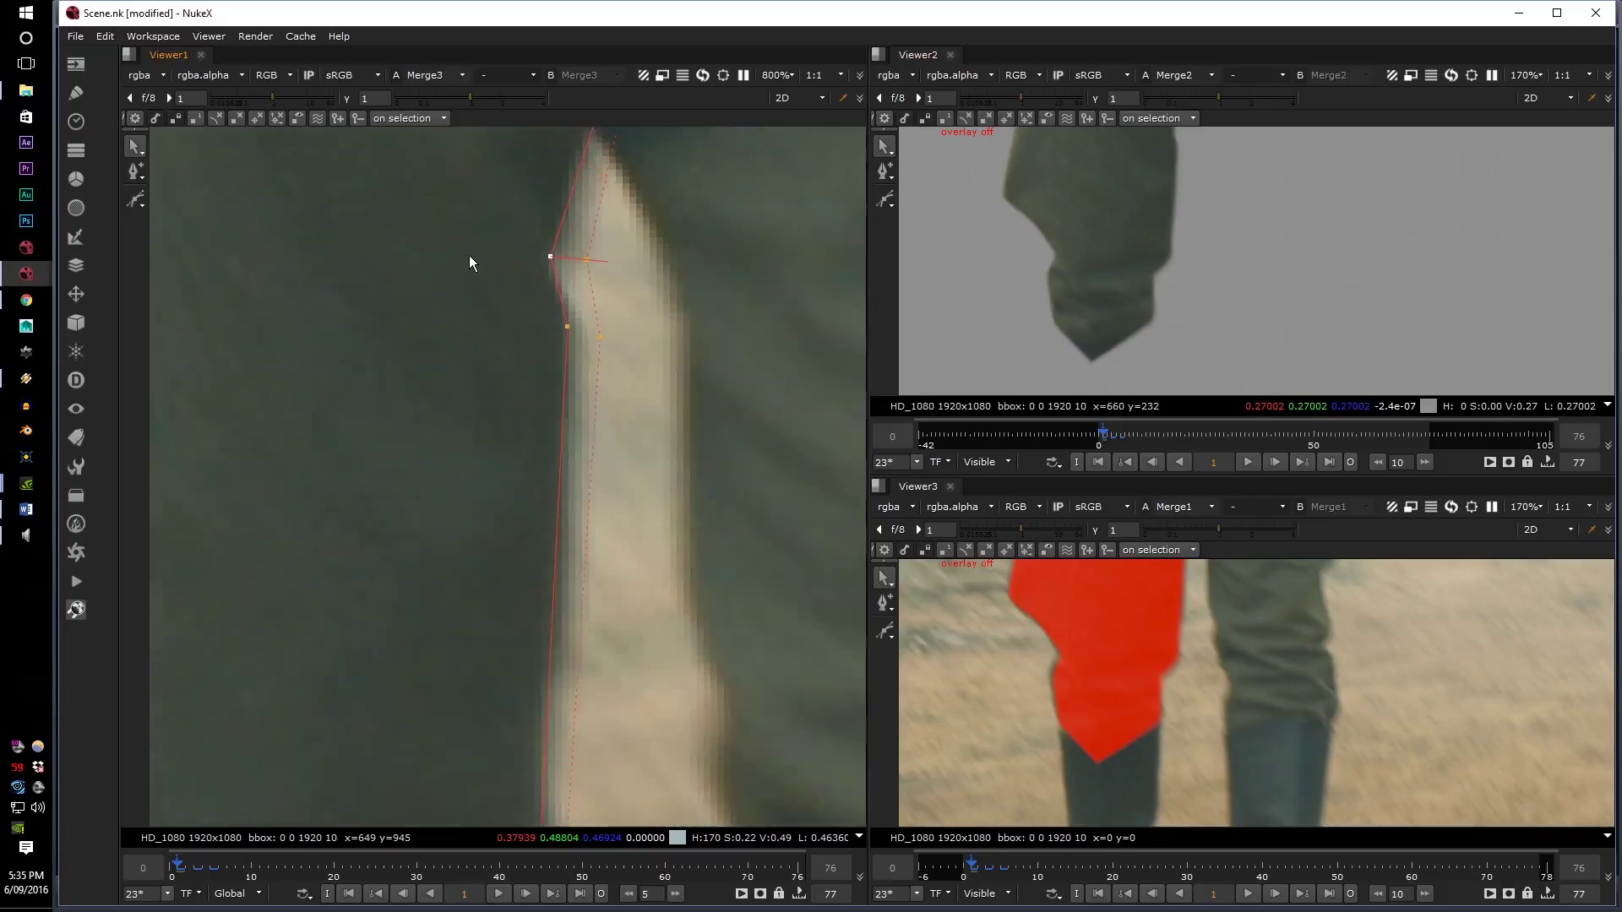
- Adjust the crotch point and its feather at frame 1, and check the red matte along the inner leg
{"action": "middle_click_drag", "start_coordinate": [616, 217], "coordinate": [564, 494]}
{"action": "scroll", "coordinate": [587, 385], "scroll_direction": "down", "scroll_amount": 2}
{"action": "middle_click_drag", "start_coordinate": [588, 391], "coordinate": [572, 487]}
{"action": "left_click_drag", "start_coordinate": [620, 268], "coordinate": [604, 258]}
{"action": "scroll", "coordinate": [1191, 686], "scroll_direction": "up", "scroll_amount": 3}
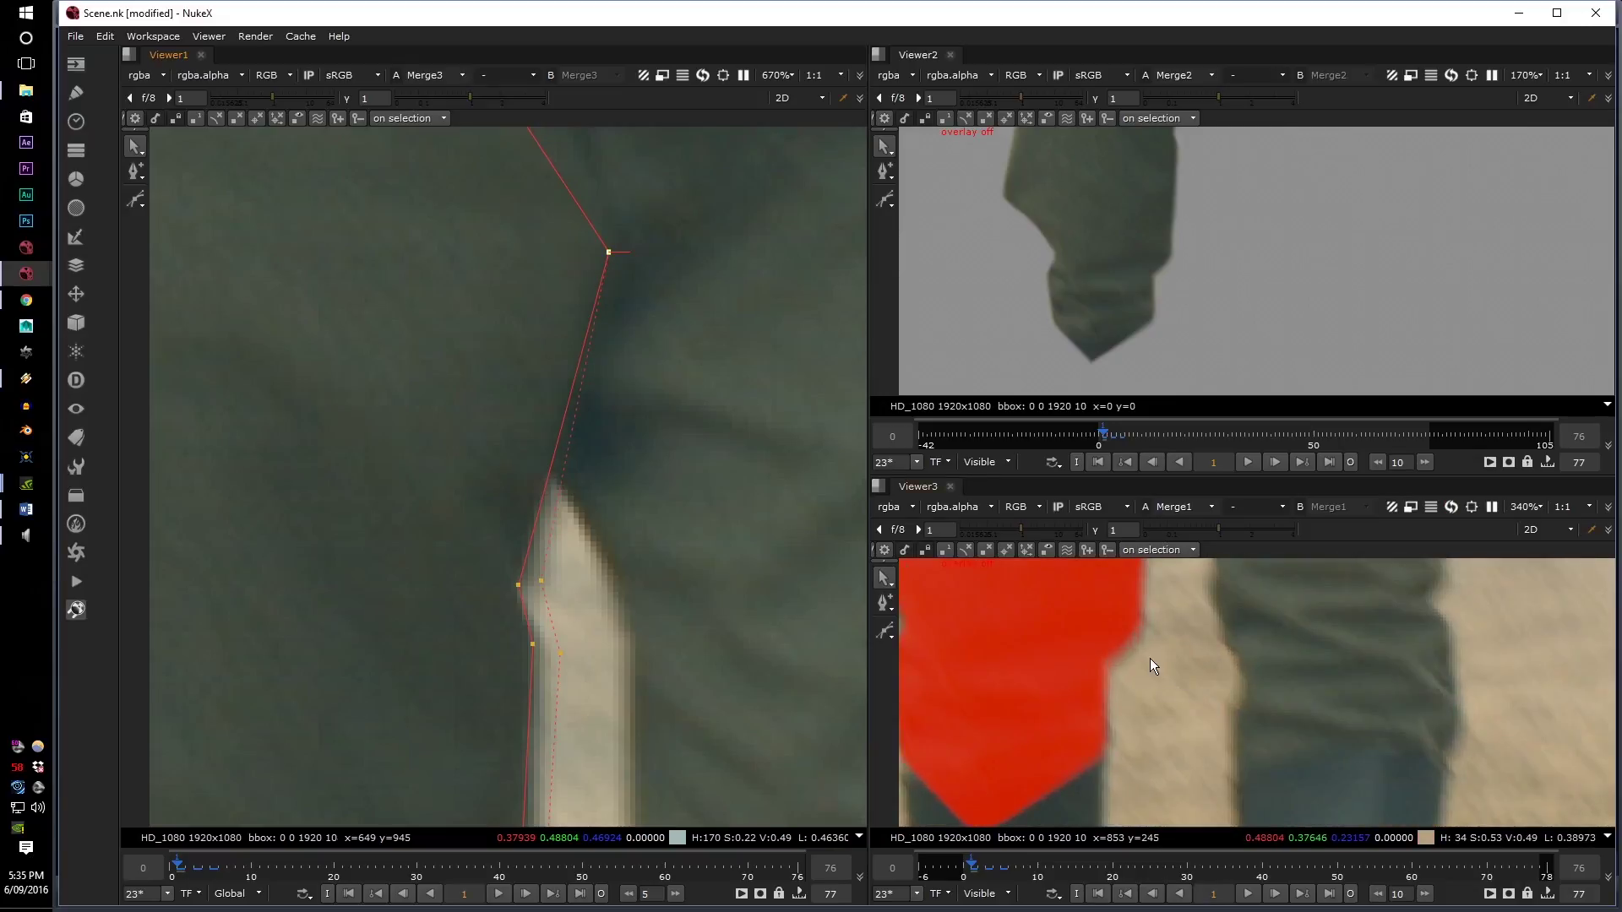
{"action": "scroll", "coordinate": [1149, 658], "scroll_direction": "down", "scroll_amount": 4}
{"action": "middle_click_drag", "start_coordinate": [1150, 658], "coordinate": [1236, 701]}
{"action": "scroll", "coordinate": [671, 383], "scroll_direction": "down", "scroll_amount": 5}
- Select the outer points from below the knee to the boot top and expand their feather outward
{"action": "left_click_drag", "start_coordinate": [646, 328], "coordinate": [627, 377]}
{"action": "middle_click_drag", "start_coordinate": [701, 652], "coordinate": [830, 496]}
{"action": "scroll", "coordinate": [498, 683], "scroll_direction": "up", "scroll_amount": 2}
{"action": "middle_click_drag", "start_coordinate": [497, 682], "coordinate": [529, 632]}
{"action": "left_click_drag", "start_coordinate": [529, 631], "coordinate": [670, 299]}
{"action": "left_click_drag", "start_coordinate": [439, 612], "coordinate": [639, 394]}
{"action": "key", "text": "e"}
{"action": "scroll", "coordinate": [634, 461], "scroll_direction": "up", "scroll_amount": 3}
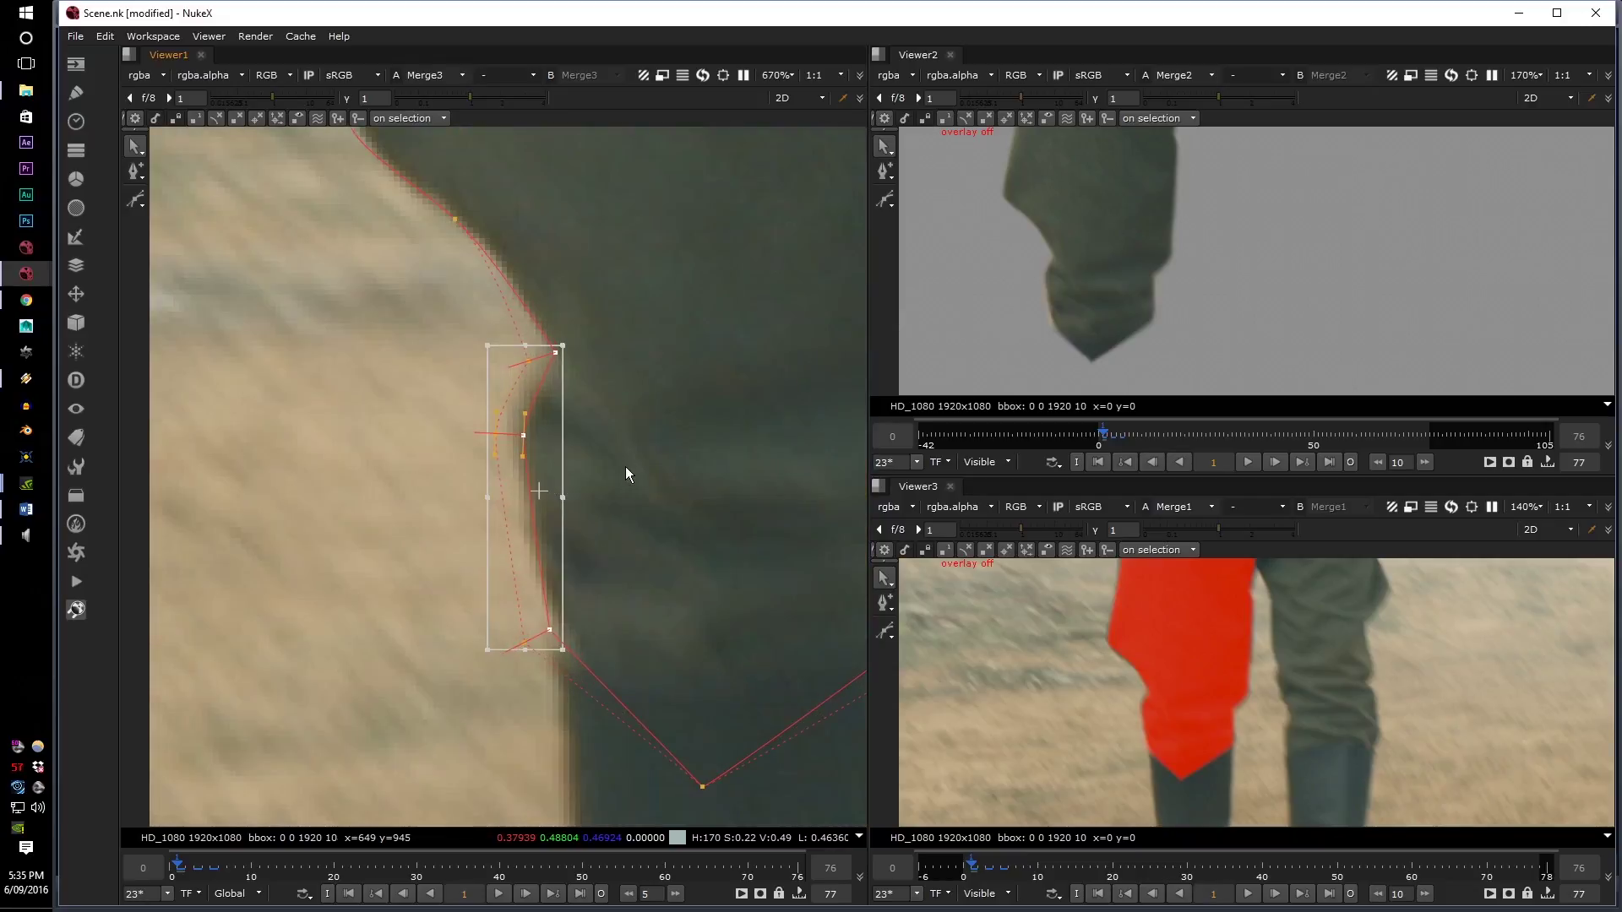
- Refine the outer boot-top point and the feather points along the outer calf to match the soft trouser edge
{"action": "left_click_drag", "start_coordinate": [548, 632], "coordinate": [564, 629]}
{"action": "scroll", "coordinate": [1085, 716], "scroll_direction": "up", "scroll_amount": 4}
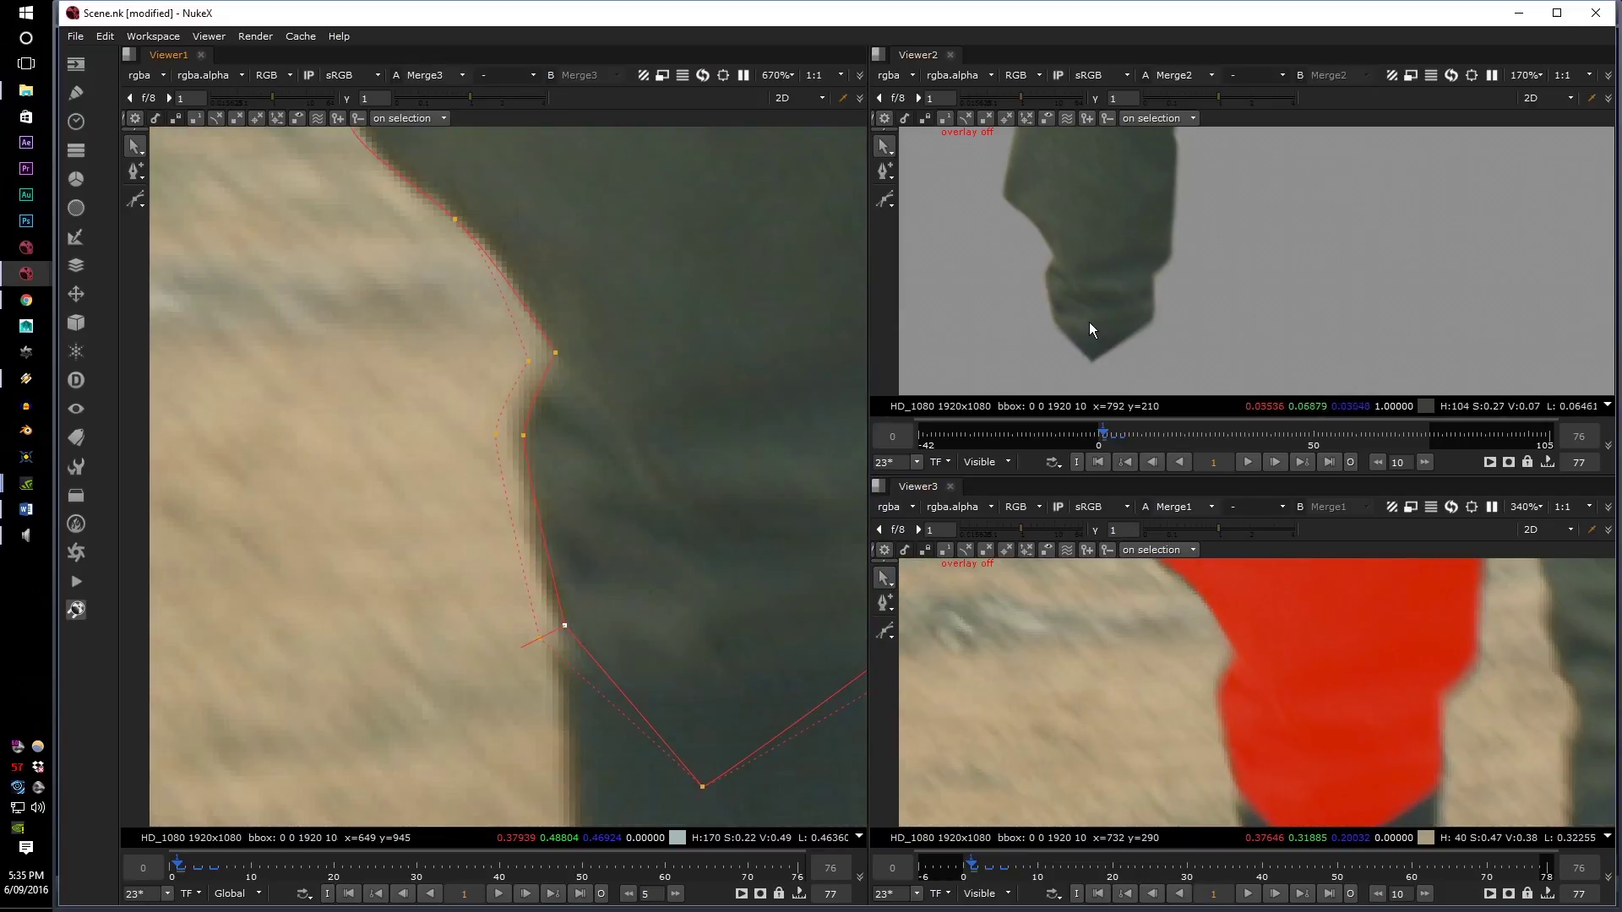
{"action": "scroll", "coordinate": [1088, 322], "scroll_direction": "up", "scroll_amount": 3}
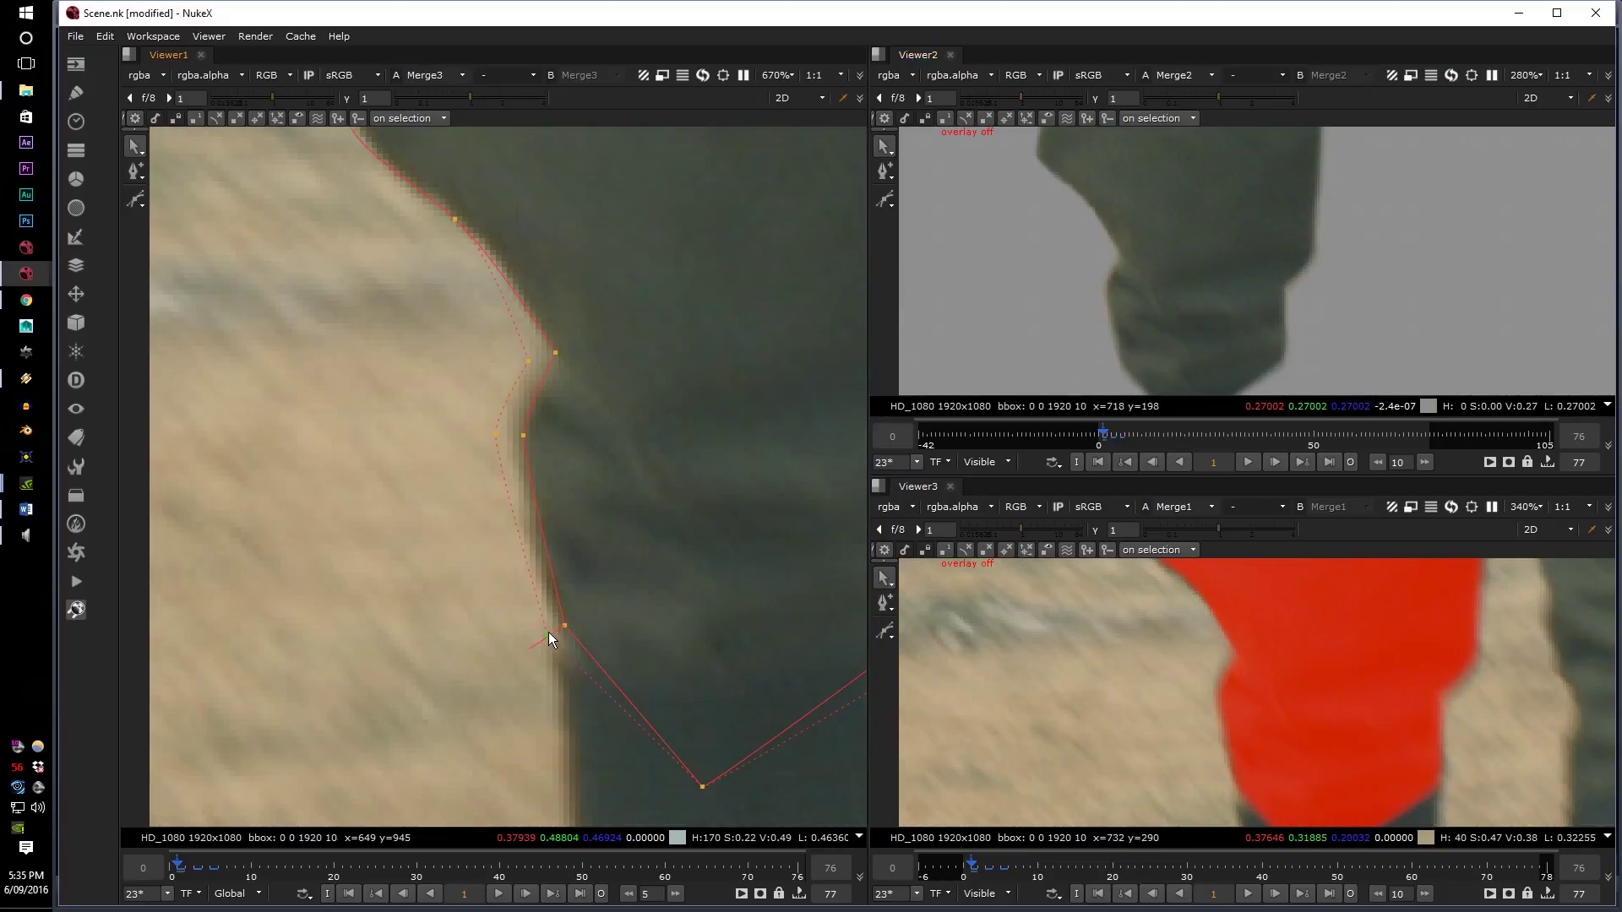
{"action": "left_click_drag", "start_coordinate": [549, 632], "coordinate": [549, 632]}
{"action": "scroll", "coordinate": [1220, 690], "scroll_direction": "up", "scroll_amount": 3}
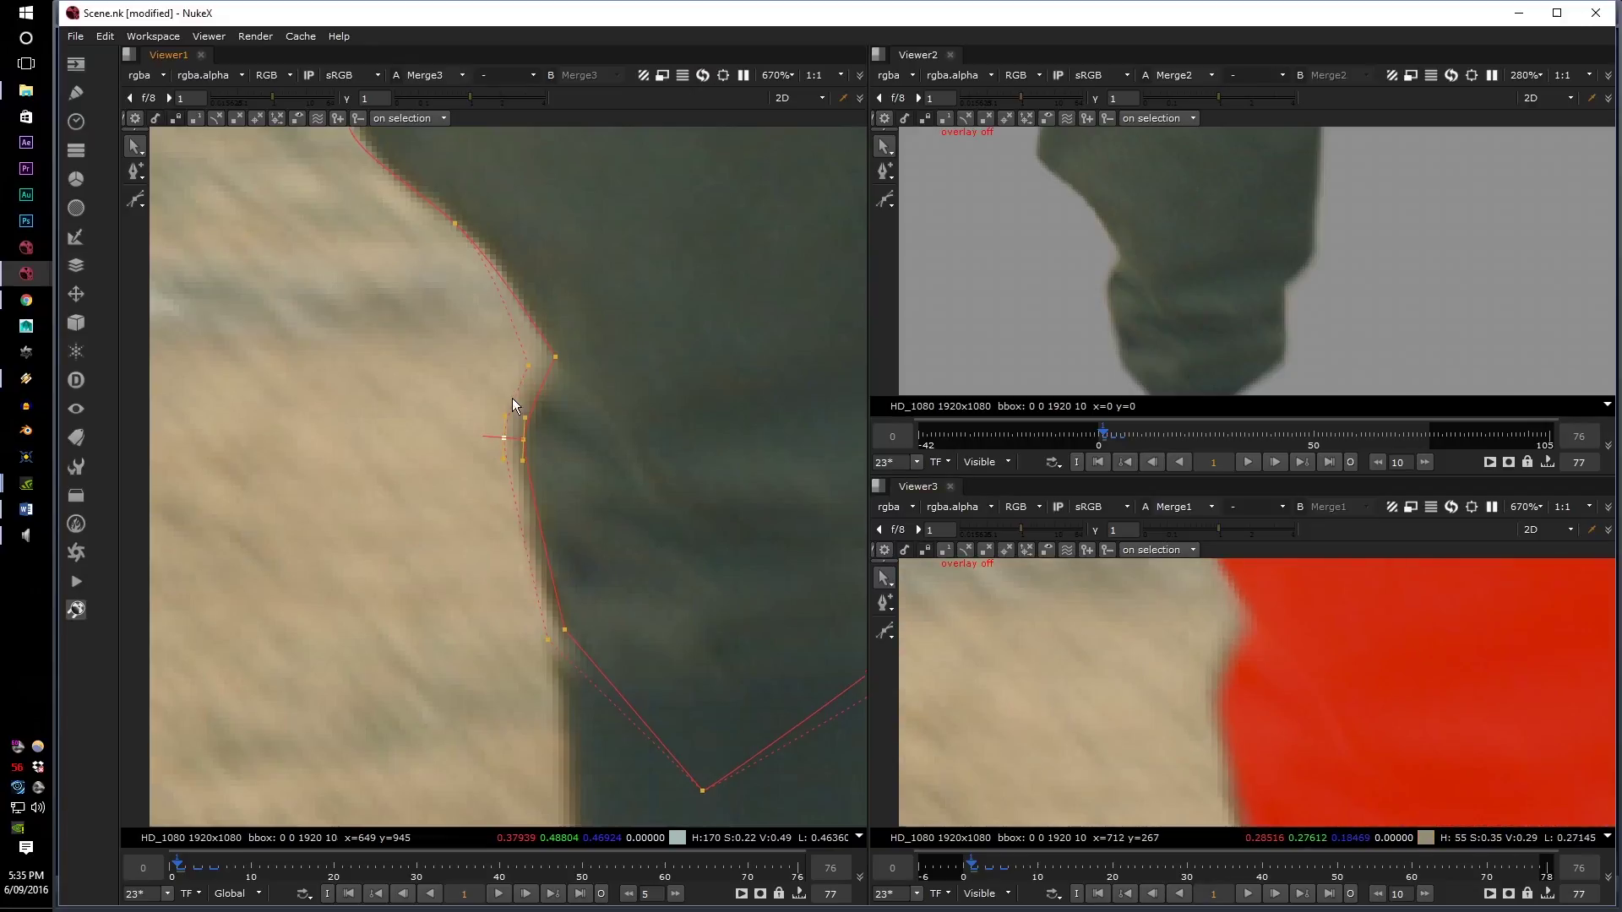
{"action": "middle_click_drag", "start_coordinate": [521, 359], "coordinate": [538, 418]}
{"action": "left_click", "coordinate": [537, 416]}
{"action": "middle_click_drag", "start_coordinate": [620, 550], "coordinate": [592, 434]}
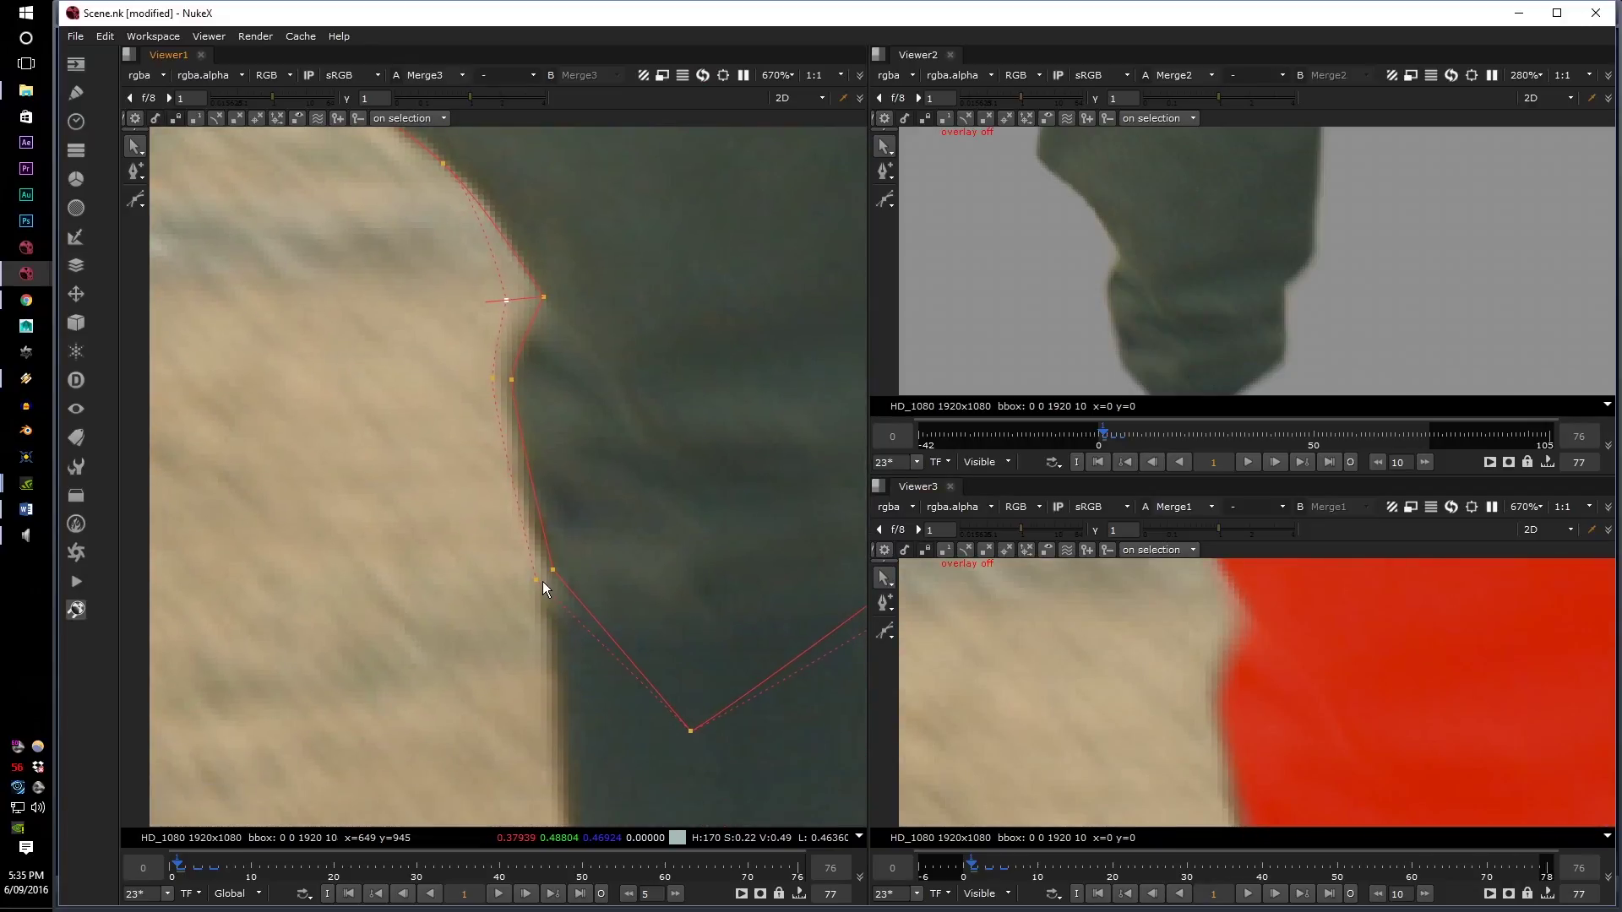
{"action": "left_click", "coordinate": [532, 580]}
- Reposition the points and feather around the outer knee bulge and the fold beneath it at frame 1
{"action": "scroll", "coordinate": [1174, 752], "scroll_direction": "down", "scroll_amount": 2}
{"action": "middle_click_drag", "start_coordinate": [1168, 764], "coordinate": [1118, 714]}
{"action": "scroll", "coordinate": [1119, 713], "scroll_direction": "down", "scroll_amount": 4}
{"action": "middle_click_drag", "start_coordinate": [1090, 661], "coordinate": [1110, 709]}
{"action": "middle_click_drag", "start_coordinate": [458, 331], "coordinate": [546, 561]}
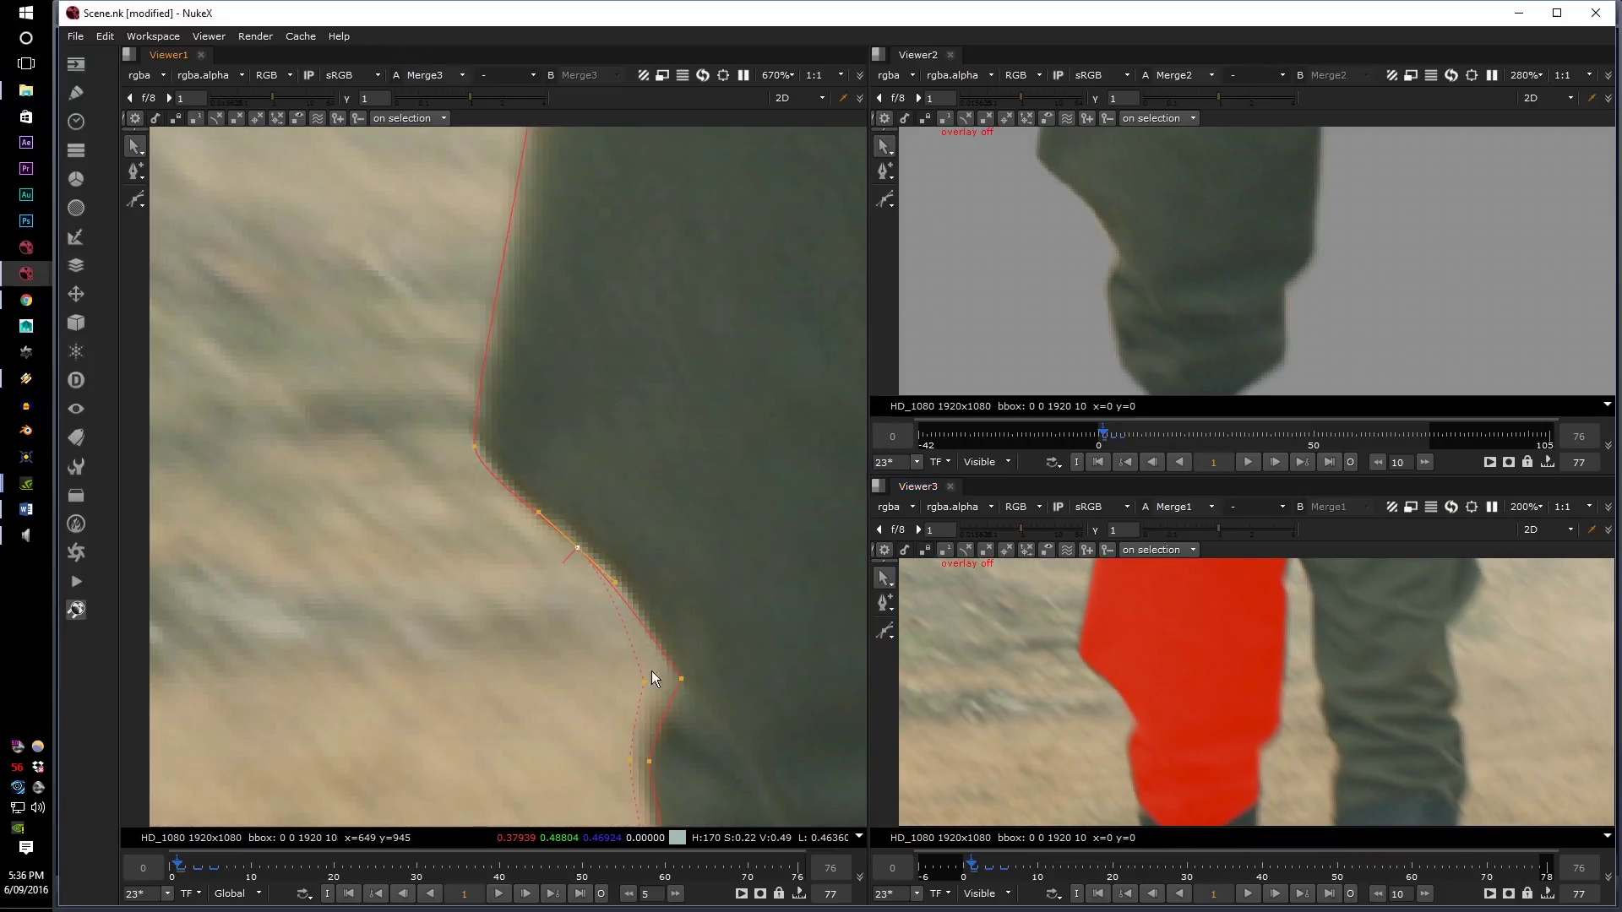
{"action": "left_click_drag", "start_coordinate": [600, 689], "coordinate": [664, 673]}
{"action": "scroll", "coordinate": [1043, 735], "scroll_direction": "up", "scroll_amount": 3}
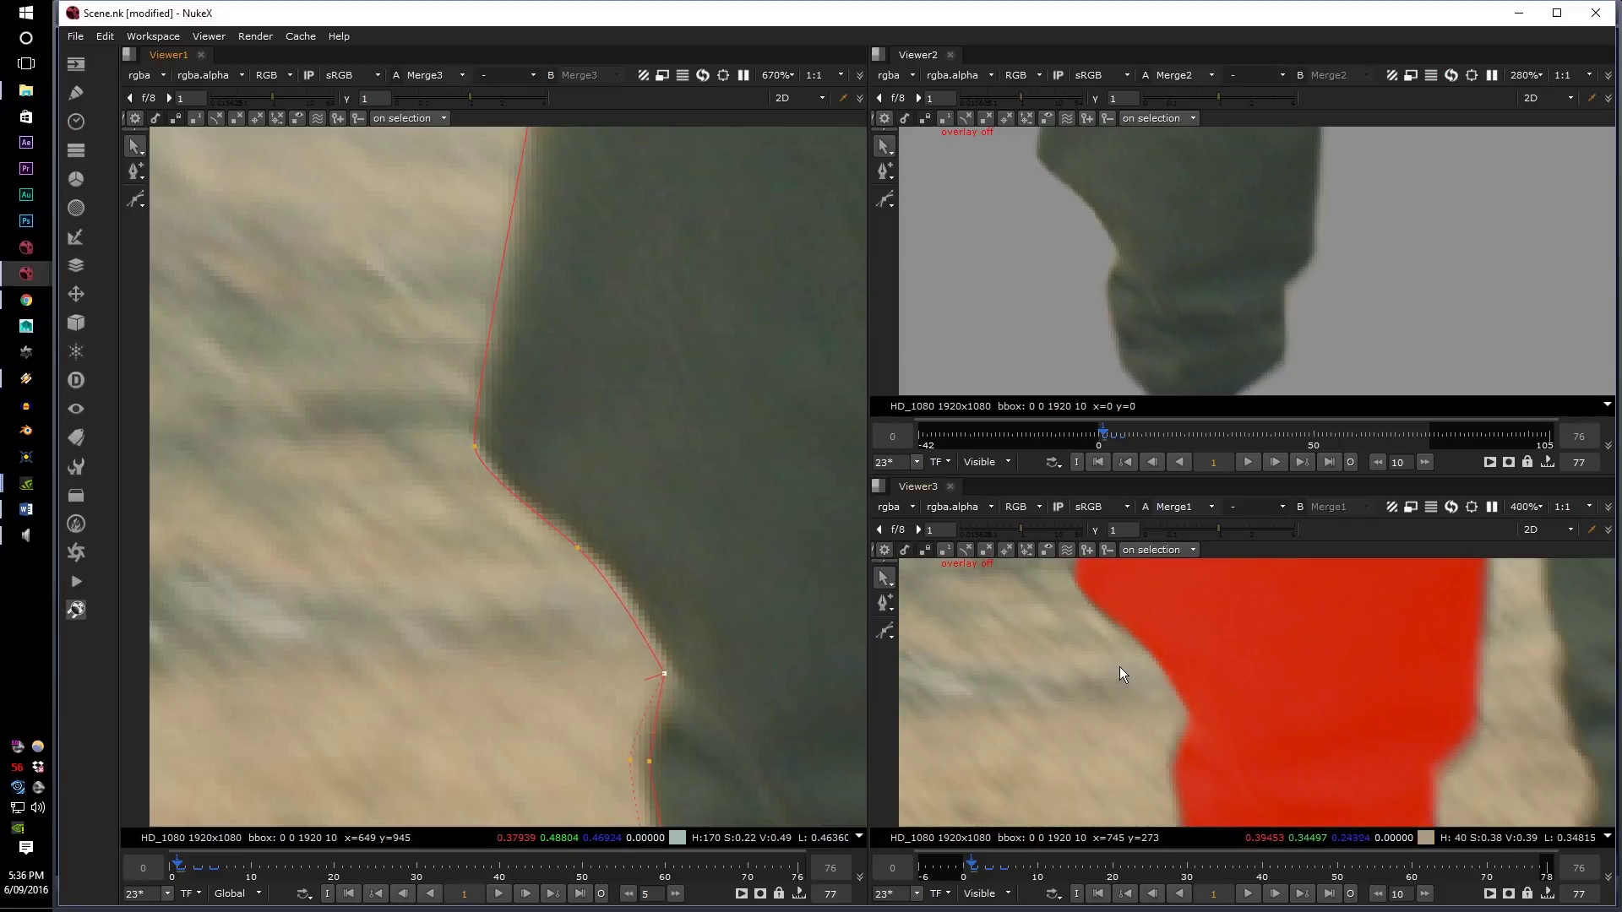
{"action": "scroll", "coordinate": [1203, 708], "scroll_direction": "up", "scroll_amount": 2}
{"action": "middle_click_drag", "start_coordinate": [1202, 703], "coordinate": [1227, 784]}
{"action": "middle_click_drag", "start_coordinate": [629, 511], "coordinate": [623, 559]}
{"action": "left_click_drag", "start_coordinate": [469, 493], "coordinate": [468, 488]}
- Select the outer thigh points from knee to hip and expand their feather outward
{"action": "scroll", "coordinate": [1056, 779], "scroll_direction": "down", "scroll_amount": 2}
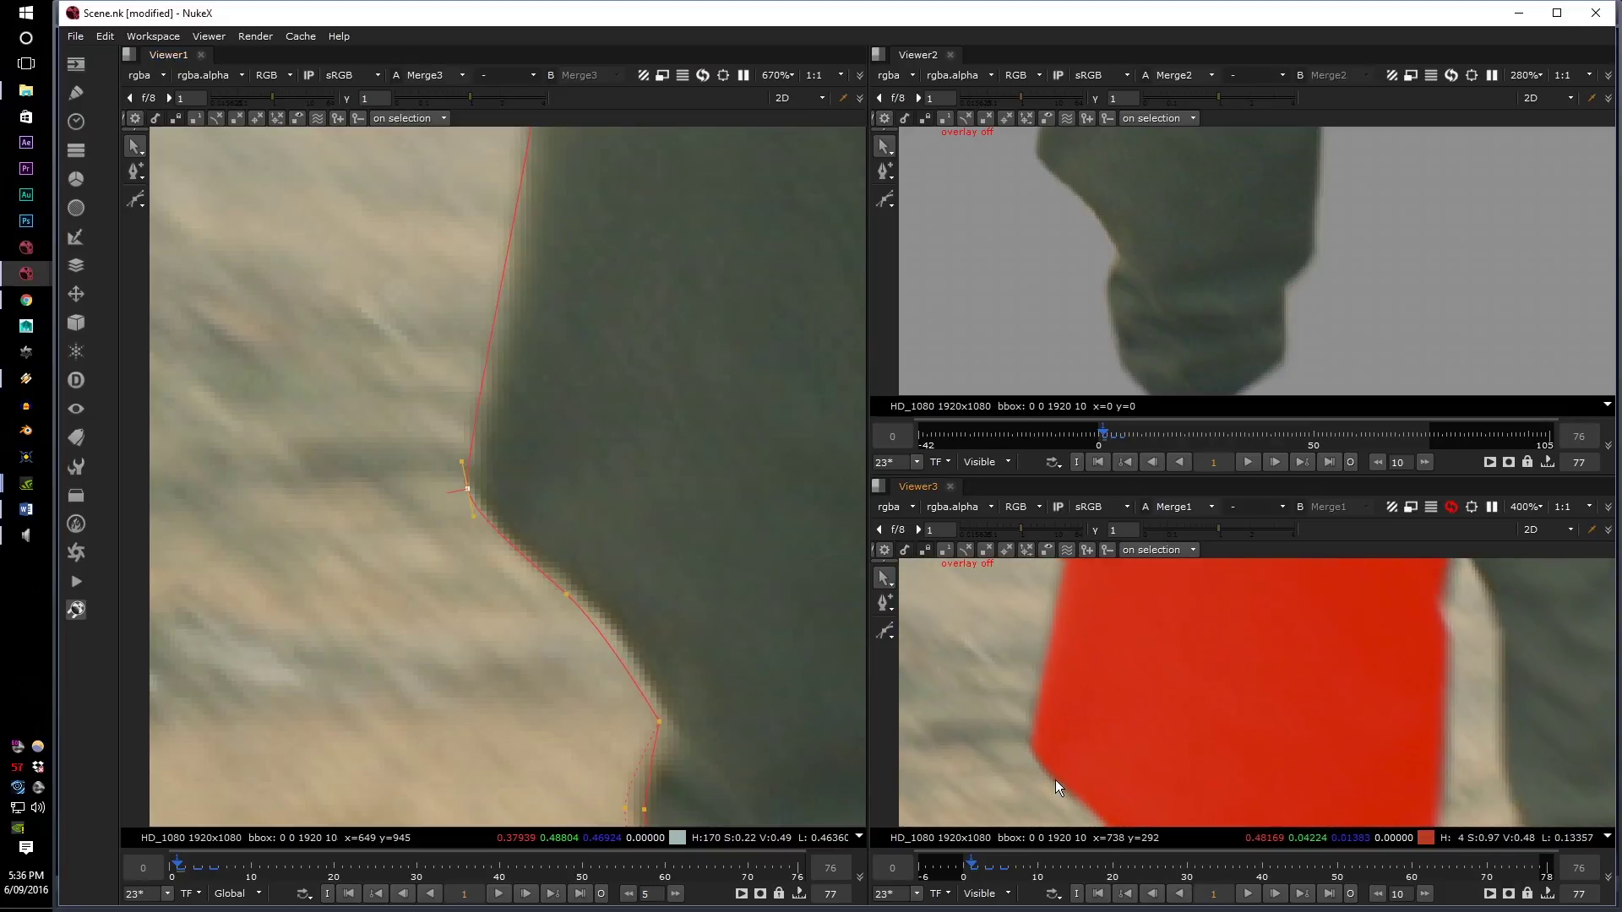
{"action": "scroll", "coordinate": [1056, 701], "scroll_direction": "down", "scroll_amount": 3}
{"action": "scroll", "coordinate": [636, 365], "scroll_direction": "down", "scroll_amount": 2}
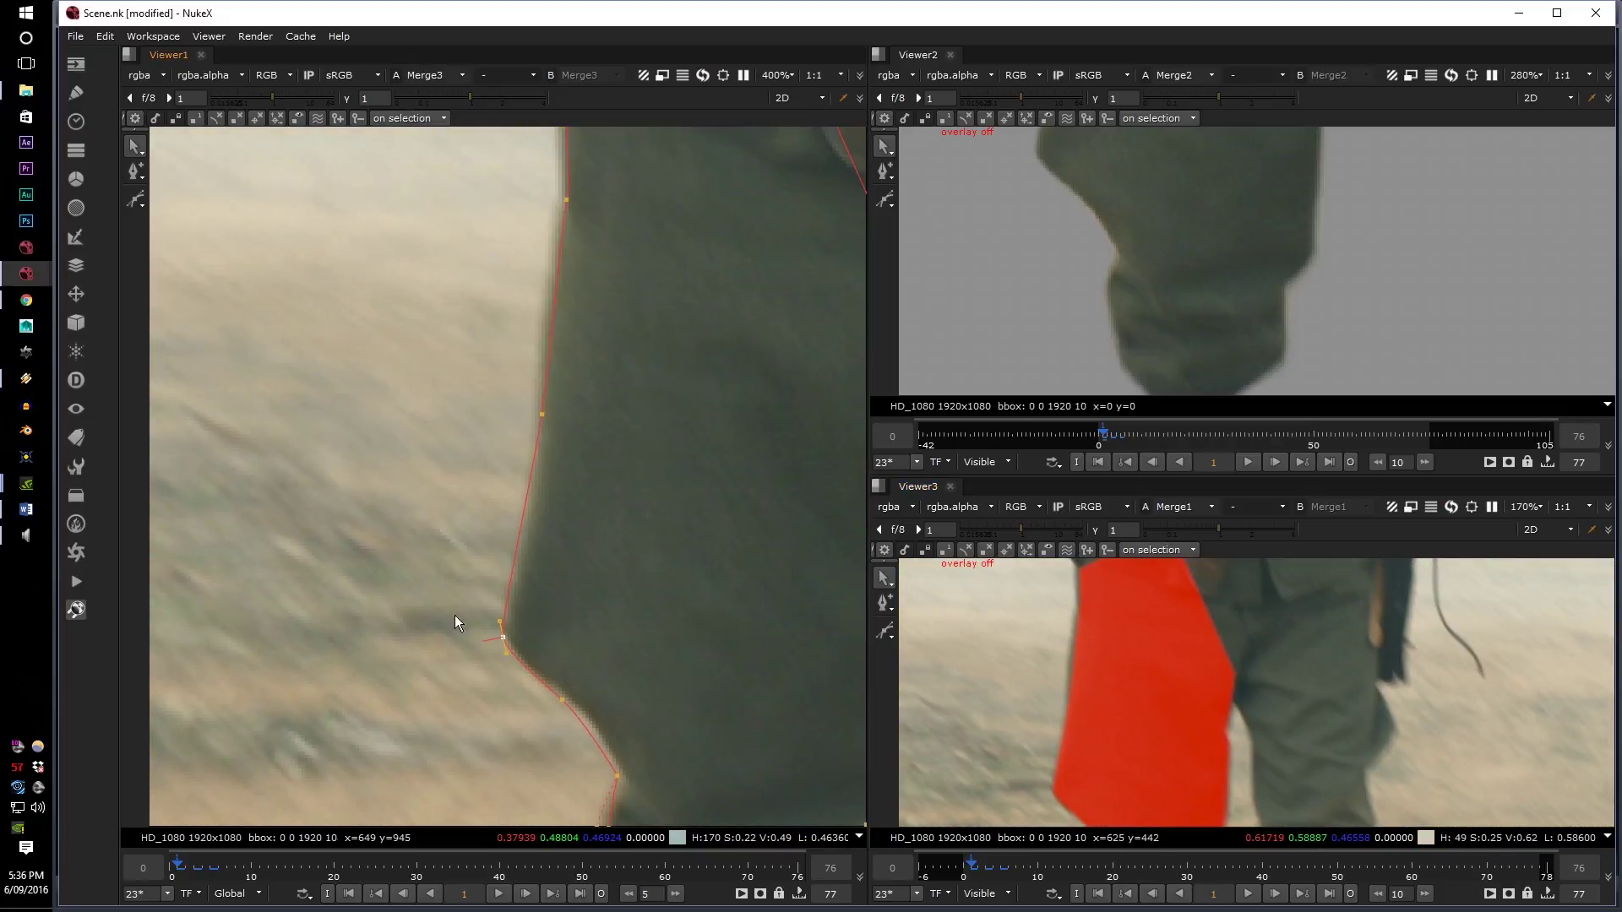
{"action": "left_click_drag", "start_coordinate": [452, 630], "coordinate": [600, 183]}
{"action": "key", "text": "e"}
{"action": "middle_click_drag", "start_coordinate": [634, 285], "coordinate": [630, 365]}
{"action": "left_click", "coordinate": [622, 315]}
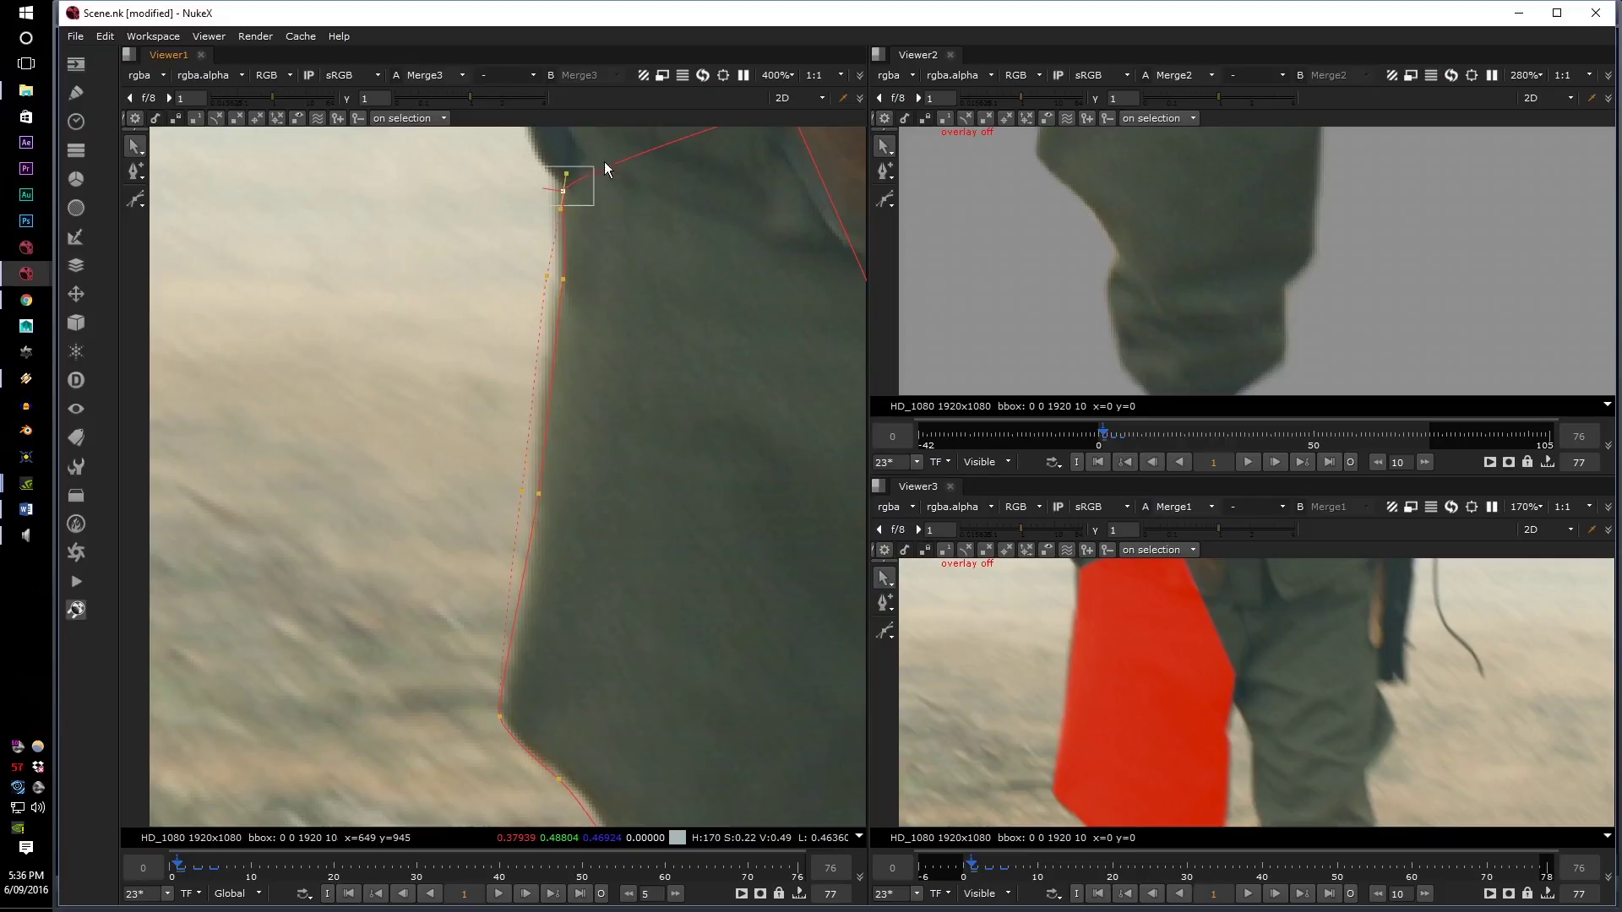
- Adjust the middle outer-thigh point to follow the trouser edge and check the thigh matte against the grey background
{"action": "scroll", "coordinate": [500, 590], "scroll_direction": "up", "scroll_amount": 3}
{"action": "scroll", "coordinate": [467, 666], "scroll_direction": "up", "scroll_amount": 3}
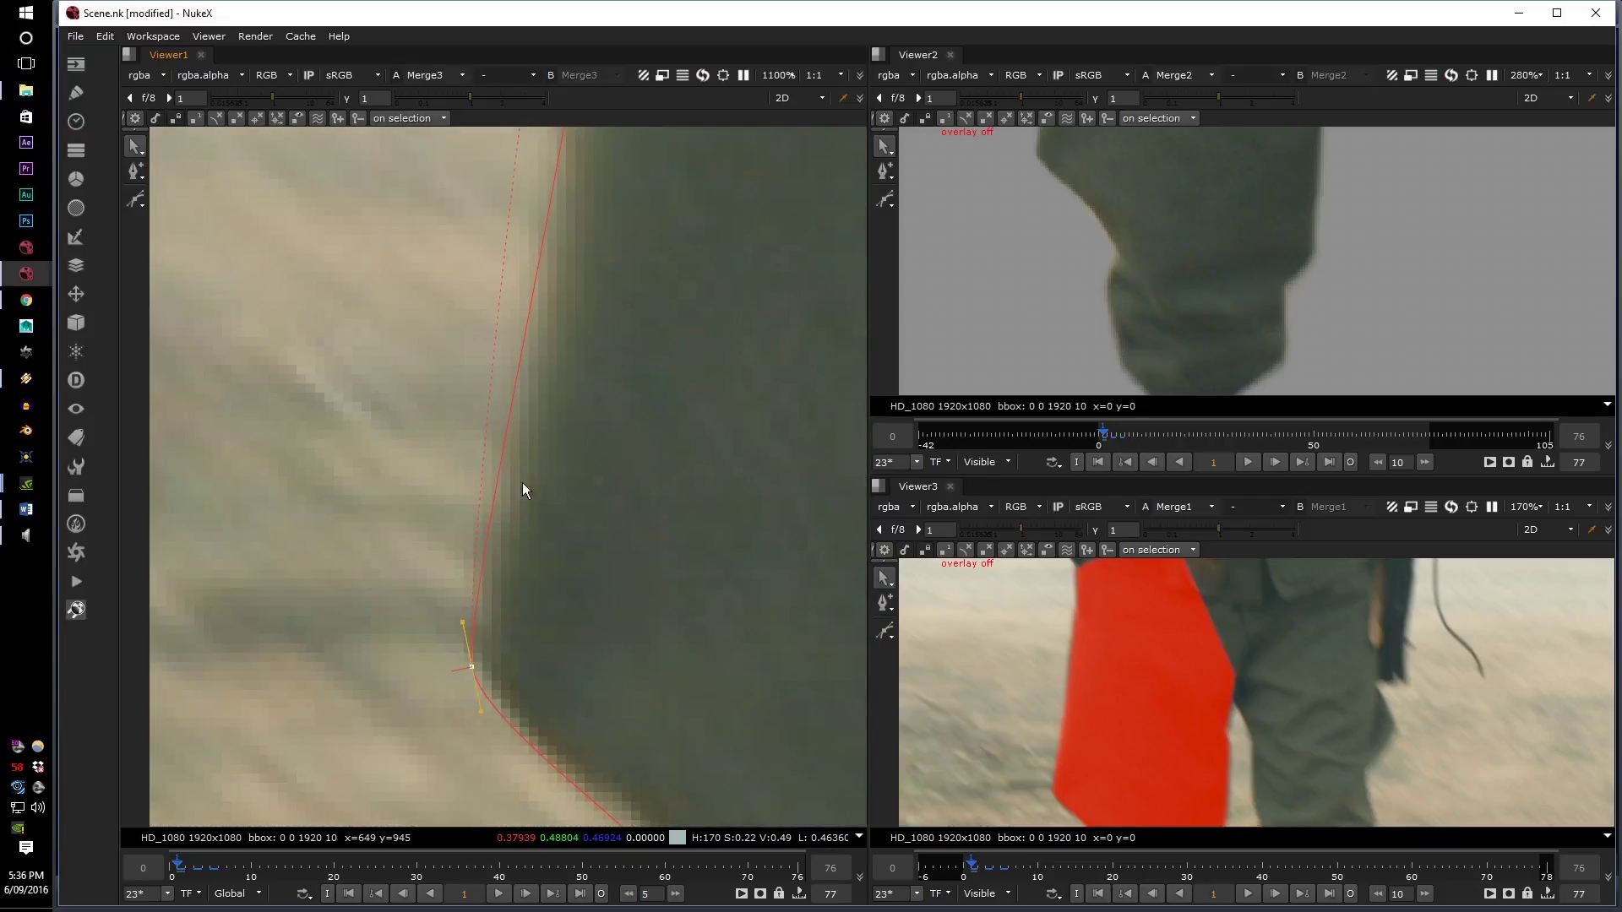
{"action": "middle_click_drag", "start_coordinate": [554, 180], "coordinate": [503, 516]}
{"action": "left_click_drag", "start_coordinate": [534, 394], "coordinate": [500, 453]}
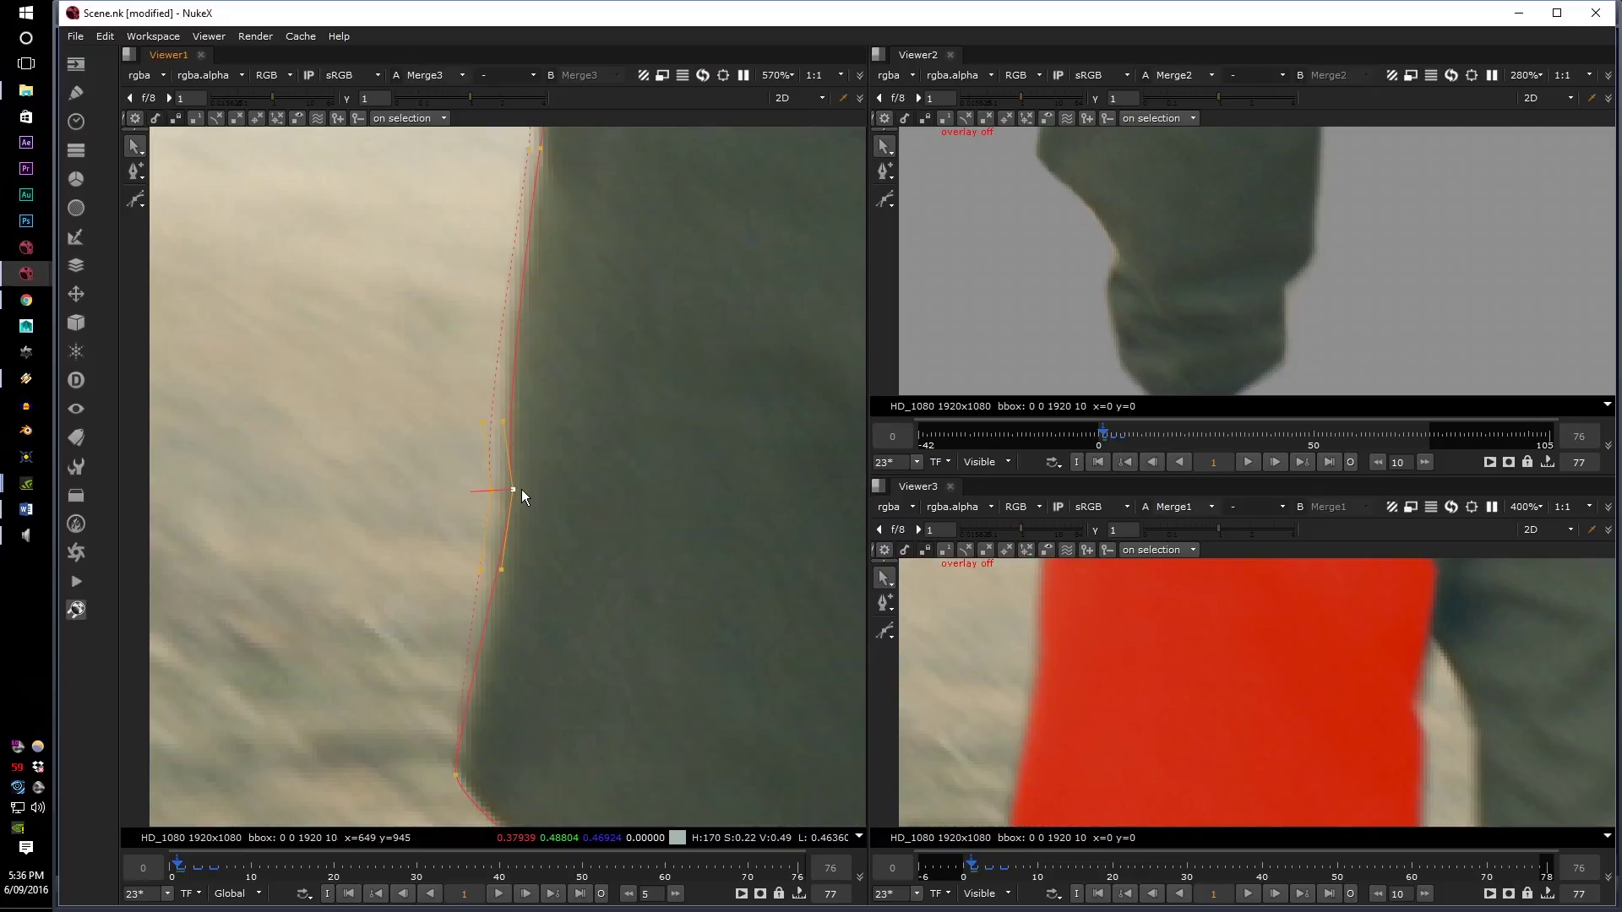
{"action": "middle_click_drag", "start_coordinate": [1003, 245], "coordinate": [1014, 482]}
{"action": "scroll", "coordinate": [1081, 280], "scroll_direction": "down", "scroll_amount": 3}
{"action": "scroll", "coordinate": [1081, 279], "scroll_direction": "up", "scroll_amount": 3}
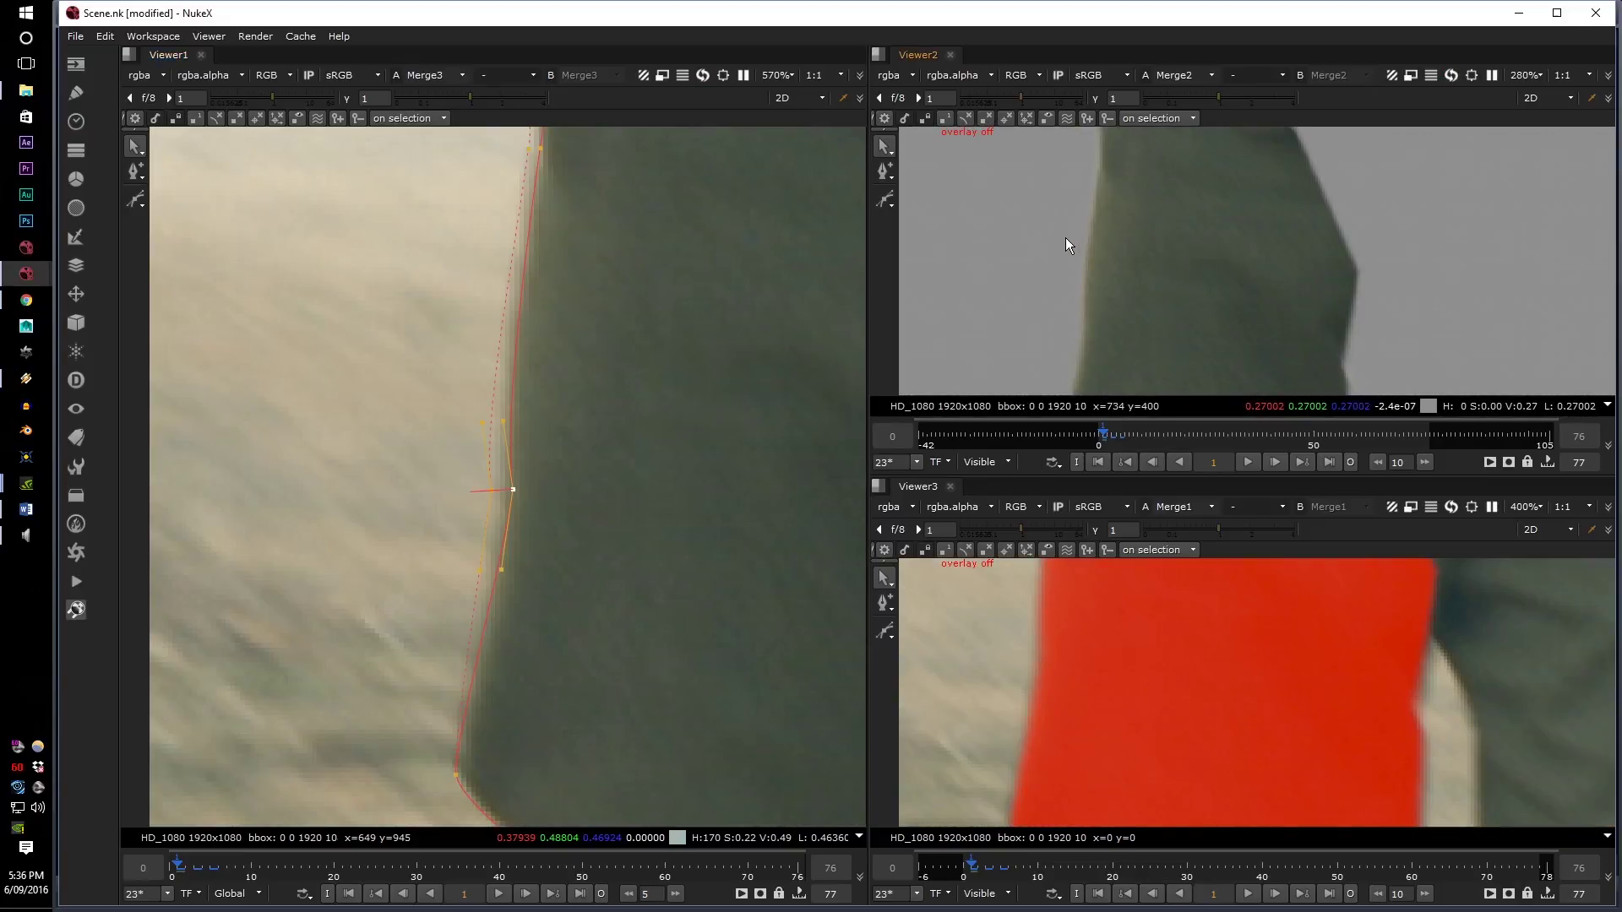
- Check the thigh matte against the grey background and pull the middle outer-thigh point's feather in slightly
{"action": "scroll", "coordinate": [1110, 250], "scroll_direction": "up", "scroll_amount": 1}
{"action": "scroll", "coordinate": [1110, 250], "scroll_direction": "down", "scroll_amount": 1}
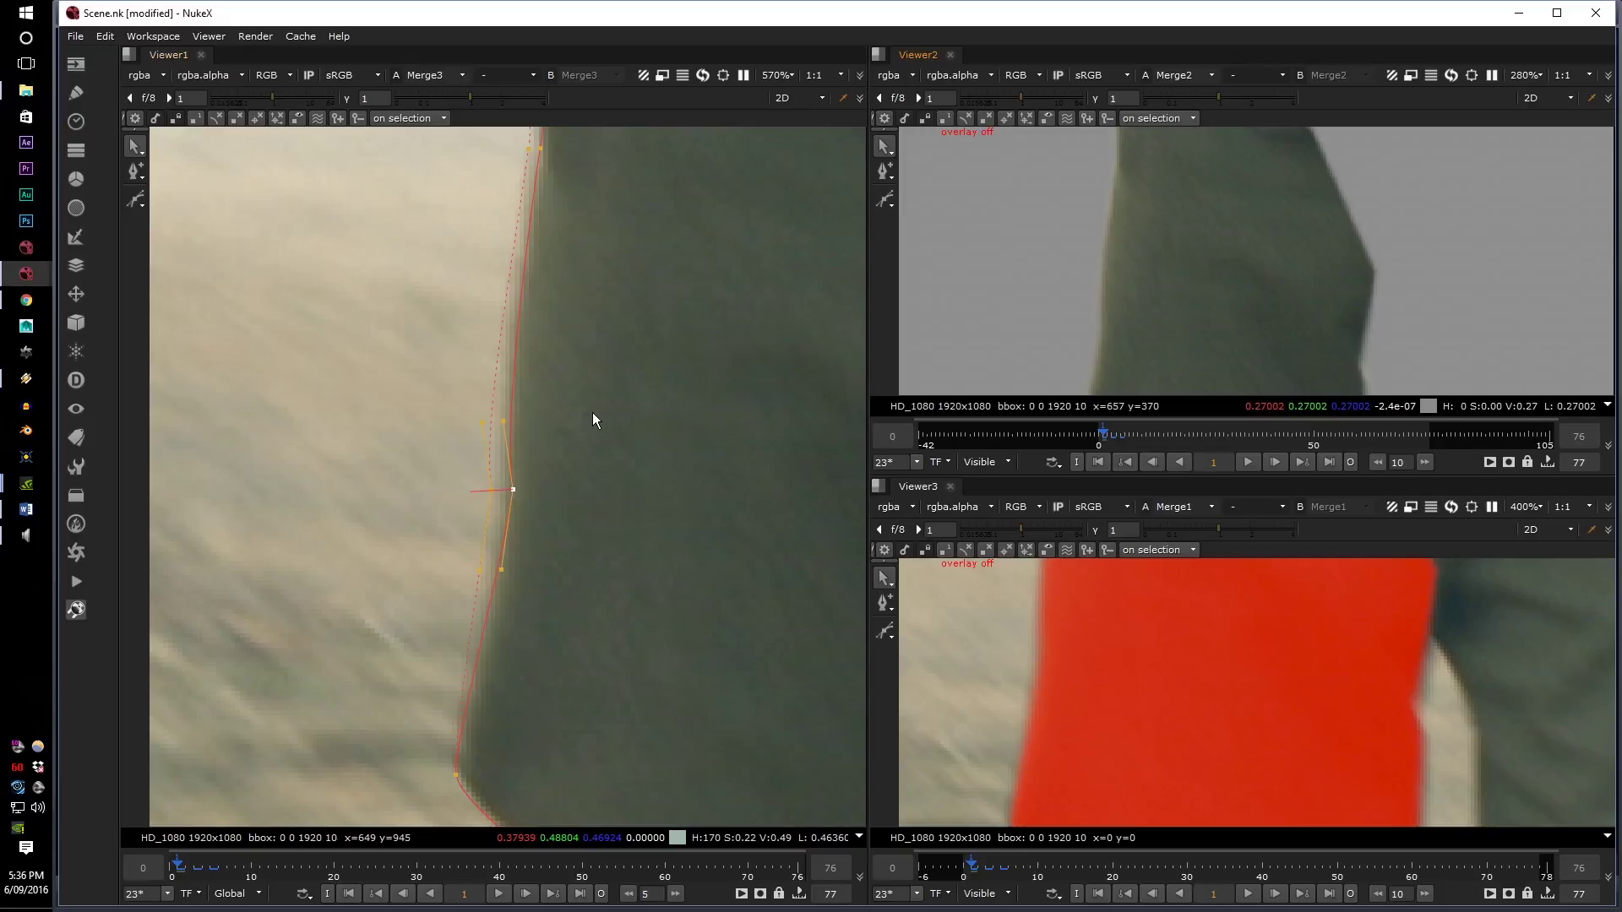
{"action": "scroll", "coordinate": [1093, 257], "scroll_direction": "down", "scroll_amount": 3}
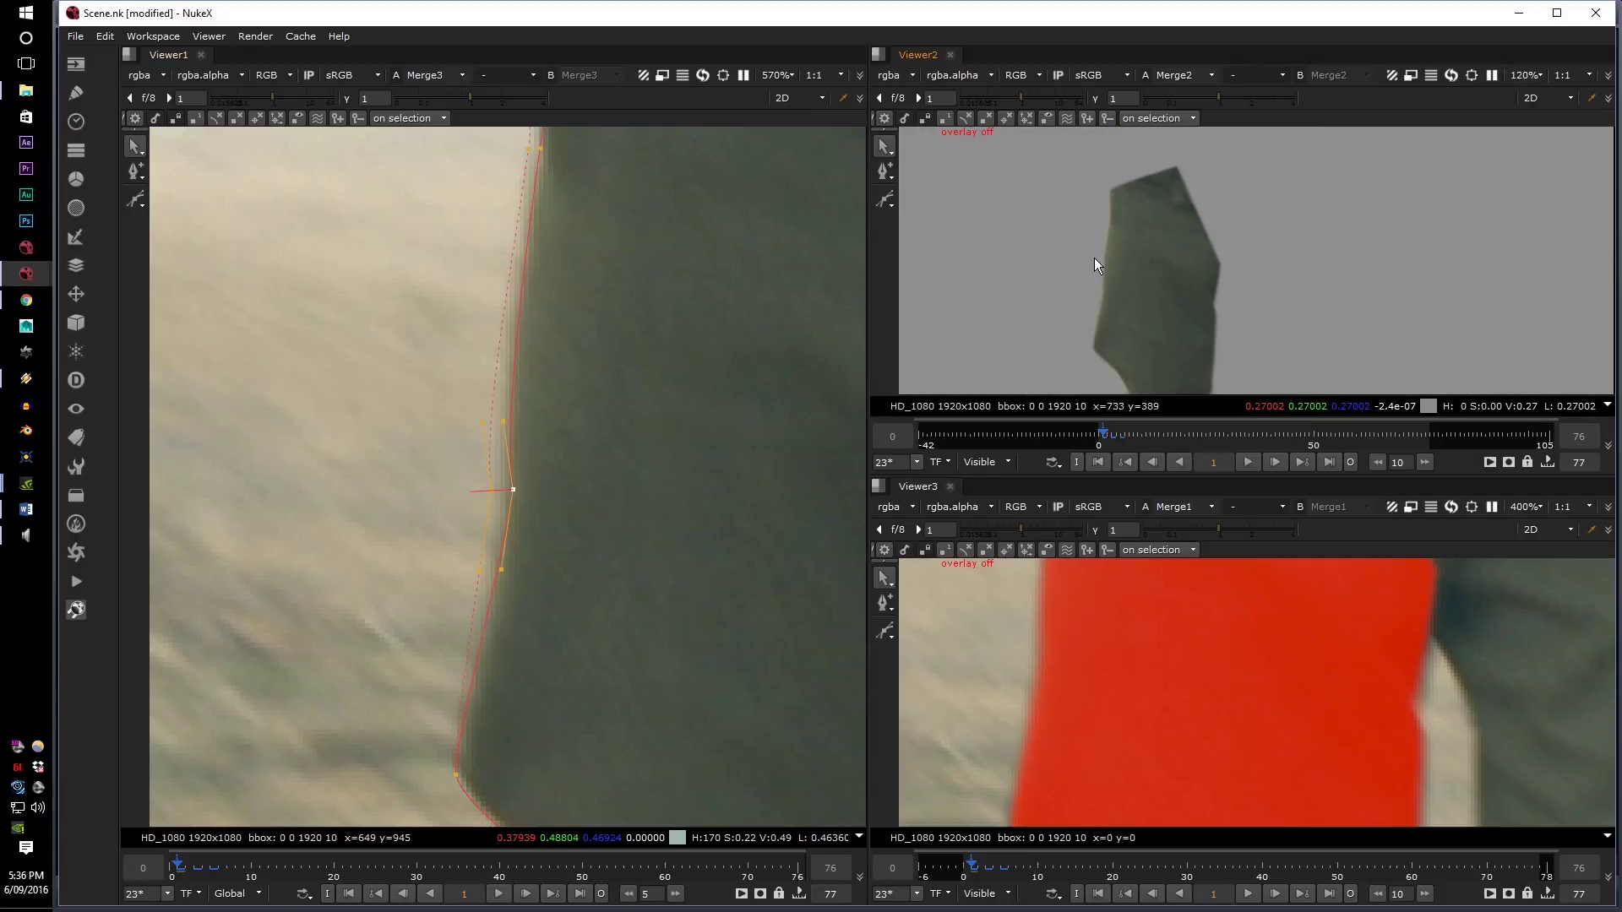
{"action": "scroll", "coordinate": [1097, 220], "scroll_direction": "up", "scroll_amount": 2}
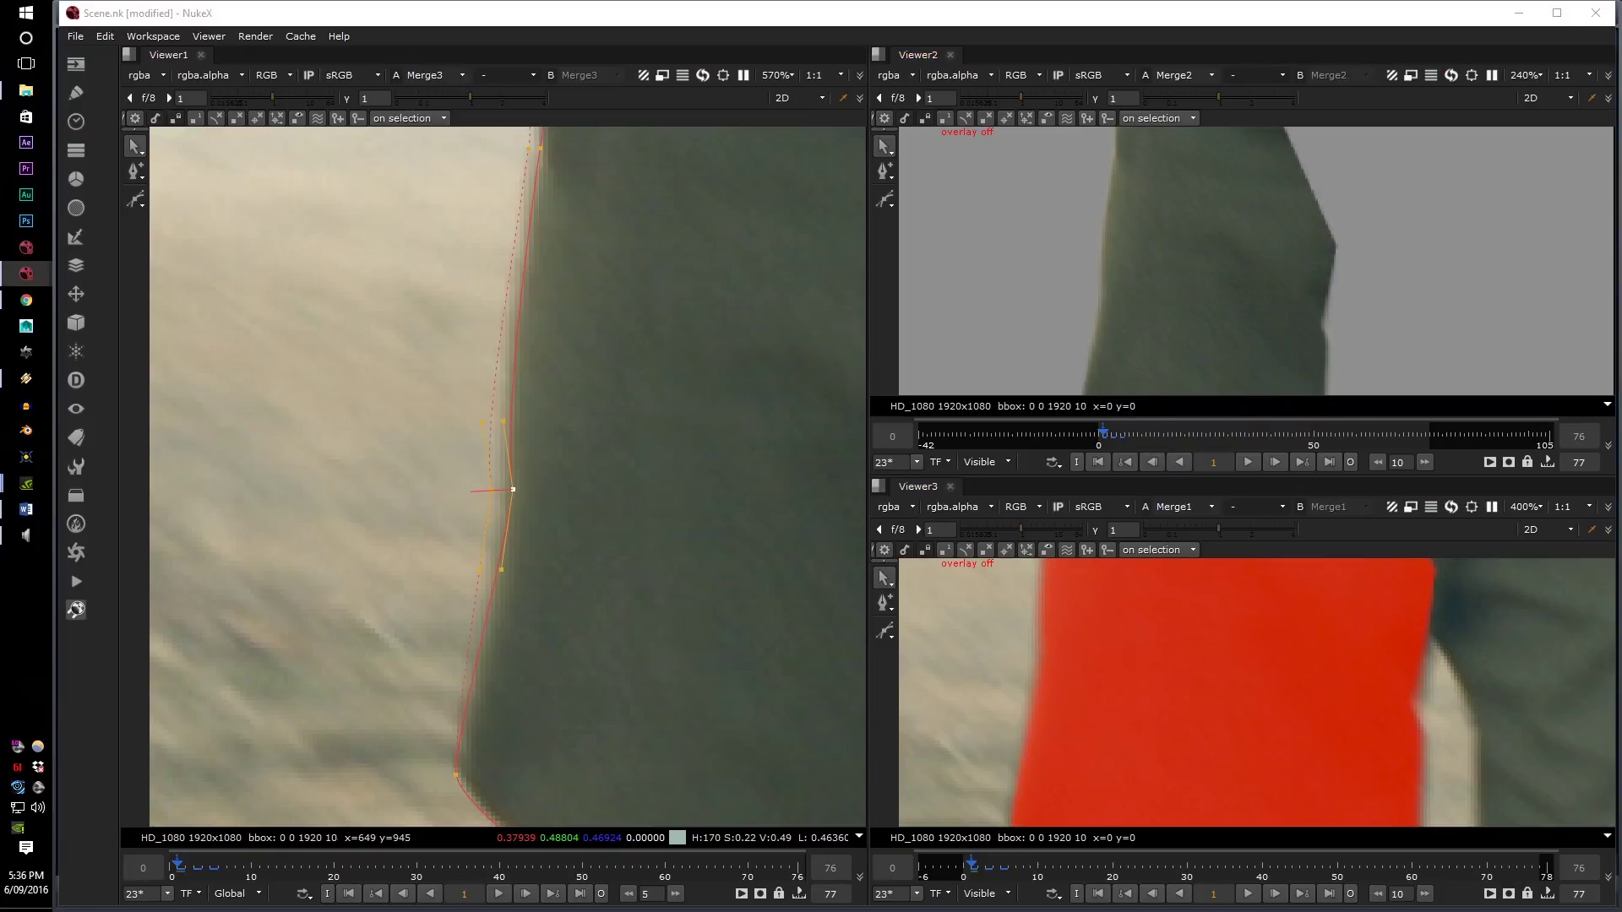
{"action": "scroll", "coordinate": [615, 500], "scroll_direction": "down", "scroll_amount": 2}
{"action": "left_click_drag", "start_coordinate": [590, 457], "coordinate": [596, 455]}
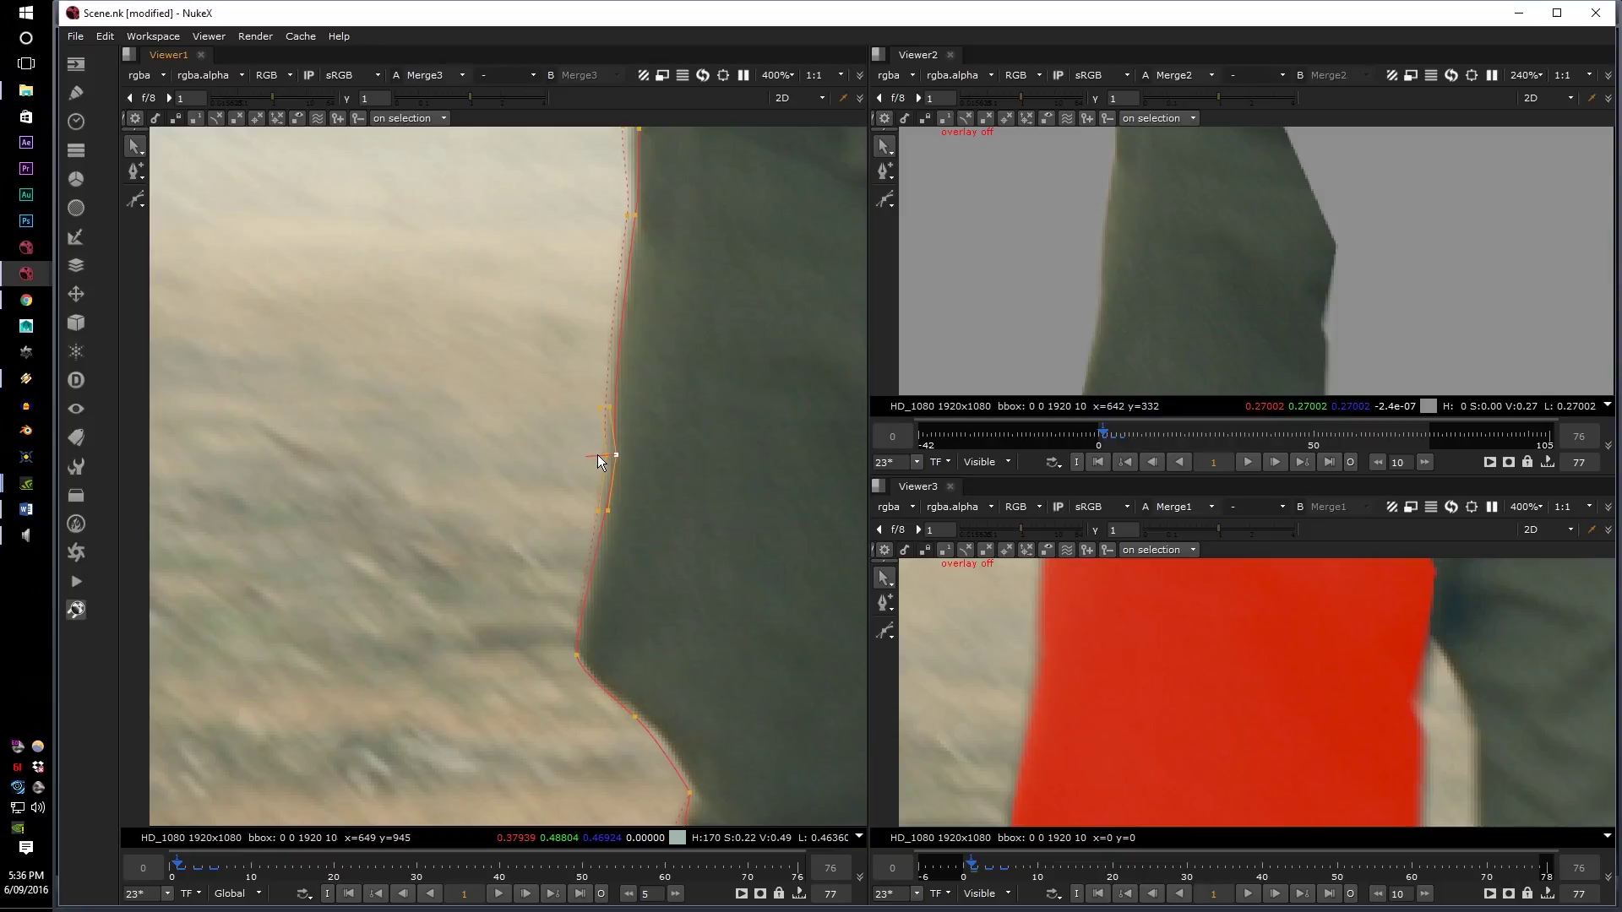
- Examine the thigh and knee edges of the matte at frame 1 against the grey background and in the red overlay
{"action": "scroll", "coordinate": [1117, 230], "scroll_direction": "down", "scroll_amount": 4}
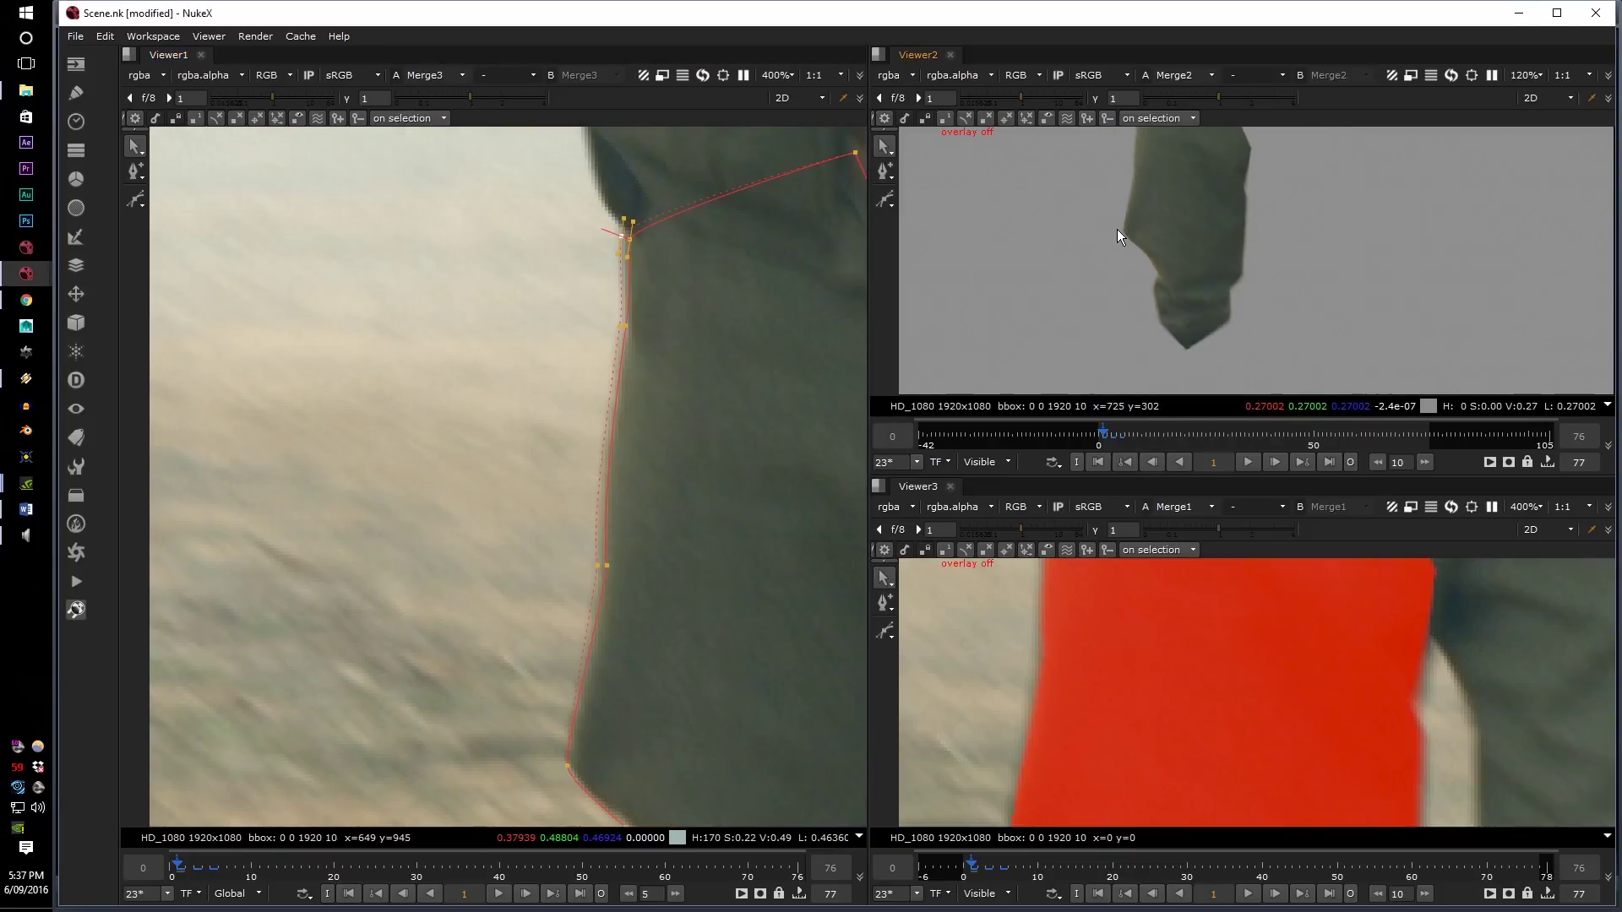
{"action": "middle_click_drag", "start_coordinate": [1117, 230], "coordinate": [1123, 296]}
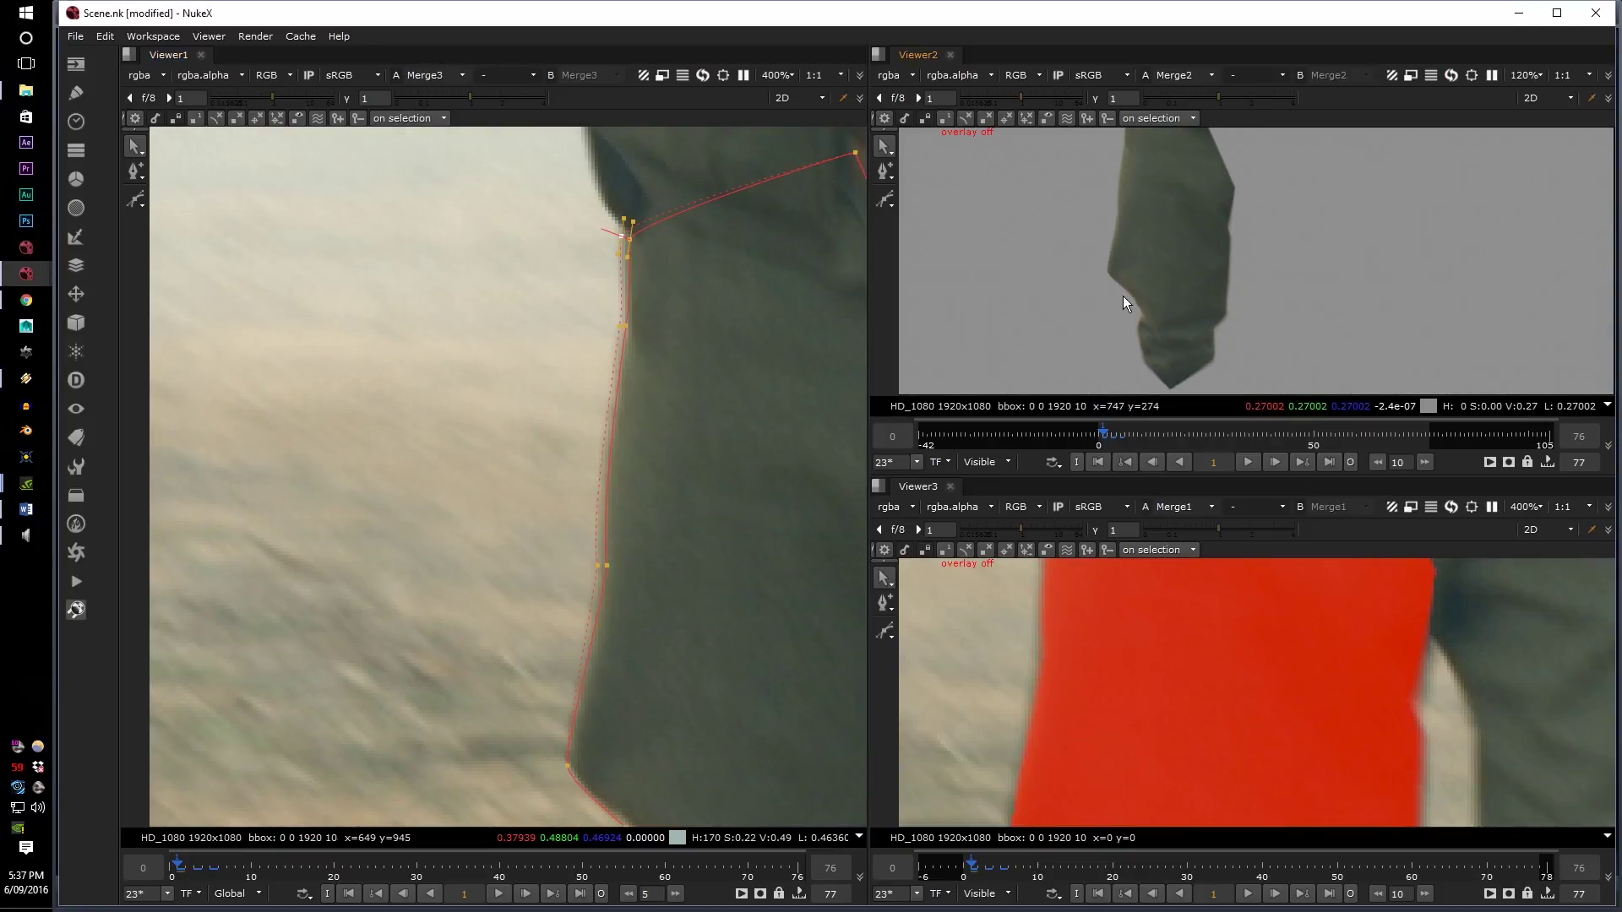
{"action": "scroll", "coordinate": [1225, 284], "scroll_direction": "up", "scroll_amount": 4}
{"action": "scroll", "coordinate": [1222, 641], "scroll_direction": "down", "scroll_amount": 7}
{"action": "middle_click_drag", "start_coordinate": [1222, 623], "coordinate": [1213, 640]}
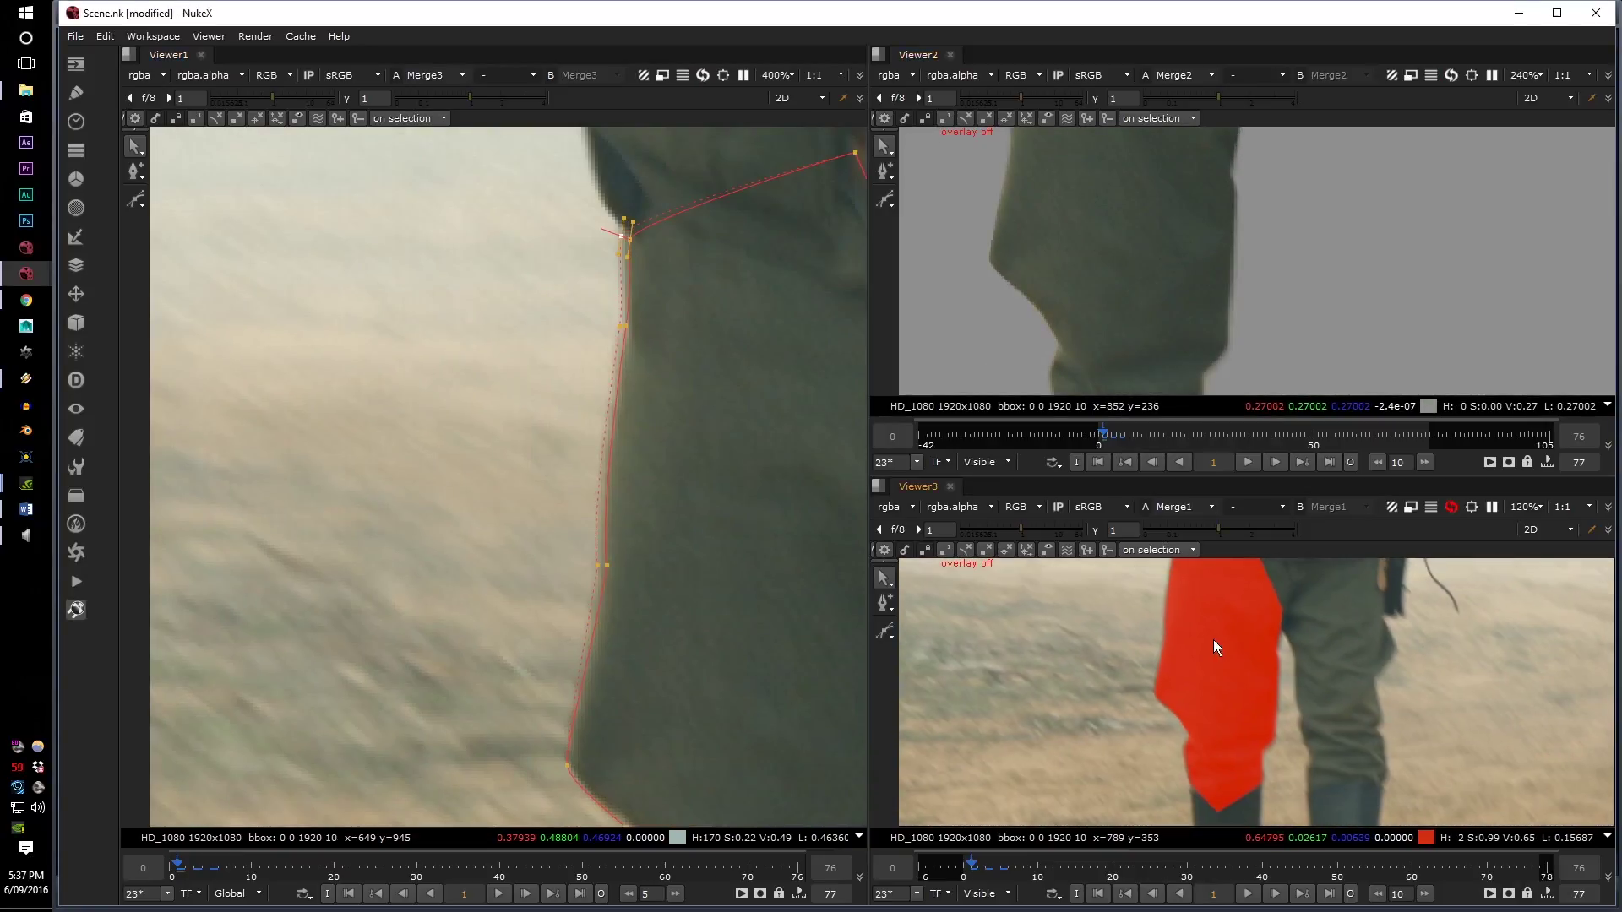
{"action": "scroll", "coordinate": [1200, 727], "scroll_direction": "up", "scroll_amount": 5}
{"action": "scroll", "coordinate": [1102, 661], "scroll_direction": "down", "scroll_amount": 1}
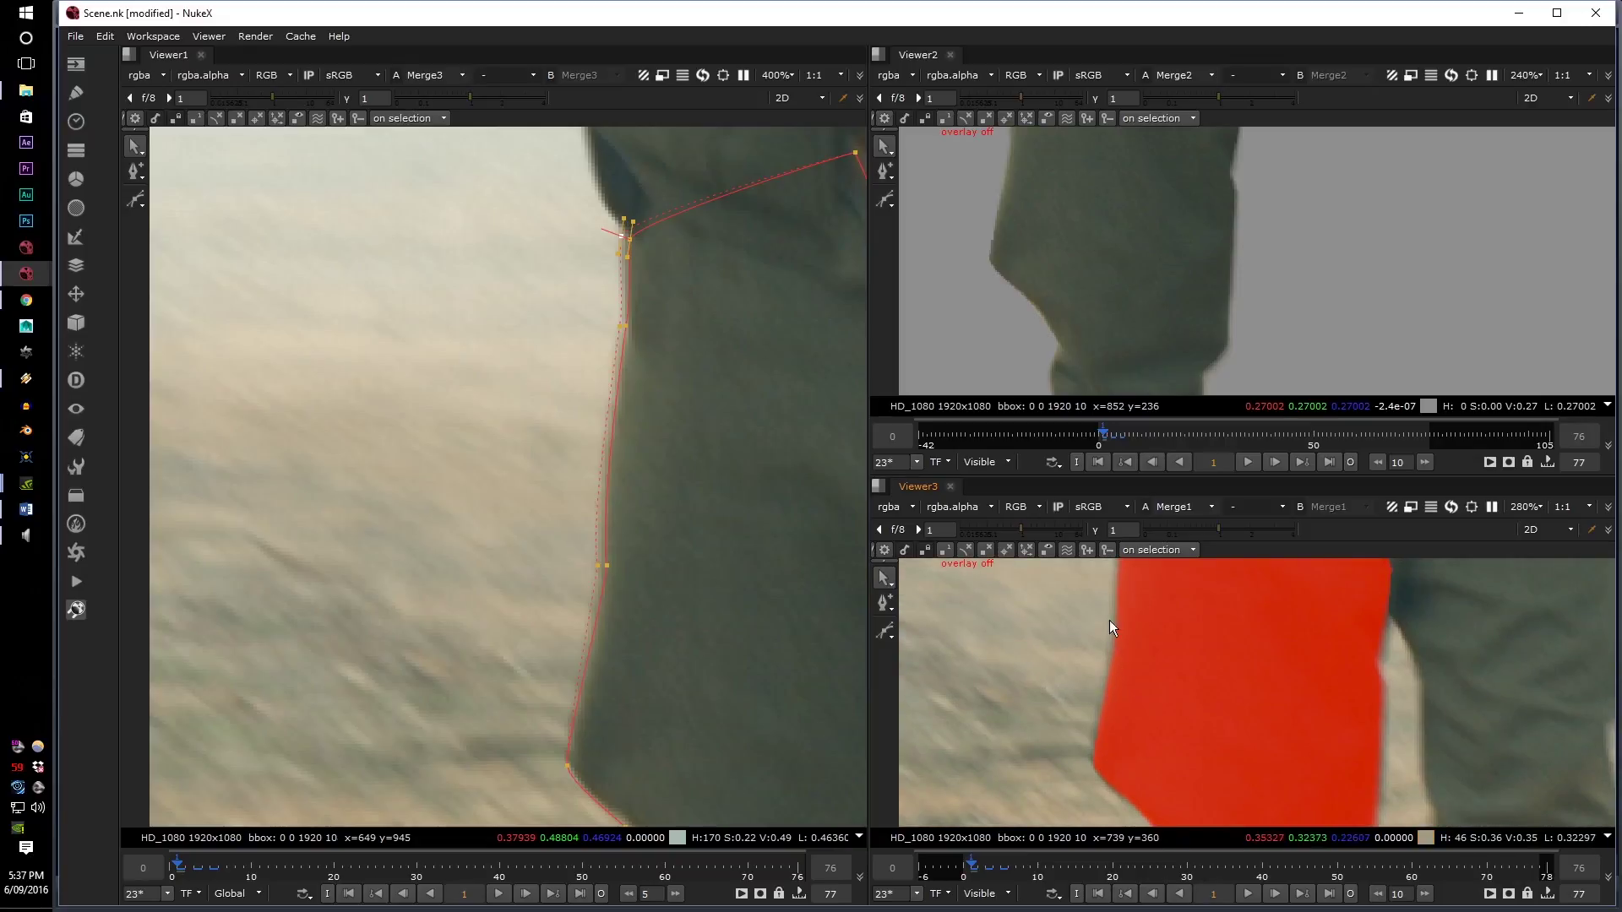
{"action": "scroll", "coordinate": [1083, 713], "scroll_direction": "down", "scroll_amount": 5}
{"action": "middle_click_drag", "start_coordinate": [589, 557], "coordinate": [576, 505]}
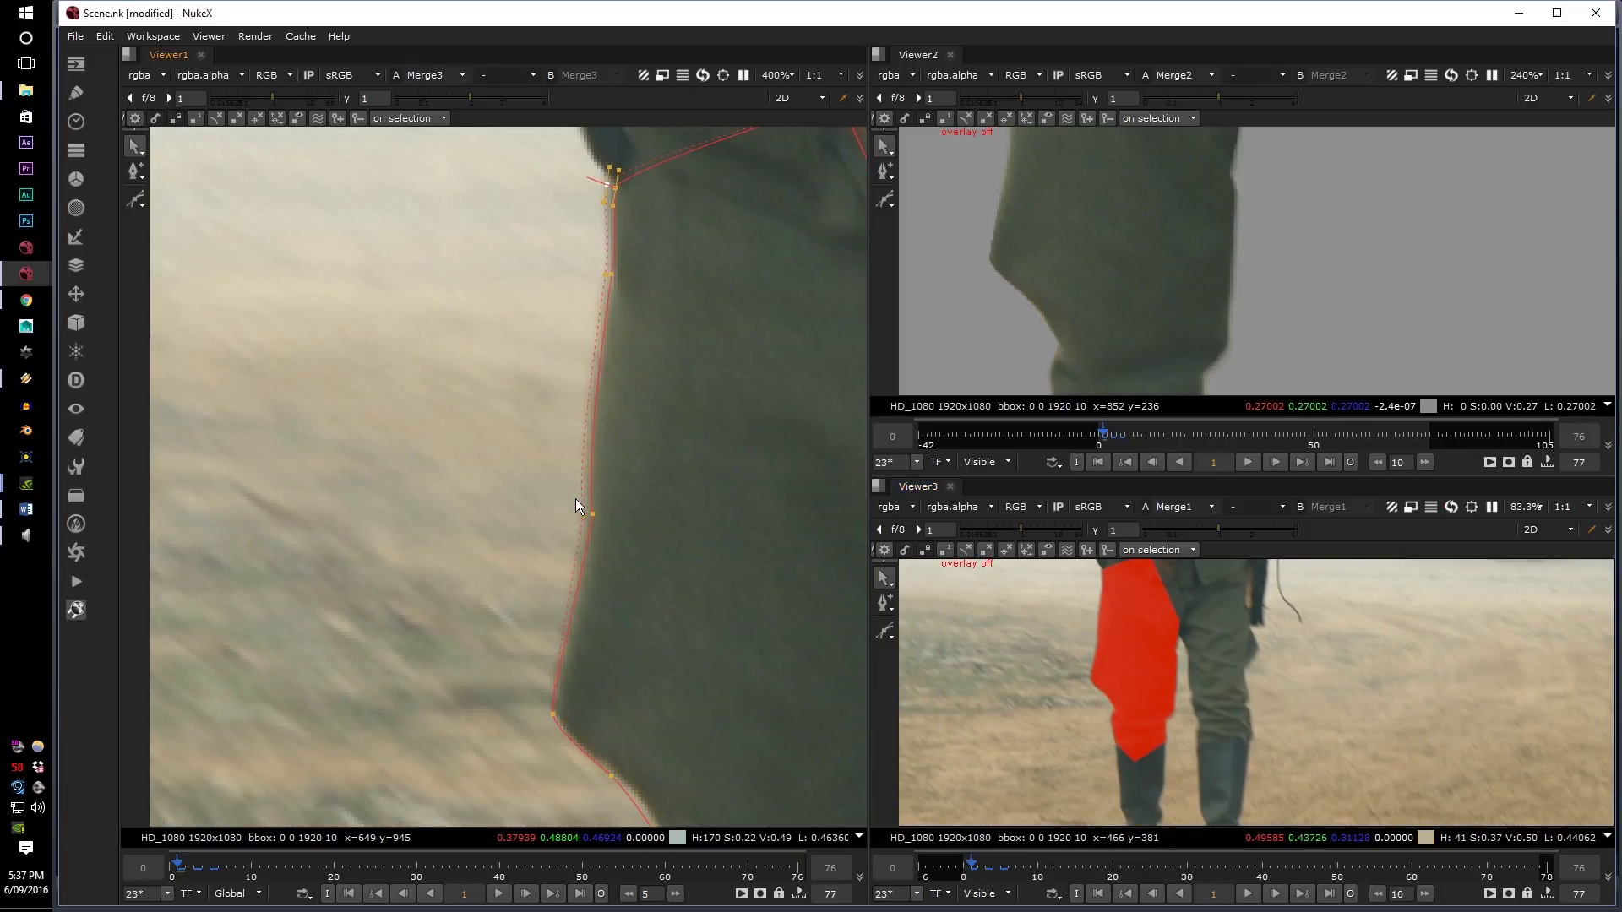
- At frame 2, shift all points of the leg shape onto the leg and adjust the inner knee fold point
{"action": "key", "text": "Right"}
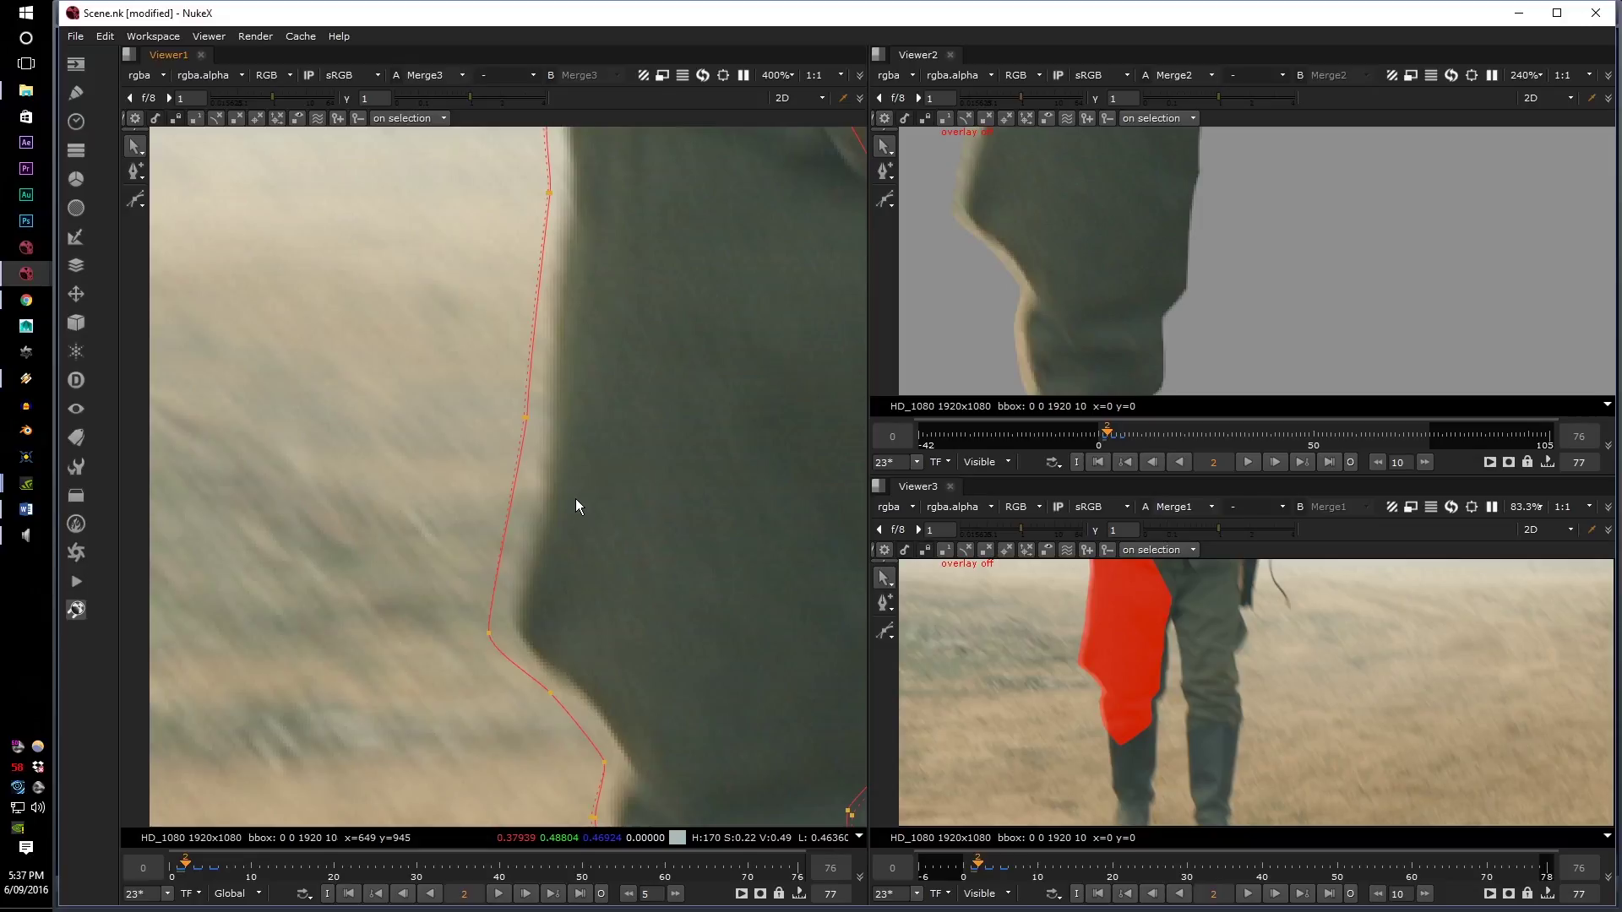
{"action": "scroll", "coordinate": [549, 473], "scroll_direction": "down", "scroll_amount": 5}
{"action": "key", "text": "ctrl+a"}
{"action": "scroll", "coordinate": [557, 515], "scroll_direction": "up", "scroll_amount": 5}
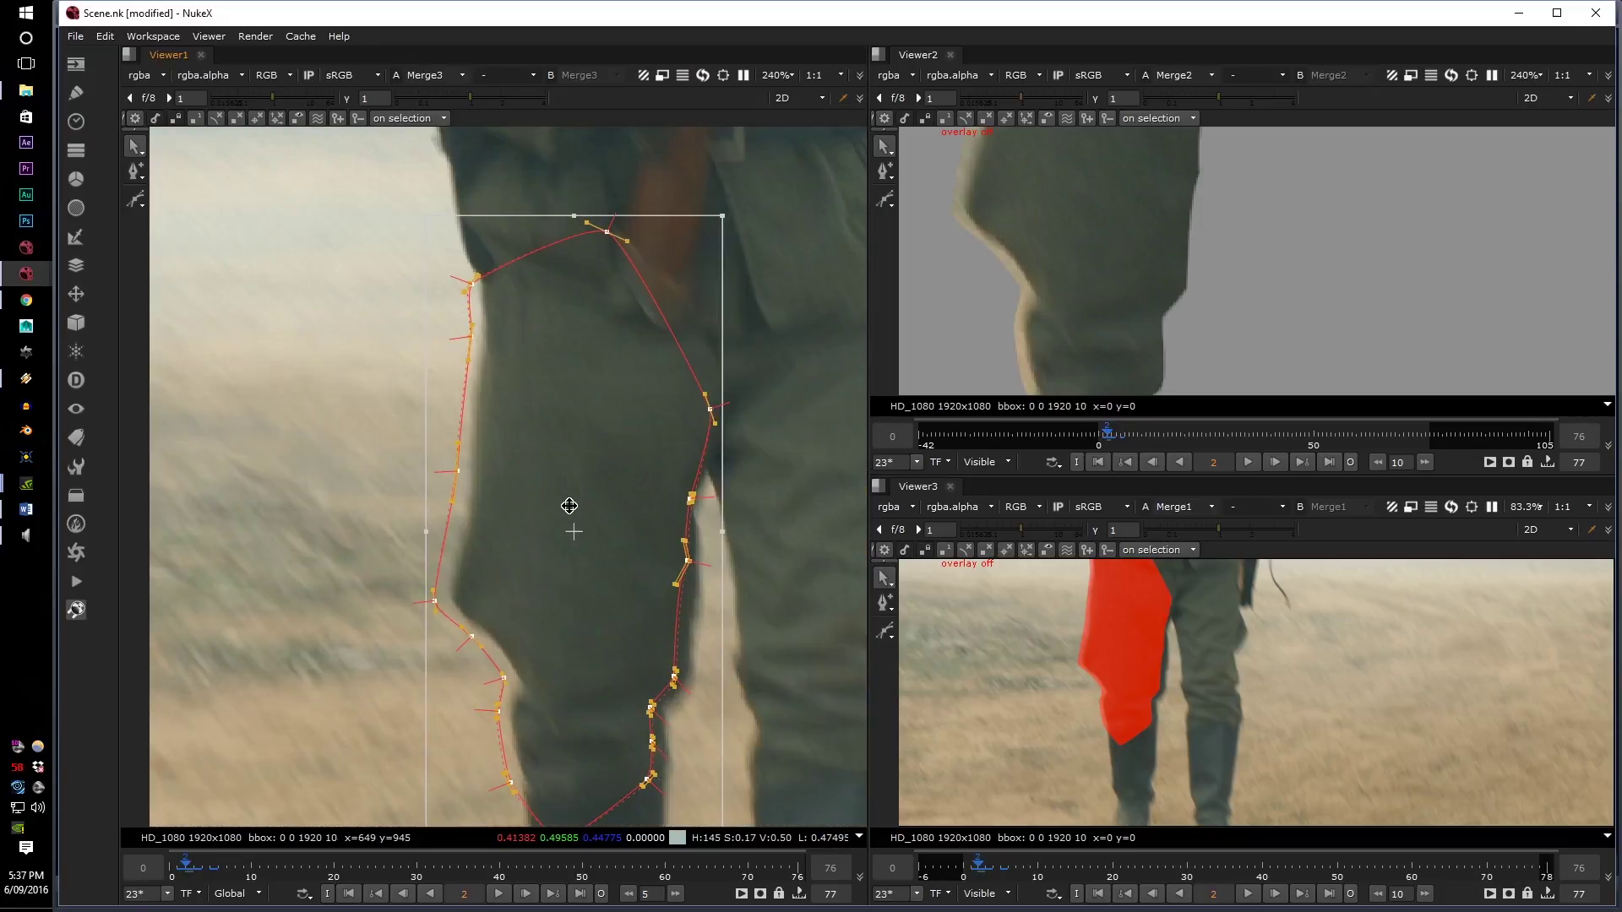
{"action": "left_click_drag", "start_coordinate": [552, 503], "coordinate": [547, 501]}
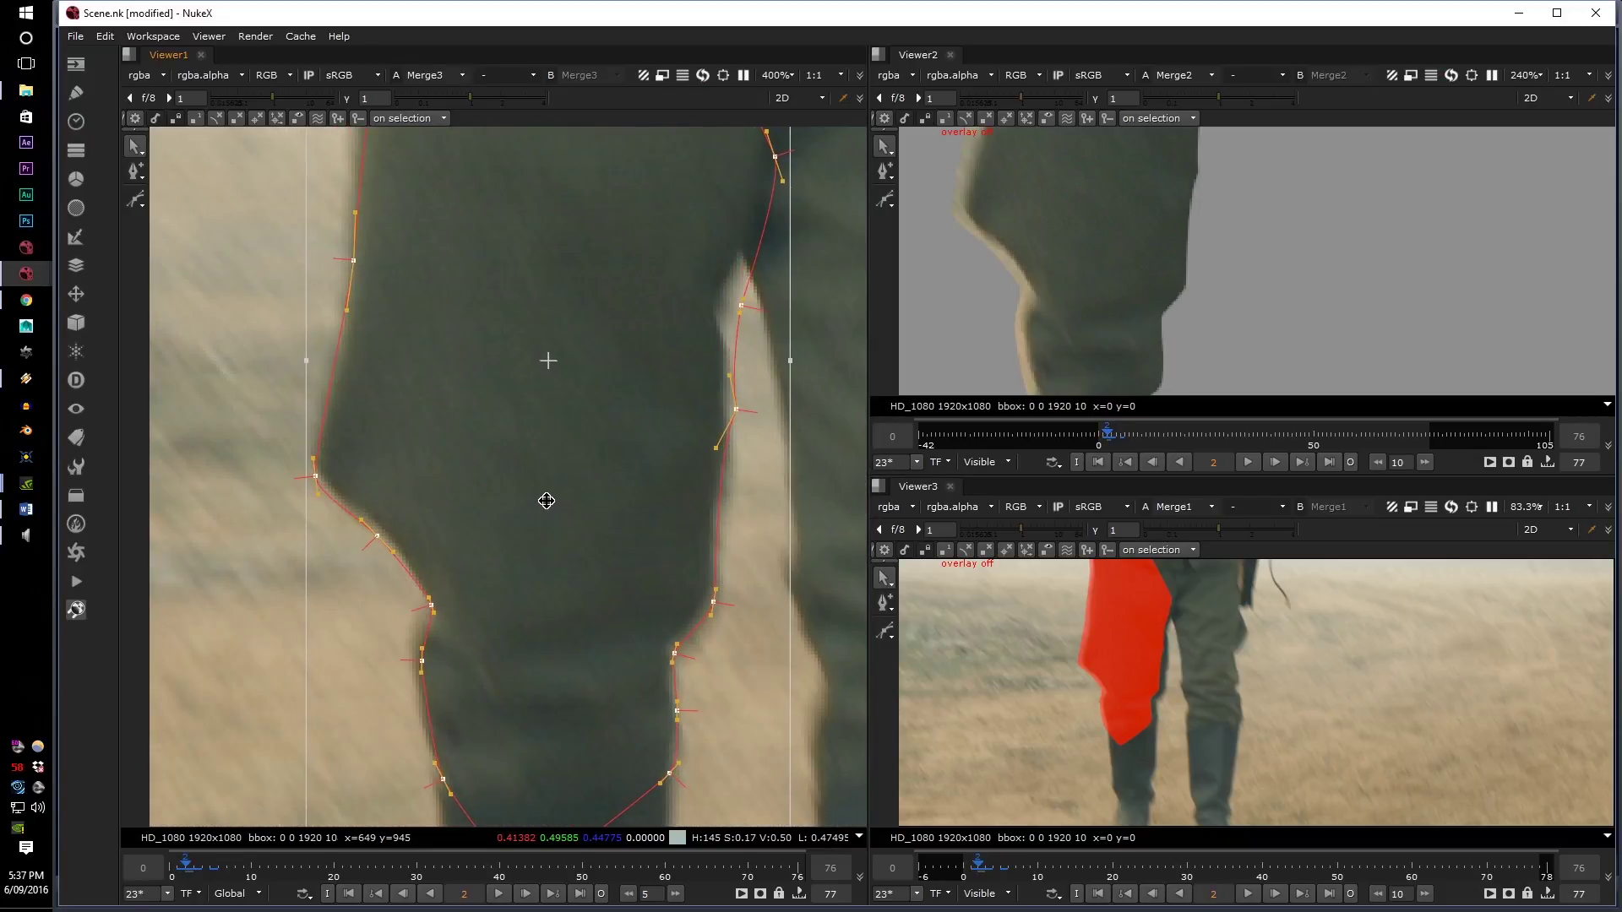
{"action": "middle_click_drag", "start_coordinate": [569, 559], "coordinate": [598, 440]}
{"action": "left_click_drag", "start_coordinate": [742, 485], "coordinate": [736, 477]}
{"action": "middle_click_drag", "start_coordinate": [746, 400], "coordinate": [664, 605]}
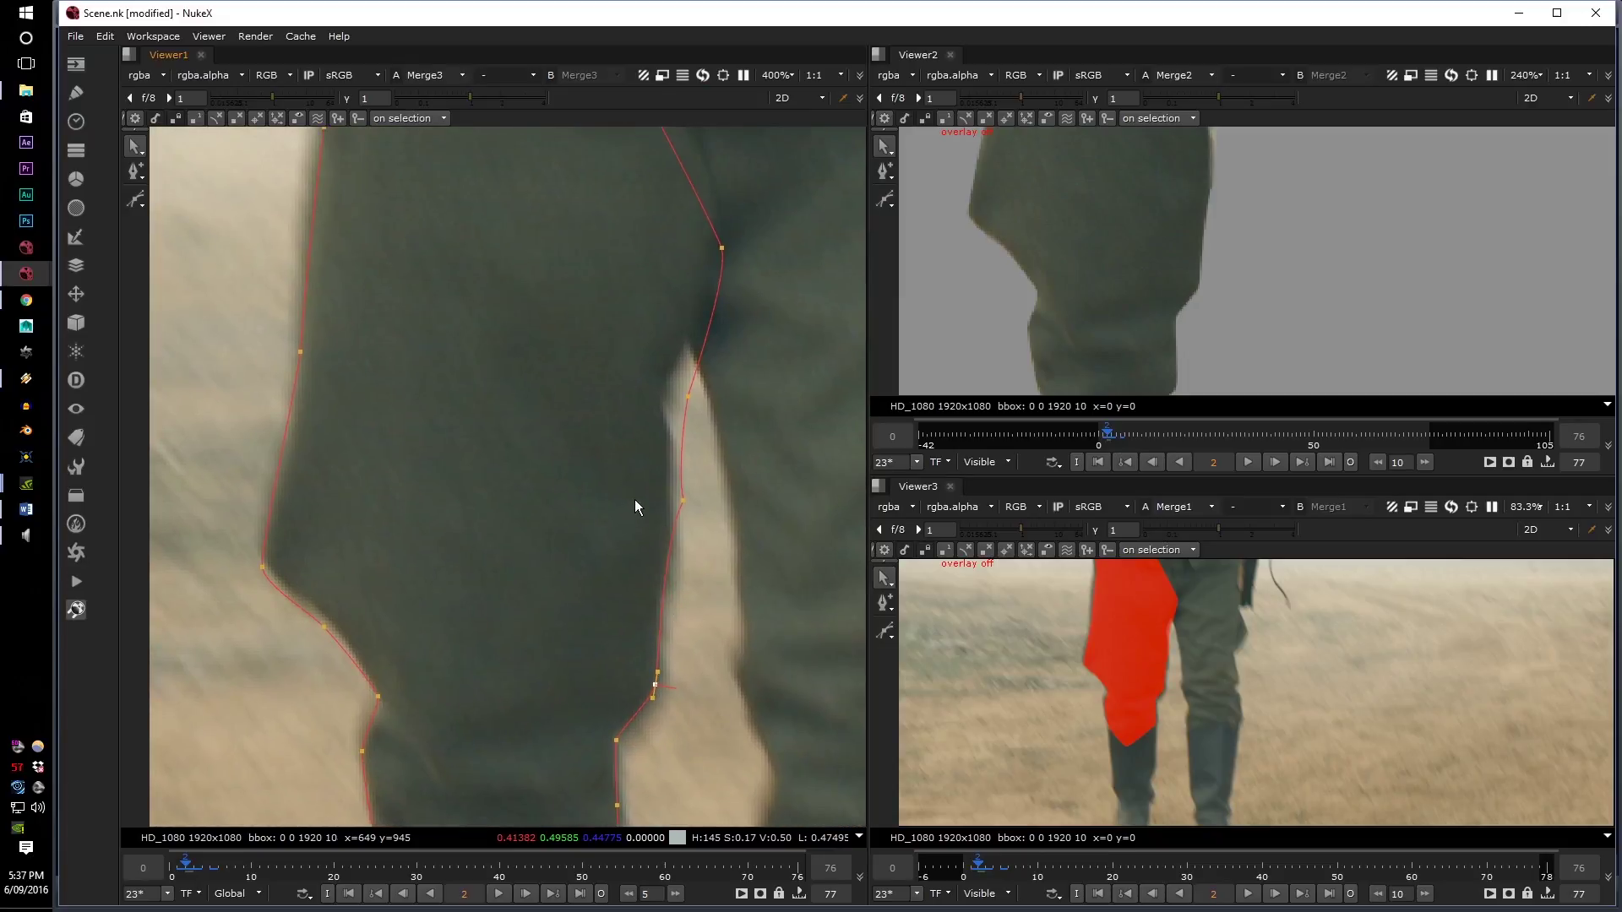
- Compare the shape's inner edge at the gap between the legs on frames 1 and 2
{"action": "scroll", "coordinate": [636, 499], "scroll_direction": "down", "scroll_amount": 4}
{"action": "left_click_drag", "start_coordinate": [561, 562], "coordinate": [728, 376]}
{"action": "left_click", "coordinate": [682, 478]}
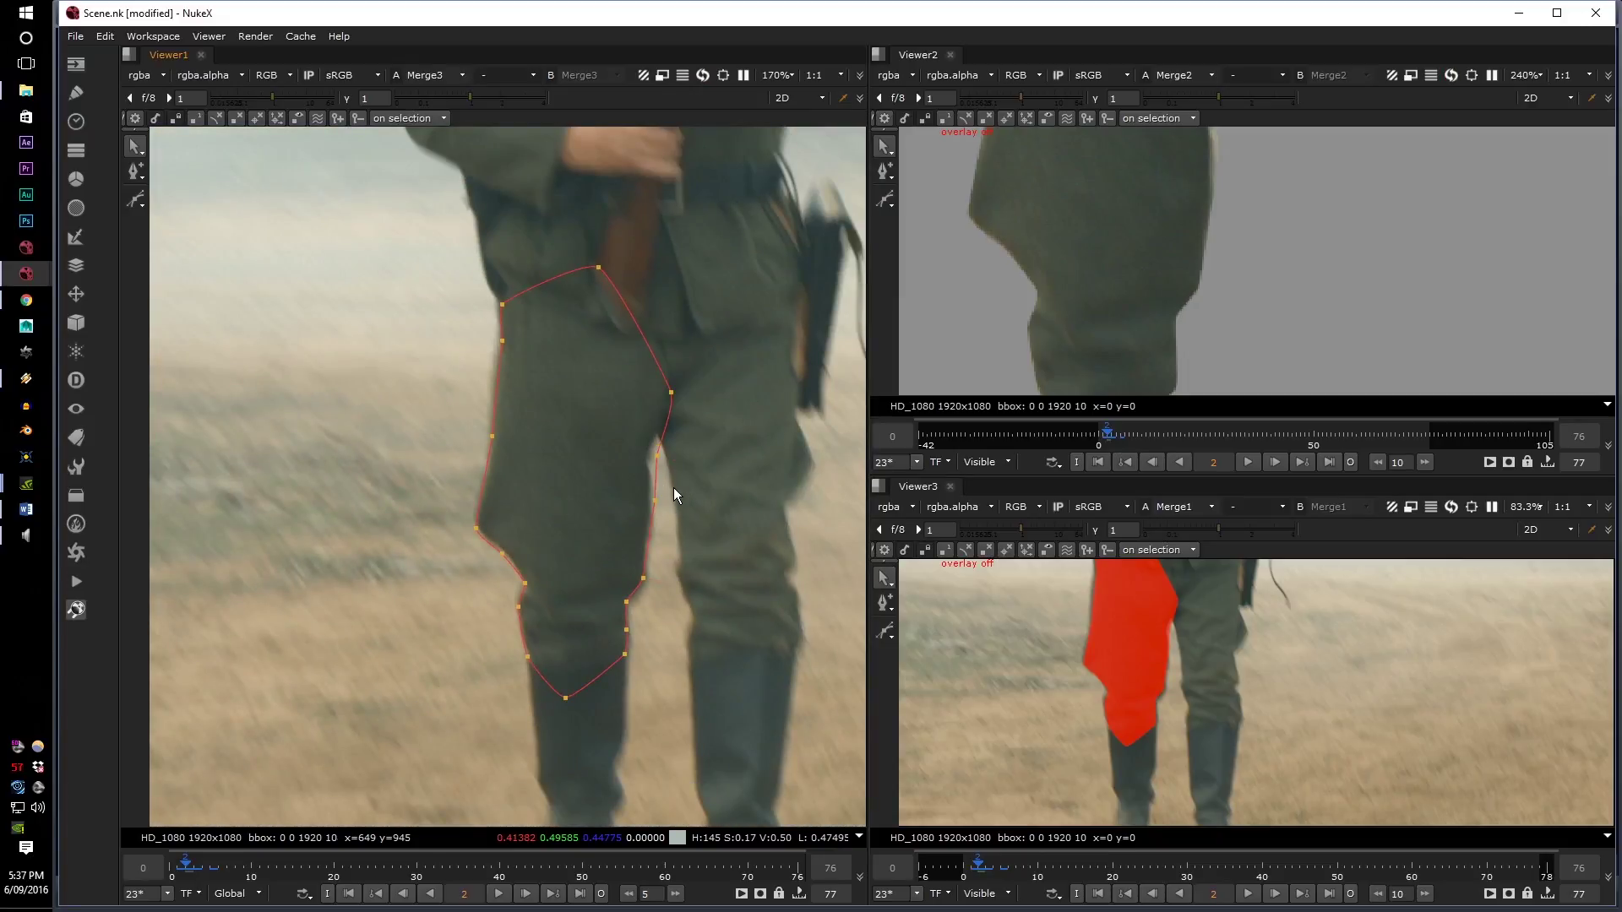
{"action": "key", "text": "Left"}
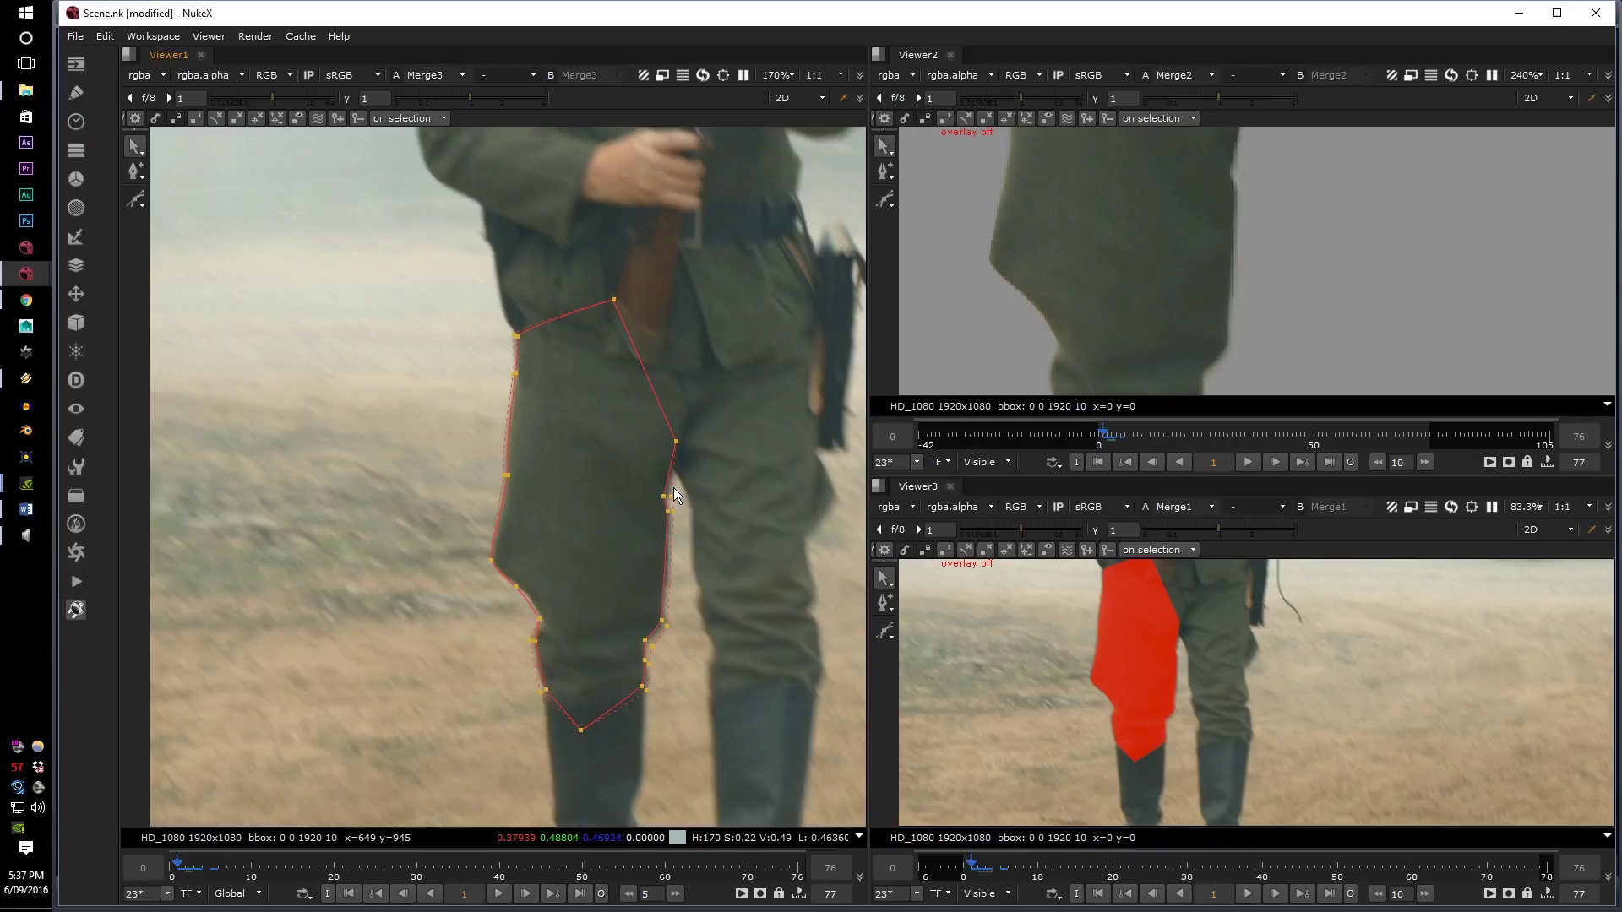
{"action": "key", "text": "Right"}
{"action": "key", "text": "Left"}
{"action": "scroll", "coordinate": [702, 521], "scroll_direction": "up", "scroll_amount": 4}
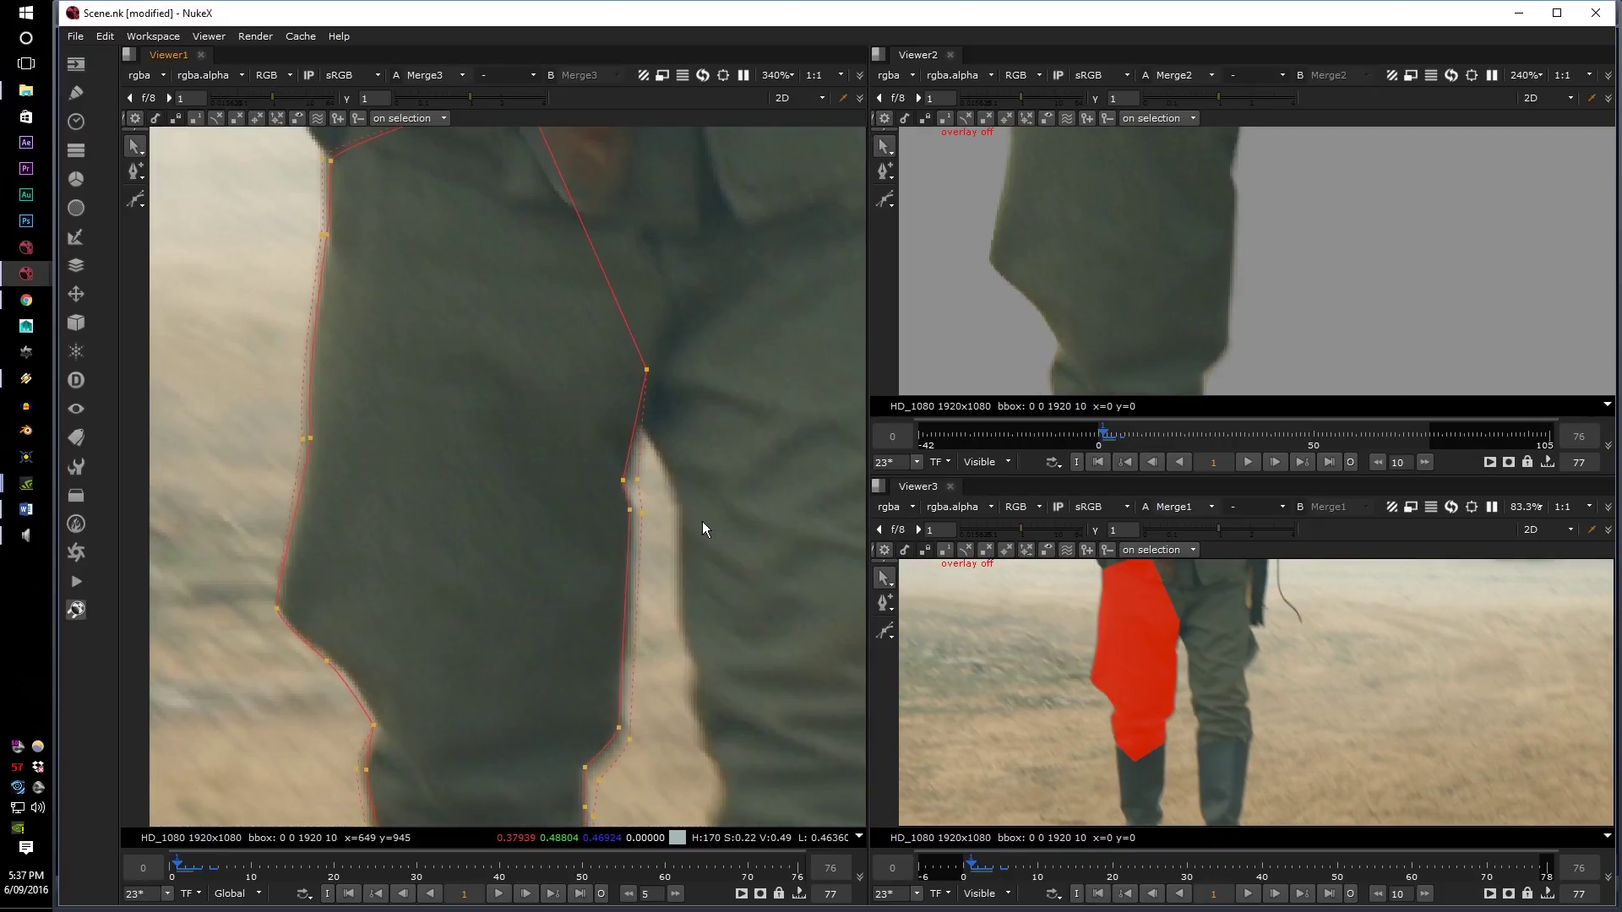
{"action": "scroll", "coordinate": [702, 521], "scroll_direction": "up", "scroll_amount": 3}
{"action": "key", "text": "Right"}
{"action": "key", "text": "Left"}
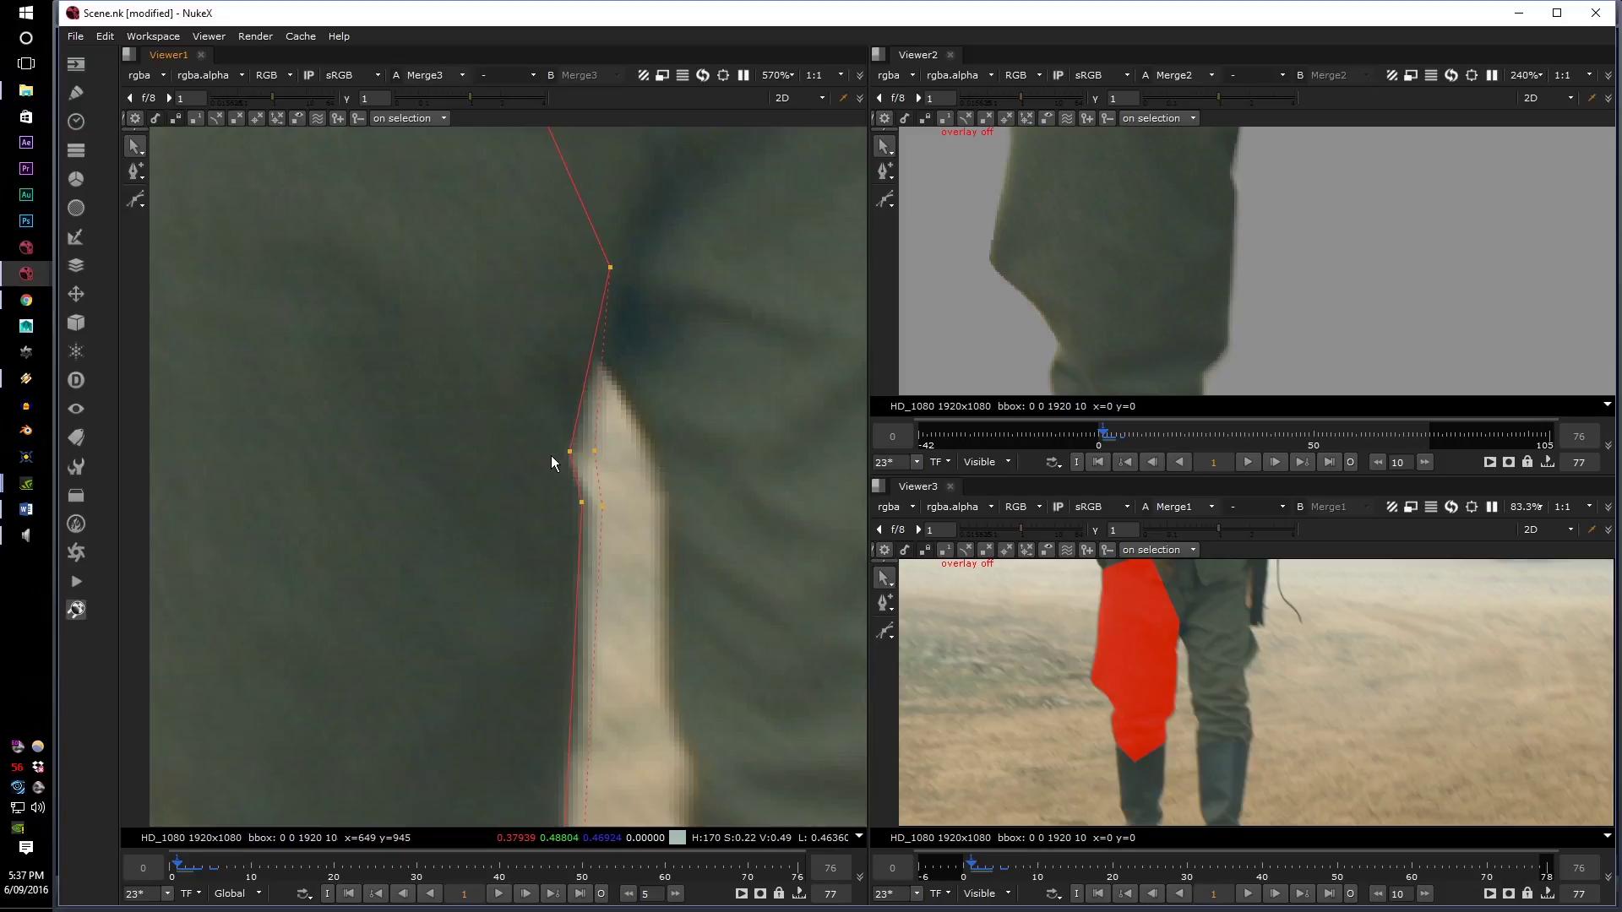
- Move the two points at the top of the gap between the legs onto the inner thigh edge at frame 2
{"action": "key", "text": "Right"}
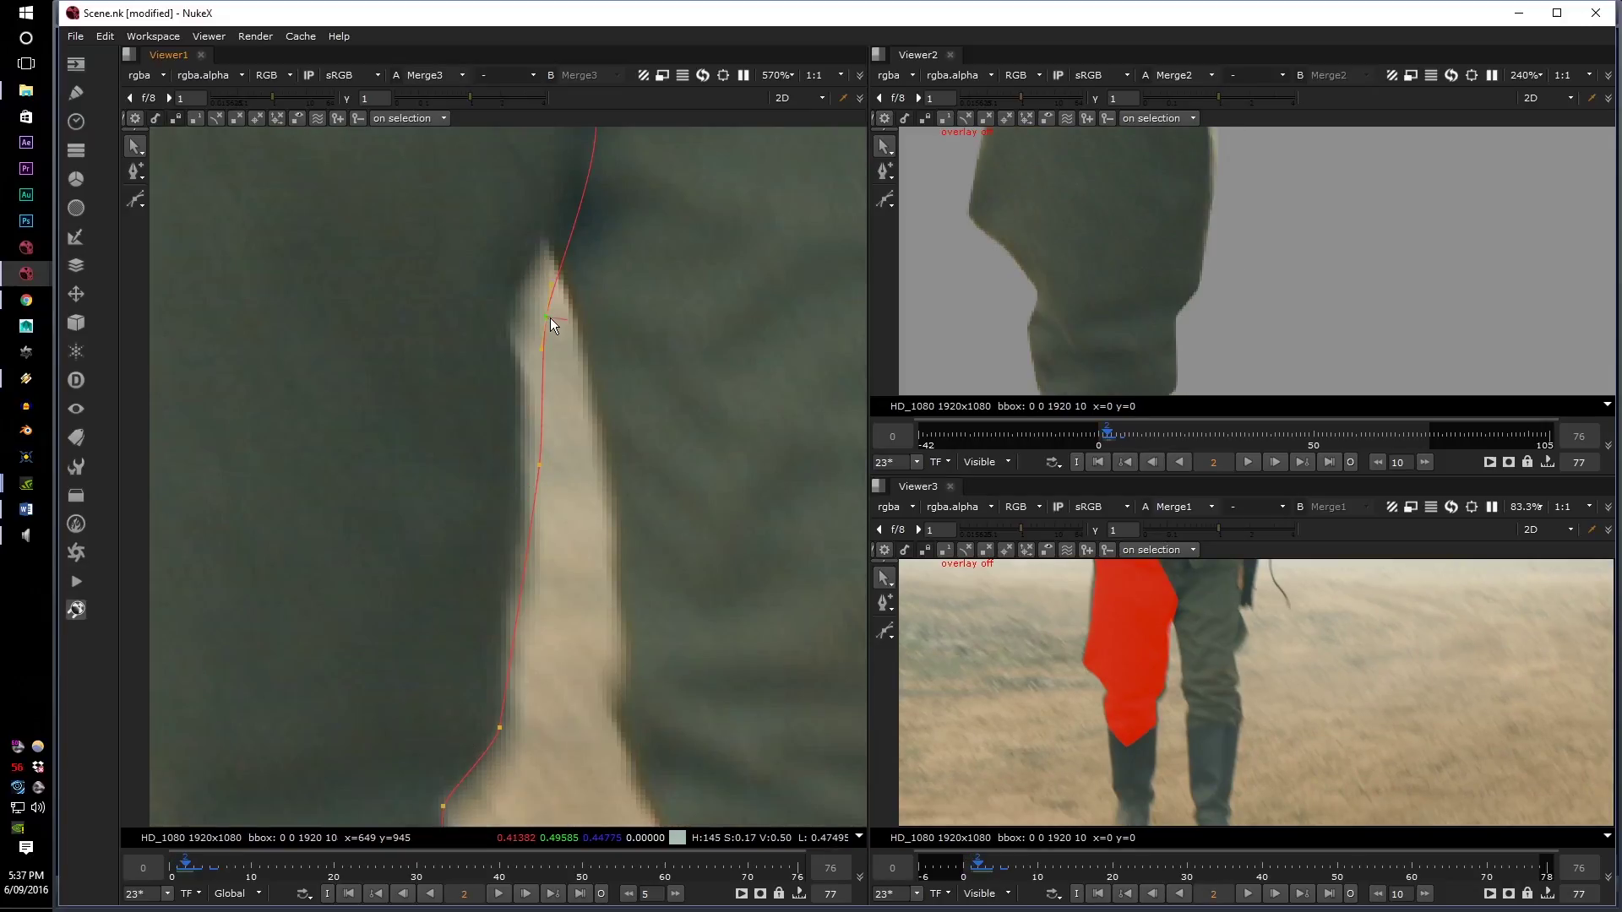
{"action": "left_click_drag", "start_coordinate": [550, 318], "coordinate": [510, 321]}
{"action": "left_click_drag", "start_coordinate": [536, 473], "coordinate": [520, 365]}
{"action": "scroll", "coordinate": [520, 457], "scroll_direction": "up", "scroll_amount": 1}
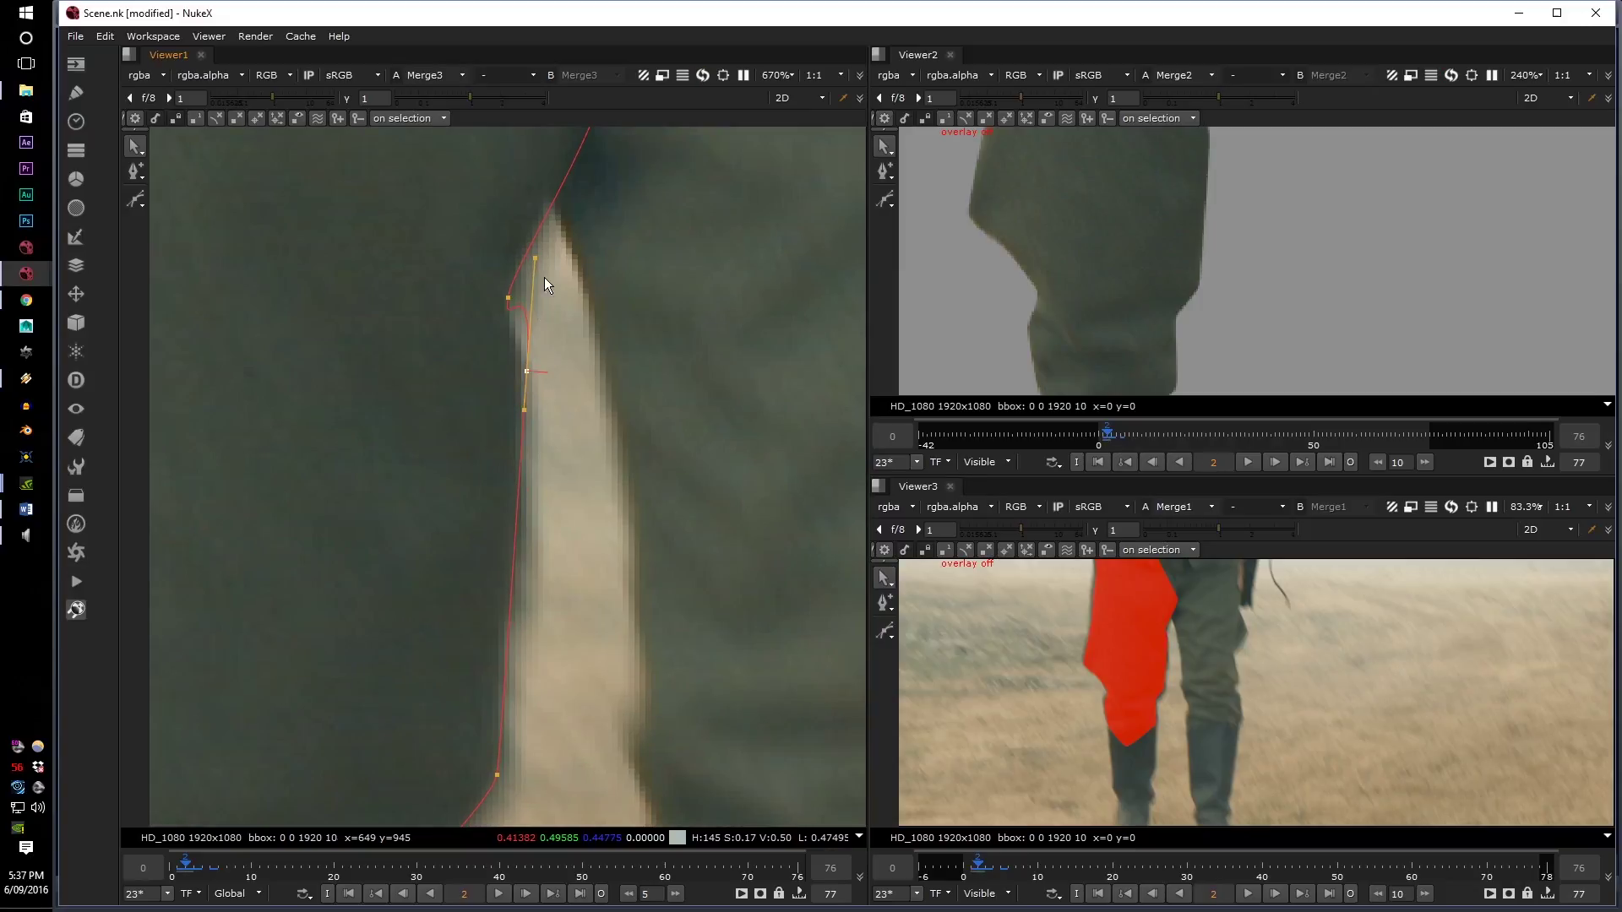
- Feather the two points beside the leg gap and reposition the inner-thigh point above them at frame 2
{"action": "left_click_drag", "start_coordinate": [441, 427], "coordinate": [598, 277]}
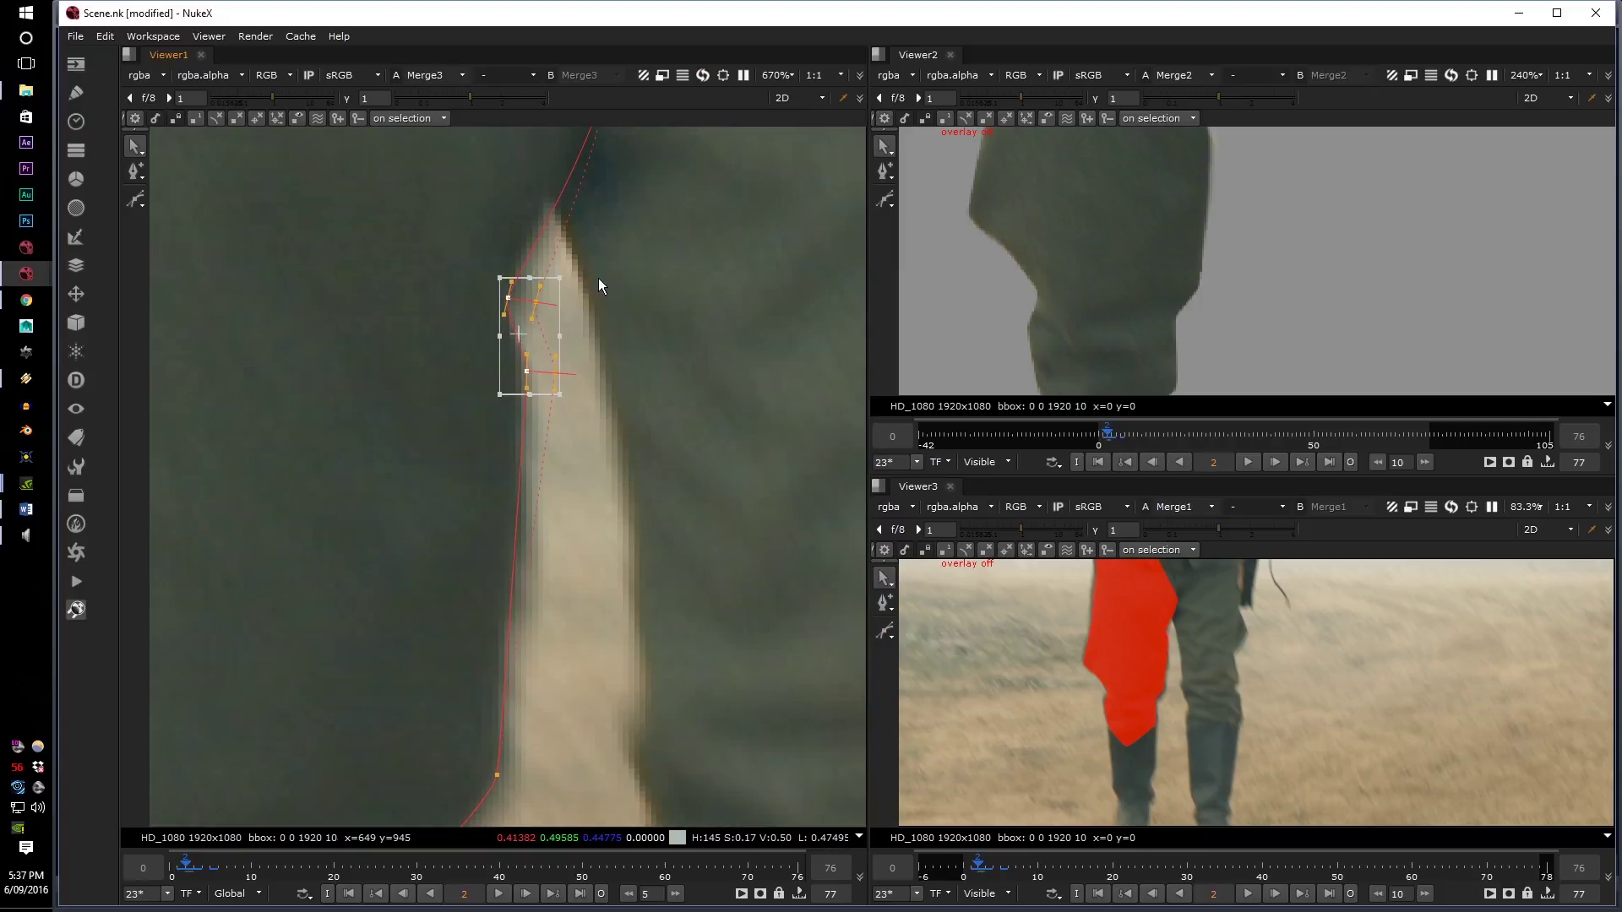
{"action": "key", "text": "shift+e"}
{"action": "middle_click_drag", "start_coordinate": [603, 279], "coordinate": [620, 449]}
{"action": "left_click", "coordinate": [601, 416]}
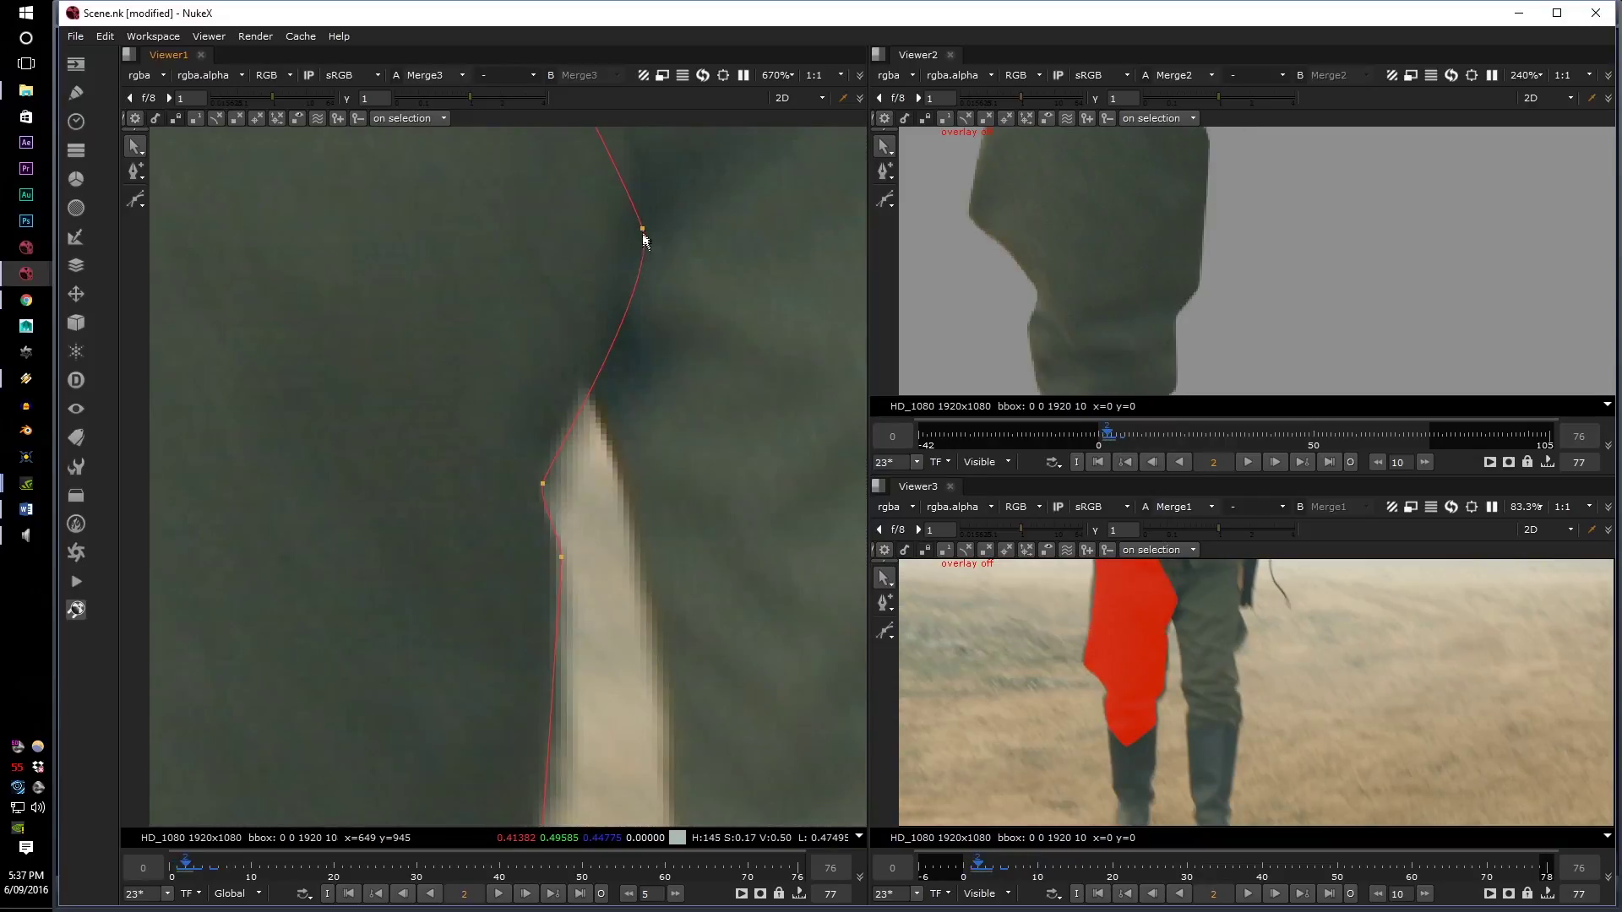
{"action": "left_click_drag", "start_coordinate": [643, 231], "coordinate": [620, 210]}
{"action": "left_click_drag", "start_coordinate": [462, 567], "coordinate": [548, 502]}
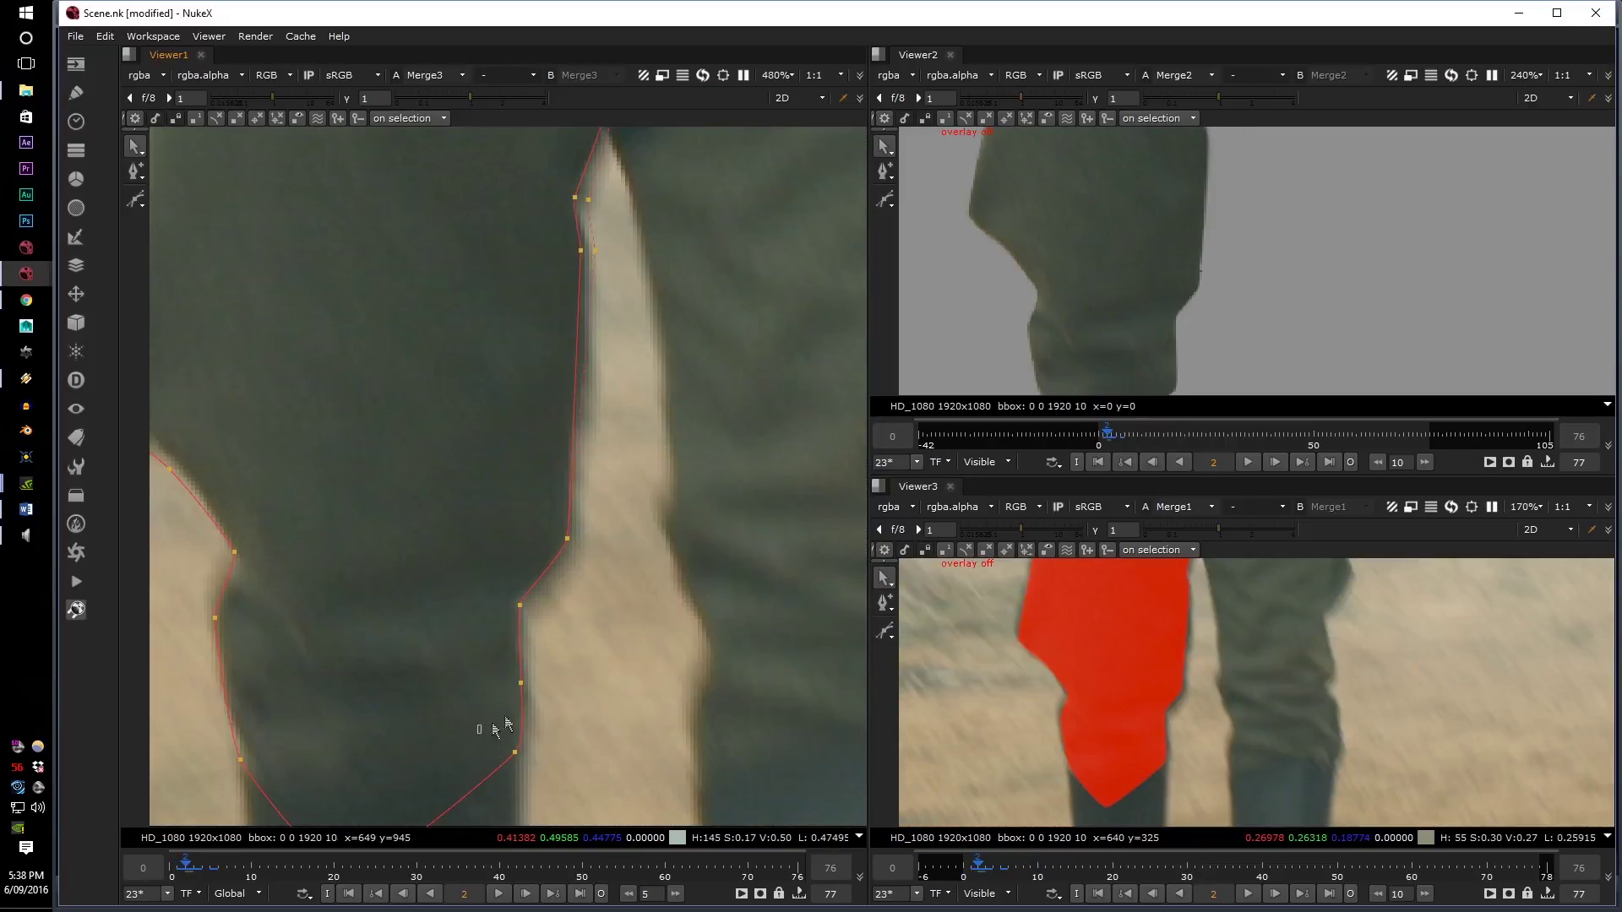
- Expand the feather outward on the inner knee fold and inner calf points down to the boot top
{"action": "left_click_drag", "start_coordinate": [491, 724], "coordinate": [590, 509]}
{"action": "key", "text": "e"}
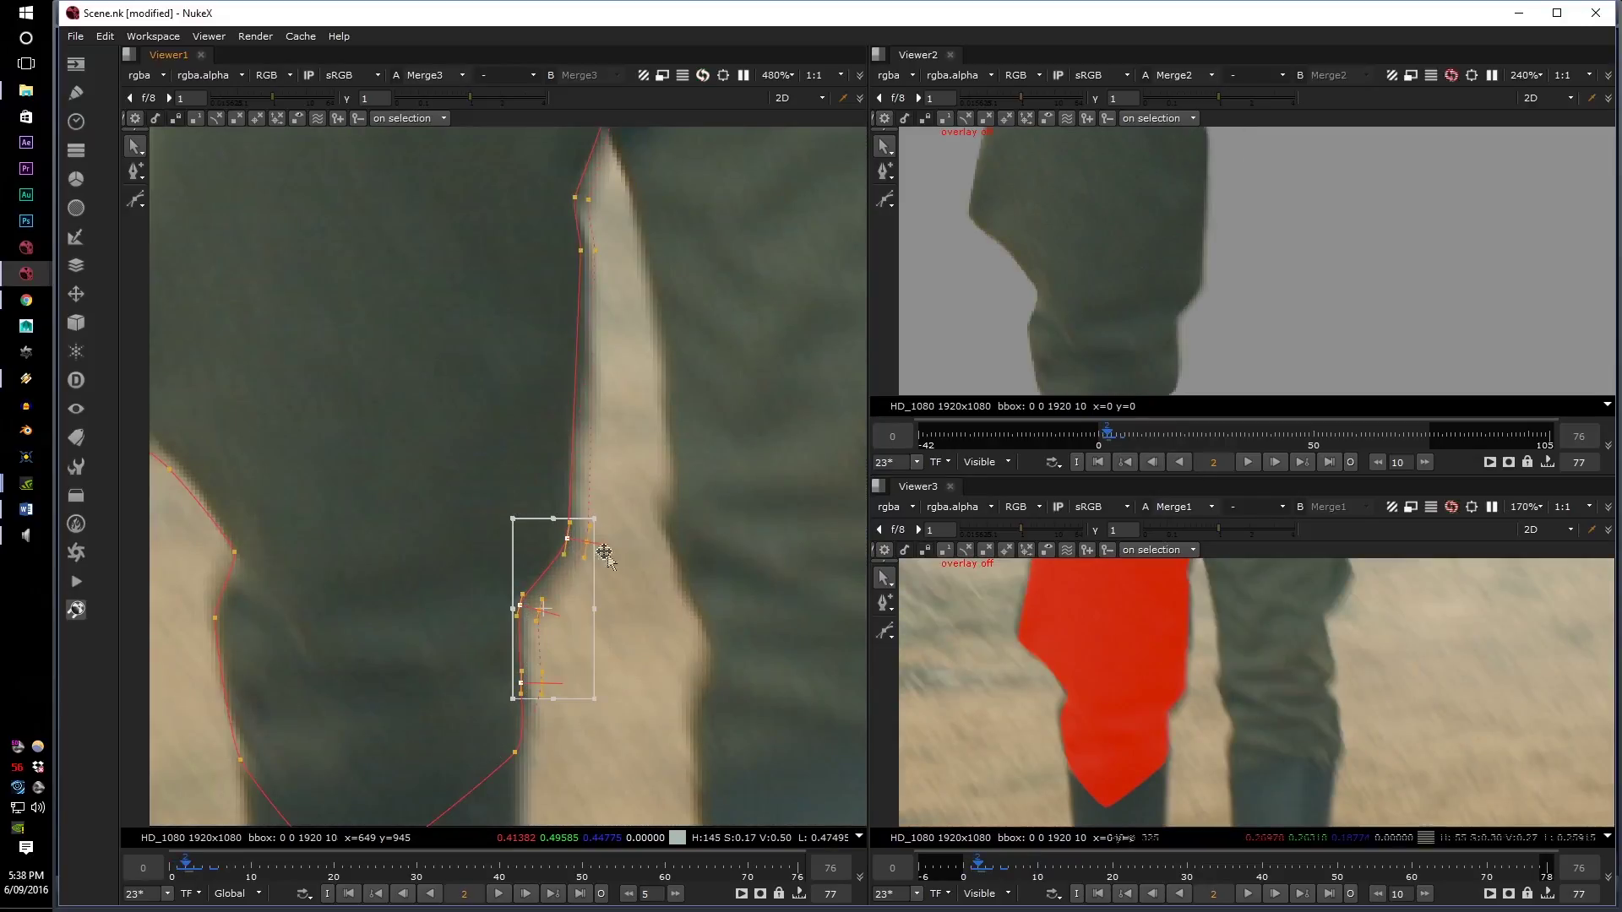
{"action": "middle_click_drag", "start_coordinate": [604, 554], "coordinate": [617, 336]}
{"action": "left_click_drag", "start_coordinate": [459, 637], "coordinate": [583, 480]}
{"action": "key", "text": "e"}
- Feather the two outer calf points and reposition the points along the fold beneath the outer knee bulge
{"action": "middle_click_drag", "start_coordinate": [597, 550], "coordinate": [840, 653]}
{"action": "left_click_drag", "start_coordinate": [433, 681], "coordinate": [570, 507]}
{"action": "middle_click_drag", "start_coordinate": [572, 366], "coordinate": [598, 445]}
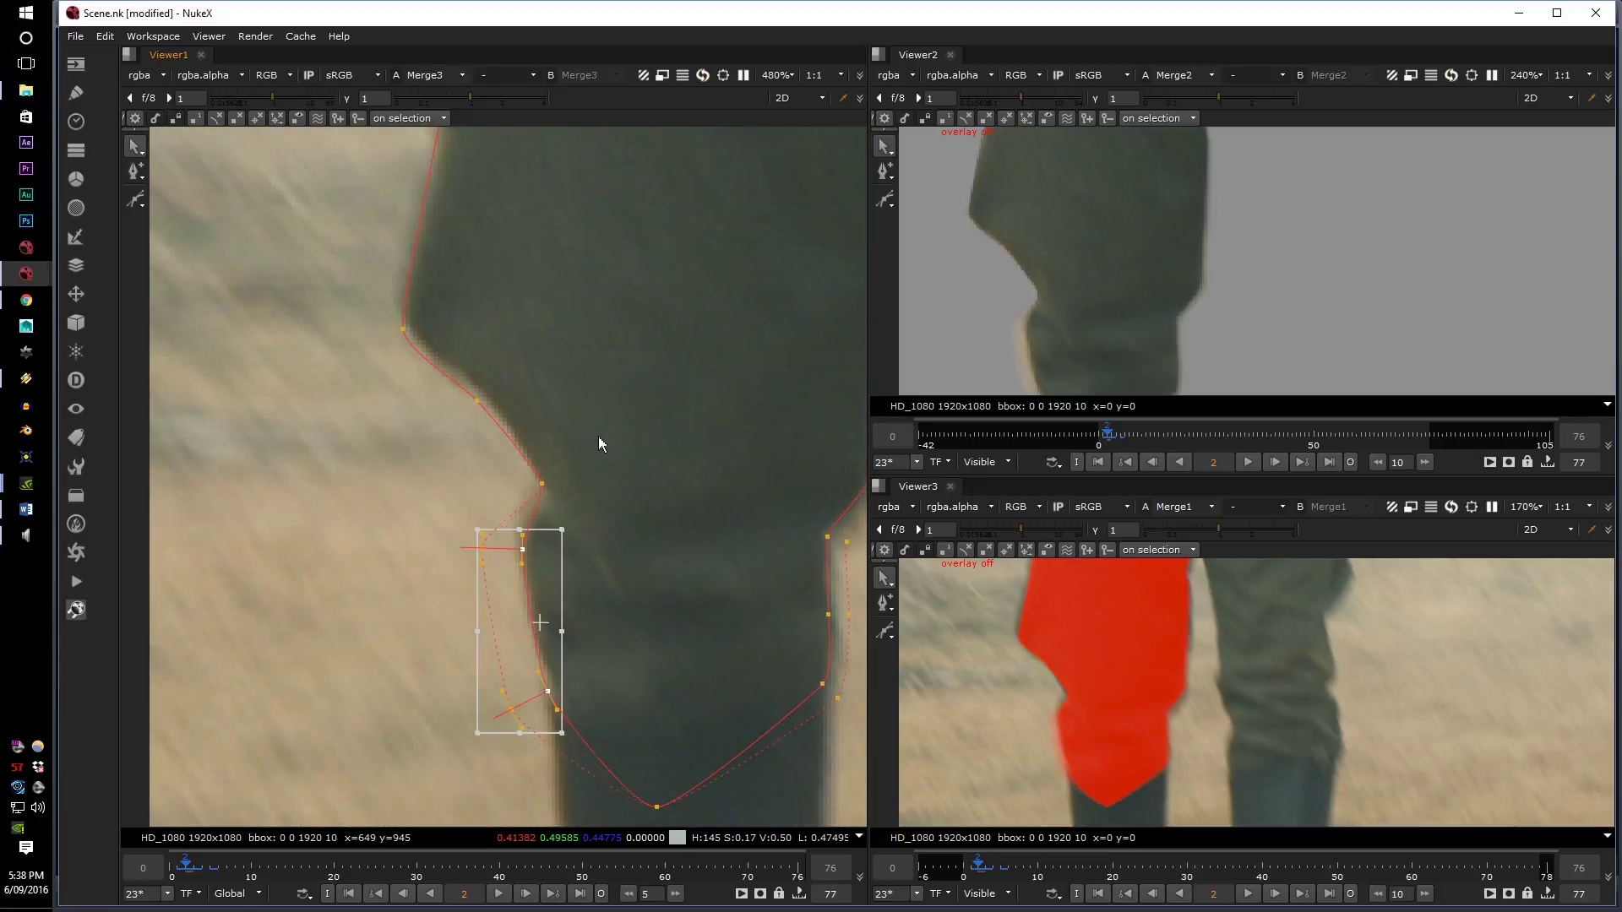
{"action": "mouse_move", "coordinate": [541, 484]}
{"action": "left_mouse_down"}
{"action": "mouse_move", "coordinate": [565, 485]}
{"action": "mouse_move", "coordinate": [545, 496]}
{"action": "left_mouse_up"}
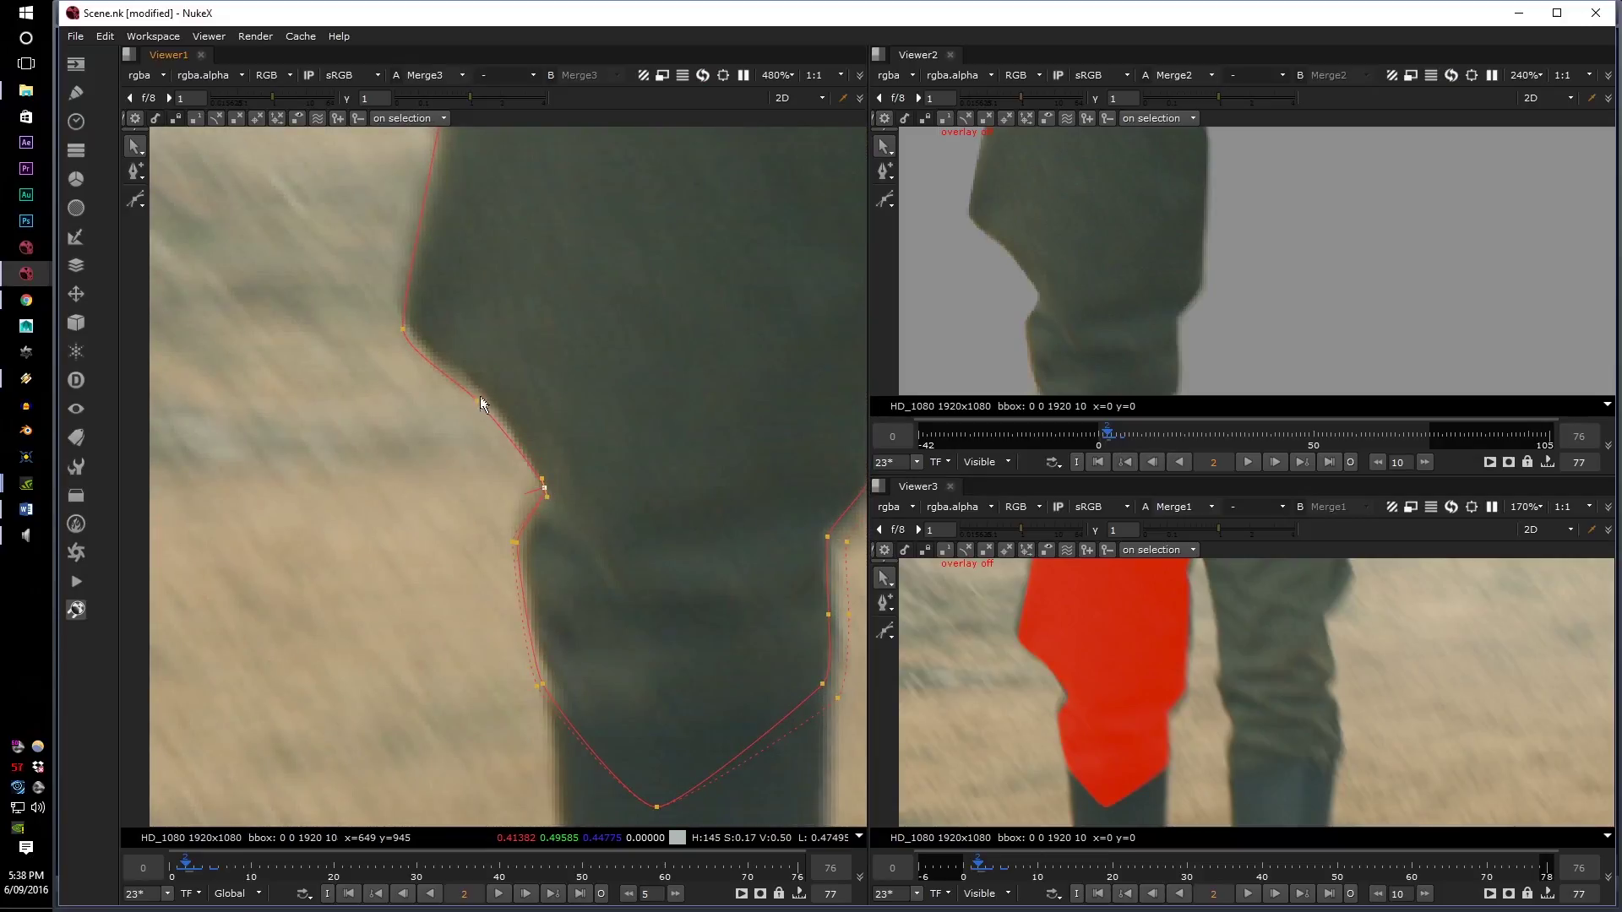
{"action": "left_click_drag", "start_coordinate": [514, 424], "coordinate": [517, 447]}
{"action": "left_click", "coordinate": [551, 511]}
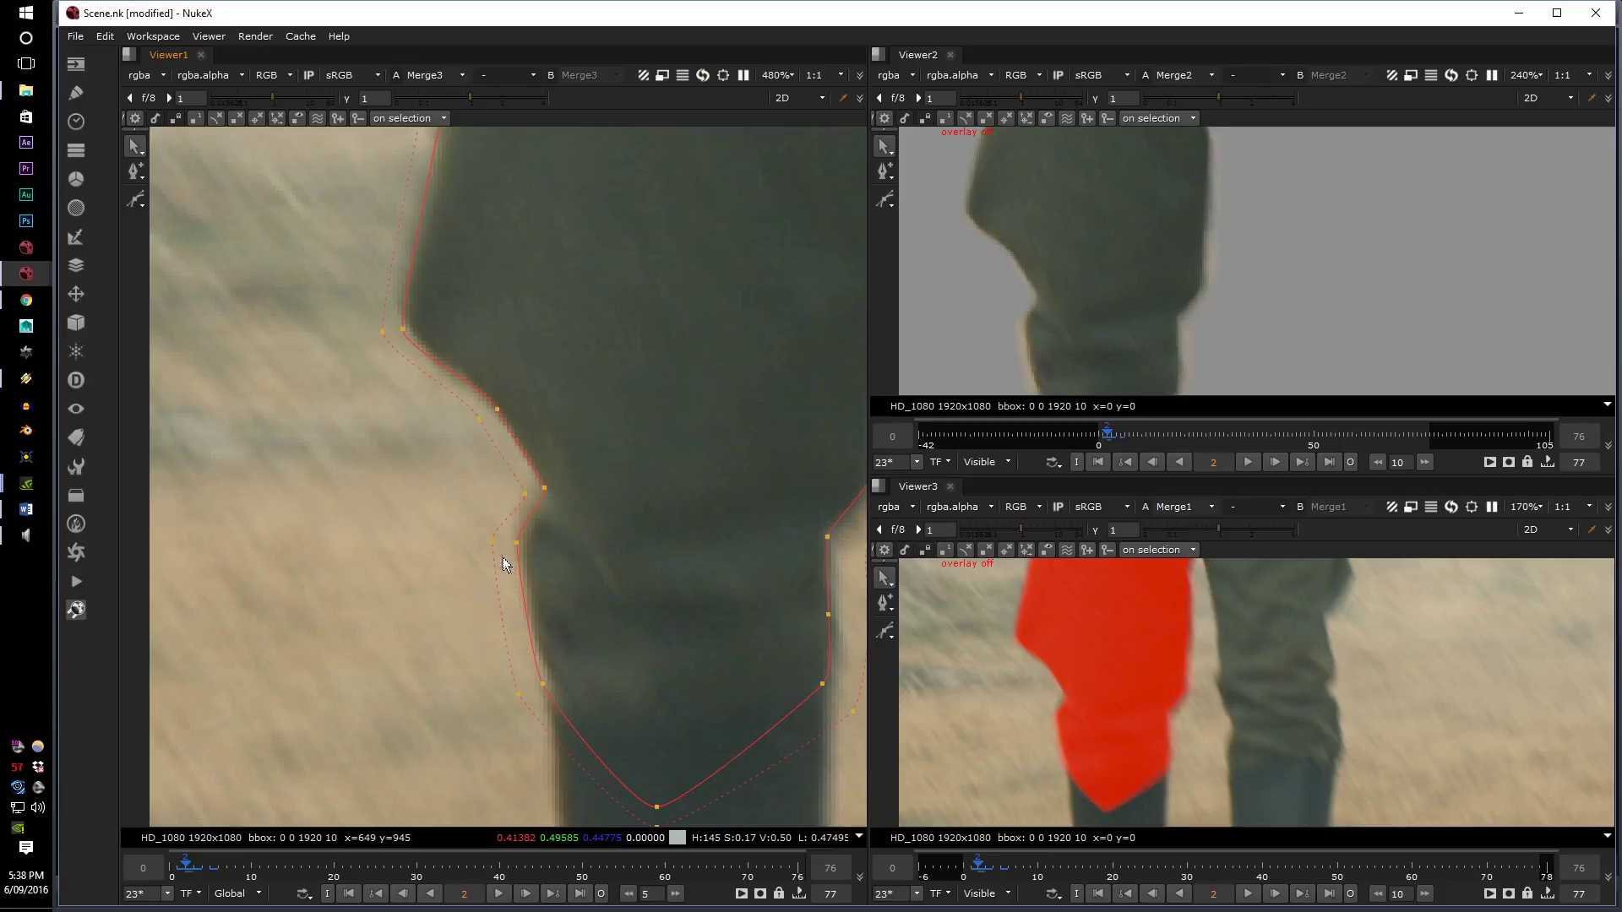
- Select the points where the outer fold meets the calf and expand their feather outward
{"action": "left_click_drag", "start_coordinate": [457, 577], "coordinate": [561, 480]}
{"action": "key", "text": "e"}
{"action": "left_click", "coordinate": [567, 463]}
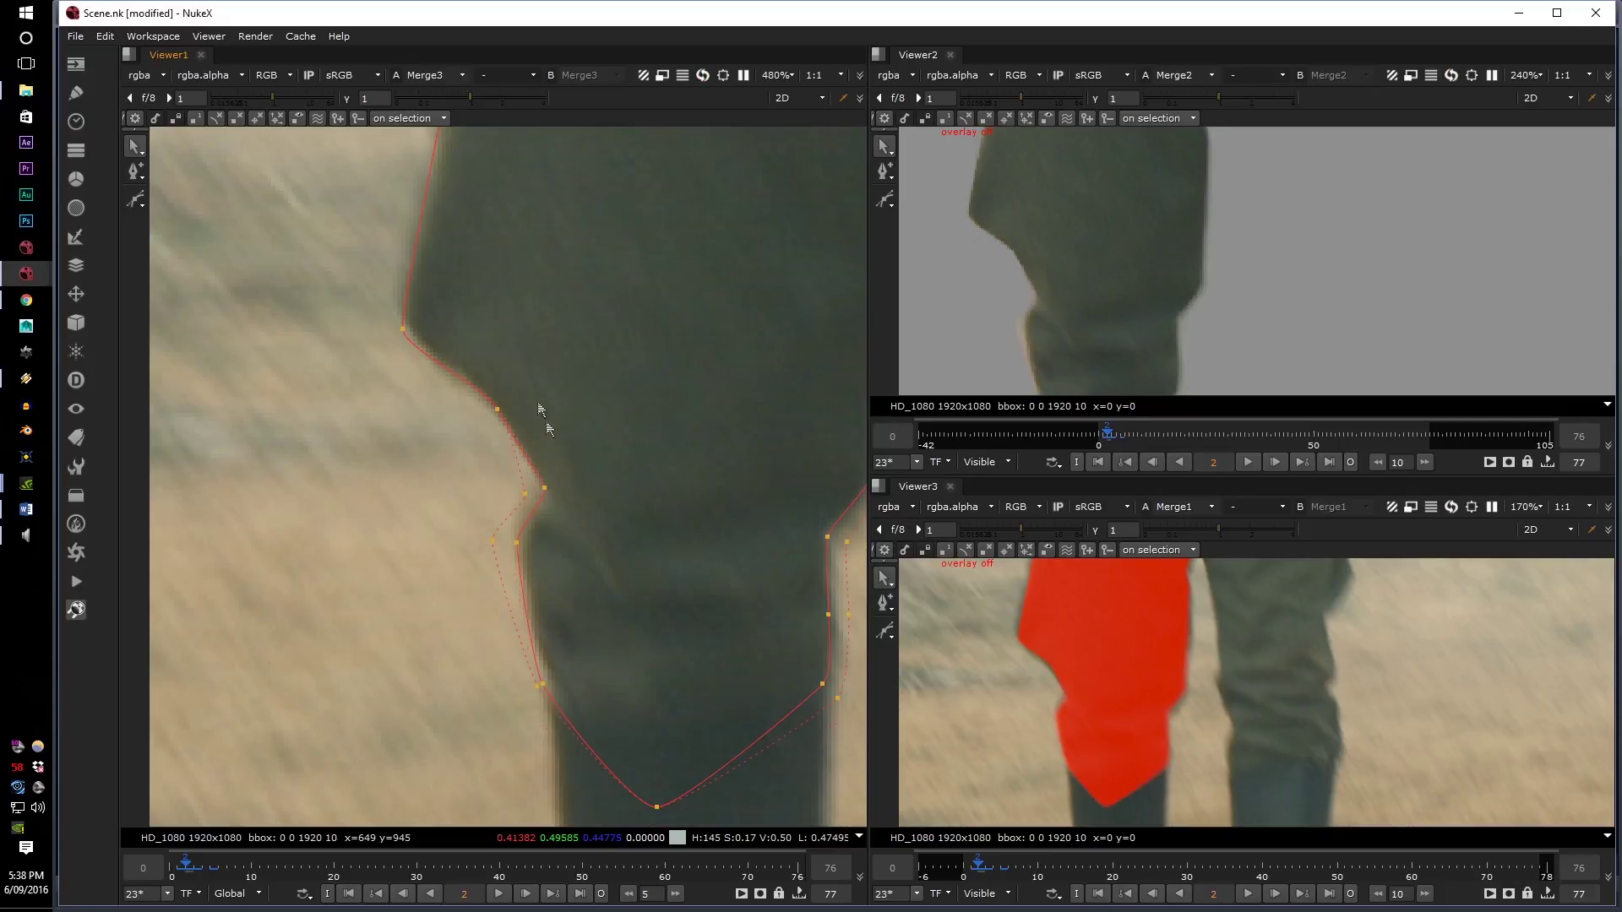
- Move the outer knee bulge point up onto the trouser edge and adjust the feather around the bulge at frame 2
{"action": "middle_click_drag", "start_coordinate": [543, 410], "coordinate": [550, 501]}
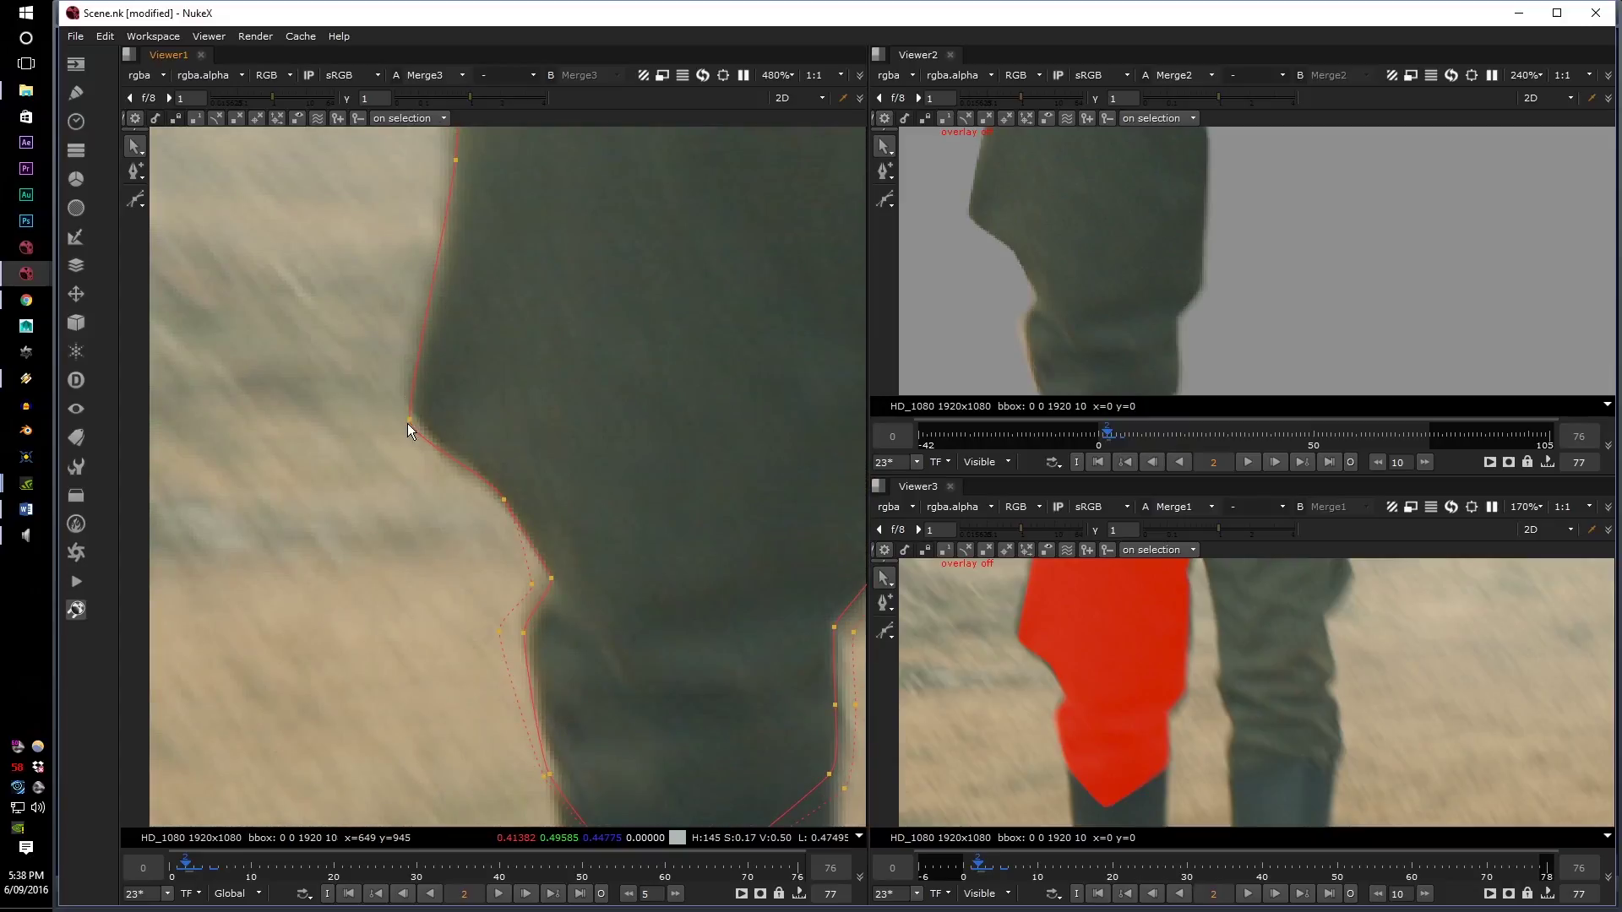
{"action": "left_click_drag", "start_coordinate": [408, 421], "coordinate": [408, 407]}
{"action": "left_click_drag", "start_coordinate": [394, 541], "coordinate": [549, 372]}
{"action": "key", "text": "e"}
{"action": "left_click", "coordinate": [594, 426]}
{"action": "left_click_drag", "start_coordinate": [464, 581], "coordinate": [579, 551]}
{"action": "key", "text": "shift+e"}
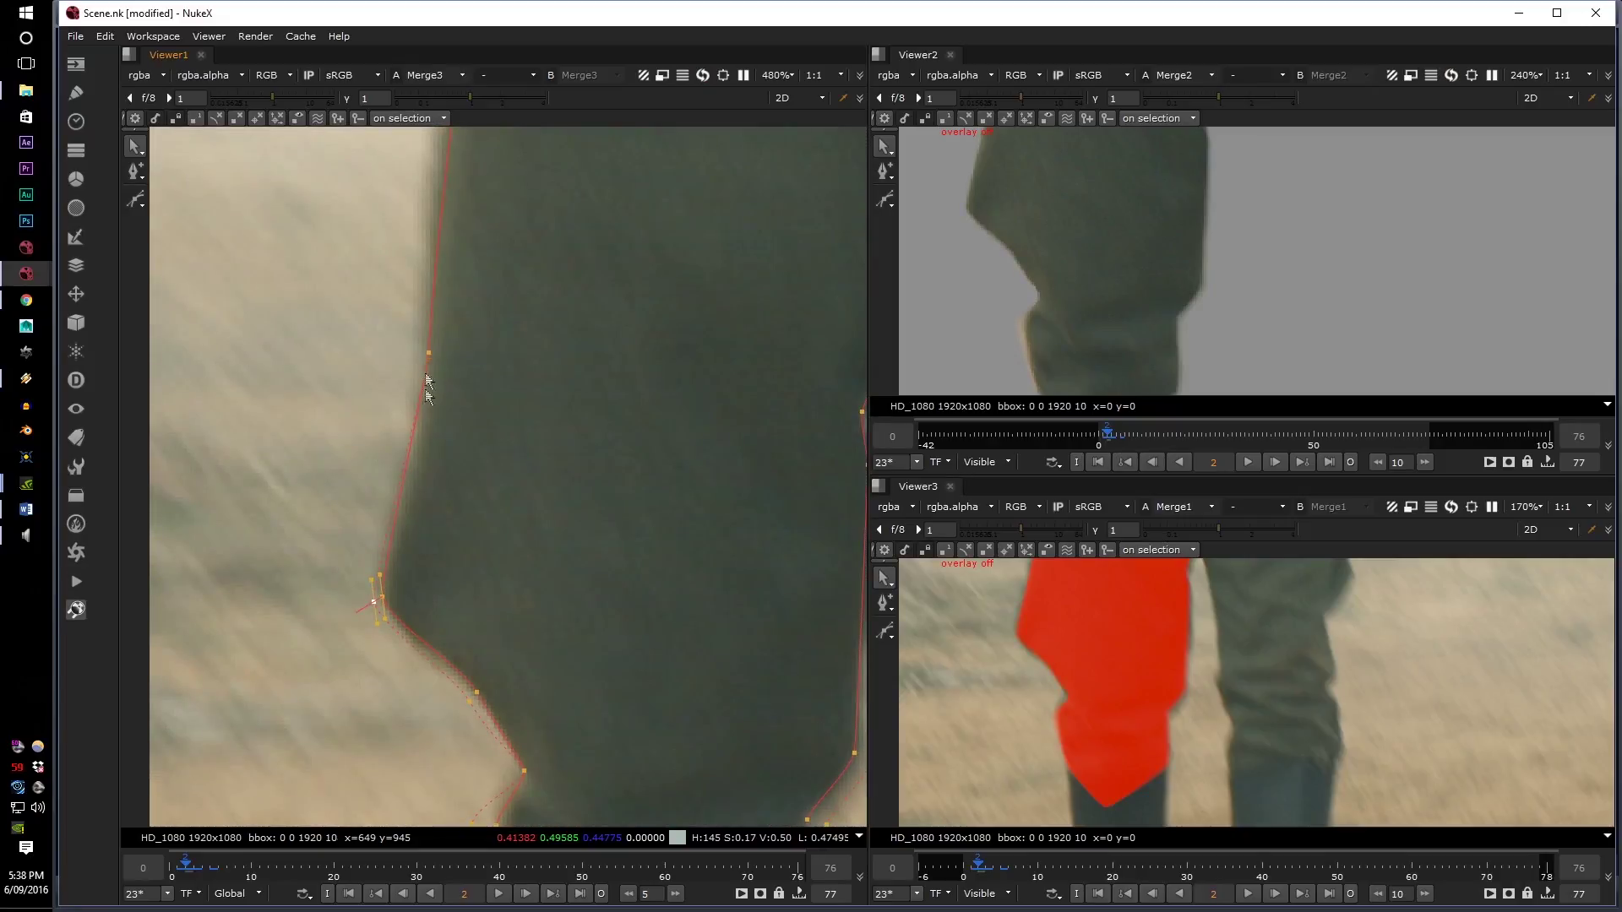
- Select the outer thigh points, adjust the inner knee fold's feather, and check the matte against the grey background
{"action": "middle_click_drag", "start_coordinate": [422, 375], "coordinate": [449, 541]}
{"action": "scroll", "coordinate": [449, 542], "scroll_direction": "down", "scroll_amount": 3}
{"action": "left_click_drag", "start_coordinate": [402, 558], "coordinate": [525, 253]}
{"action": "middle_click_drag", "start_coordinate": [576, 514], "coordinate": [523, 398]}
{"action": "left_click", "coordinate": [626, 557]}
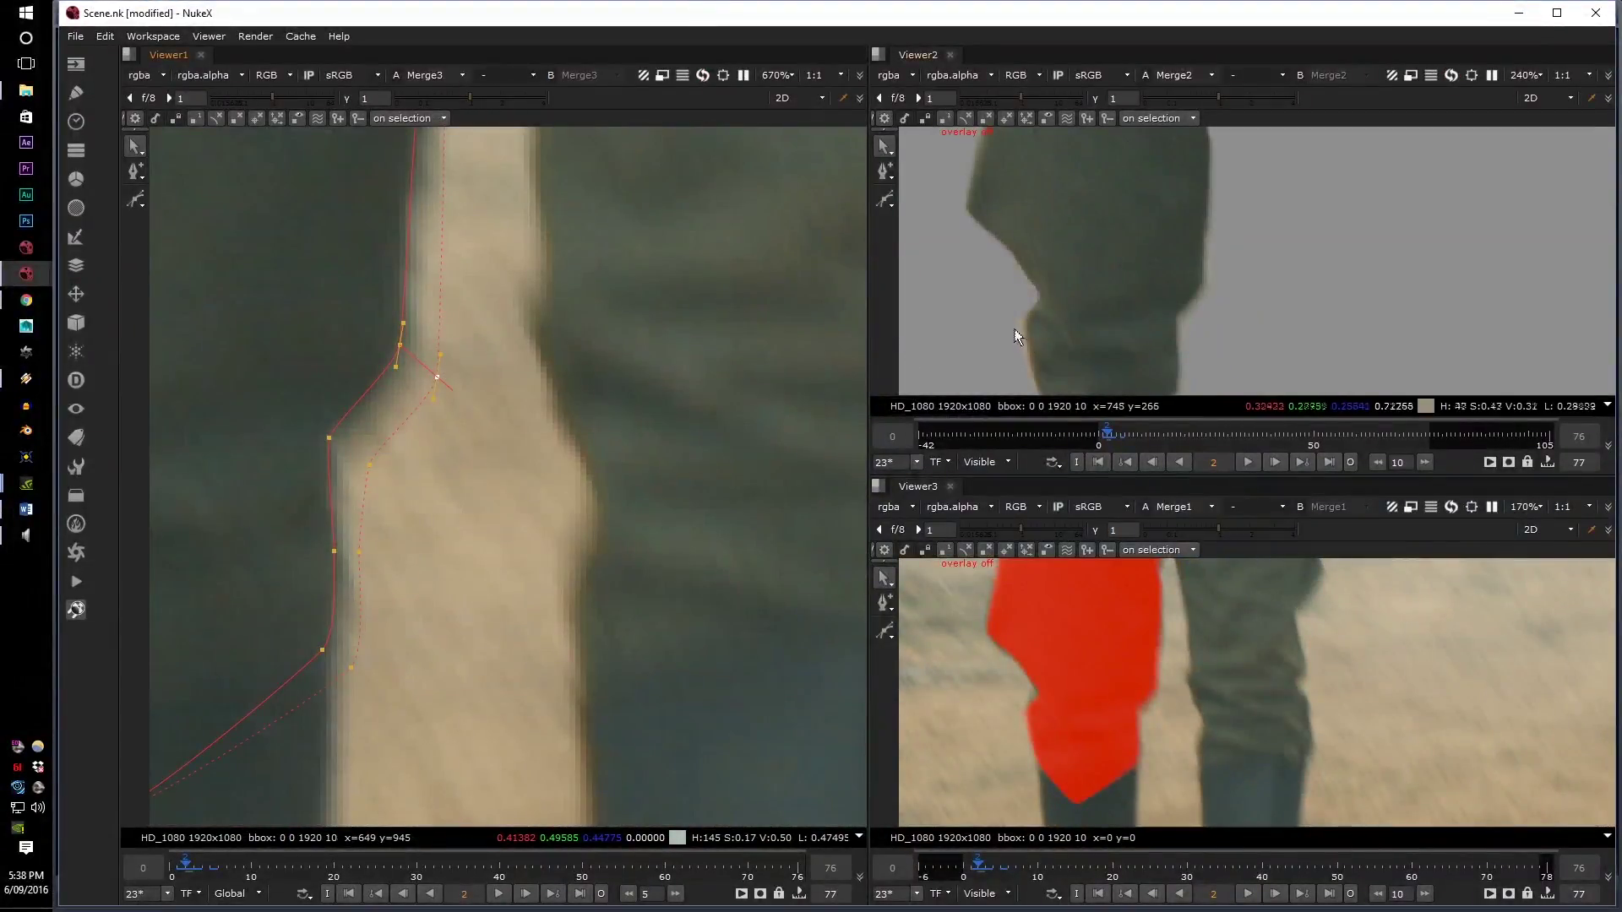
{"action": "middle_click_drag", "start_coordinate": [1010, 333], "coordinate": [1031, 265]}
{"action": "scroll", "coordinate": [1030, 265], "scroll_direction": "up", "scroll_amount": 2}
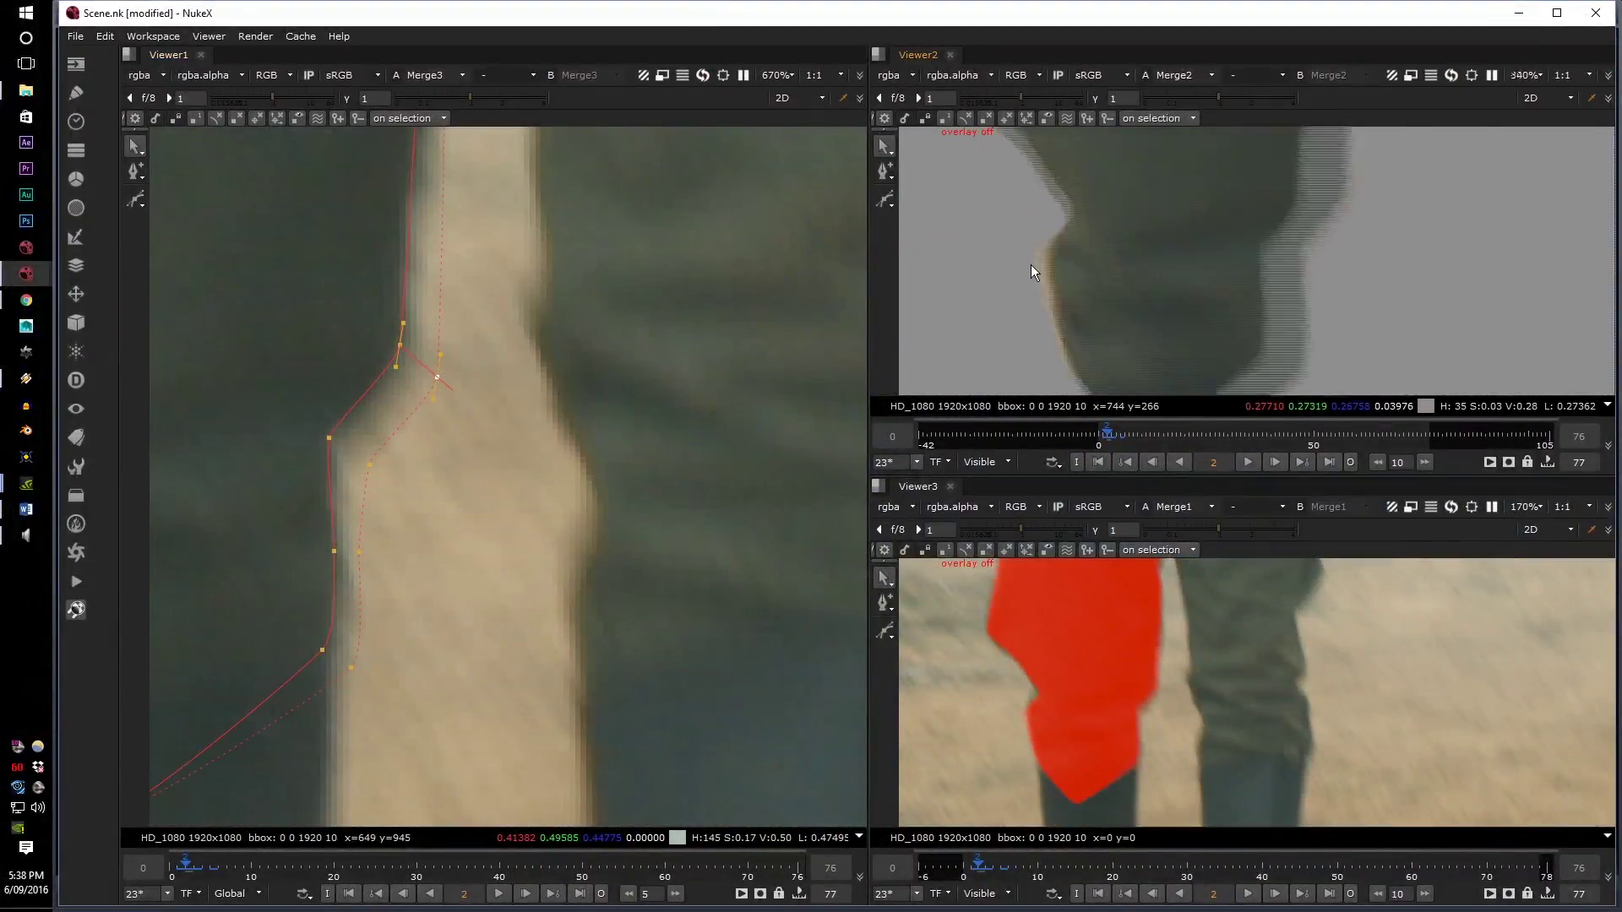
{"action": "scroll", "coordinate": [1031, 265], "scroll_direction": "down", "scroll_amount": 2}
- Adjust the outer calf feather, move both outer calf points inward onto the trouser edge, and check the red overlay
{"action": "middle_click_drag", "start_coordinate": [255, 464], "coordinate": [632, 415]}
{"action": "left_click_drag", "start_coordinate": [300, 600], "coordinate": [281, 604]}
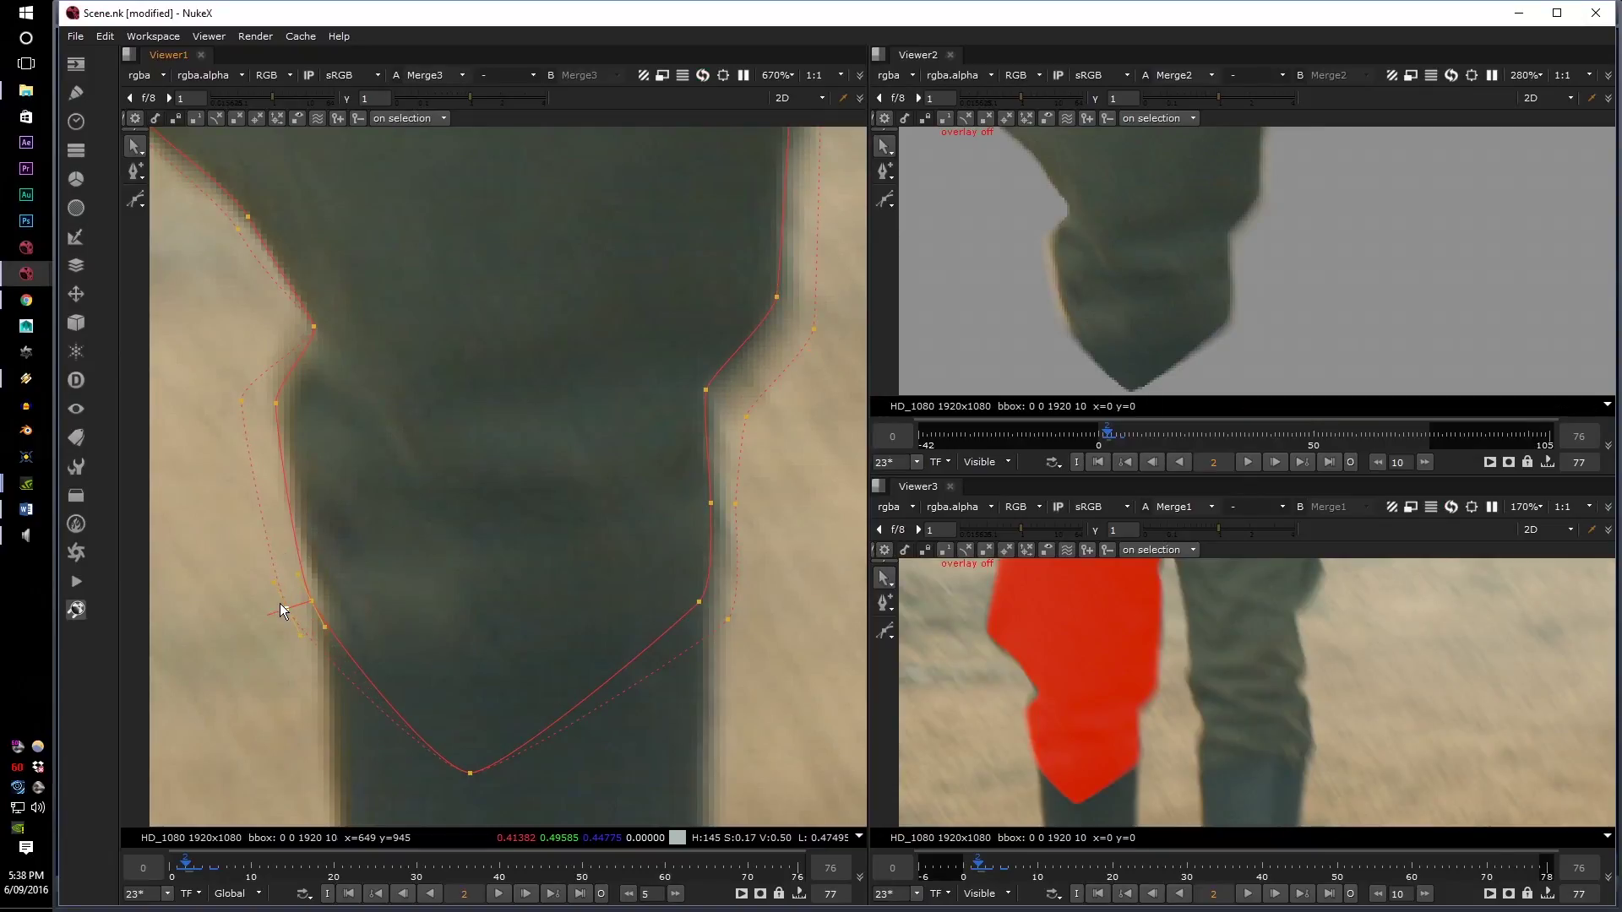
{"action": "left_click_drag", "start_coordinate": [190, 699], "coordinate": [427, 376]}
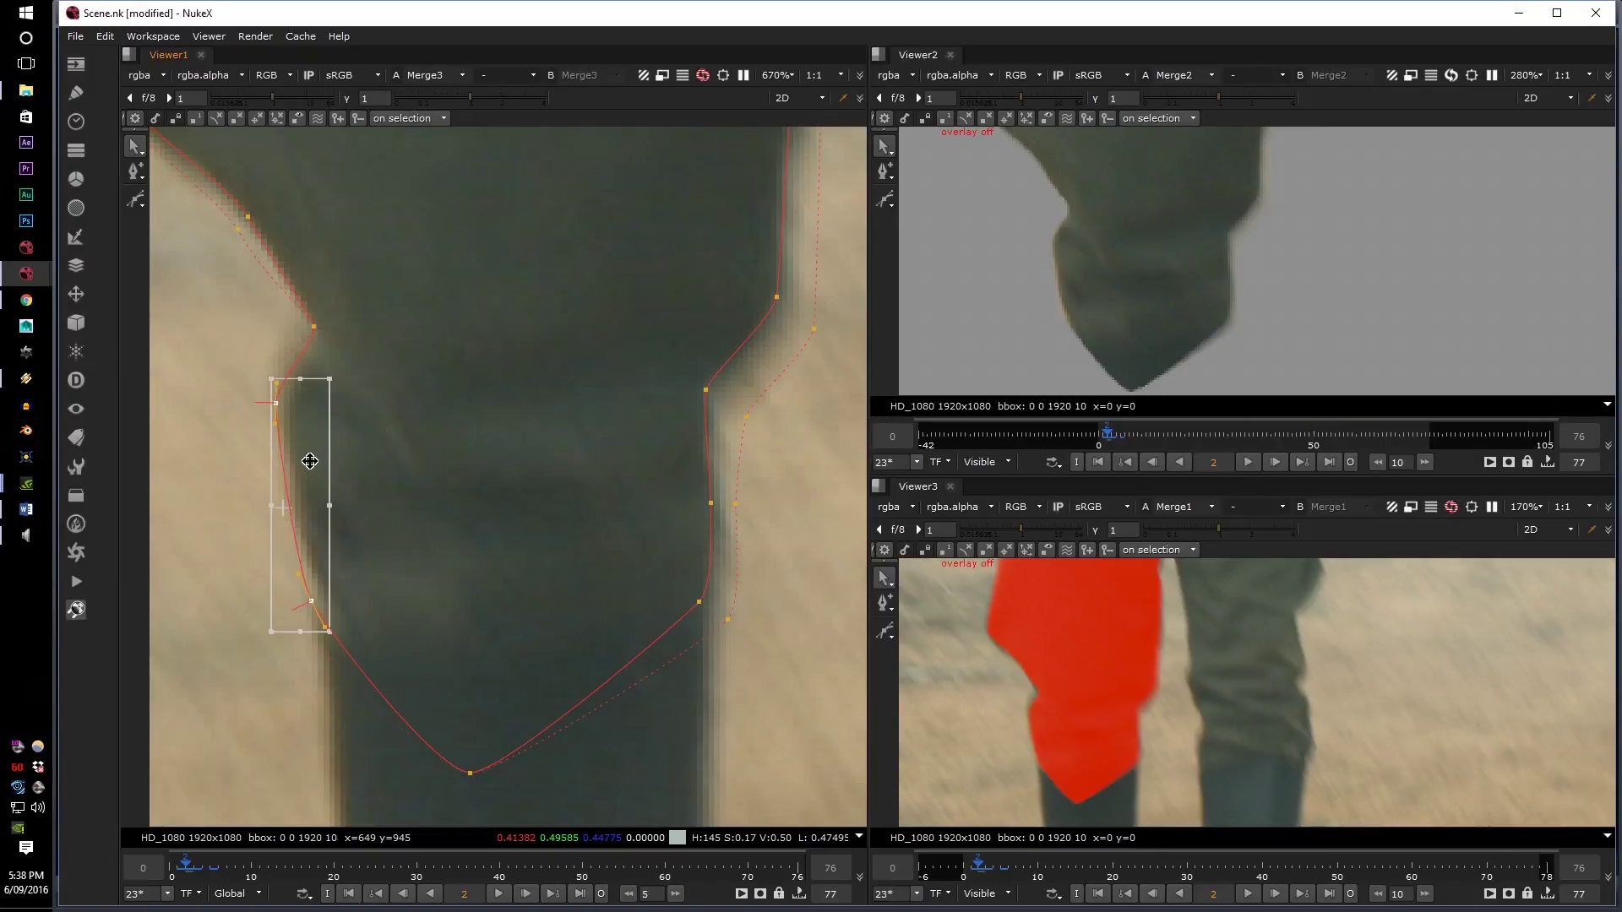
{"action": "left_click_drag", "start_coordinate": [310, 460], "coordinate": [337, 453]}
{"action": "left_click", "coordinate": [306, 537]}
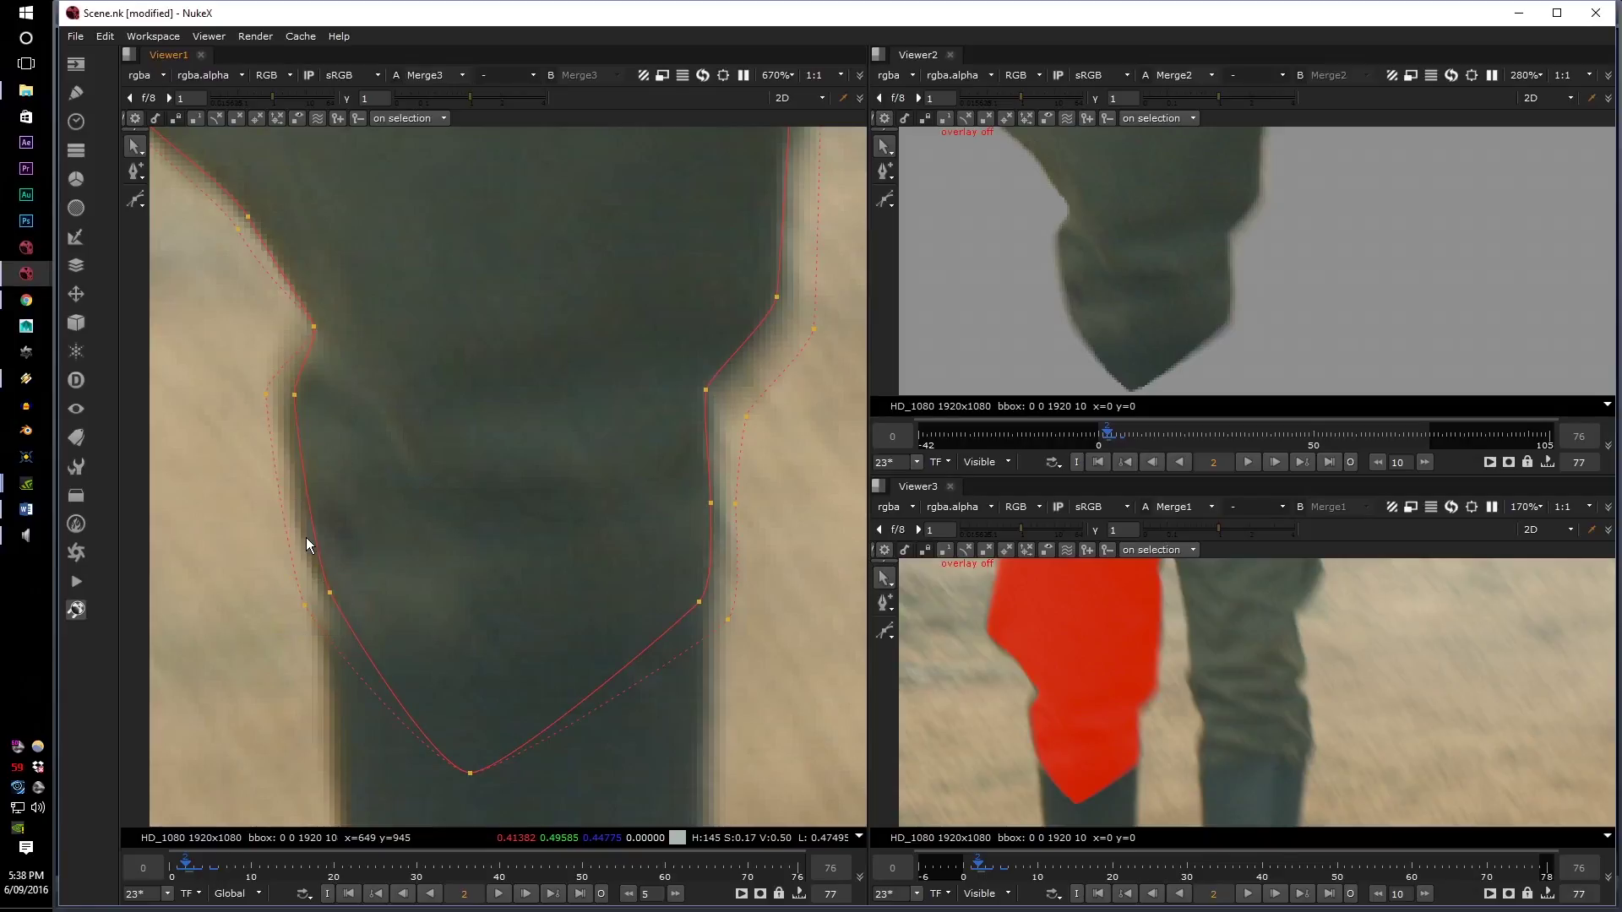
{"action": "scroll", "coordinate": [1086, 764], "scroll_direction": "up", "scroll_amount": 4}
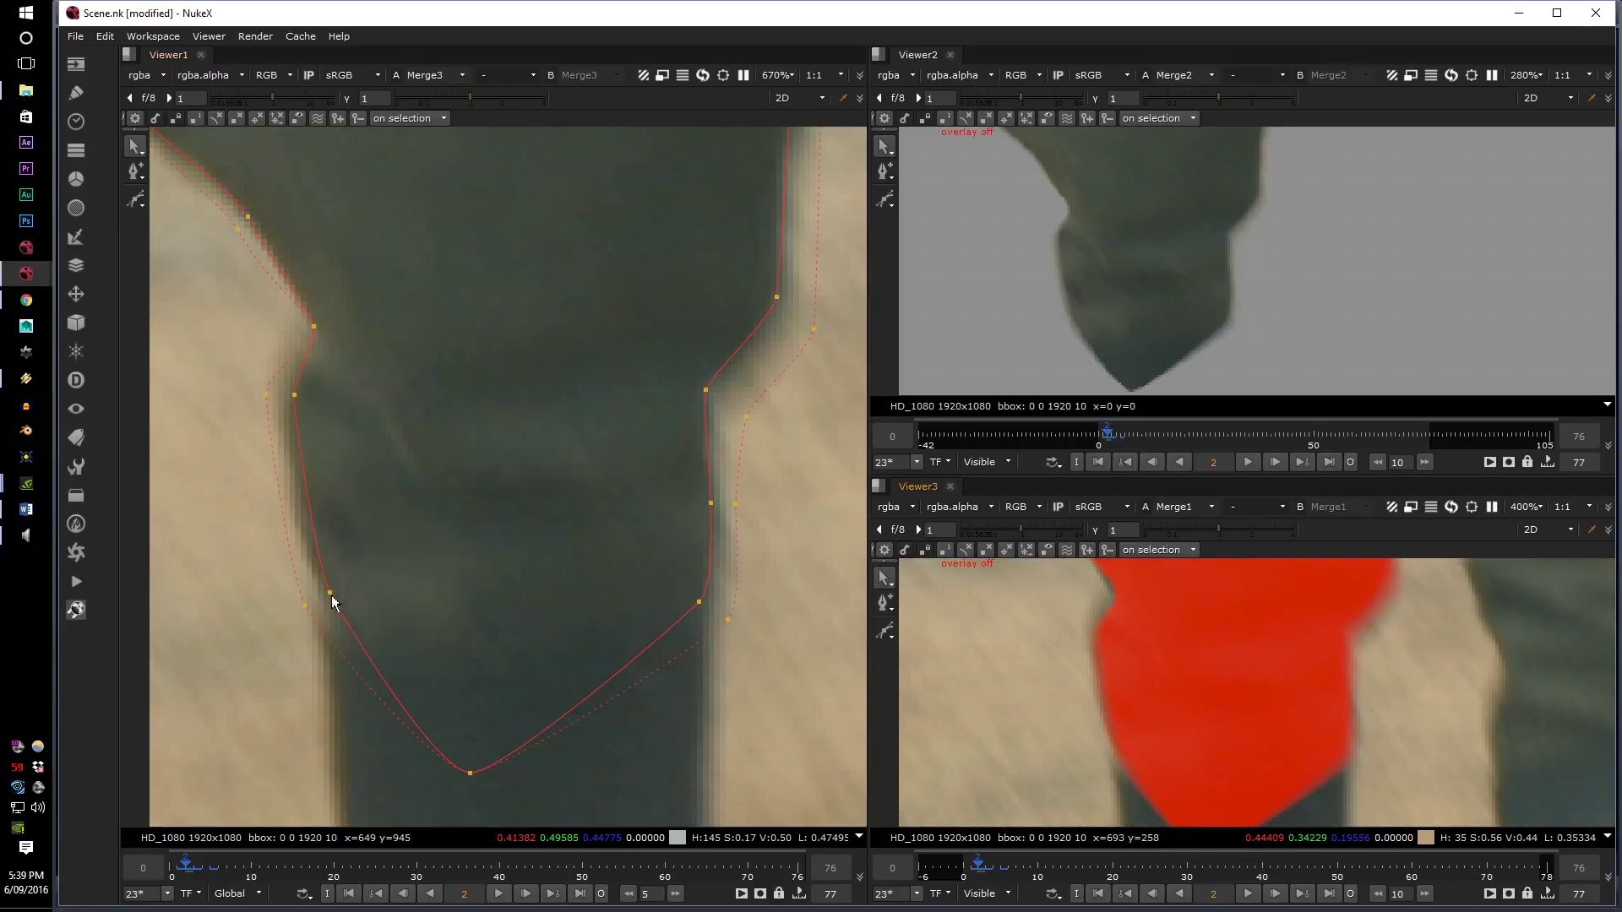
- Move the point below the outer knee fold and the outer calf point outward onto the trouser edge, and check the matte
{"action": "middle_click_drag", "start_coordinate": [401, 392], "coordinate": [482, 499]}
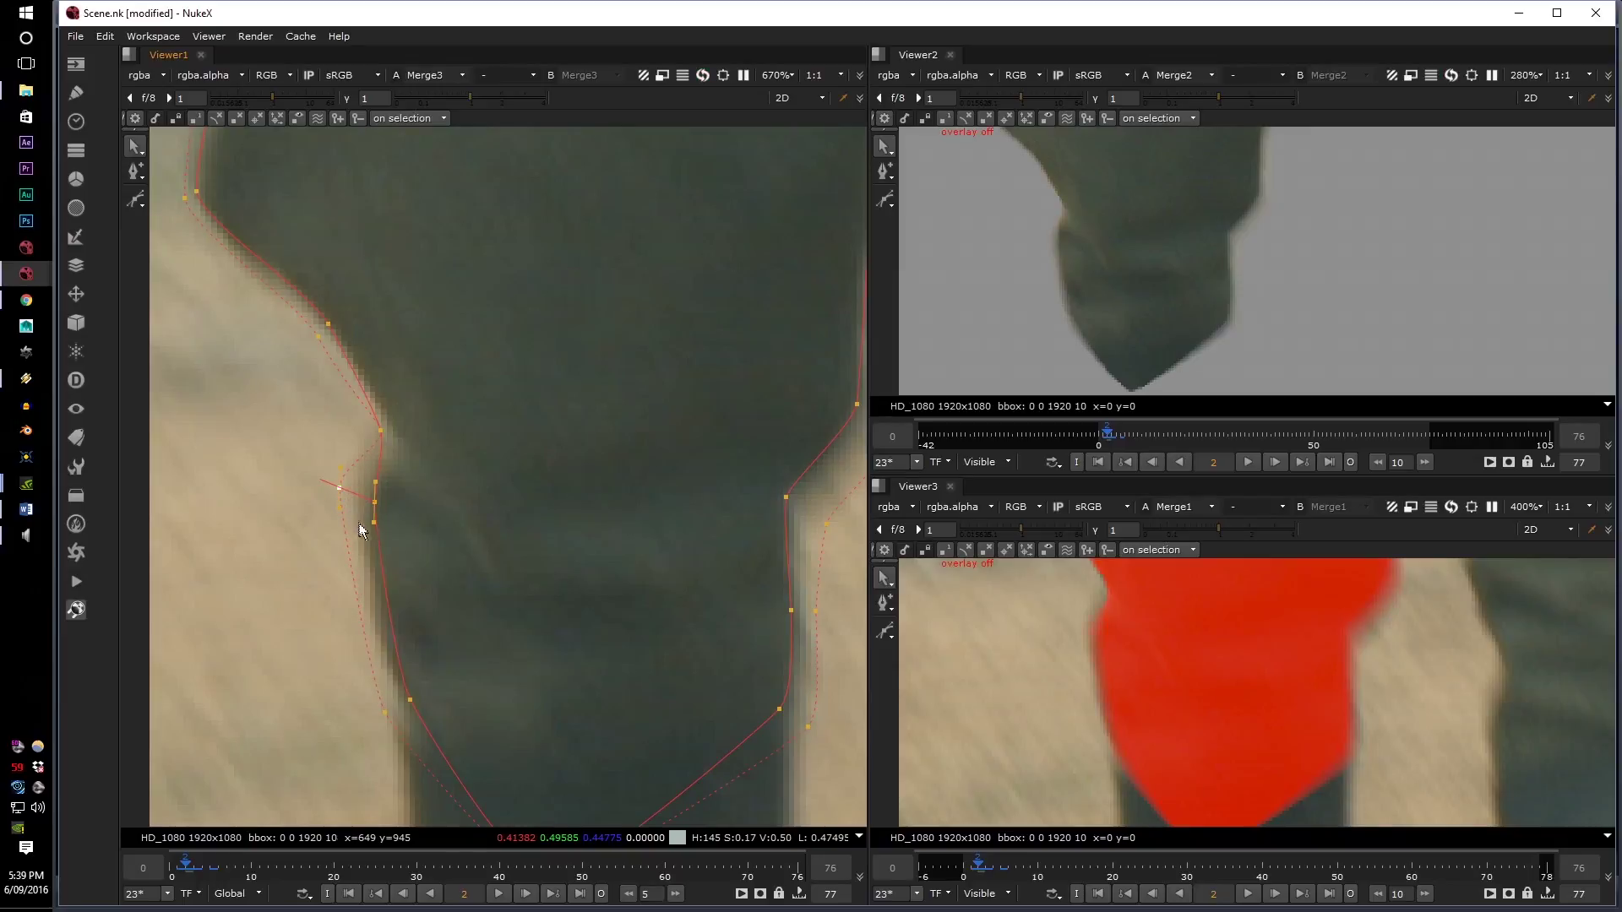
{"action": "left_click_drag", "start_coordinate": [374, 502], "coordinate": [364, 502]}
{"action": "left_click_drag", "start_coordinate": [410, 699], "coordinate": [401, 699]}
{"action": "scroll", "coordinate": [1041, 236], "scroll_direction": "up", "scroll_amount": 4}
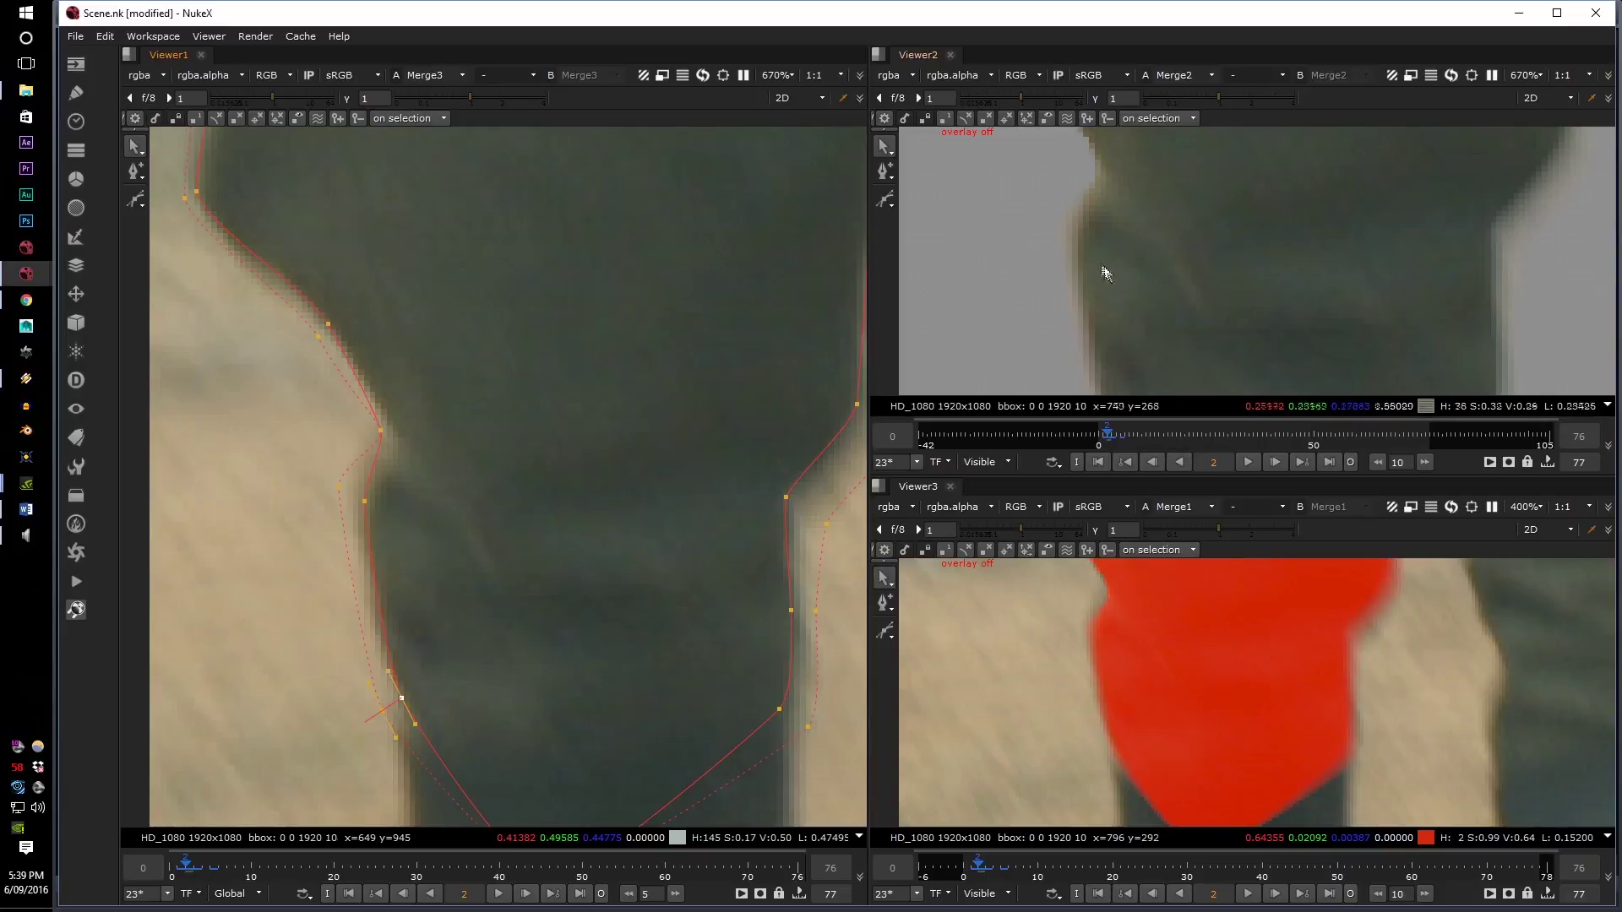
{"action": "middle_click_drag", "start_coordinate": [1140, 755], "coordinate": [1156, 801]}
{"action": "middle_click_drag", "start_coordinate": [404, 367], "coordinate": [475, 559]}
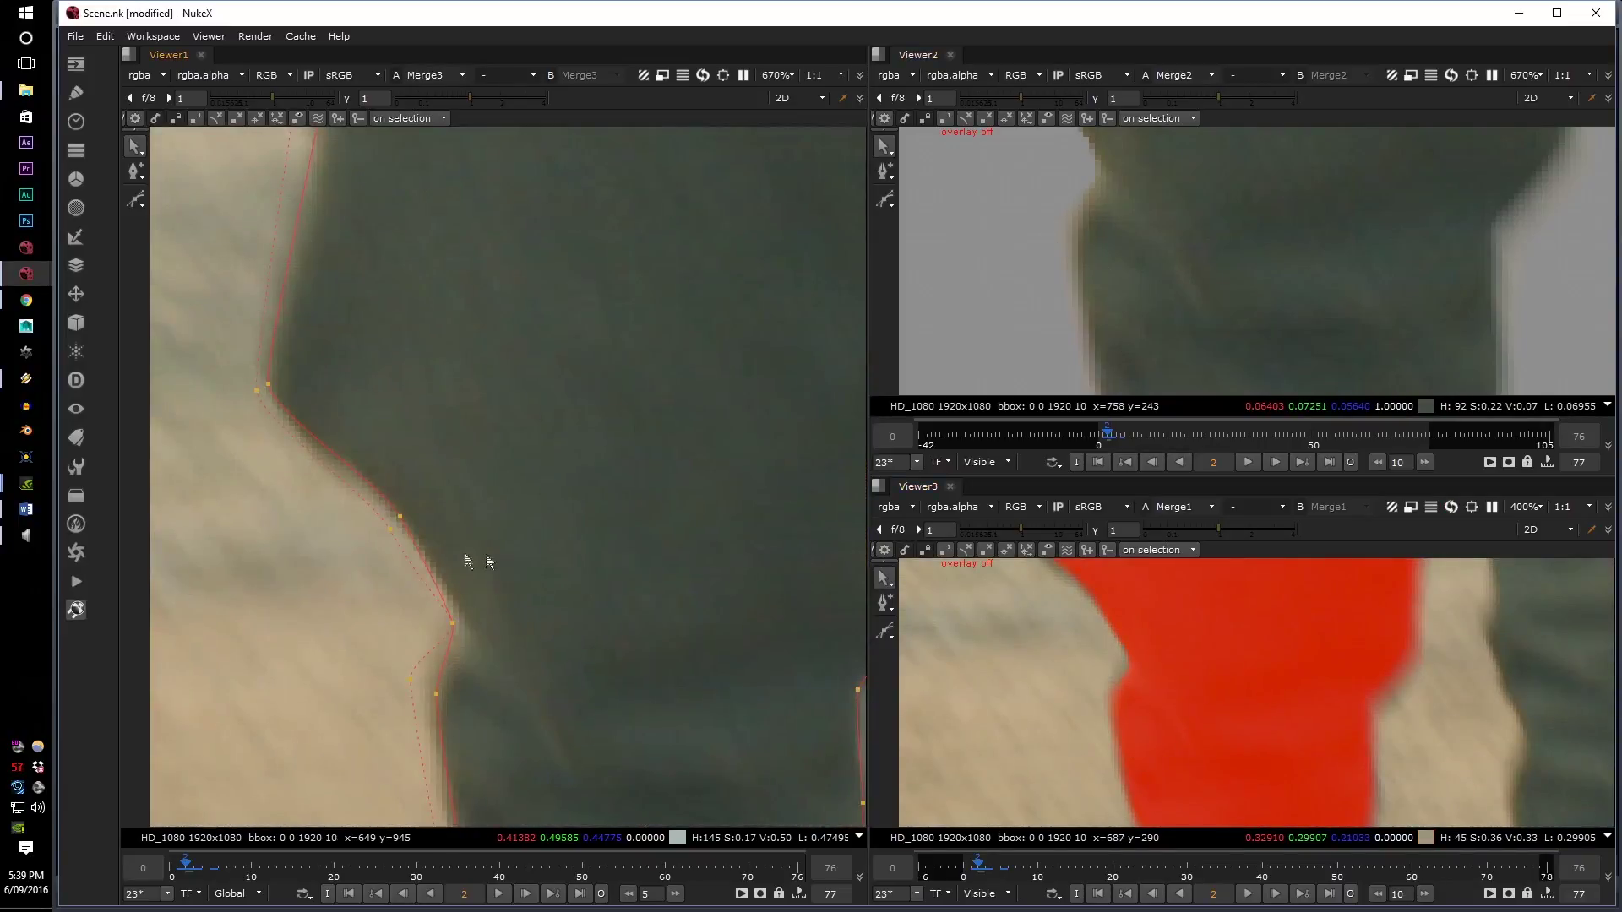
{"action": "left_click", "coordinate": [390, 532]}
- Step back and forth through frames 2 to 6 to examine how the shape and feather follow the outer trouser edge
{"action": "key", "text": "Left"}
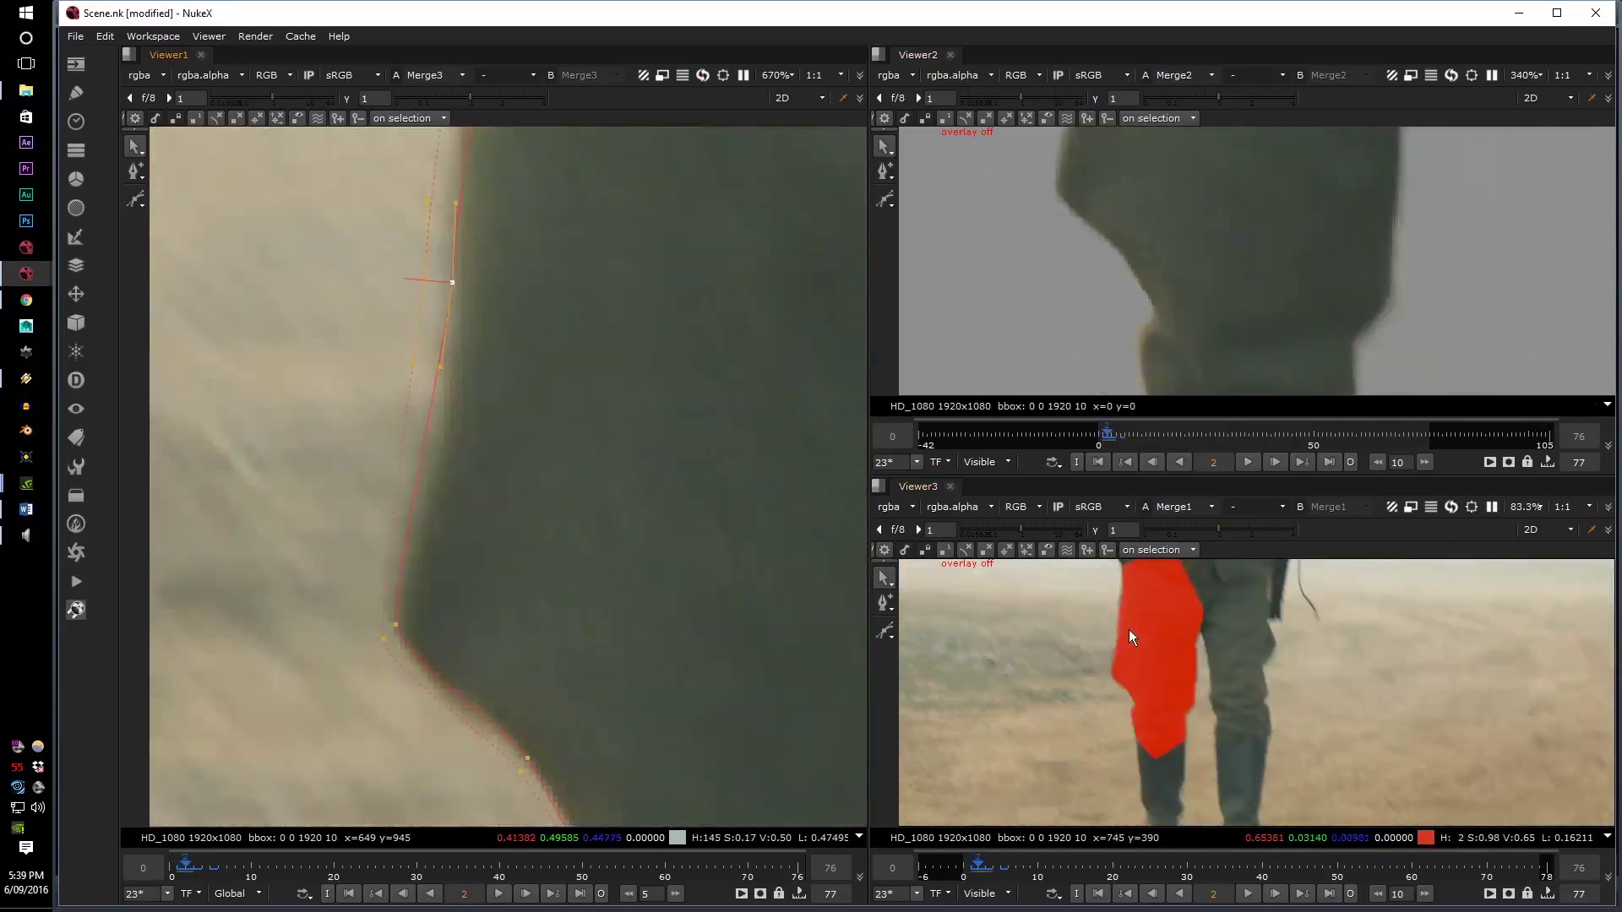
{"action": "key", "text": "Right"}
{"action": "key", "text": "Left"}
{"action": "key", "text": "Left"}
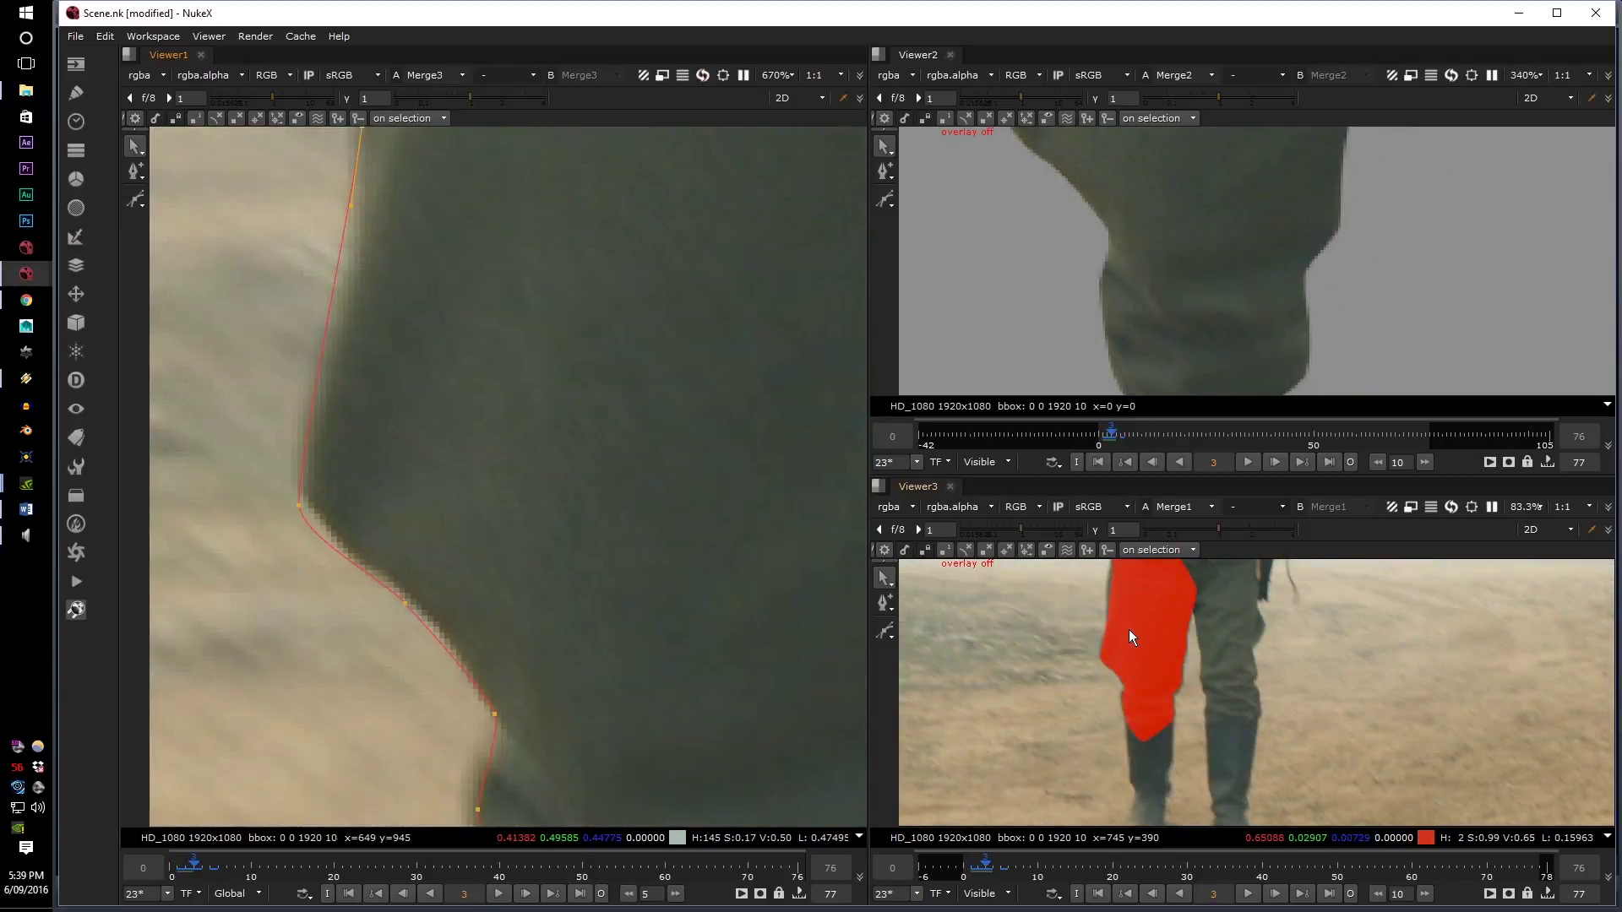
{"action": "key", "text": "Left"}
{"action": "key", "text": "Left"}
{"action": "key", "text": "Right"}
{"action": "key", "text": "Right"}
{"action": "key", "text": "Right"}
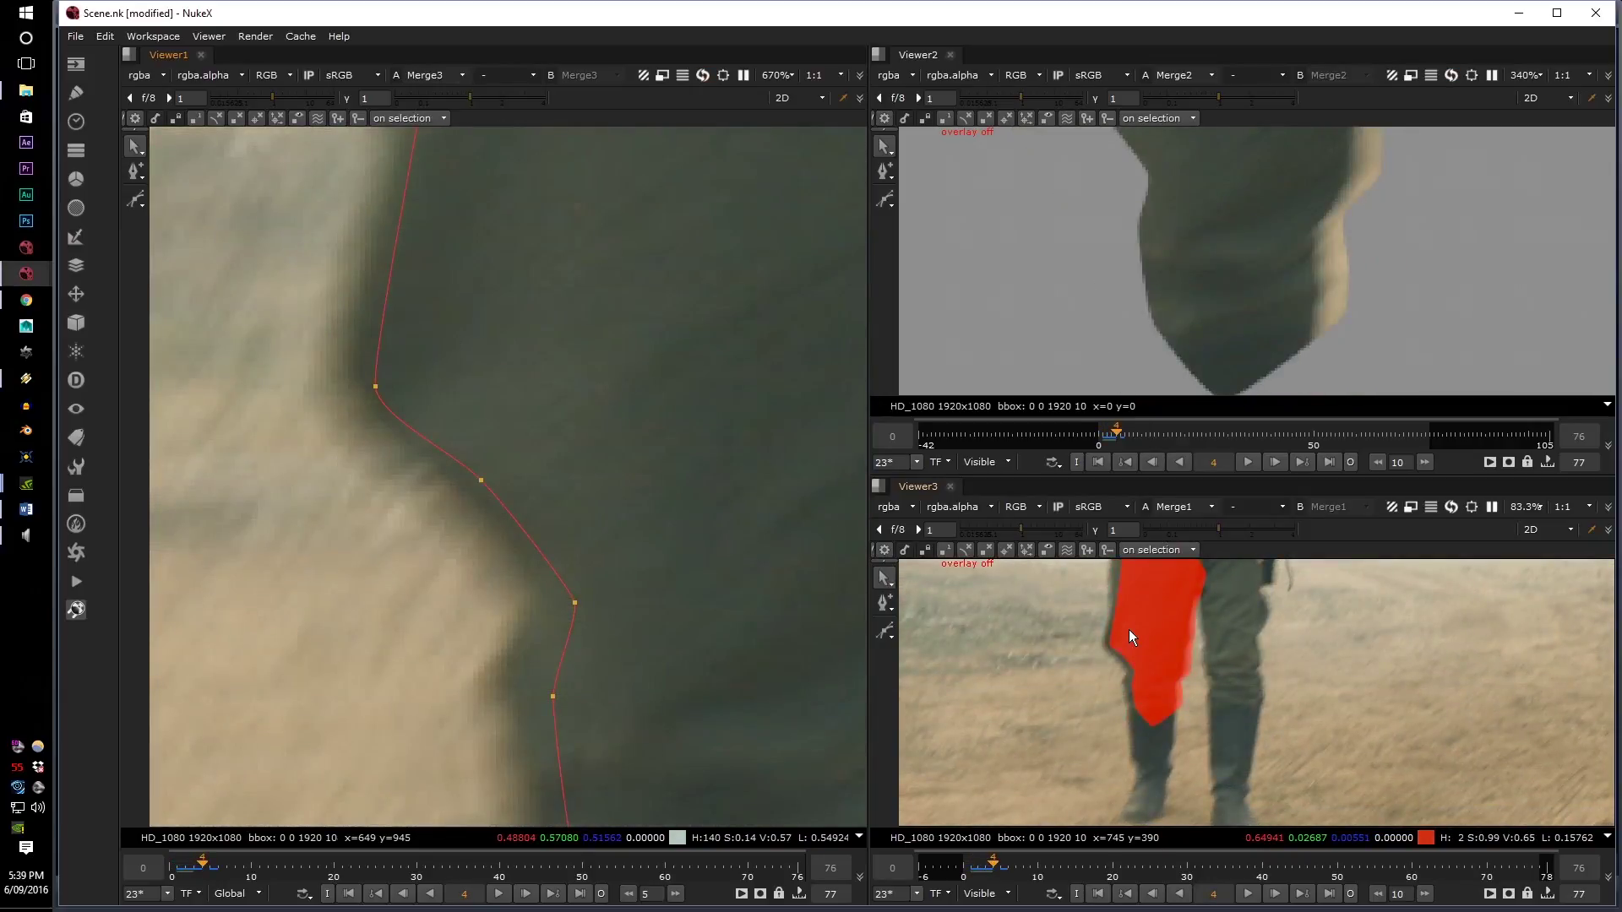
{"action": "key", "text": "Right"}
{"action": "key", "text": "Right"}
- Select the leg shape that fits the trousers at frame 6 and review its fit frame by frame up to frame 11
{"action": "scroll", "coordinate": [541, 559], "scroll_direction": "down", "scroll_amount": 4}
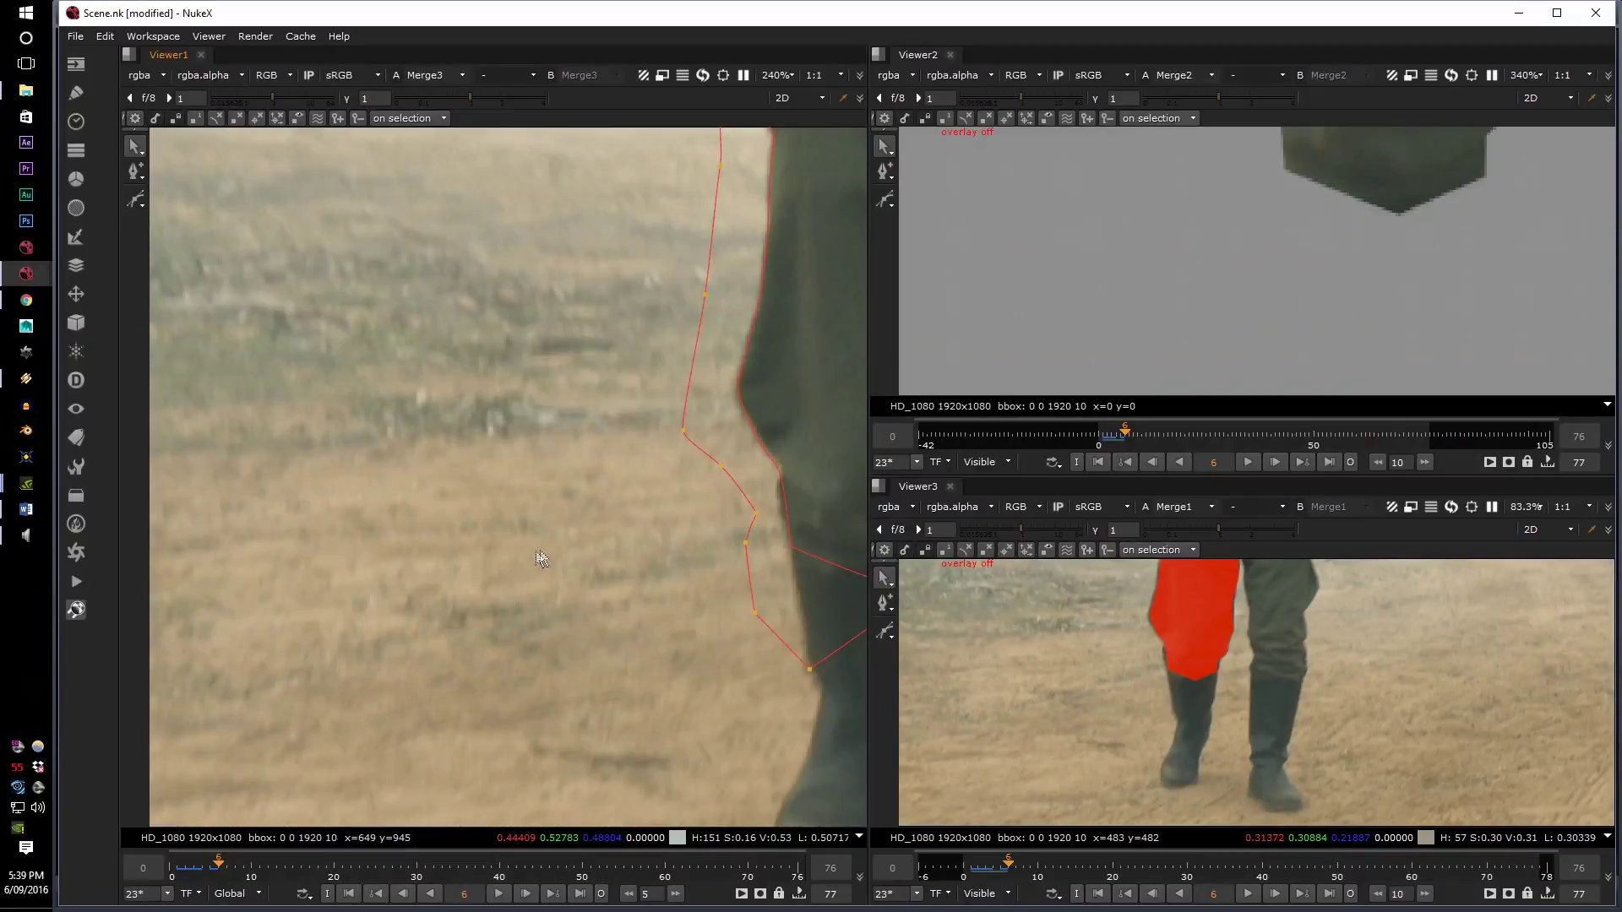
{"action": "middle_click_drag", "start_coordinate": [785, 447], "coordinate": [493, 561]}
{"action": "scroll", "coordinate": [493, 561], "scroll_direction": "down", "scroll_amount": 1}
{"action": "left_click", "coordinate": [634, 339]}
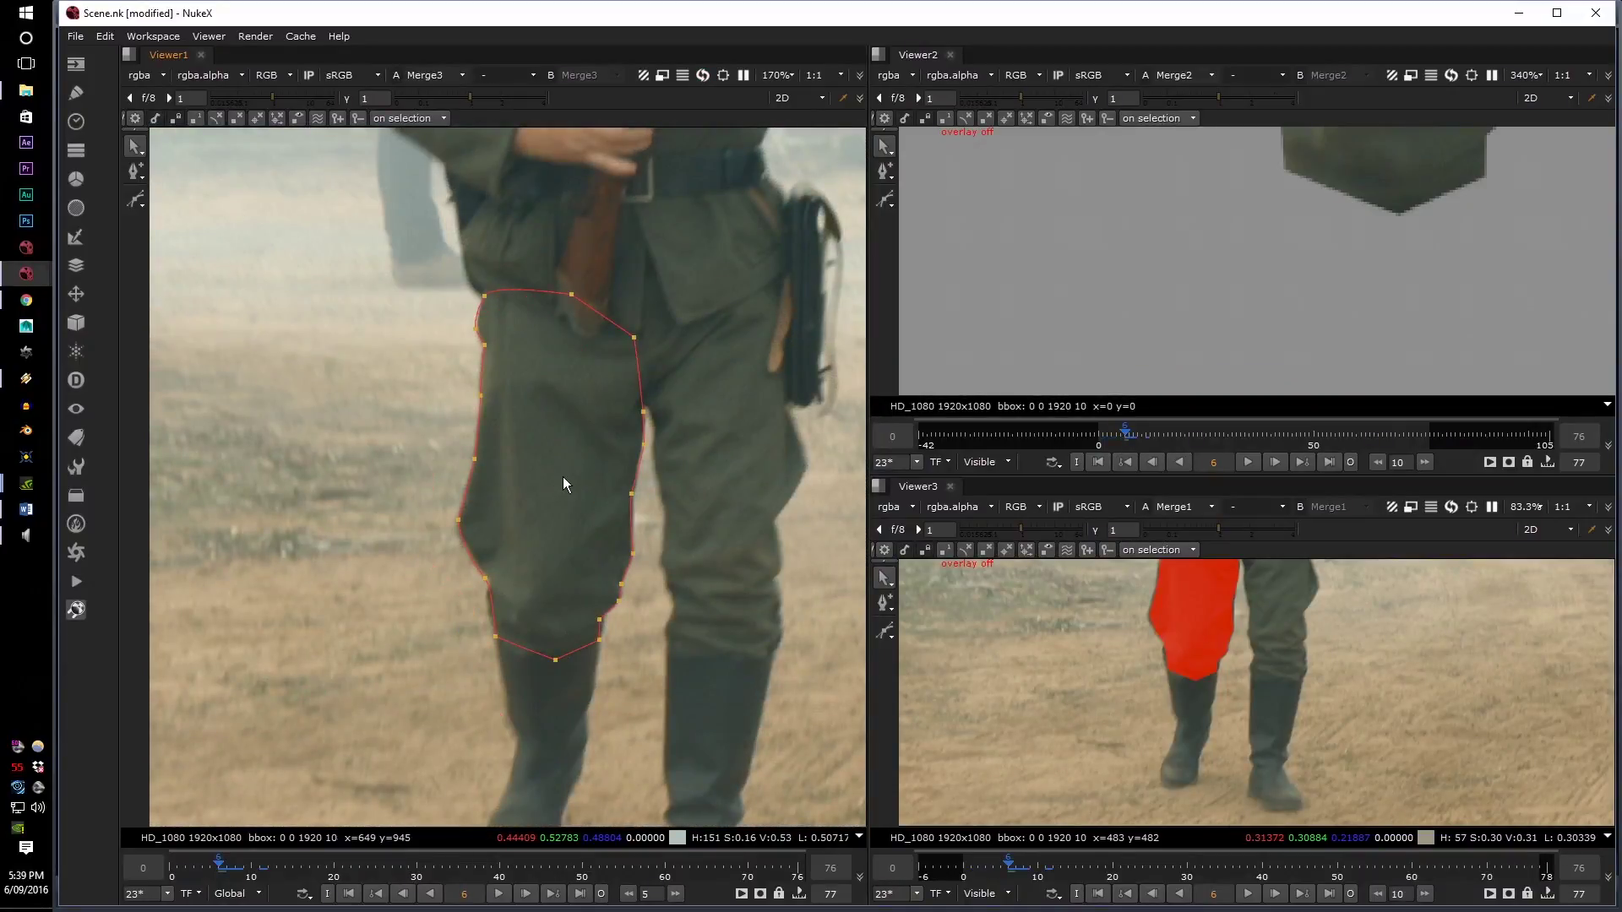
{"action": "key", "text": "Right"}
{"action": "key", "text": "Left"}
{"action": "key", "text": "Right"}
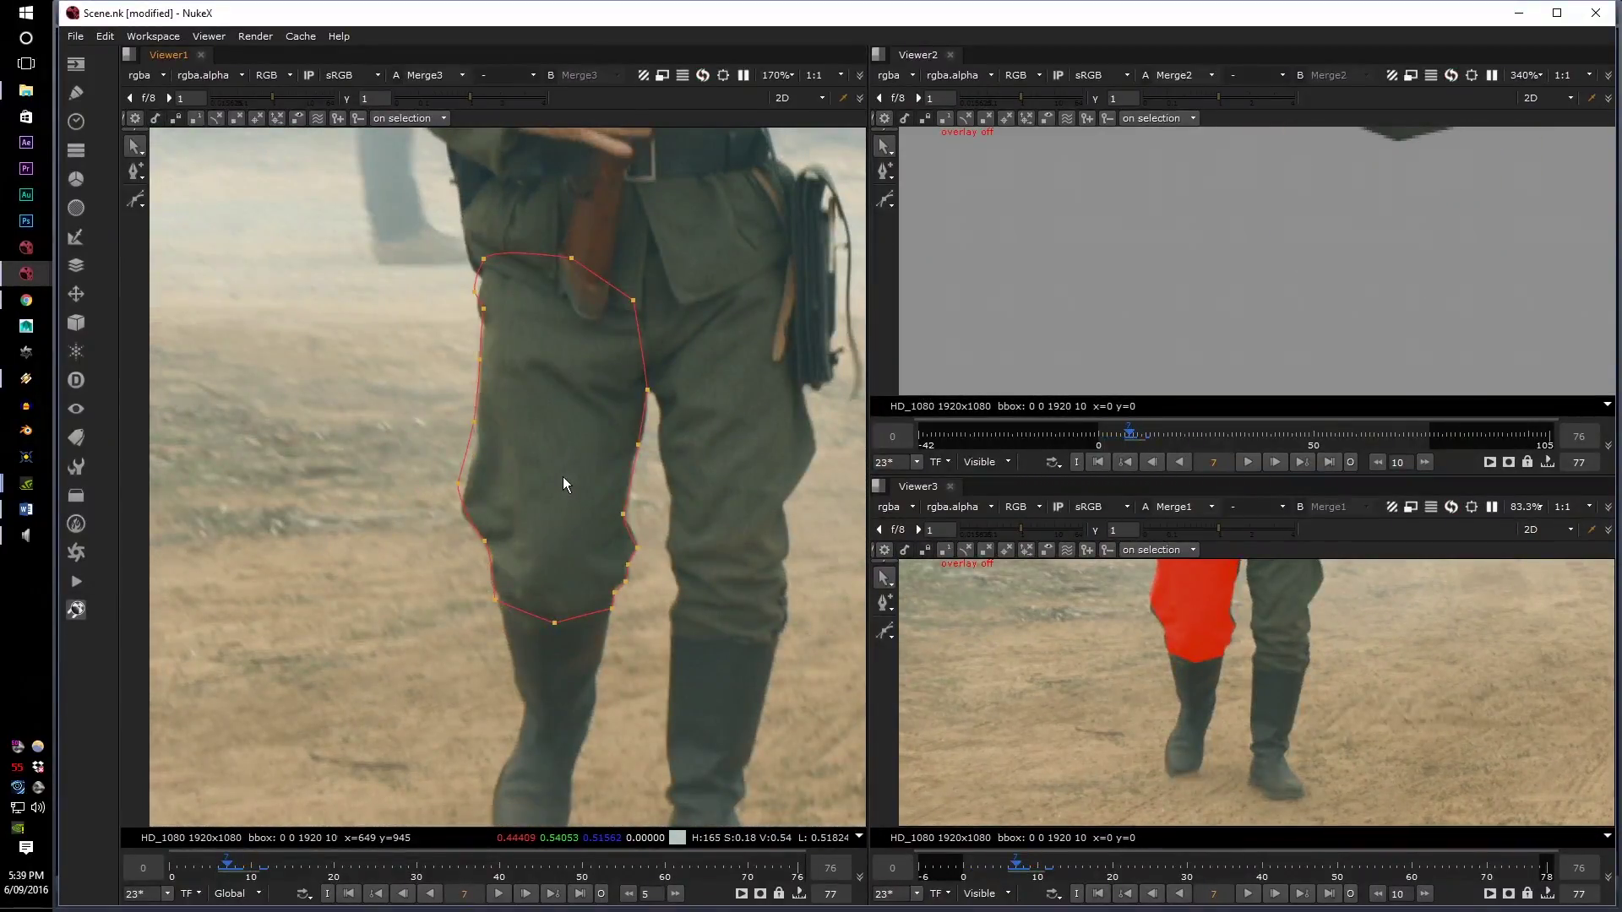
{"action": "key", "text": "Right"}
{"action": "key", "text": "Right"}
{"action": "key", "text": "Right"}
{"action": "key", "text": "Right"}
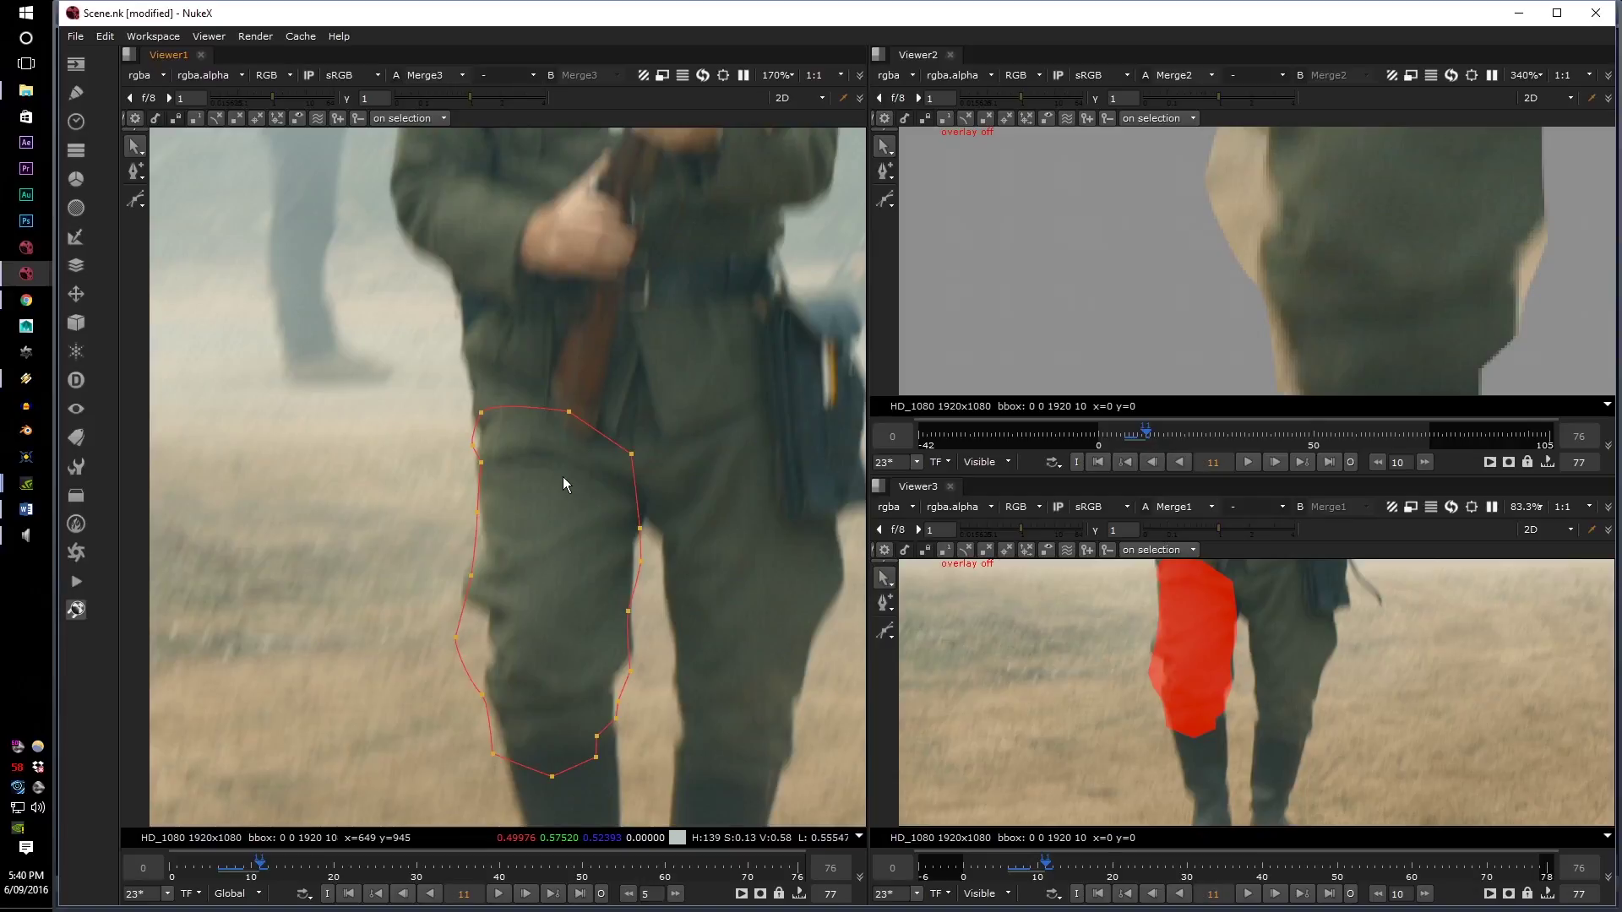
- Compare the leg shape with the moving trouser leg back and forth between frames 8 and 12
{"action": "scroll", "coordinate": [590, 363], "scroll_direction": "down", "scroll_amount": 3}
{"action": "key", "text": "Right"}
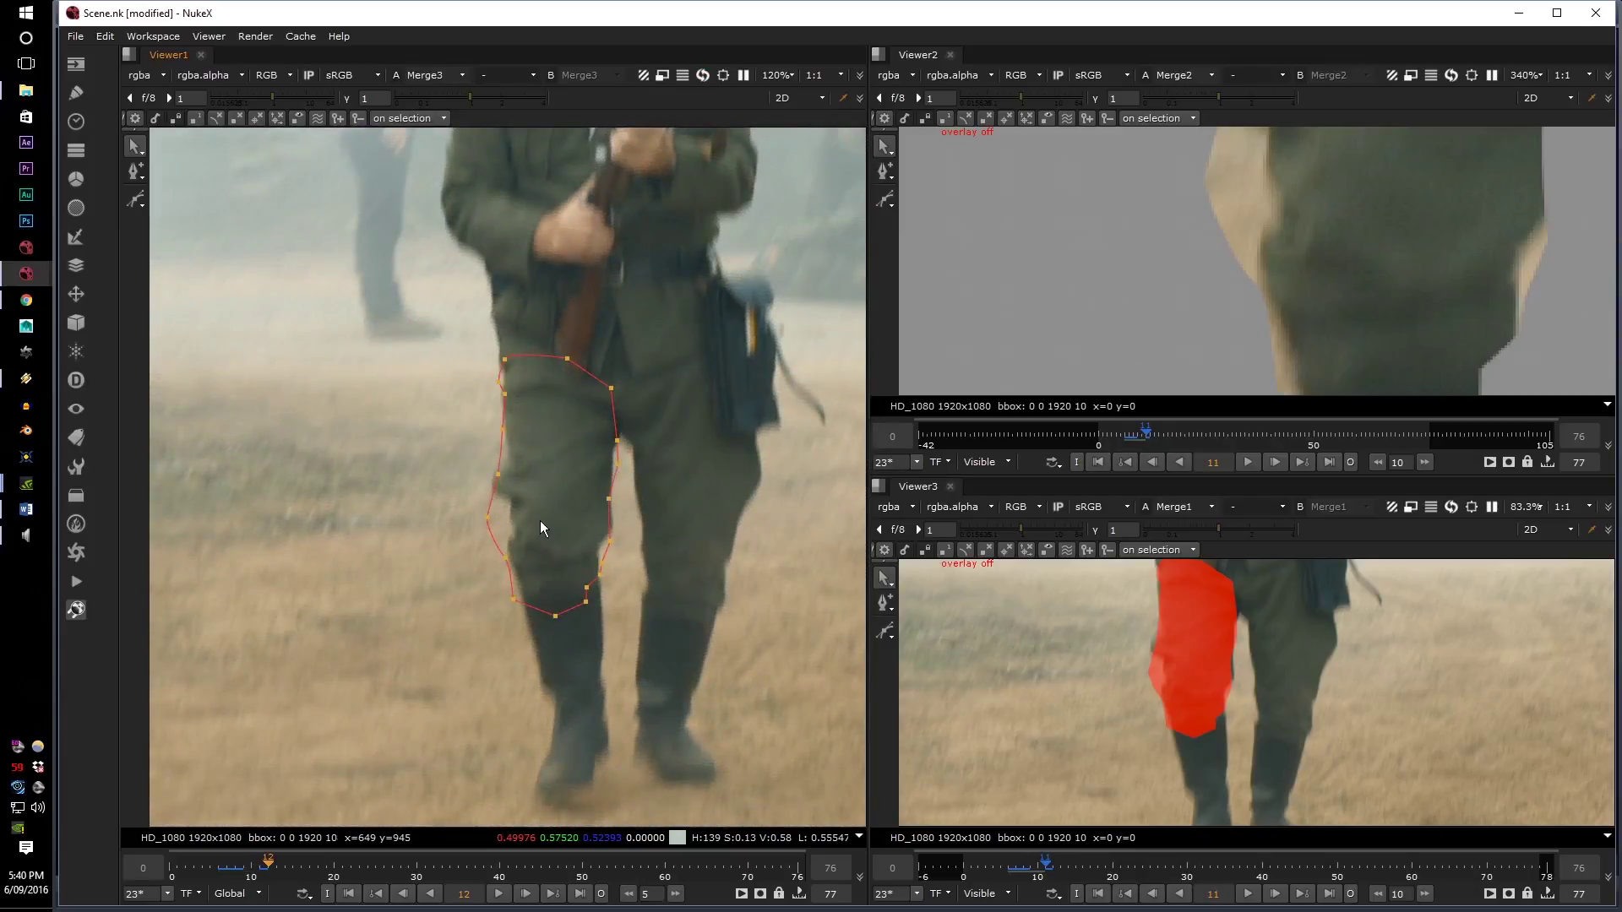
{"action": "key", "text": "Right"}
{"action": "key", "text": "Left"}
{"action": "key", "text": "Left"}
{"action": "key", "text": "Left"}
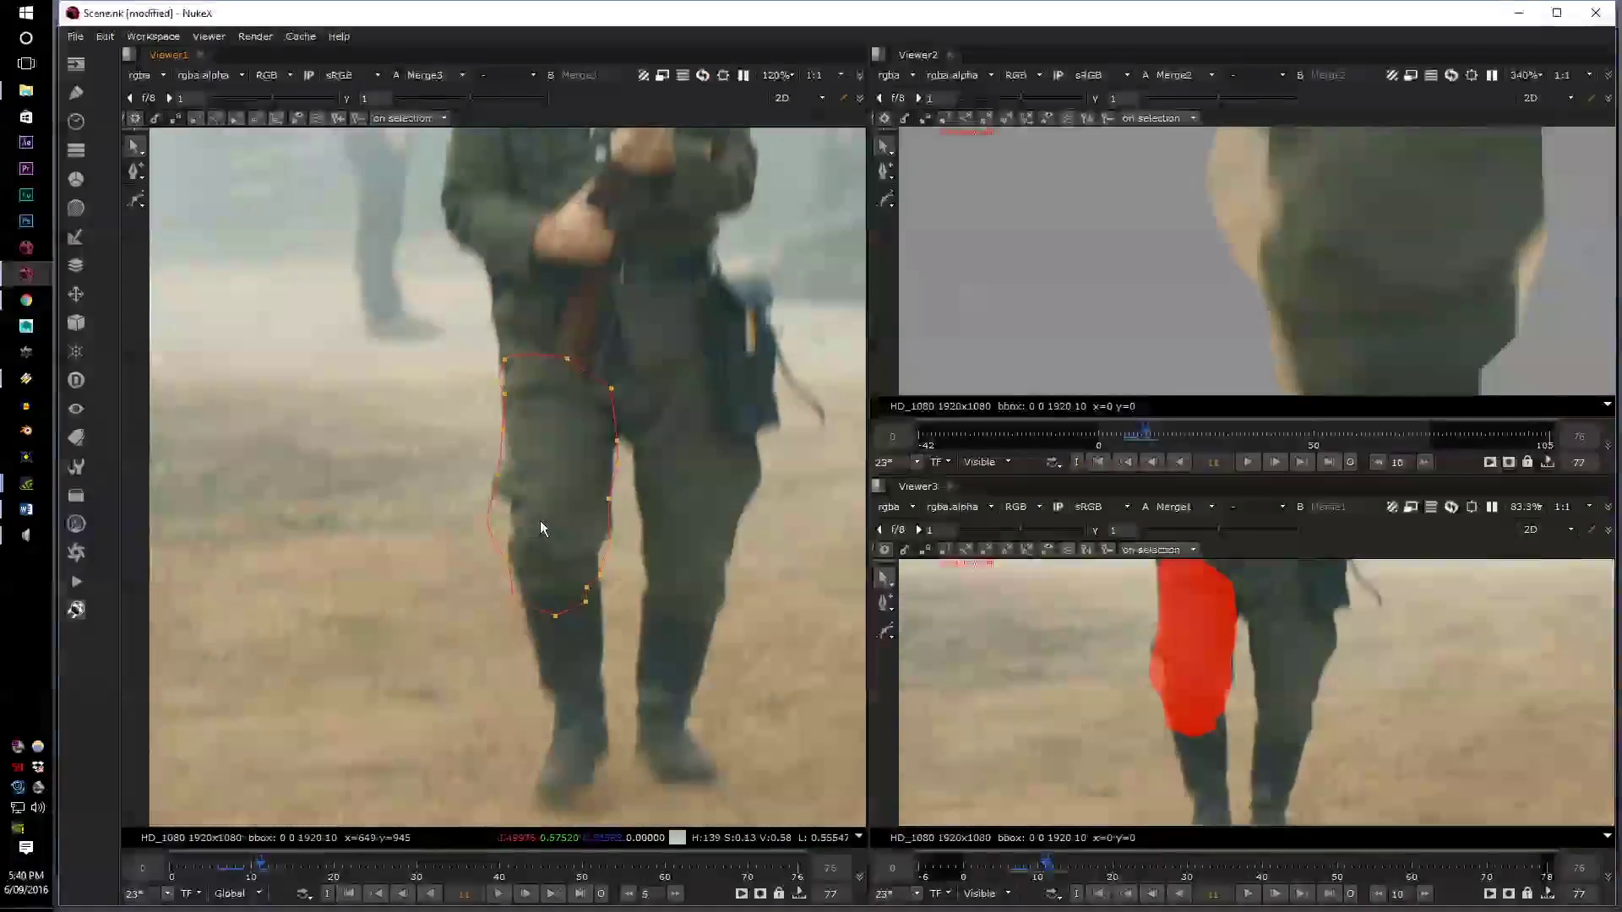
{"action": "key", "text": "Left"}
{"action": "key", "text": "Right"}
{"action": "key", "text": "Right"}
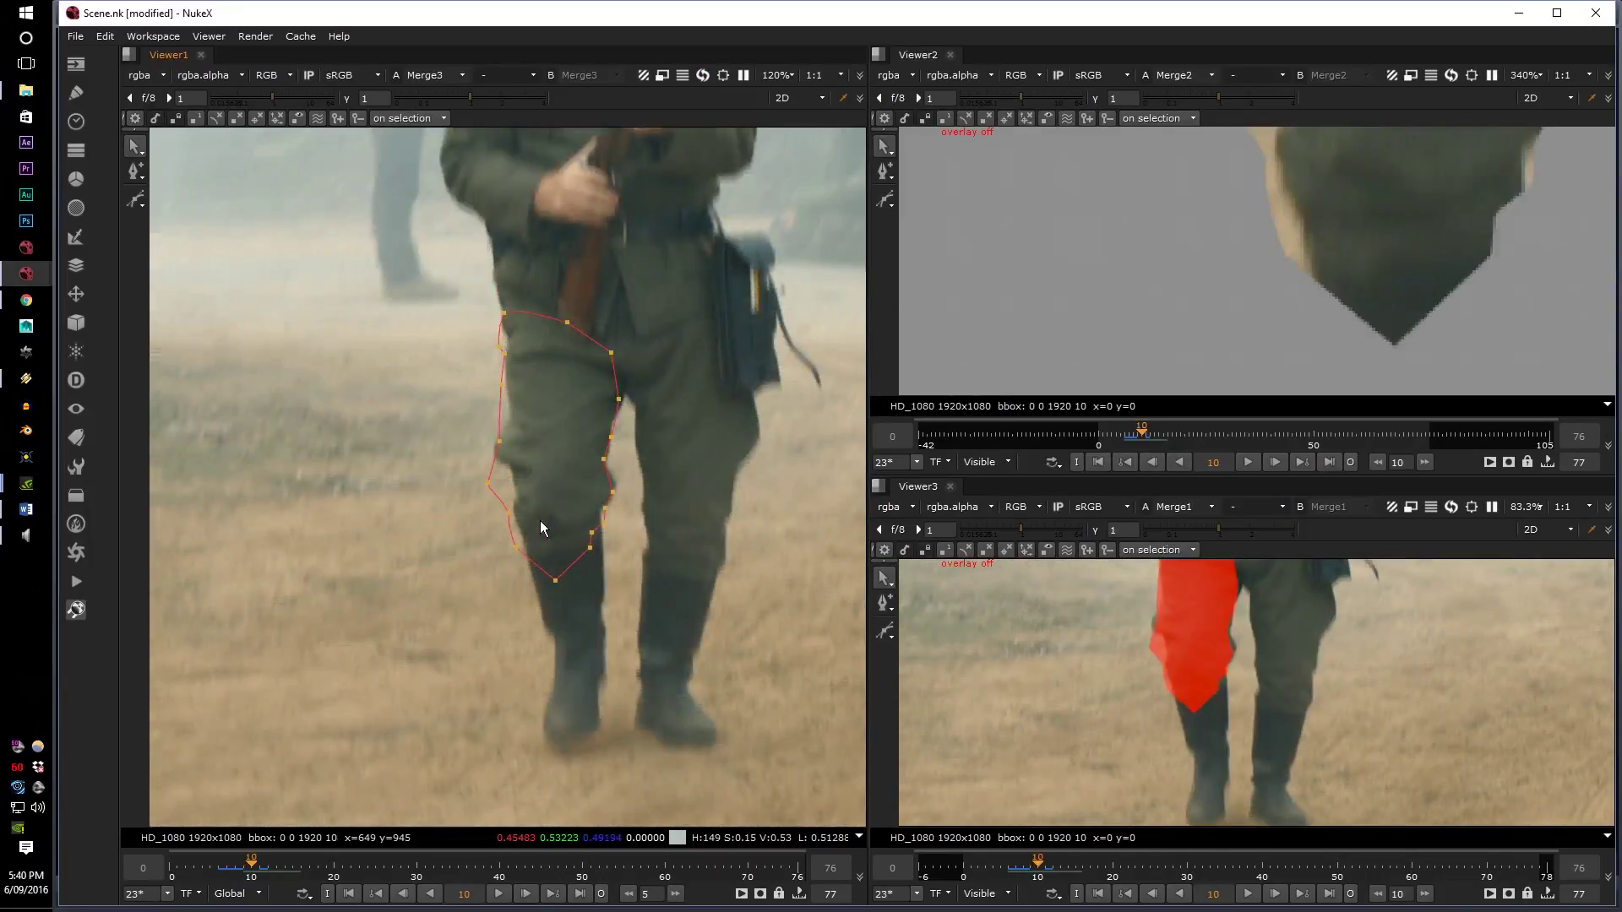
{"action": "key", "text": "Left"}
{"action": "key", "text": "Left"}
{"action": "key", "text": "Right"}
{"action": "key", "text": "Right"}
{"action": "key", "text": "Right"}
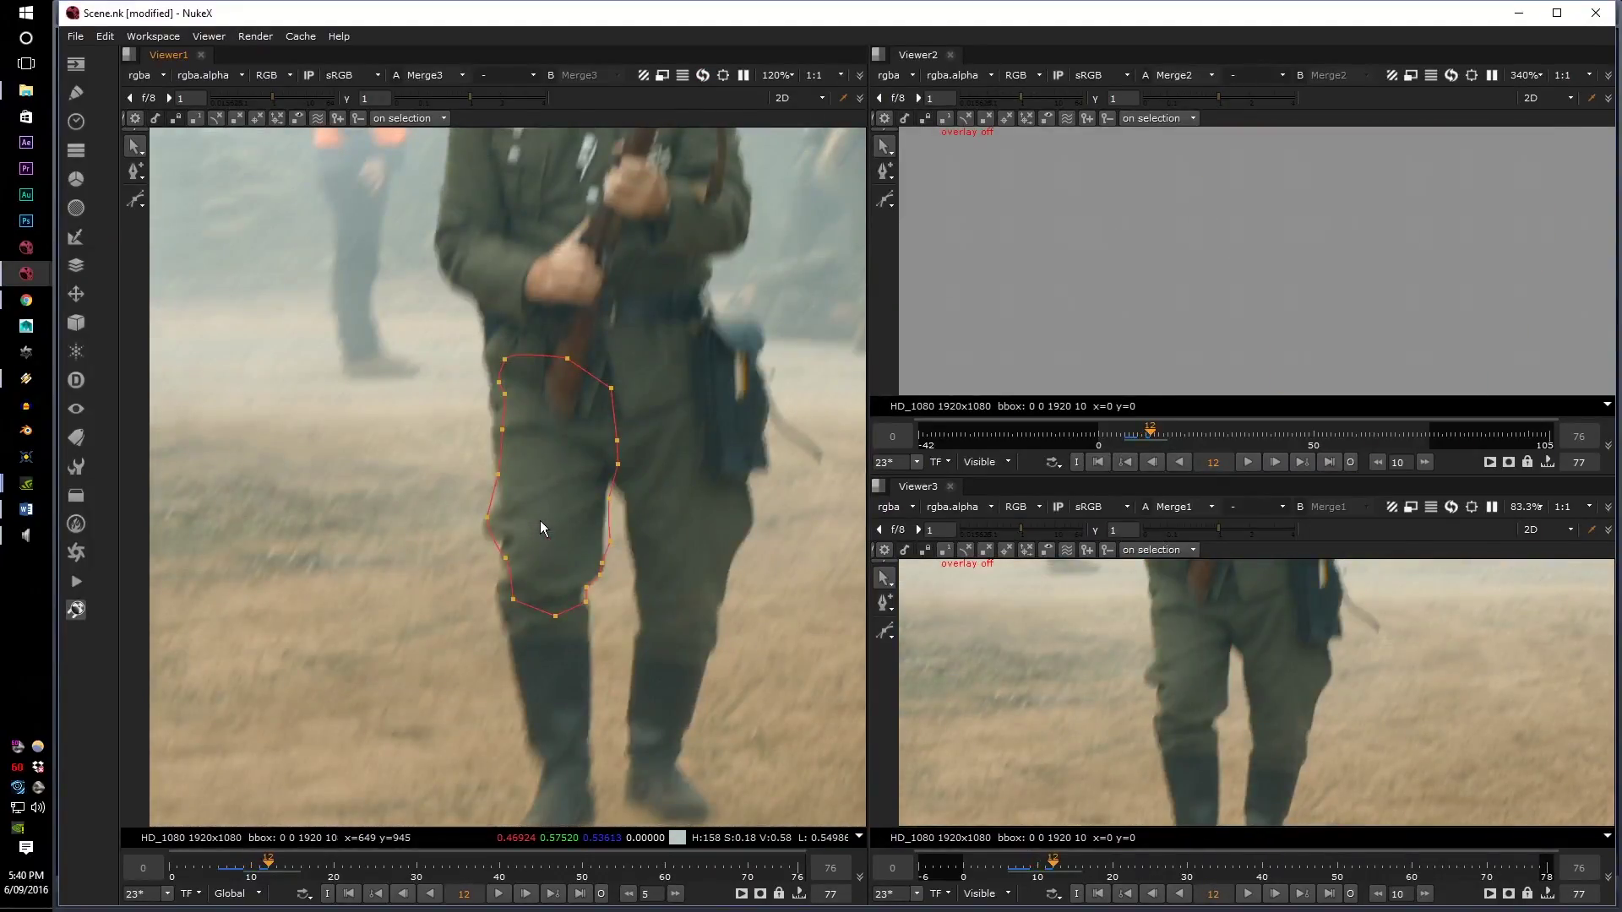
{"action": "key", "text": "Left"}
{"action": "key", "text": "Left"}
{"action": "key", "text": "Left"}
{"action": "key", "text": "Left"}
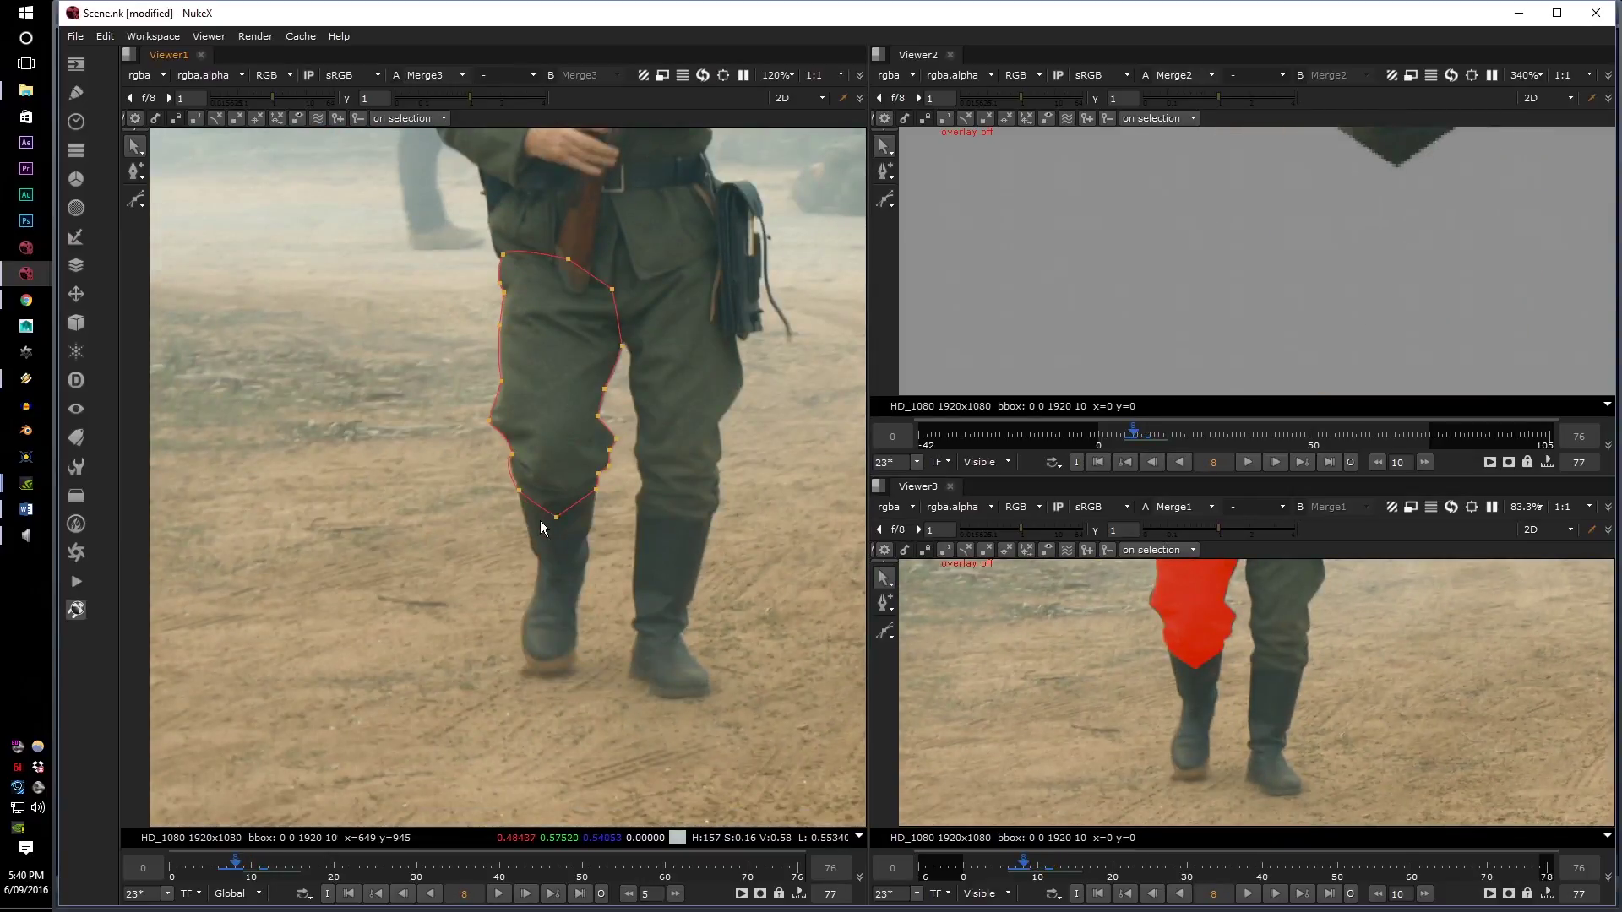
{"action": "key", "text": "Right"}
{"action": "key", "text": "Right"}
{"action": "key", "text": "Right"}
{"action": "key", "text": "Right"}
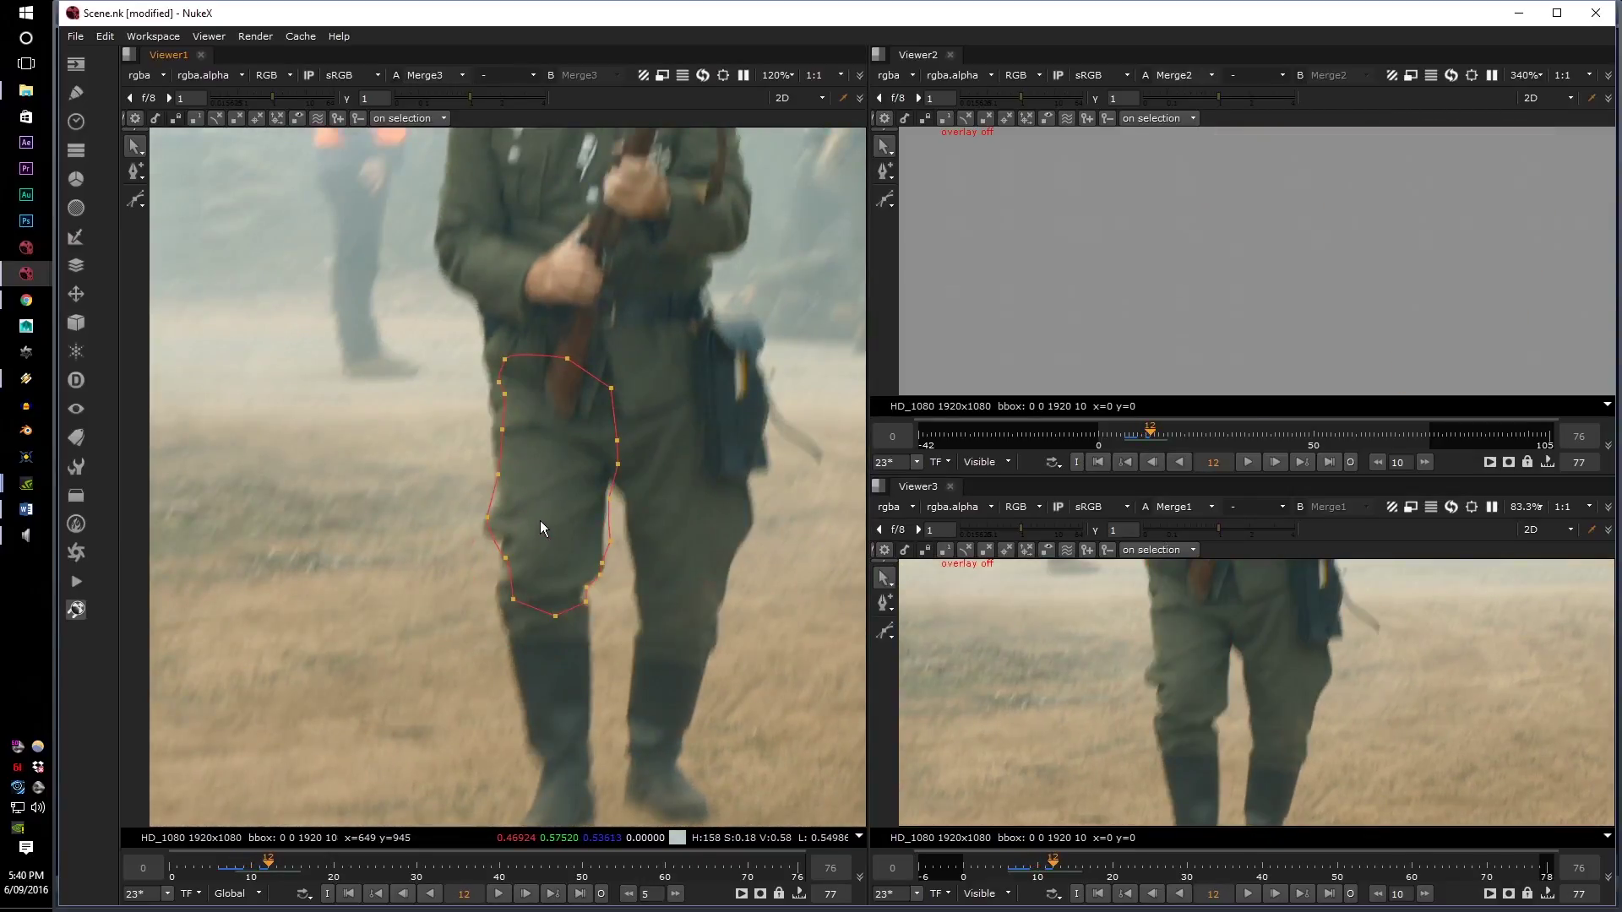
{"action": "key", "text": "Left"}
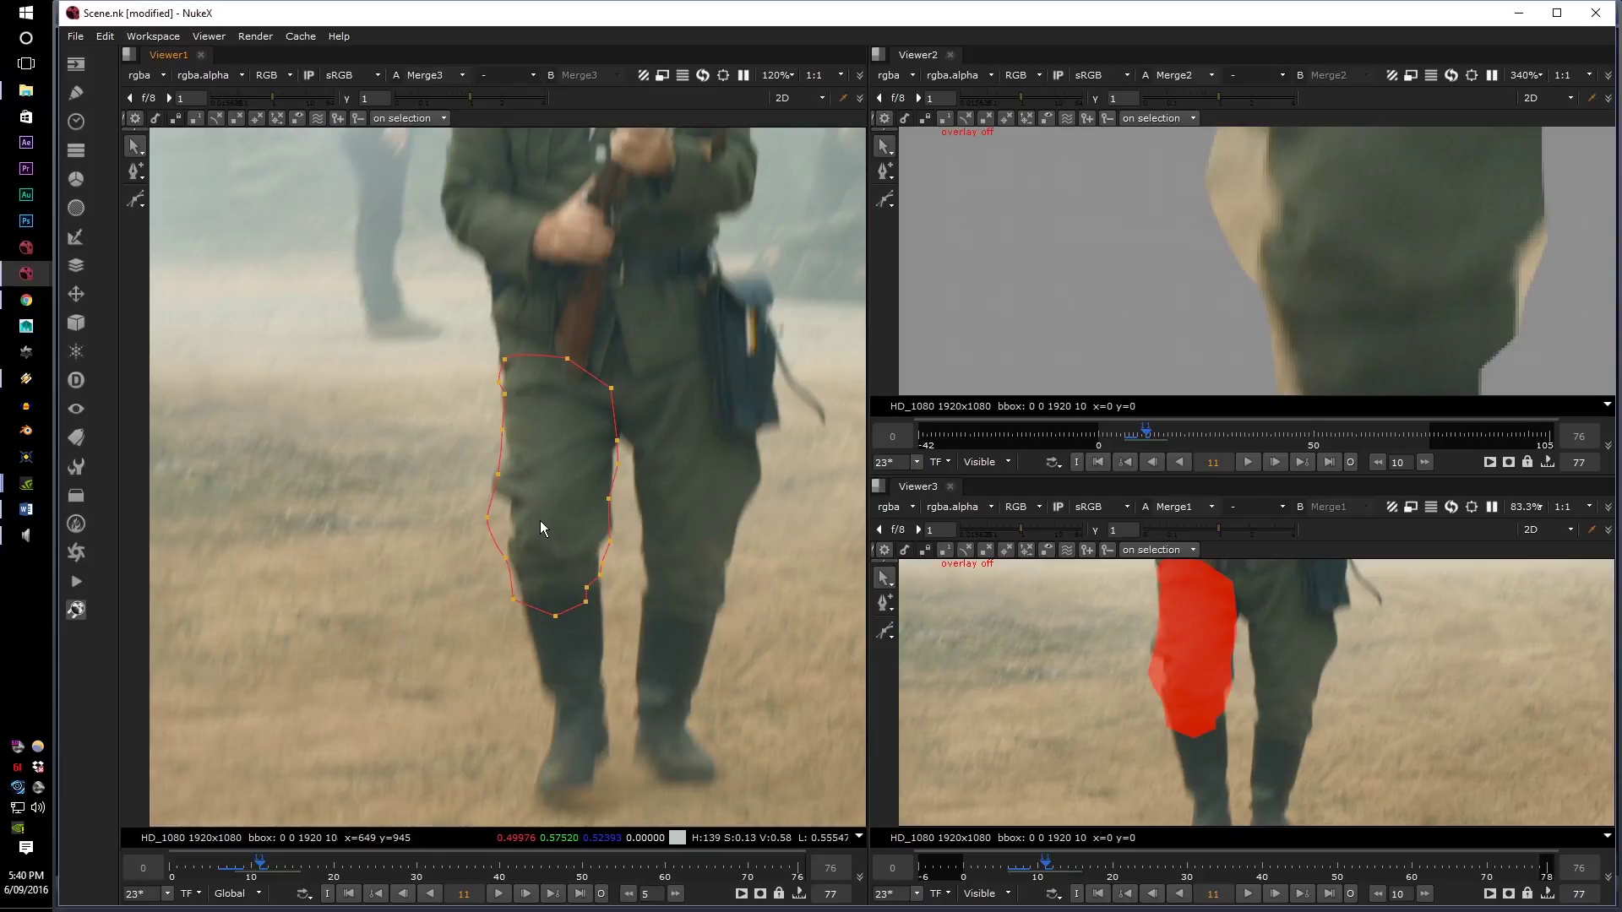
- Examine the whole soldier from frame 11 onward, looking closely at the head, shoulders and arms at frame 14
{"action": "middle_click_drag", "start_coordinate": [600, 403], "coordinate": [589, 488]}
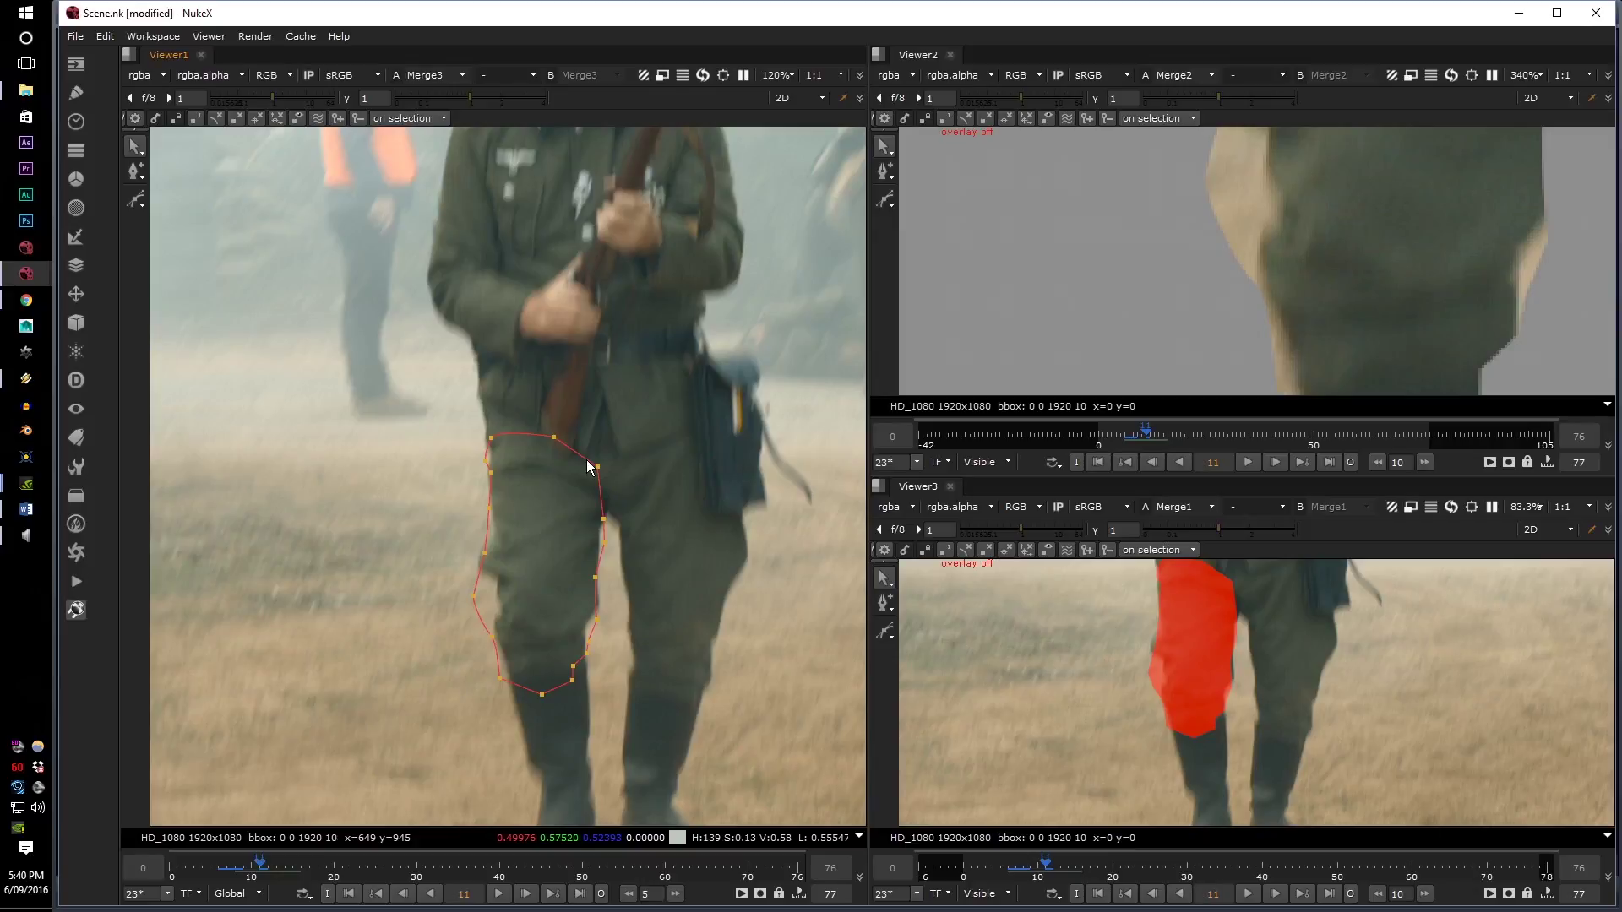
{"action": "scroll", "coordinate": [587, 460], "scroll_direction": "down", "scroll_amount": 3}
{"action": "middle_click_drag", "start_coordinate": [616, 434], "coordinate": [596, 474]}
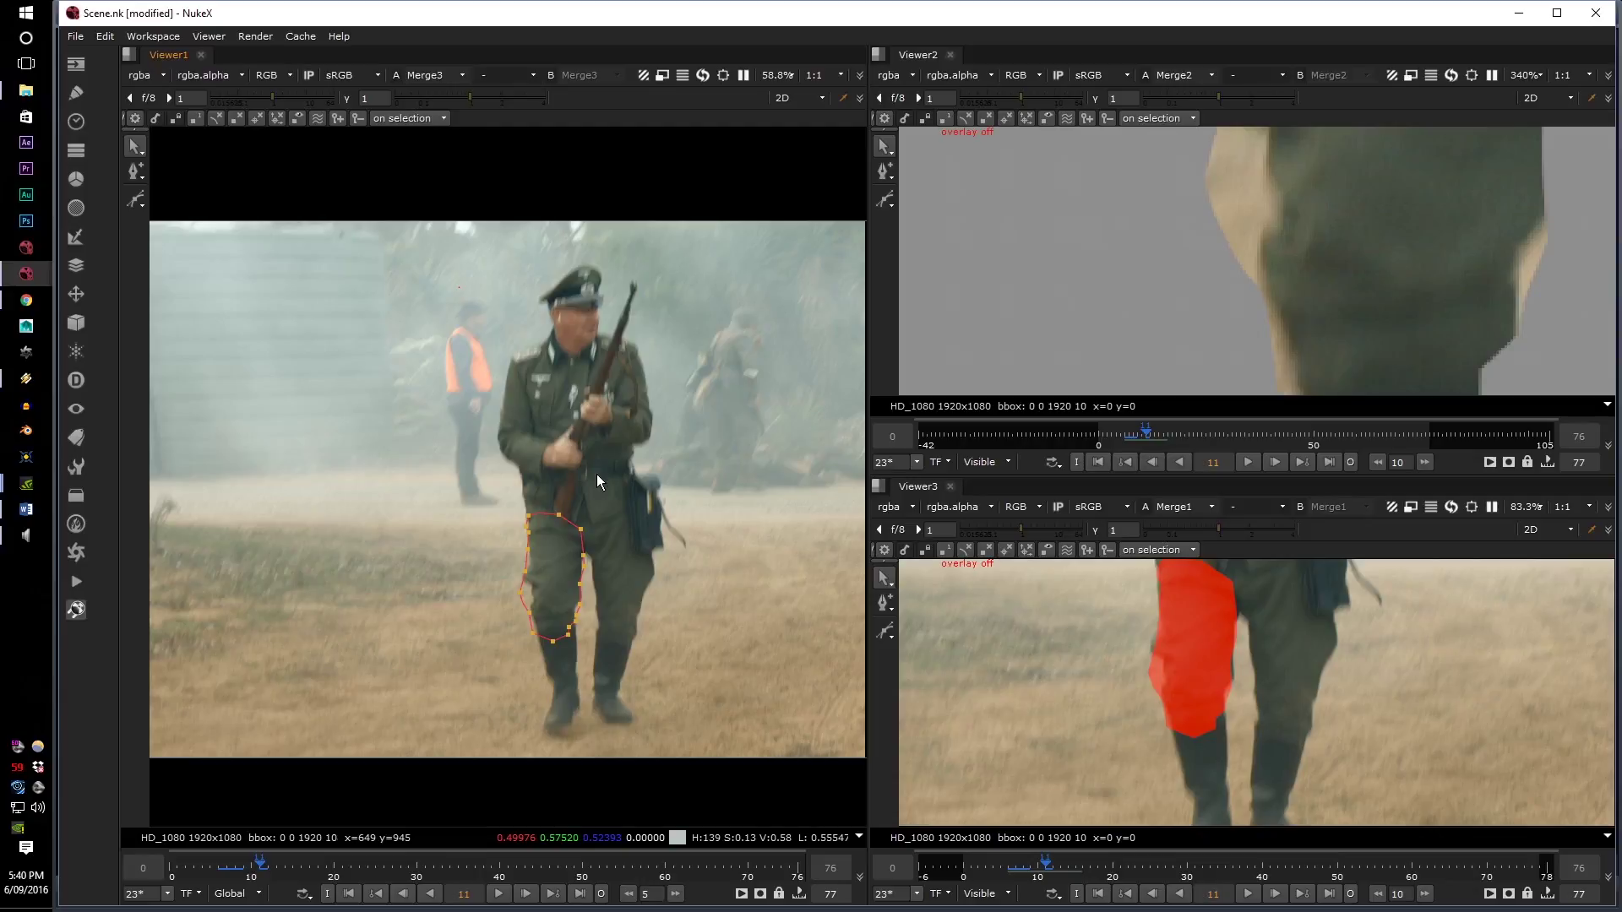
{"action": "scroll", "coordinate": [551, 546], "scroll_direction": "up", "scroll_amount": 3}
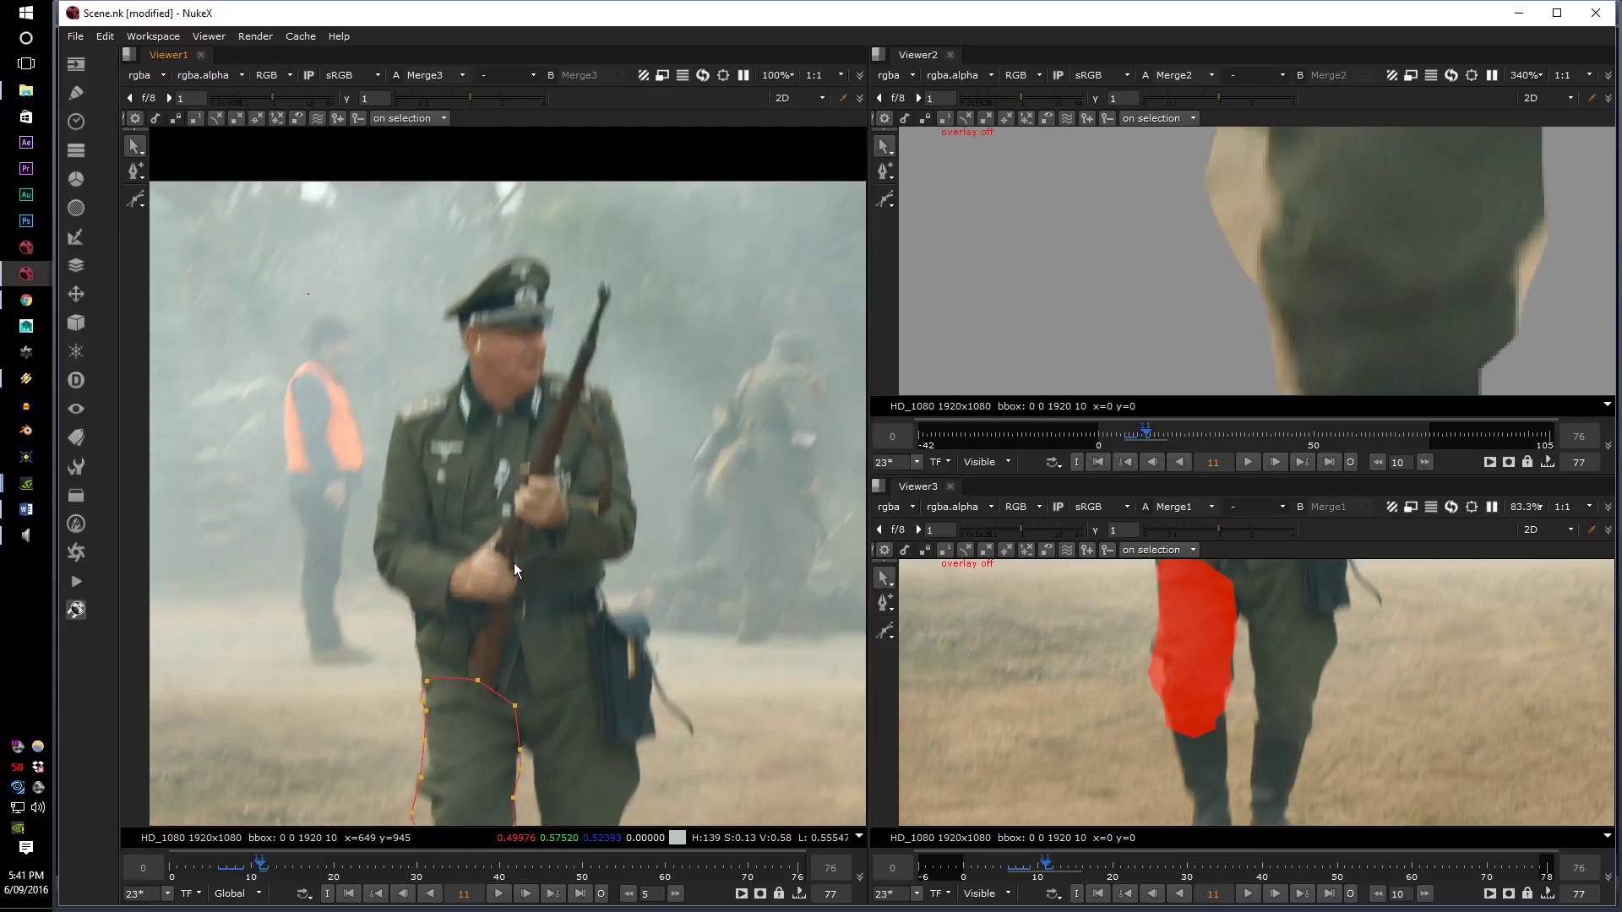
{"action": "key", "text": "Right"}
{"action": "key", "text": "Right"}
{"action": "key", "text": "Right"}
{"action": "key", "text": "Right"}
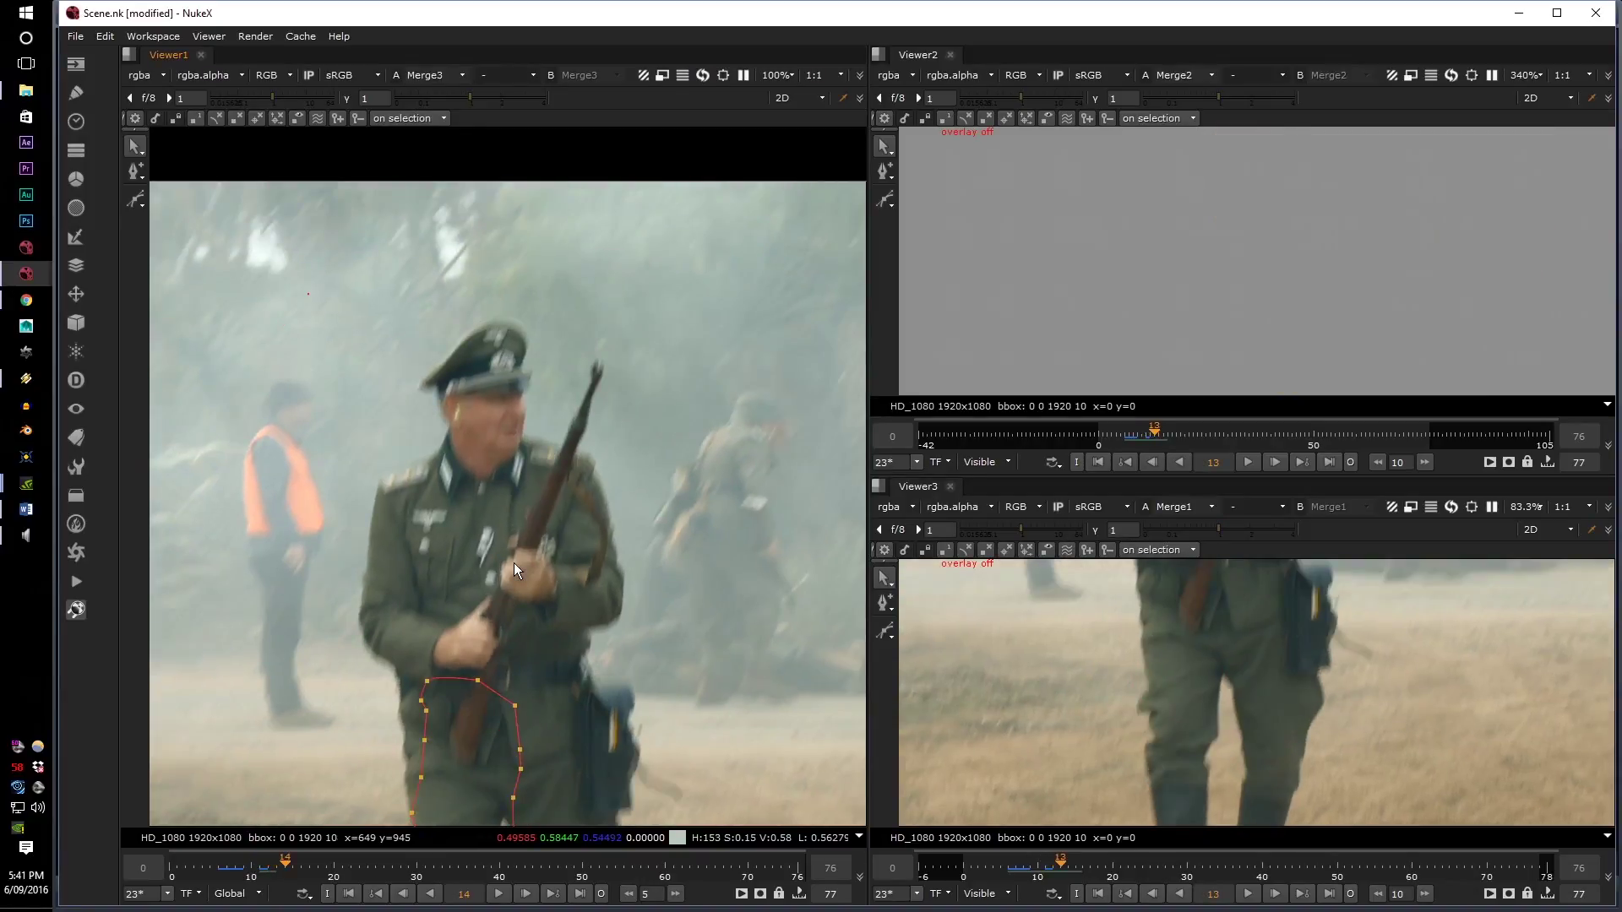
{"action": "key", "text": "Left"}
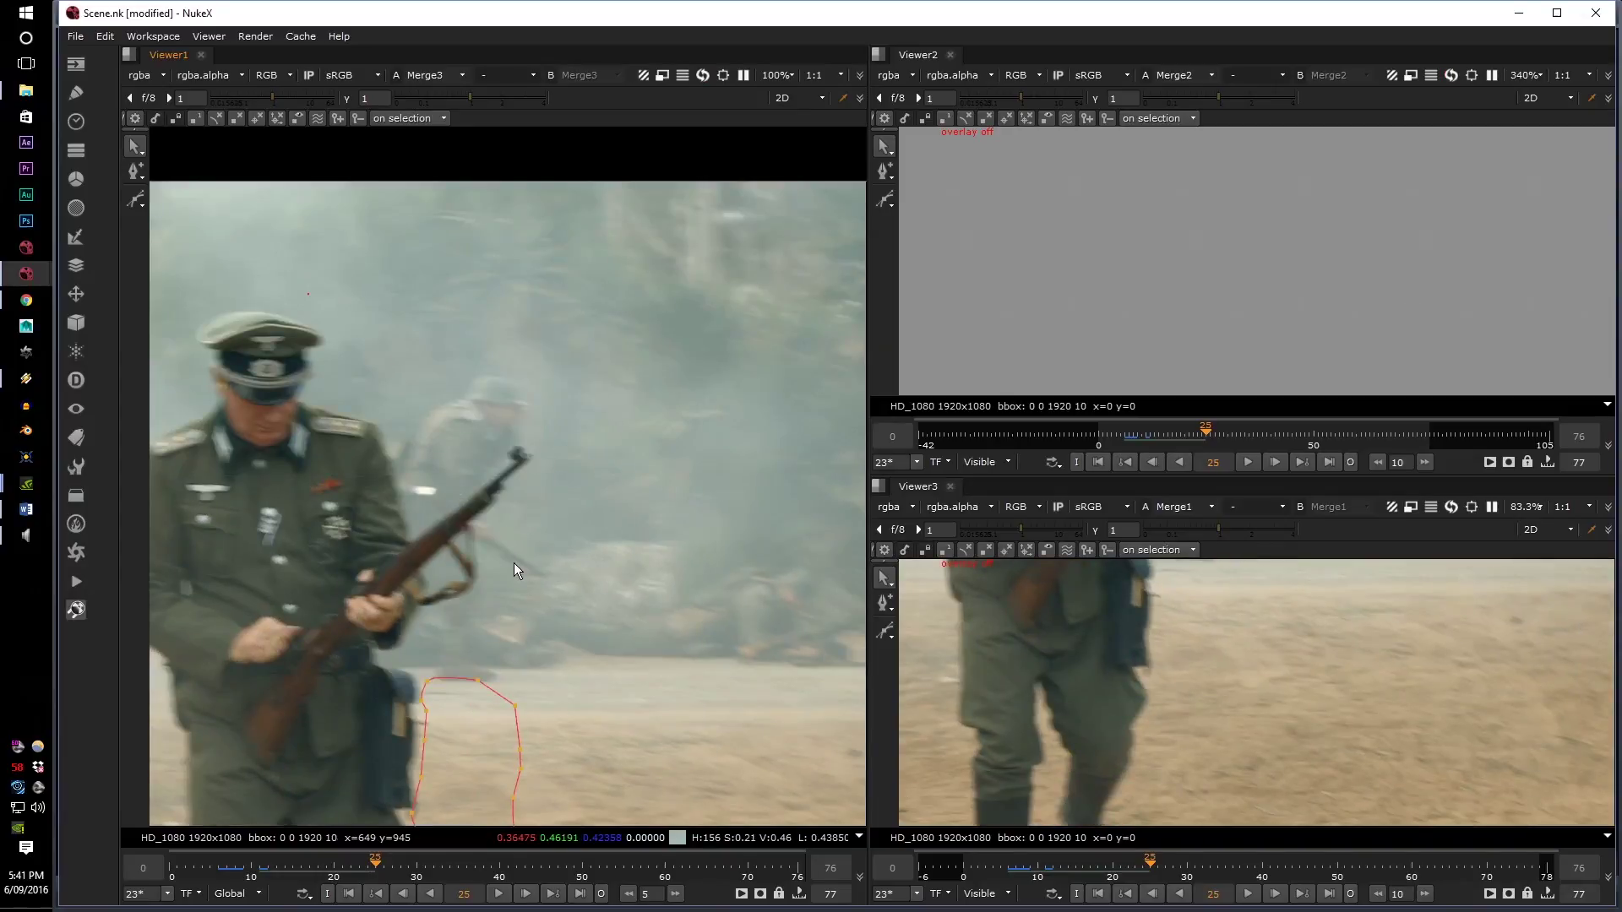
{"action": "scroll", "coordinate": [580, 505], "scroll_direction": "down", "scroll_amount": 1}
{"action": "middle_click_drag", "start_coordinate": [580, 506], "coordinate": [614, 502]}
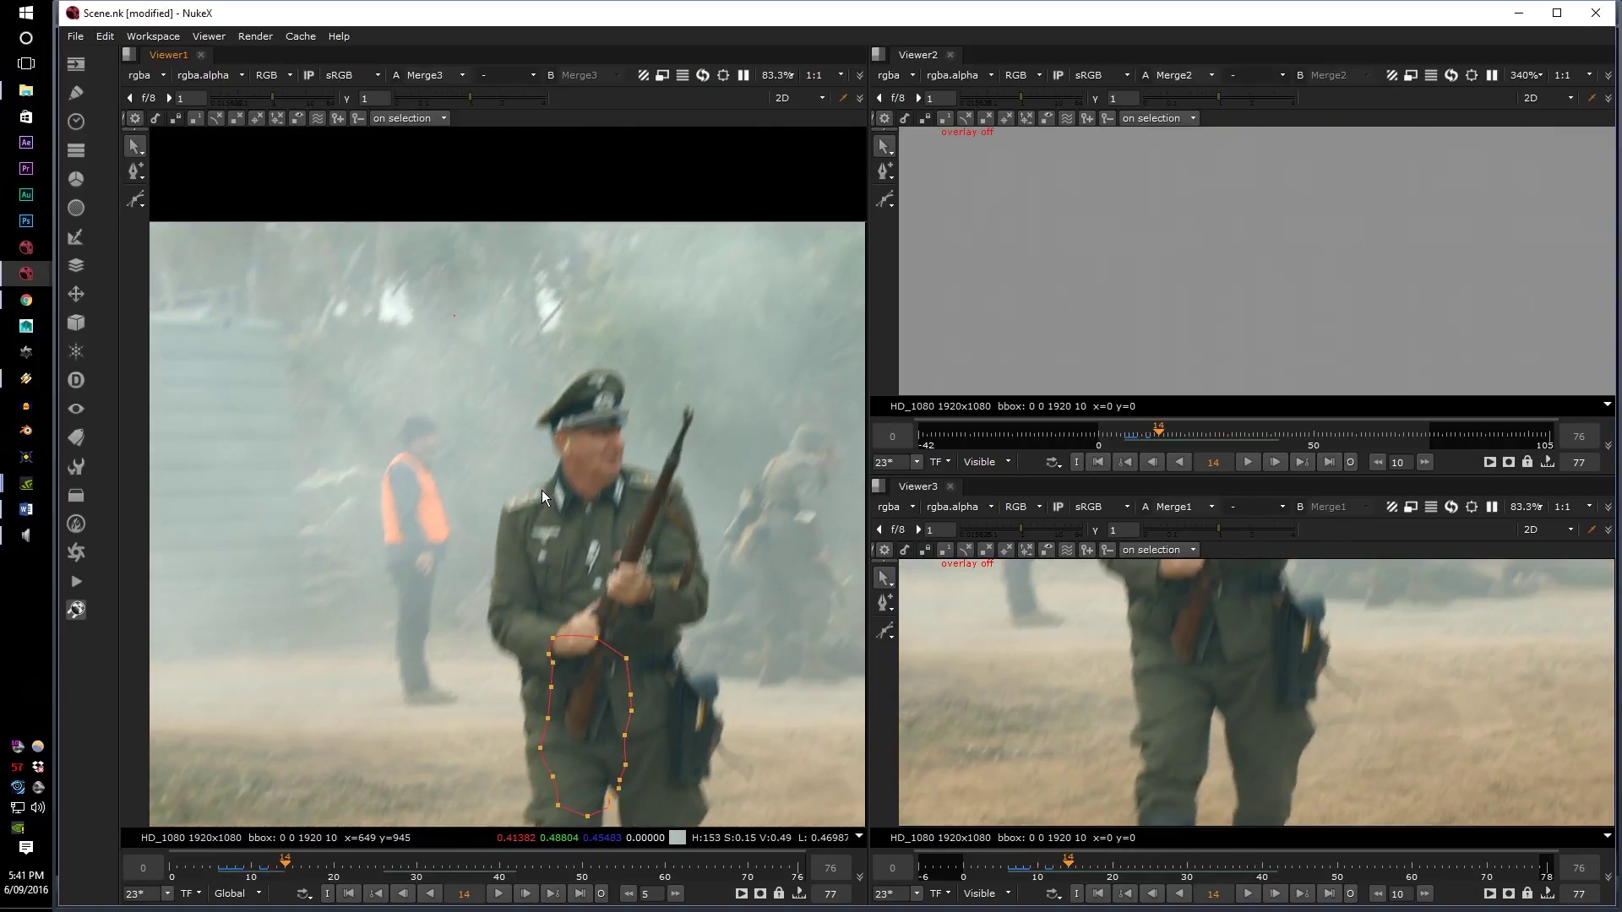
{"action": "scroll", "coordinate": [540, 490], "scroll_direction": "up", "scroll_amount": 5}
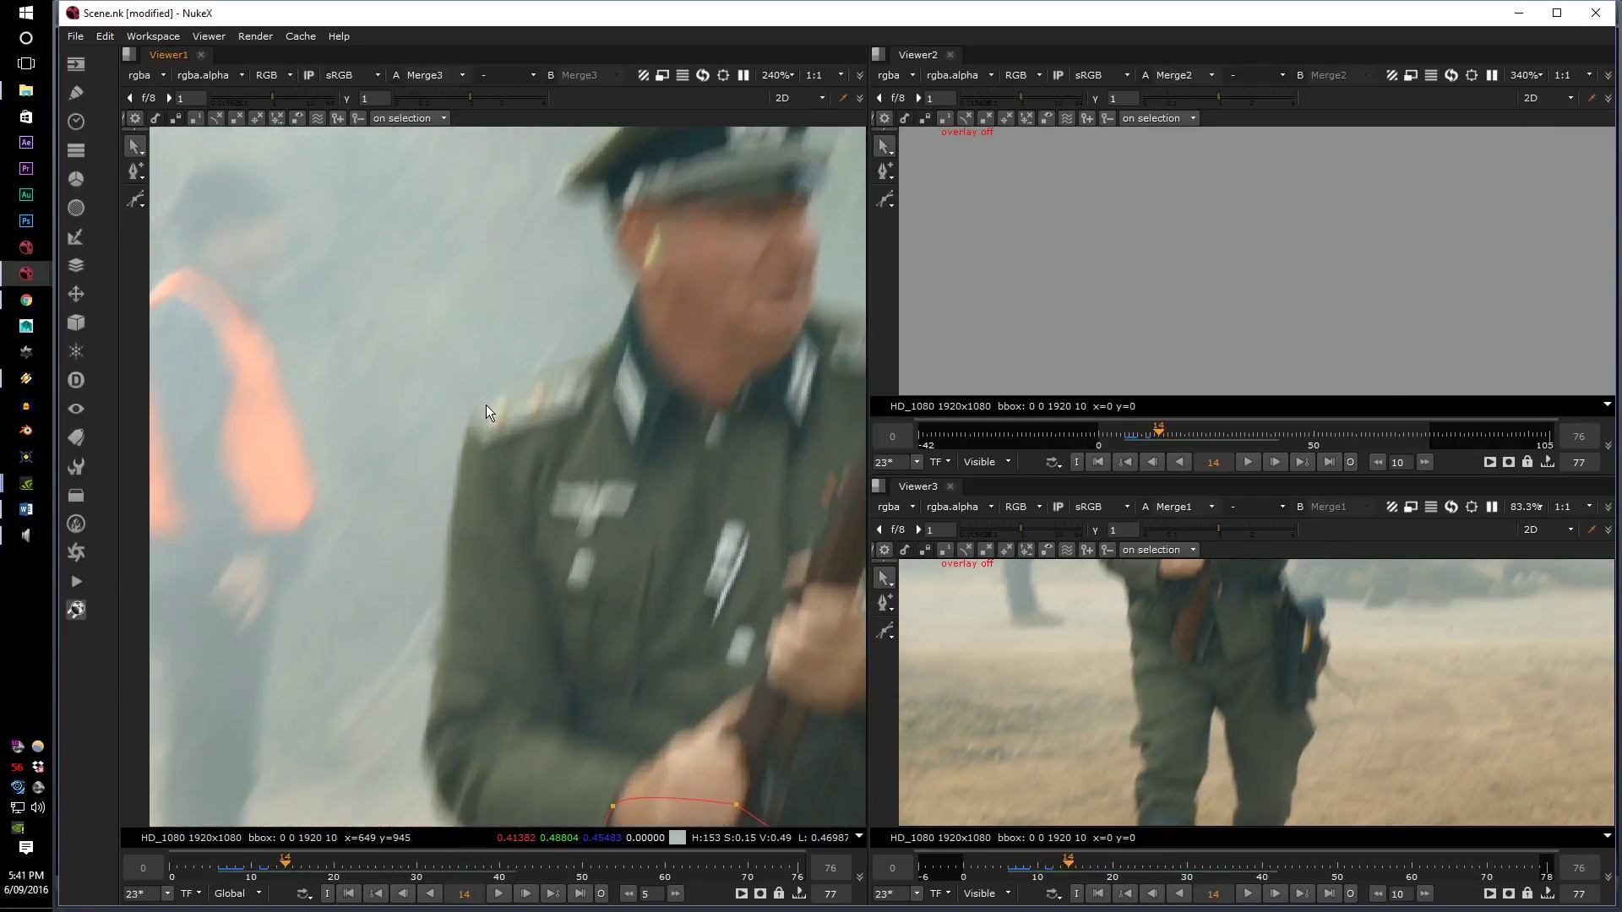
{"action": "scroll", "coordinate": [485, 404], "scroll_direction": "down", "scroll_amount": 6}
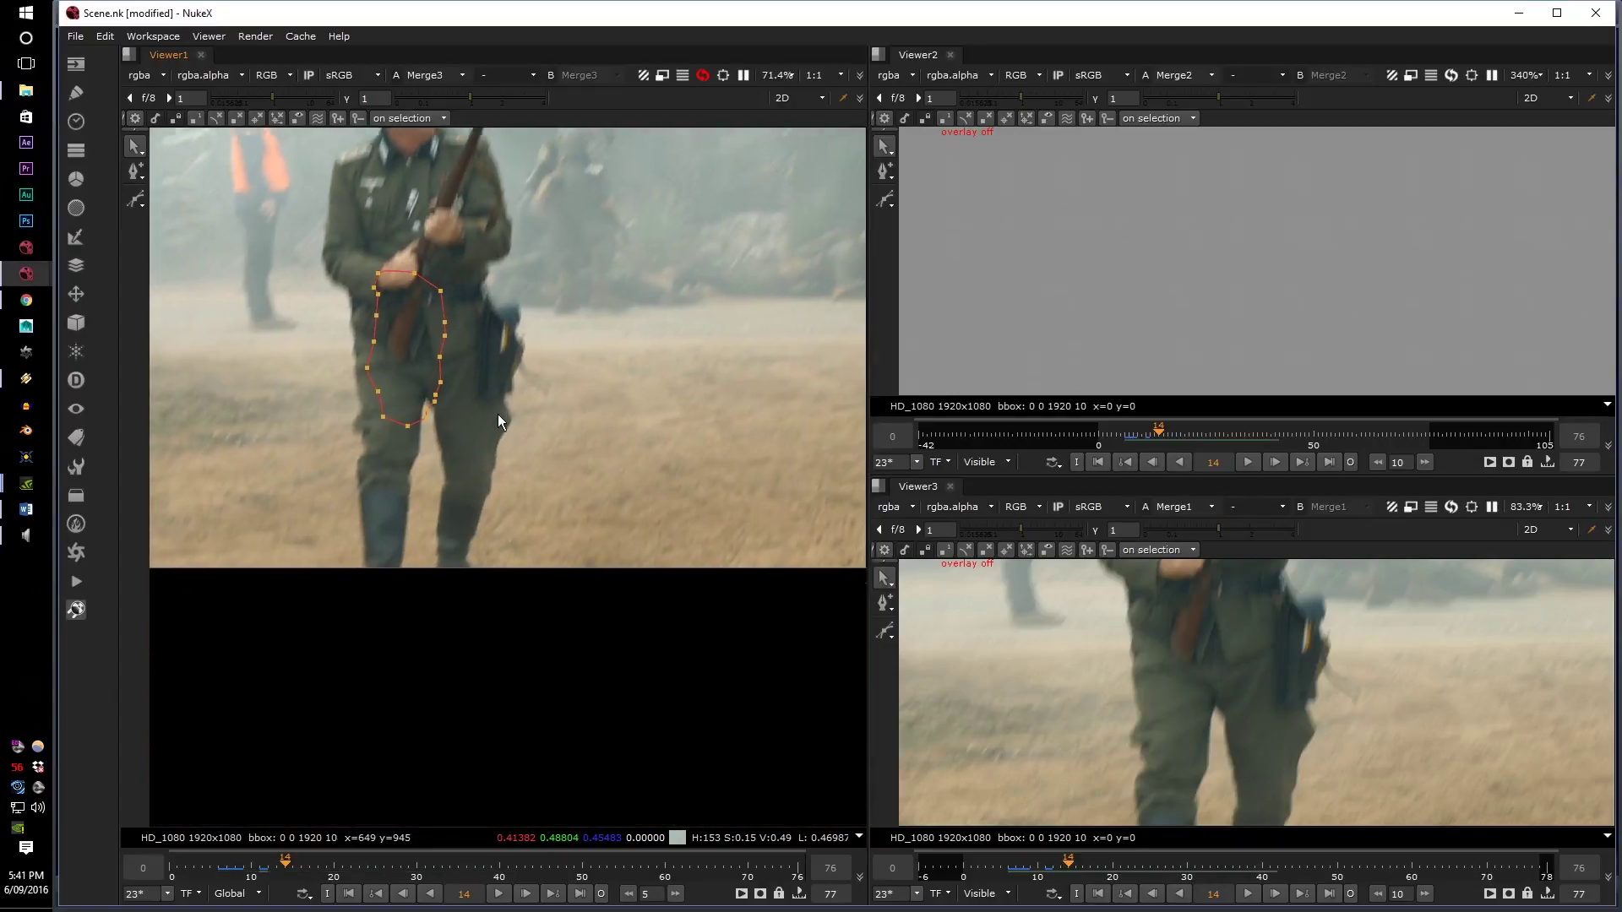
{"action": "scroll", "coordinate": [464, 481], "scroll_direction": "up", "scroll_amount": 3}
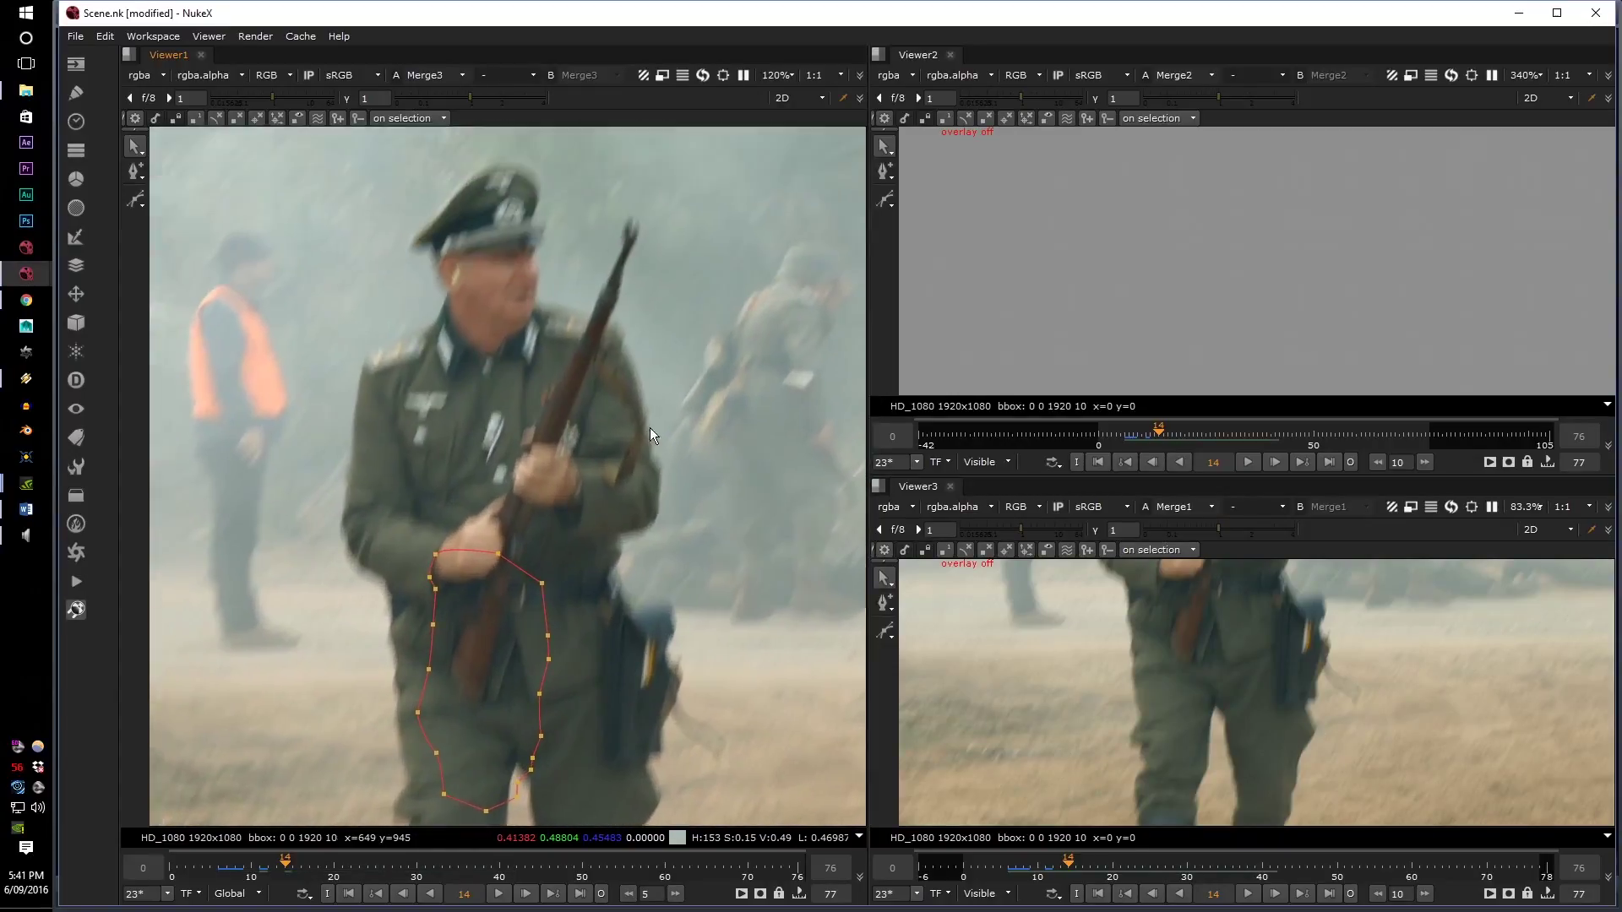
{"action": "middle_click_drag", "start_coordinate": [650, 427], "coordinate": [660, 458]}
- Play the shot forward and backward between frames 14 and 60 to study the soldier's body and rifle movement
{"action": "key", "text": "l"}
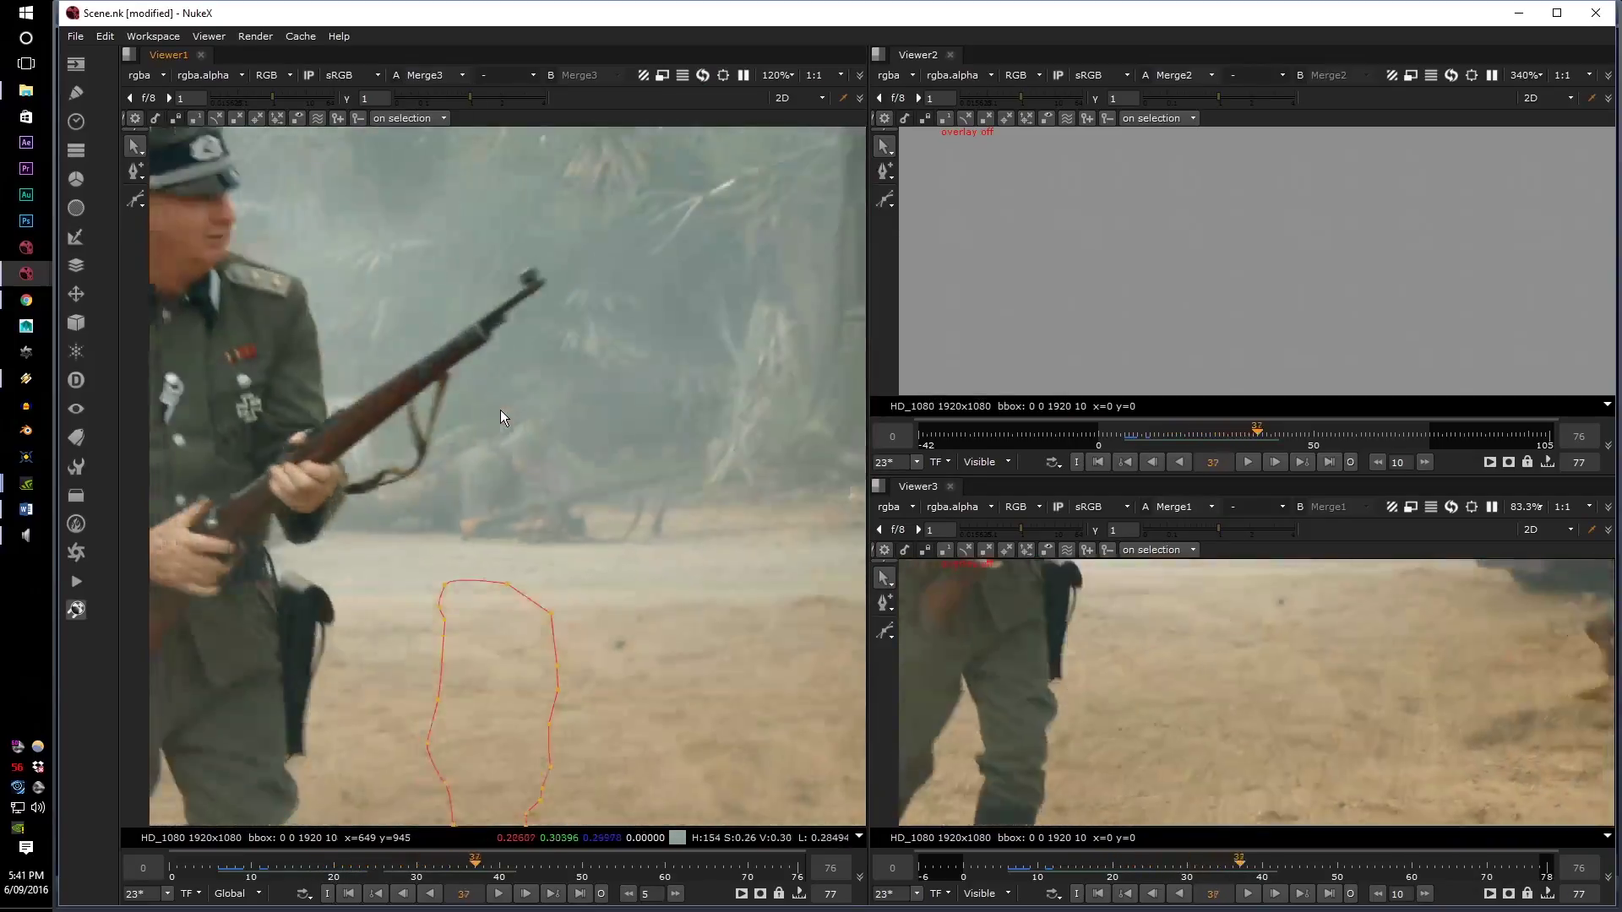
{"action": "key", "text": "k"}
{"action": "key", "text": "Left"}
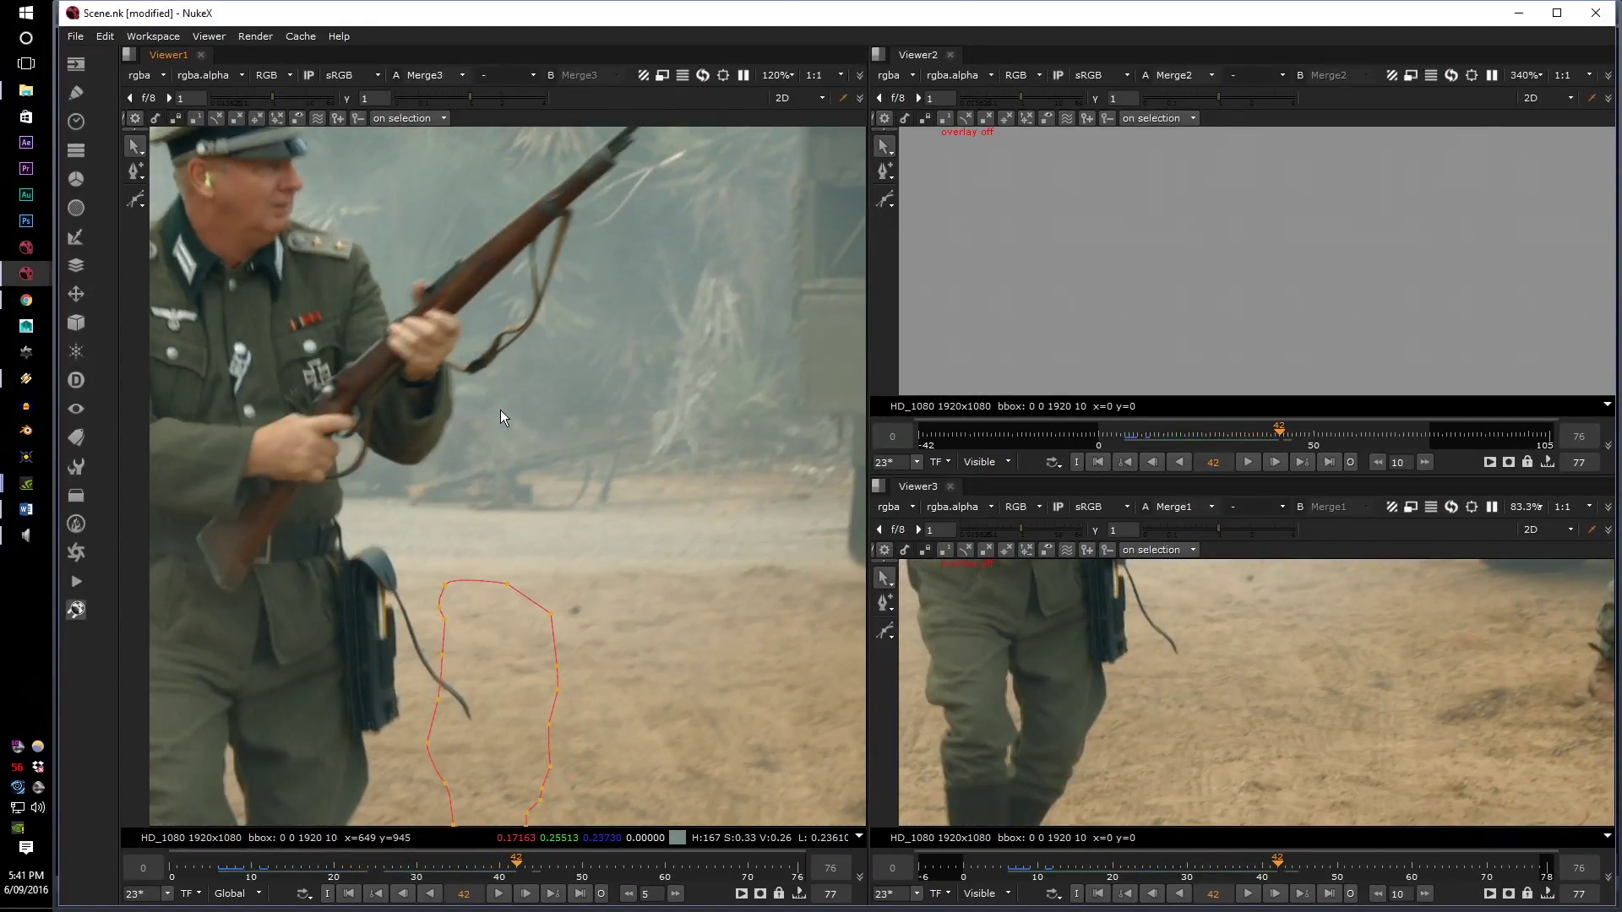
{"action": "scroll", "coordinate": [501, 409], "scroll_direction": "down", "scroll_amount": 2}
{"action": "middle_click_drag", "start_coordinate": [501, 412], "coordinate": [689, 468]}
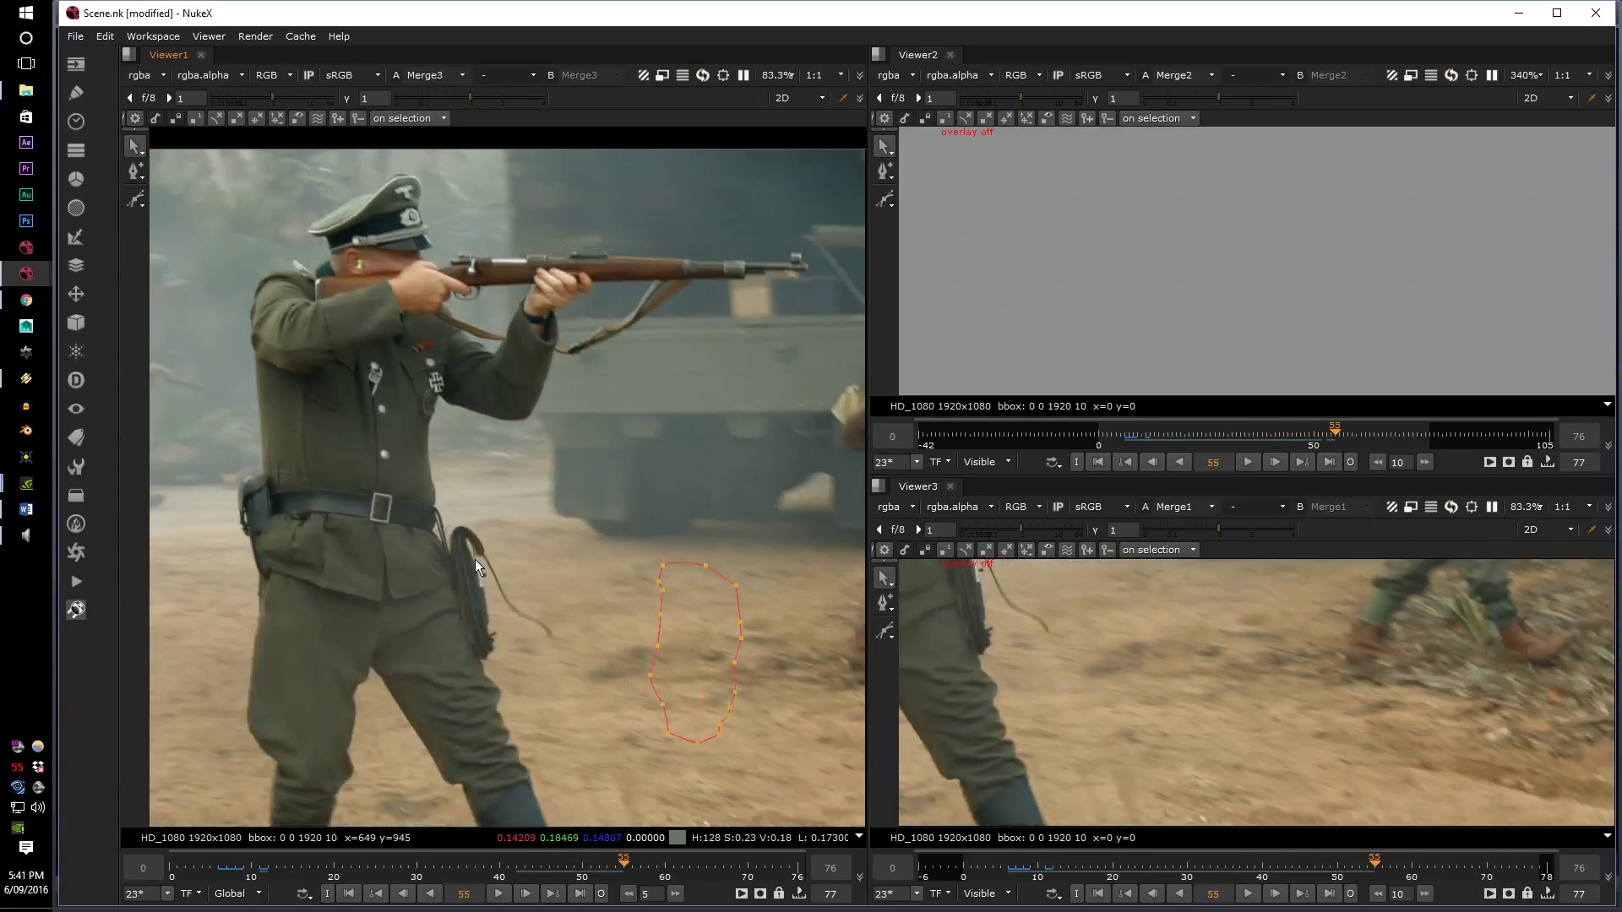
{"action": "key", "text": "j"}
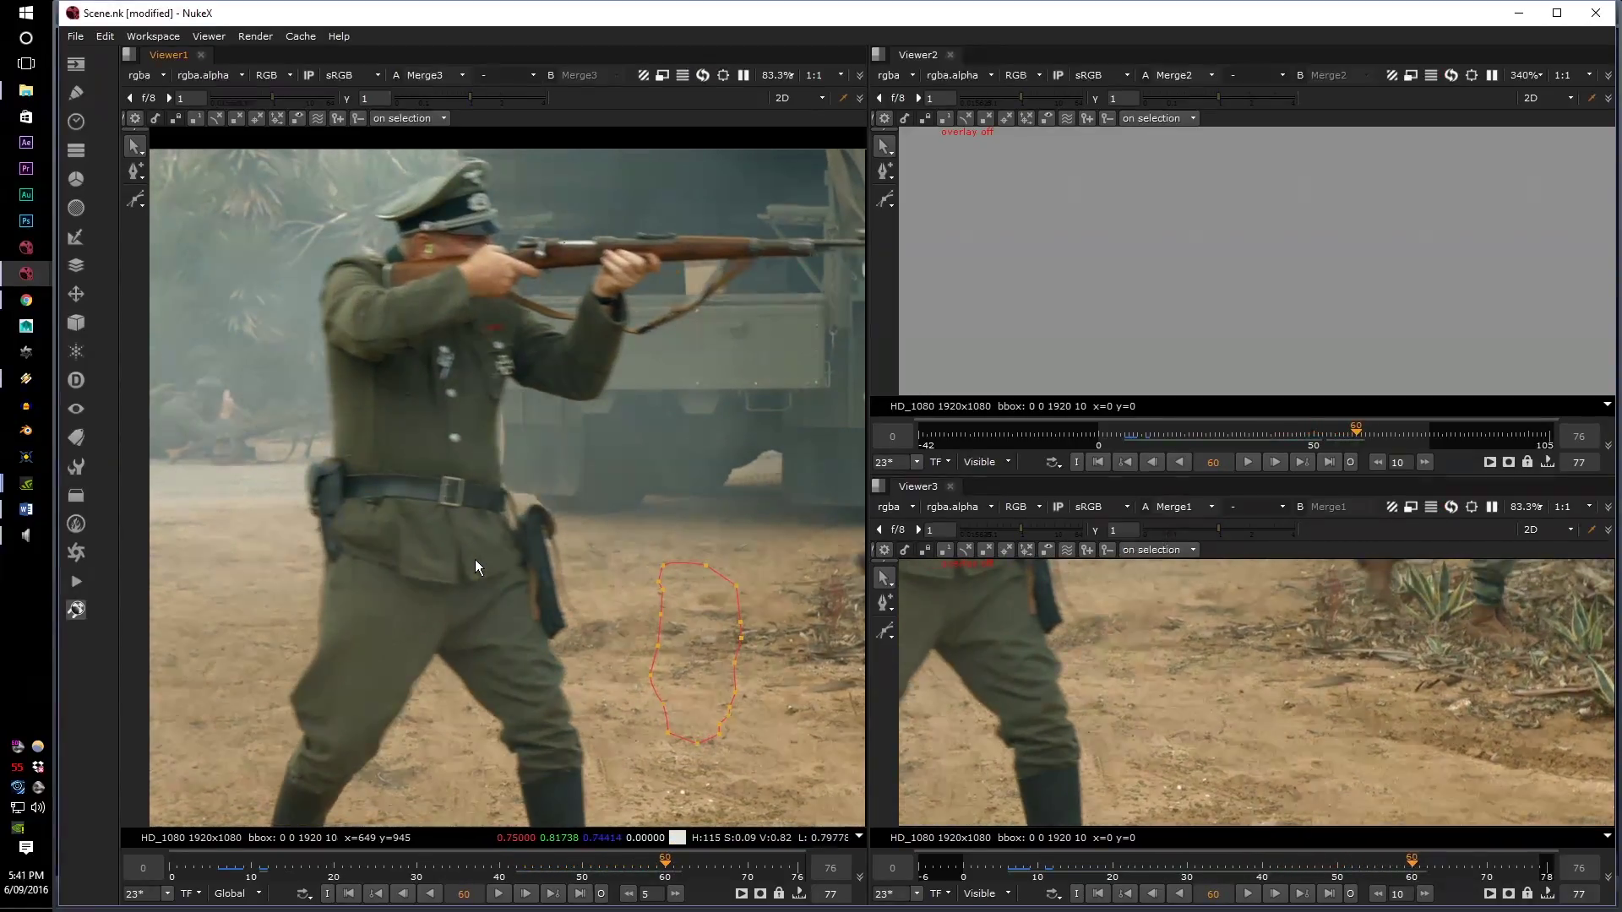
{"action": "key", "text": "k"}
{"action": "scroll", "coordinate": [465, 577], "scroll_direction": "up", "scroll_amount": 3}
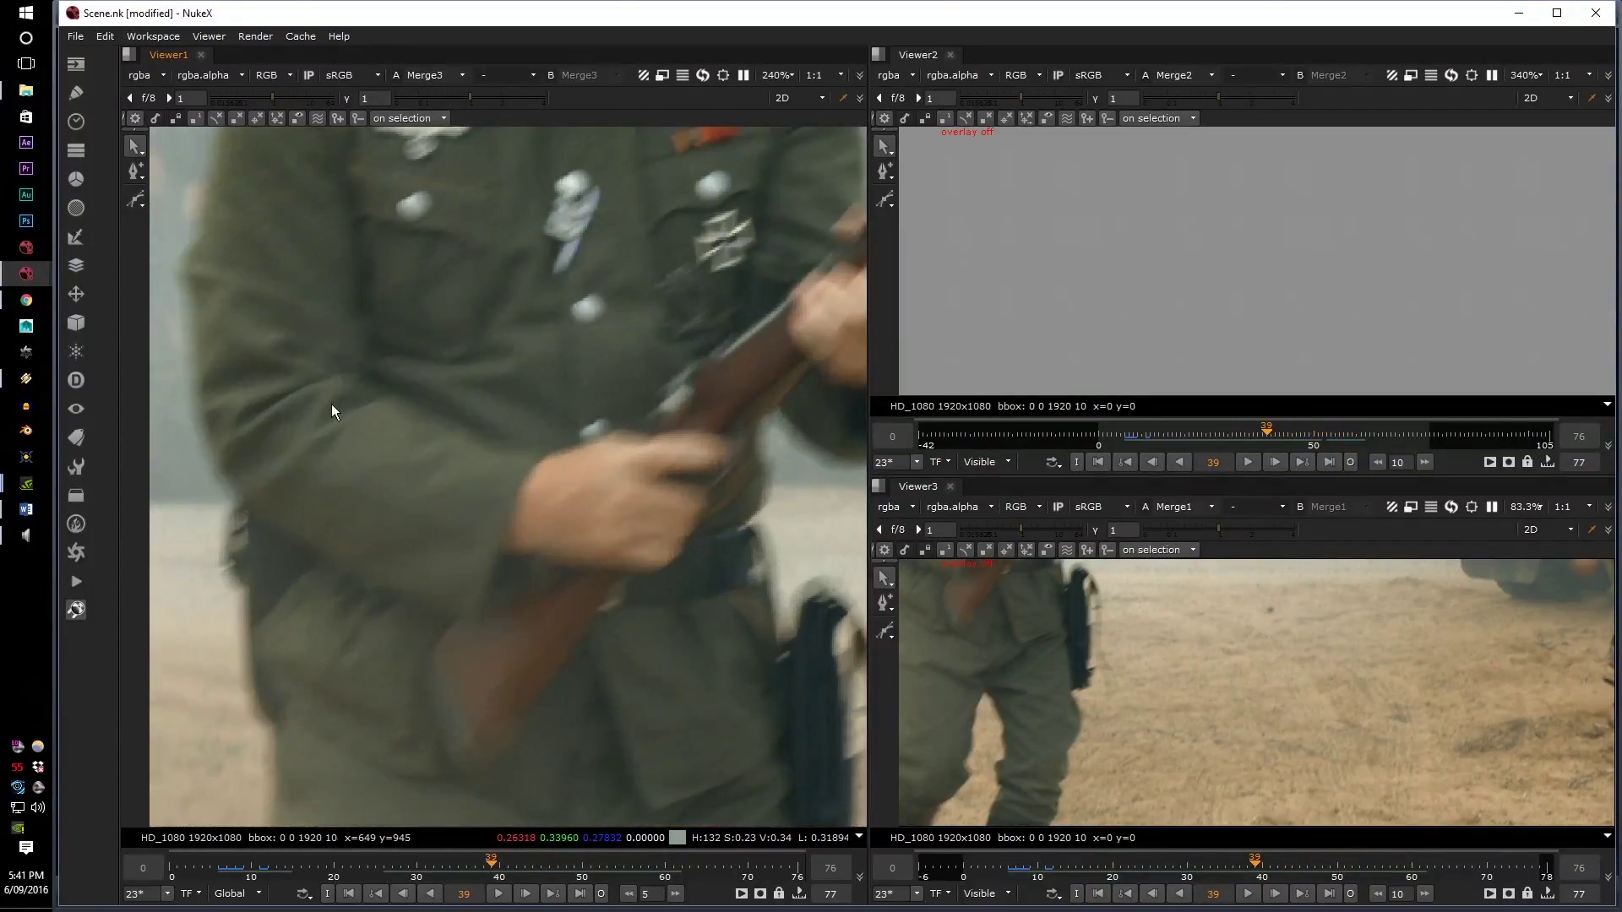
{"action": "scroll", "coordinate": [494, 483], "scroll_direction": "down", "scroll_amount": 3}
{"action": "key", "text": "l"}
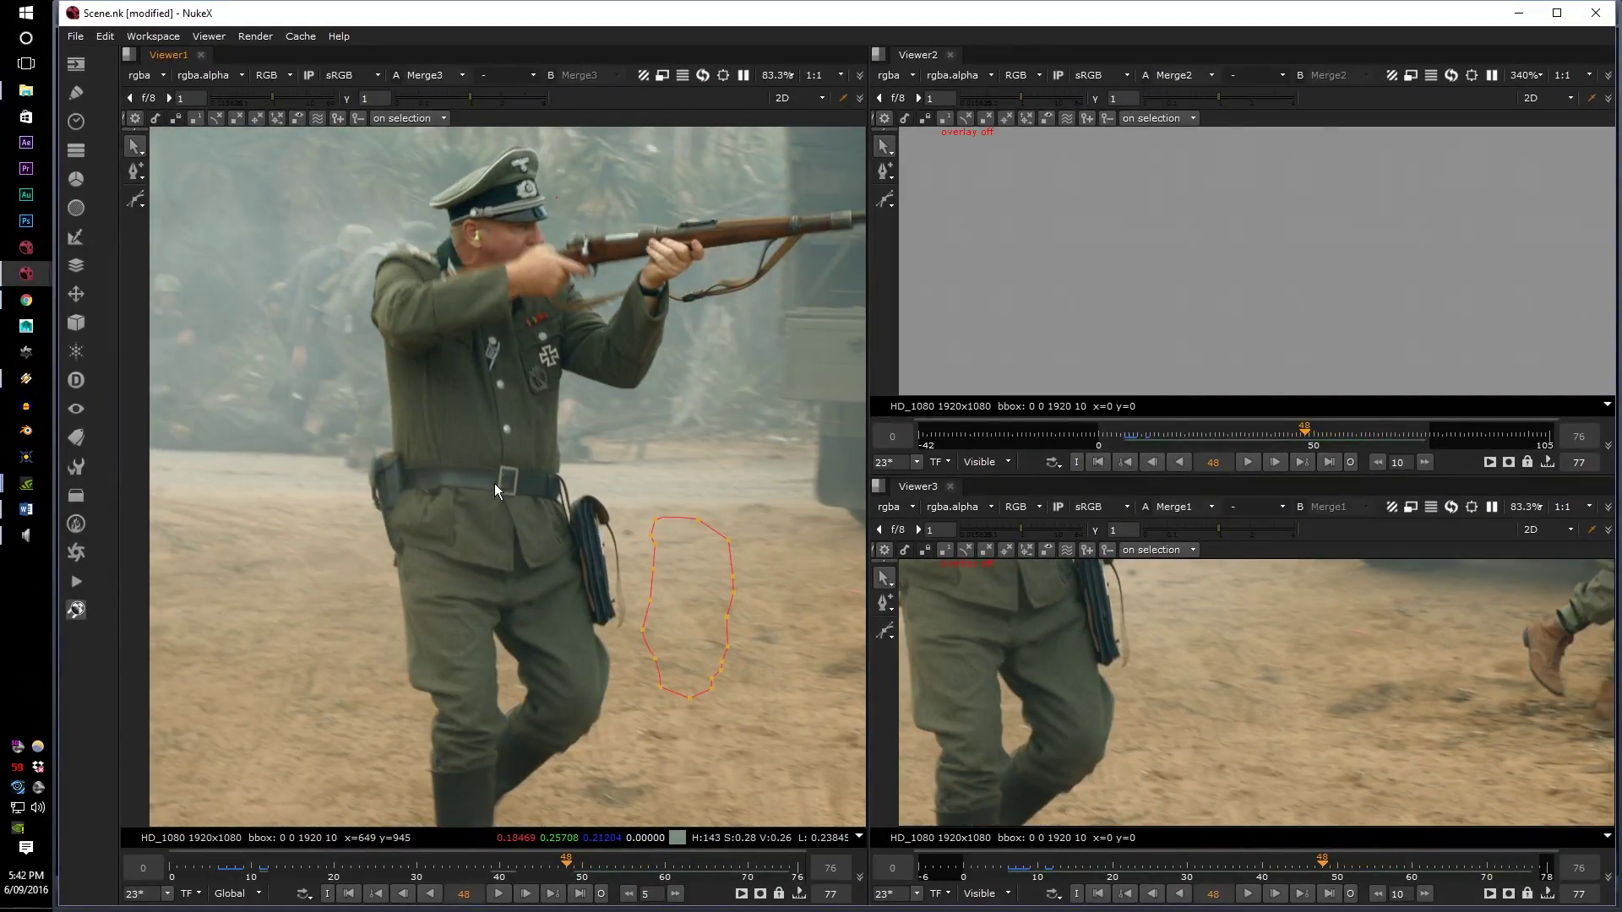
- Inspect the soldier's head and cap matte at frame 48, in both the red overlay and the grey-background view
{"action": "scroll", "coordinate": [579, 348], "scroll_direction": "down", "scroll_amount": 4}
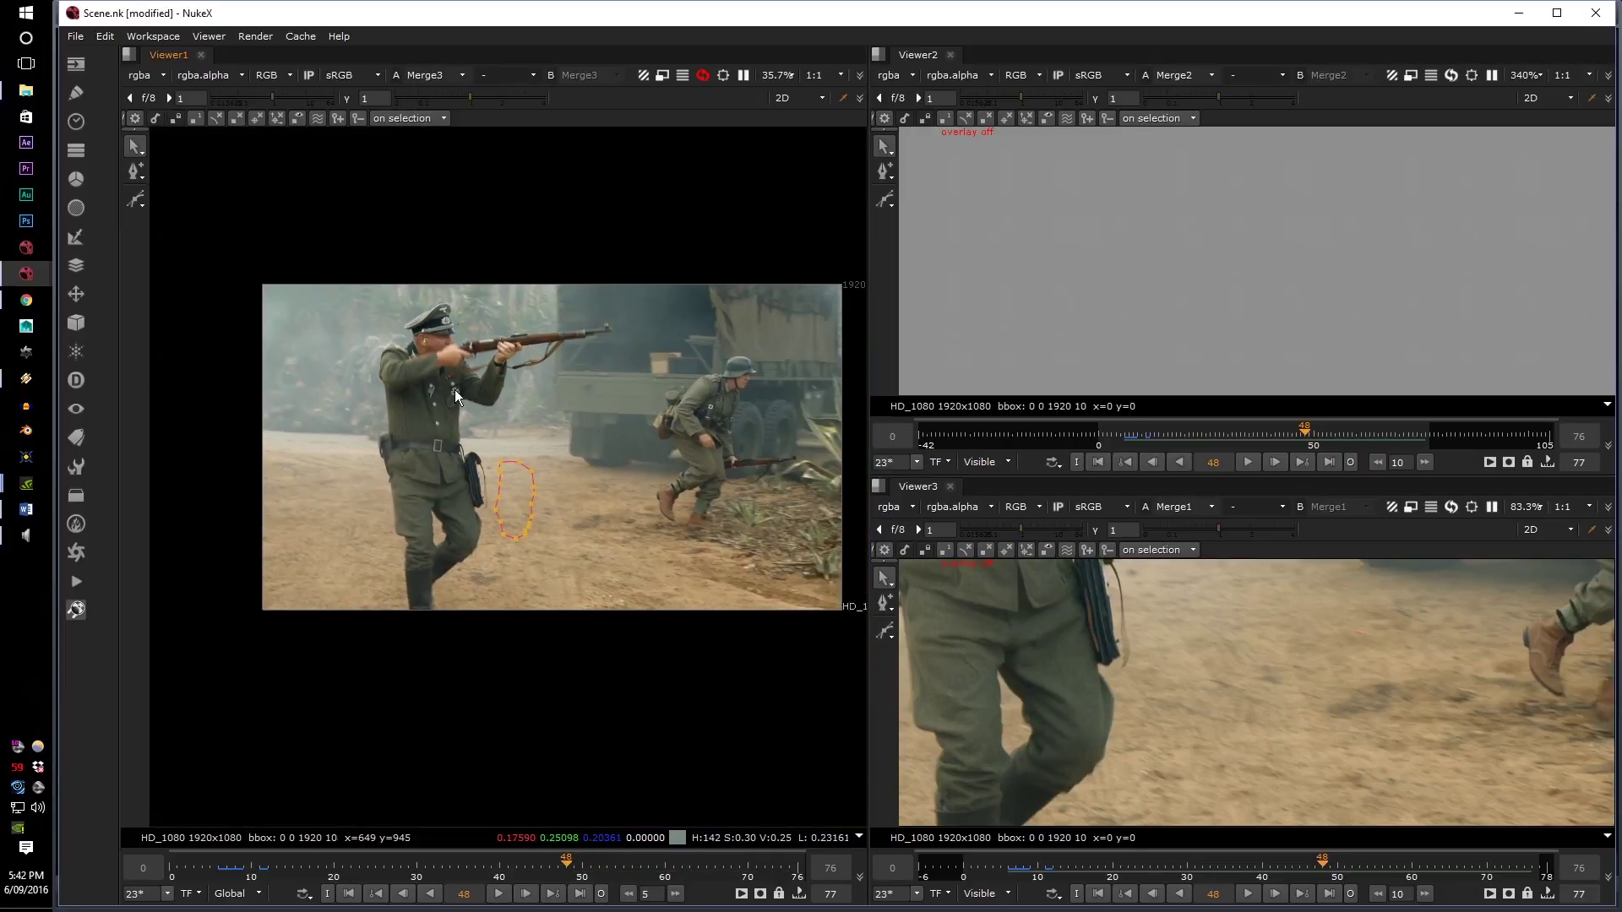
{"action": "key", "text": "f"}
{"action": "key", "text": "f"}
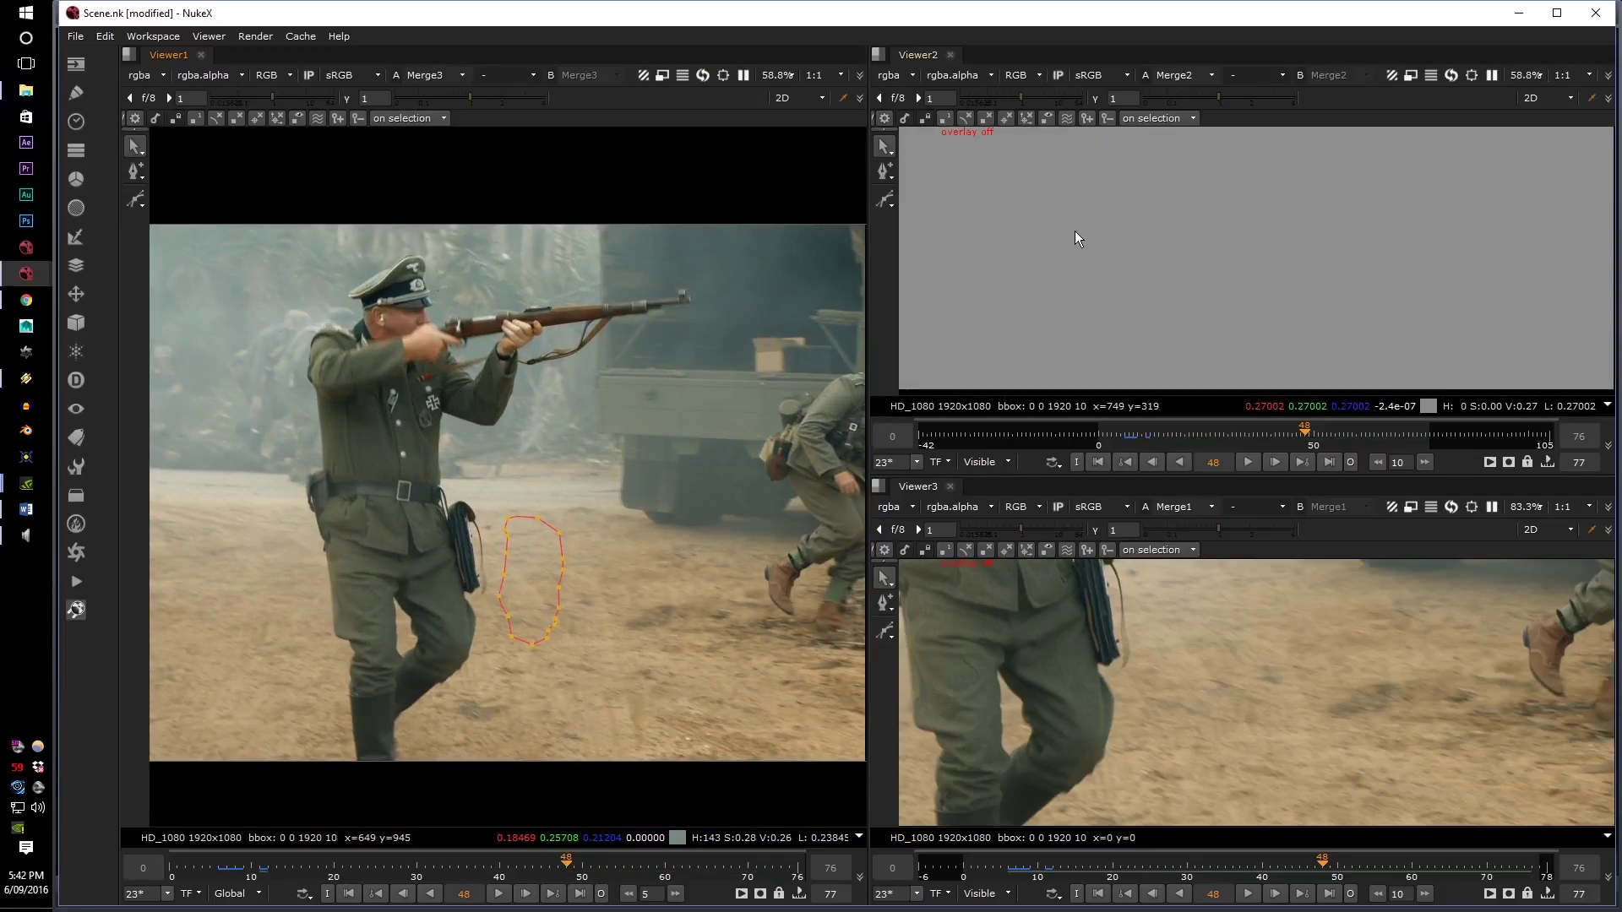
{"action": "scroll", "coordinate": [1074, 230], "scroll_direction": "down", "scroll_amount": 2}
{"action": "middle_click_drag", "start_coordinate": [1123, 652], "coordinate": [1131, 691]}
{"action": "scroll", "coordinate": [1132, 691], "scroll_direction": "up", "scroll_amount": 11}
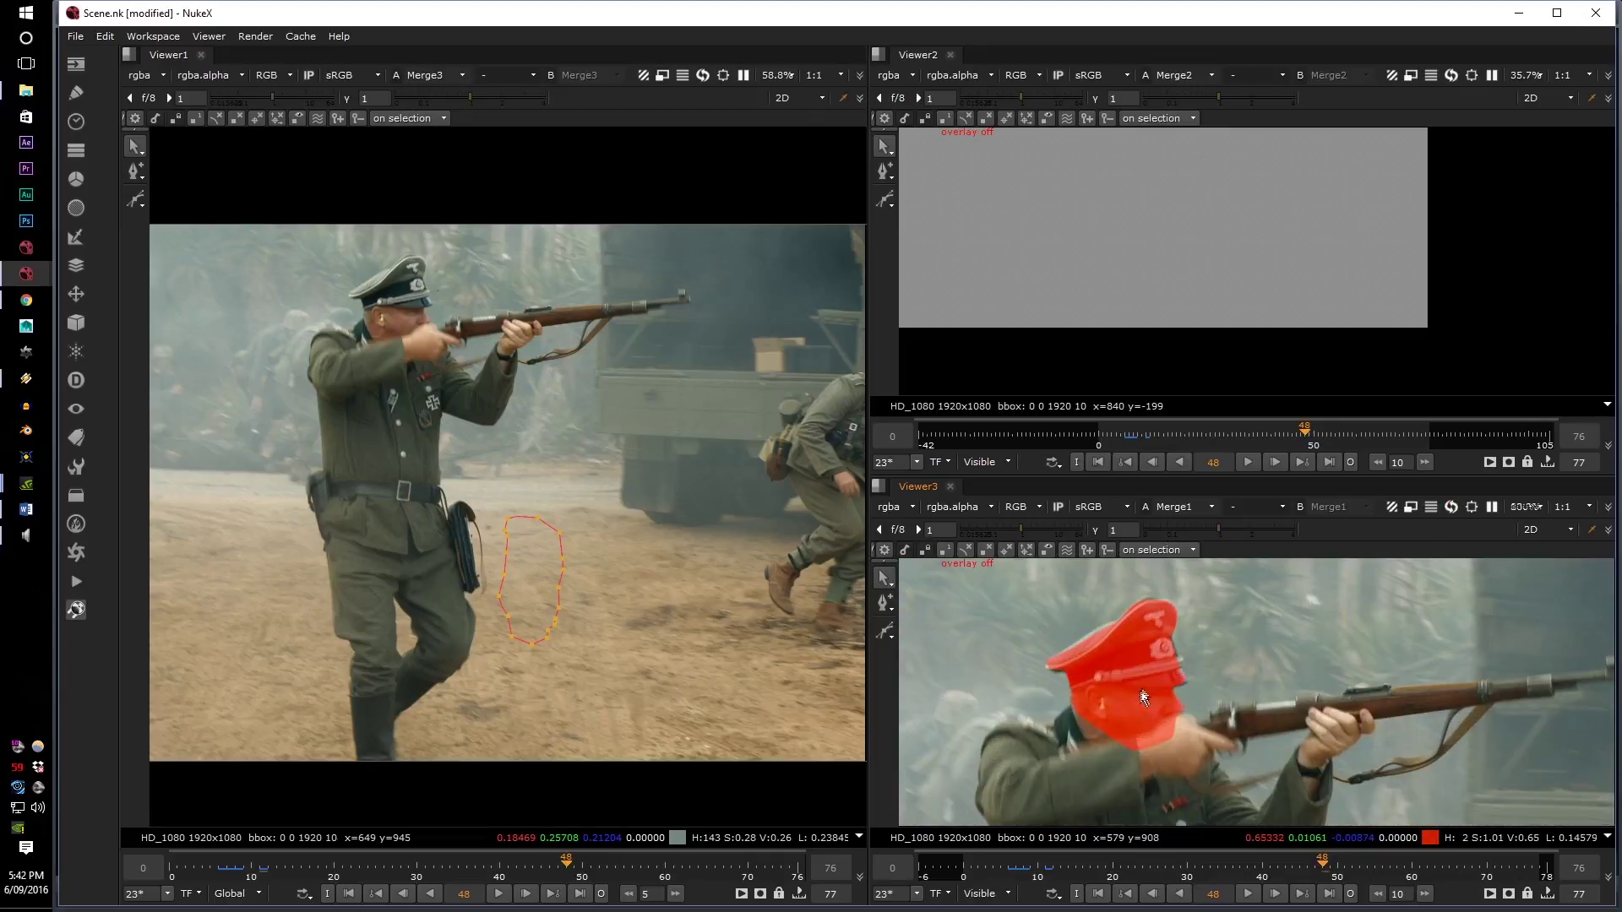
{"action": "middle_click_drag", "start_coordinate": [1111, 237], "coordinate": [1308, 326]}
{"action": "scroll", "coordinate": [1309, 326], "scroll_direction": "down", "scroll_amount": 4}
{"action": "middle_click_drag", "start_coordinate": [1253, 220], "coordinate": [1213, 253]}
{"action": "scroll", "coordinate": [1214, 255], "scroll_direction": "up", "scroll_amount": 10}
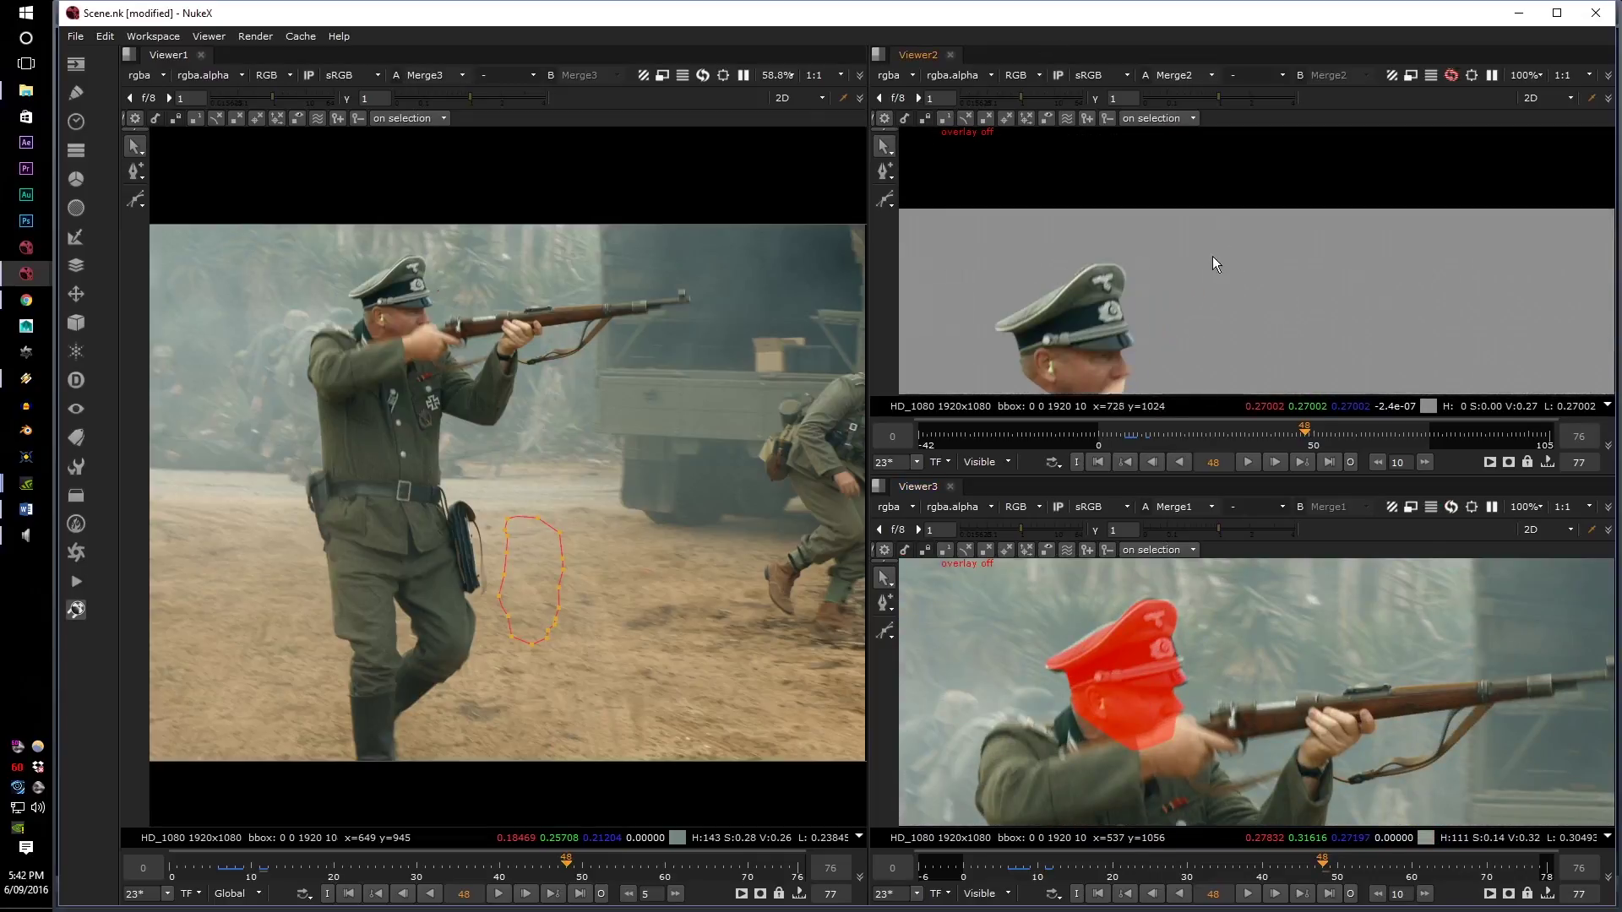
{"action": "middle_click_drag", "start_coordinate": [1121, 352], "coordinate": [1081, 288]}
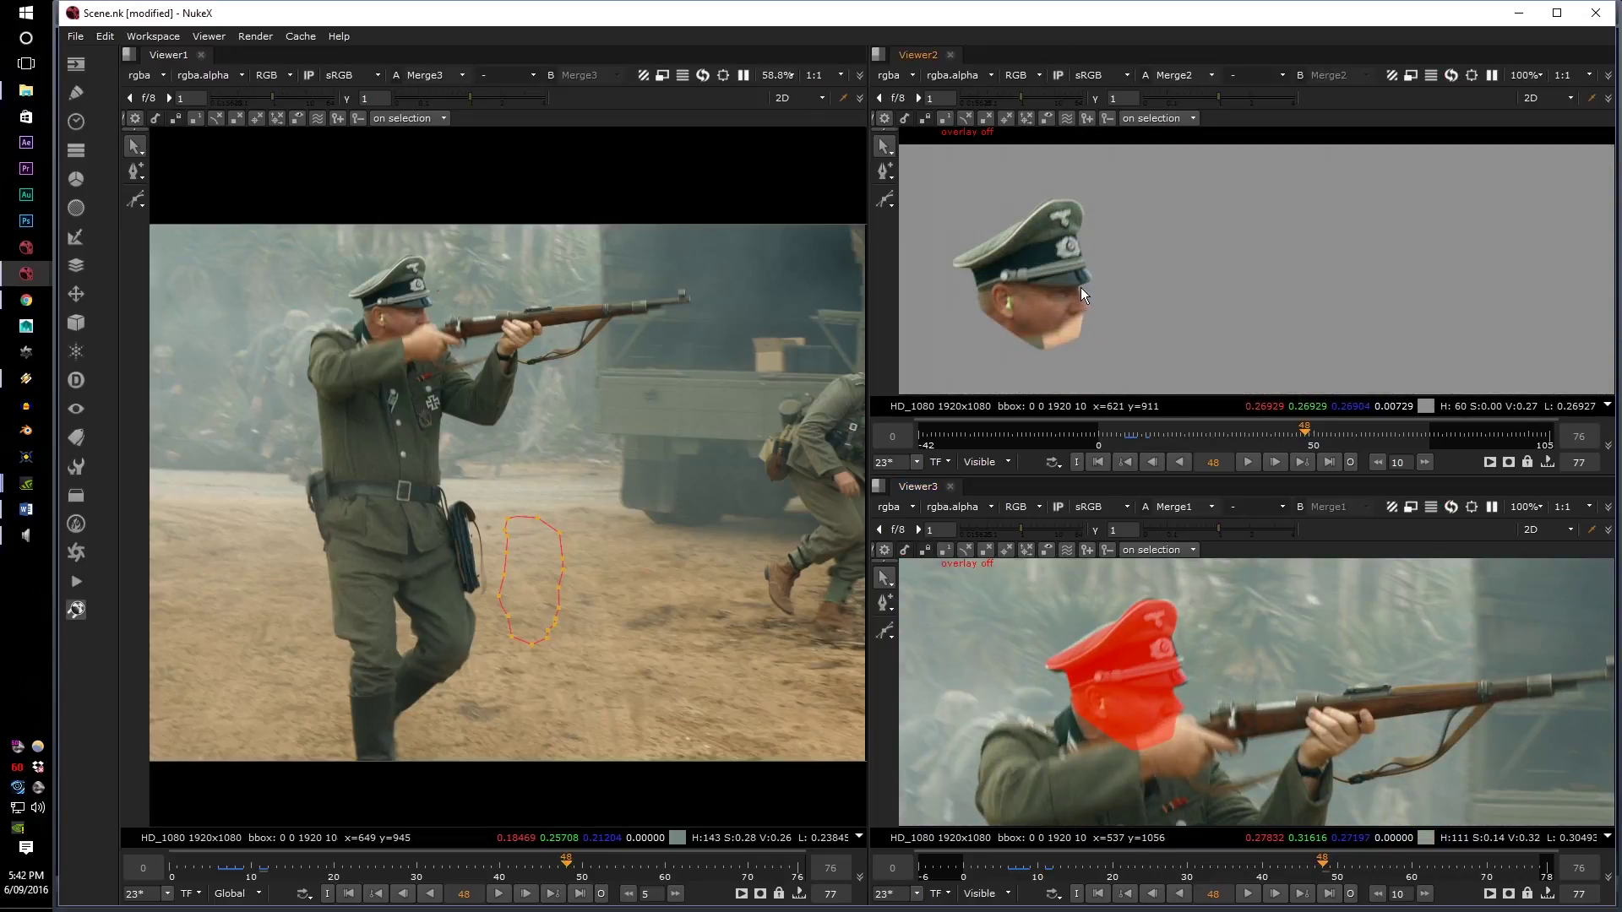